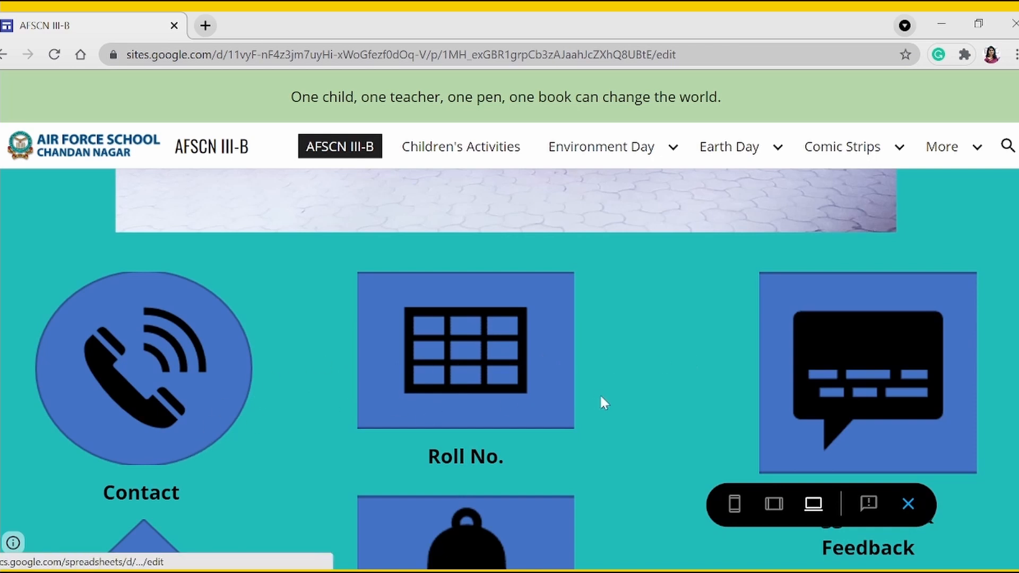
Look over the home page's shortcut tiles, view the Contact page, and return to the home page
scroll(636, 394, down, 1)
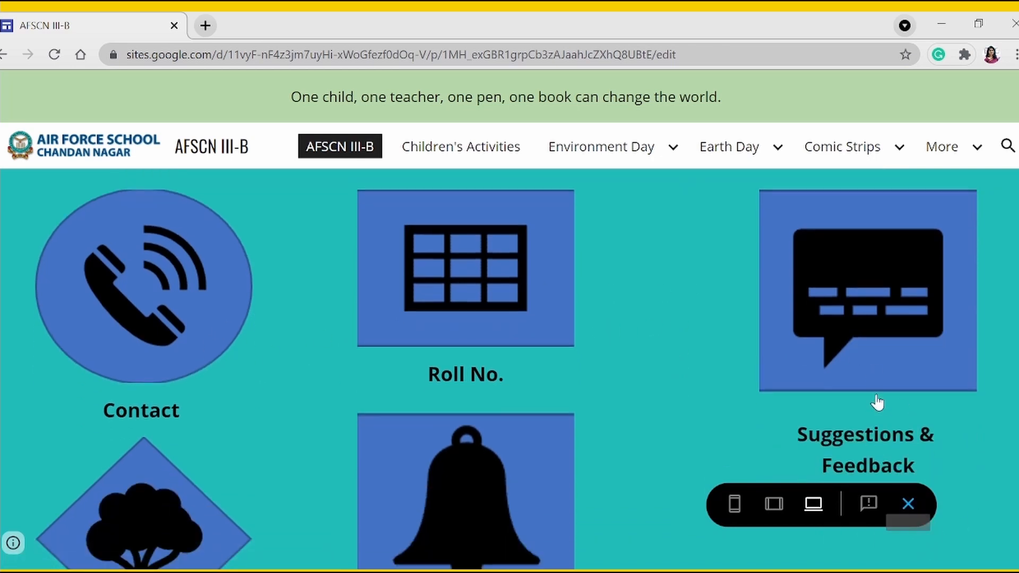
scroll(878, 403, down, 2)
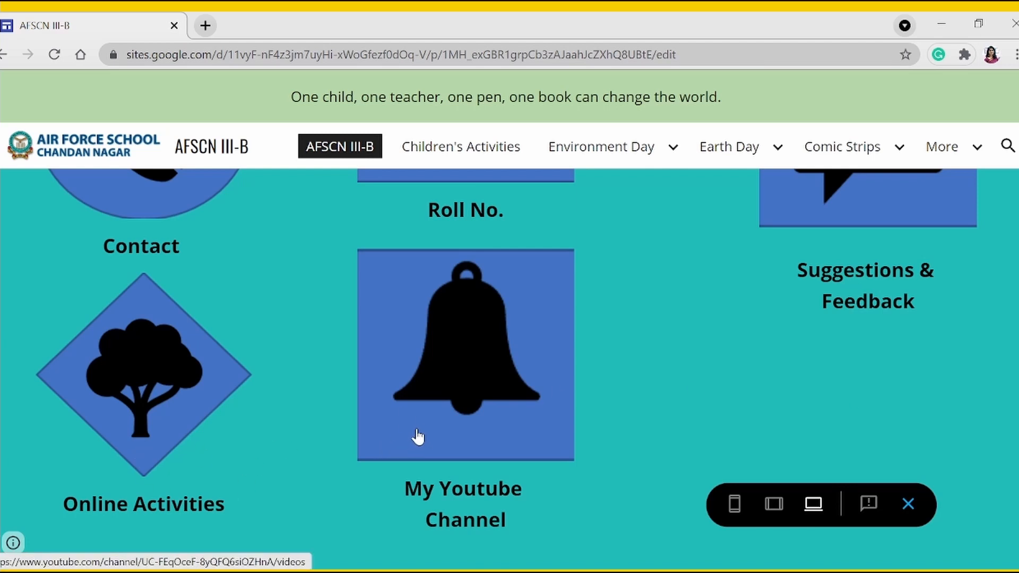
scroll(399, 433, up, 3)
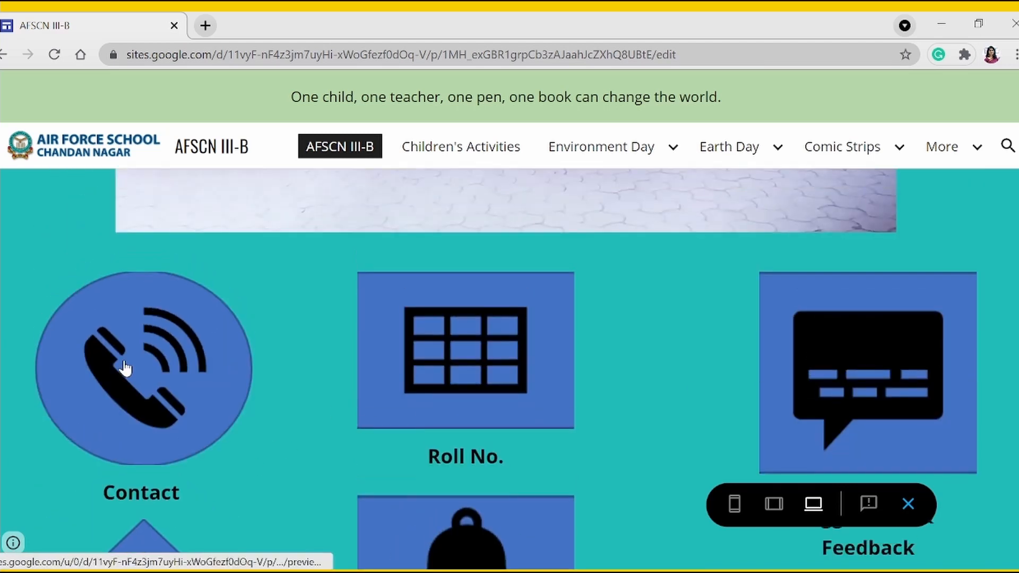
click(134, 382)
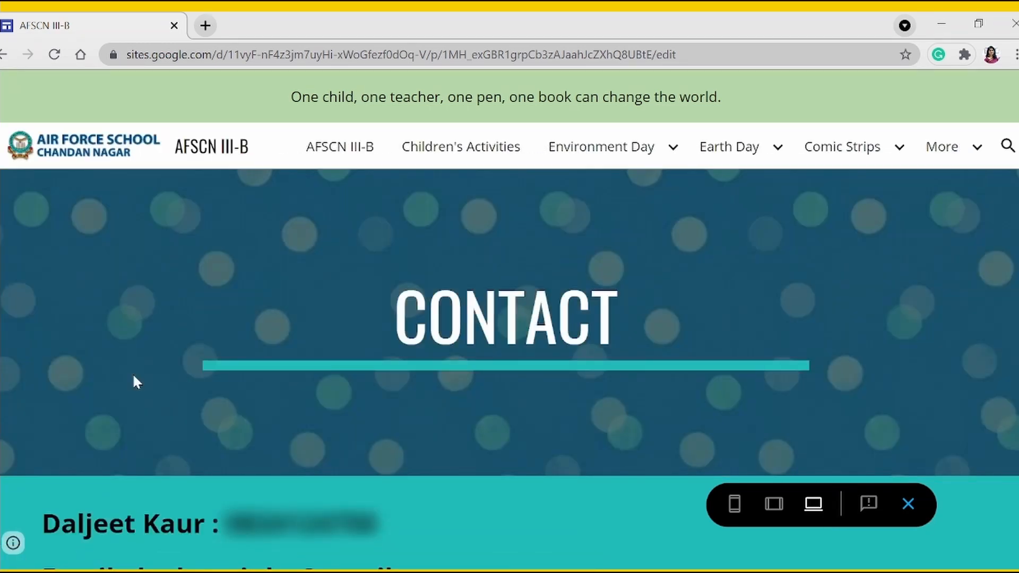
click(129, 140)
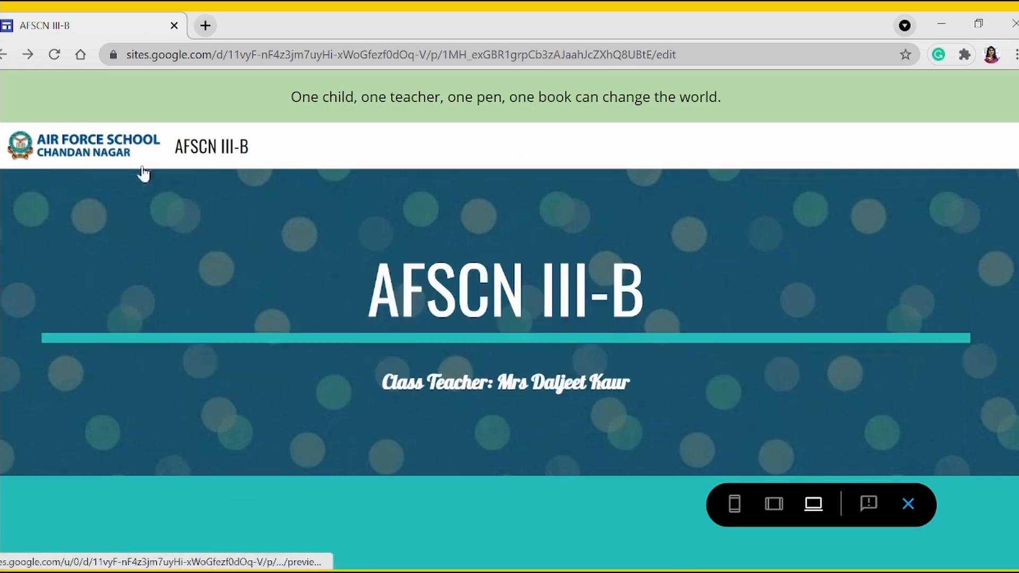
View the Suggestions & Feedback form linked on the home page and return to the class site
scroll(551, 269, down, 8)
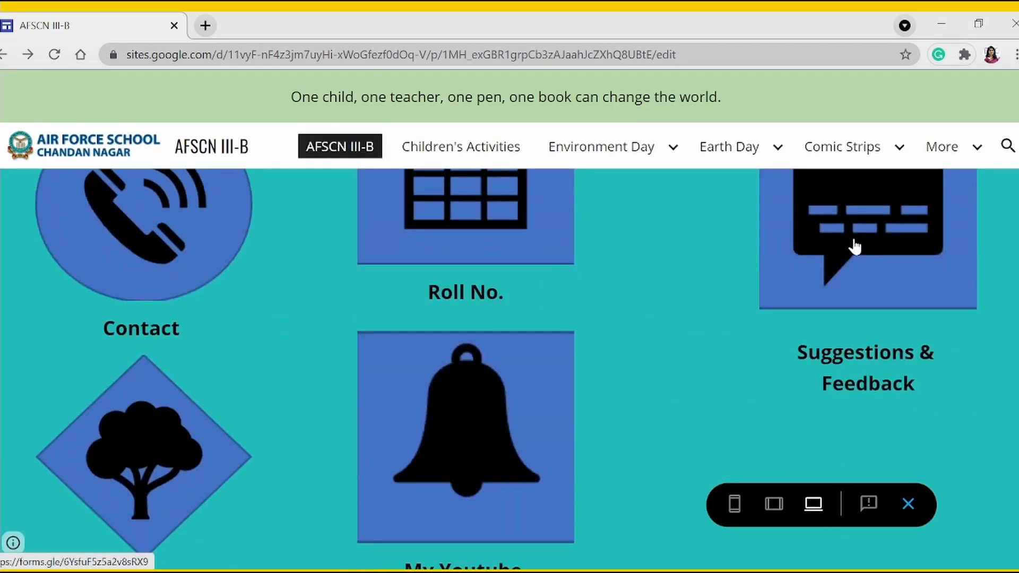
click(854, 246)
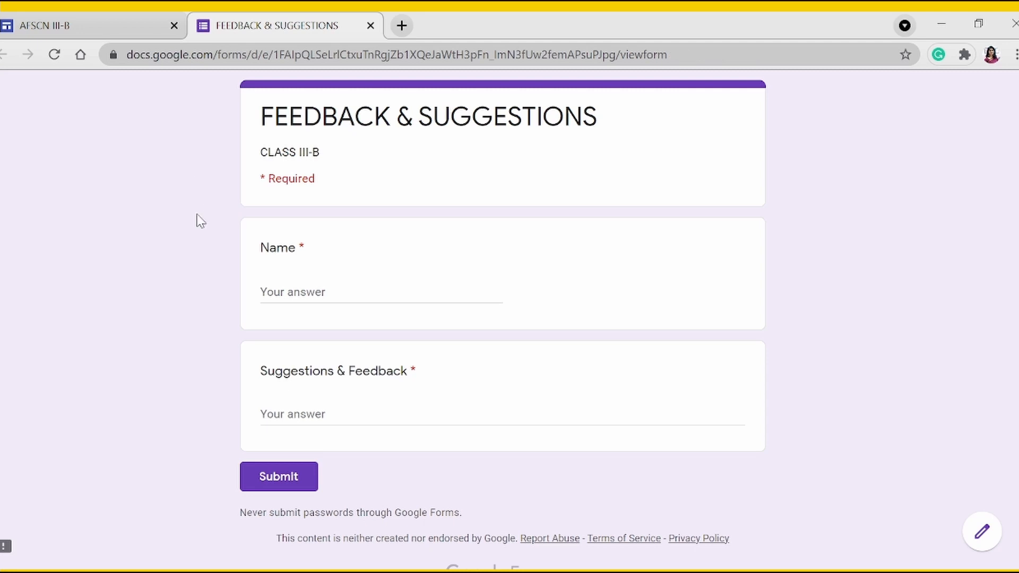
click(73, 30)
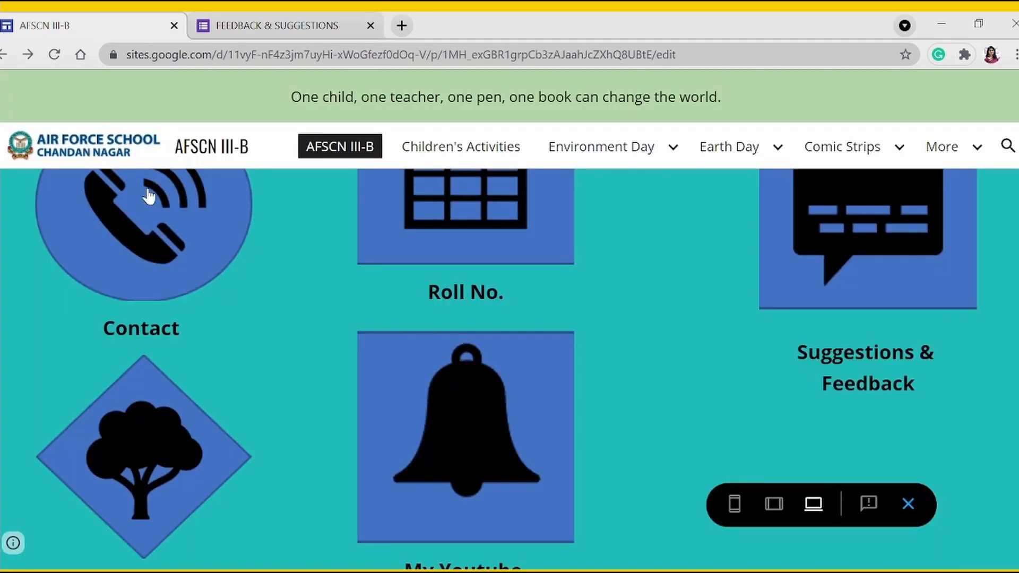
Check the subpages grouped under Comic Strips and Earth Day in the site's navigation
scroll(205, 250, up, 10)
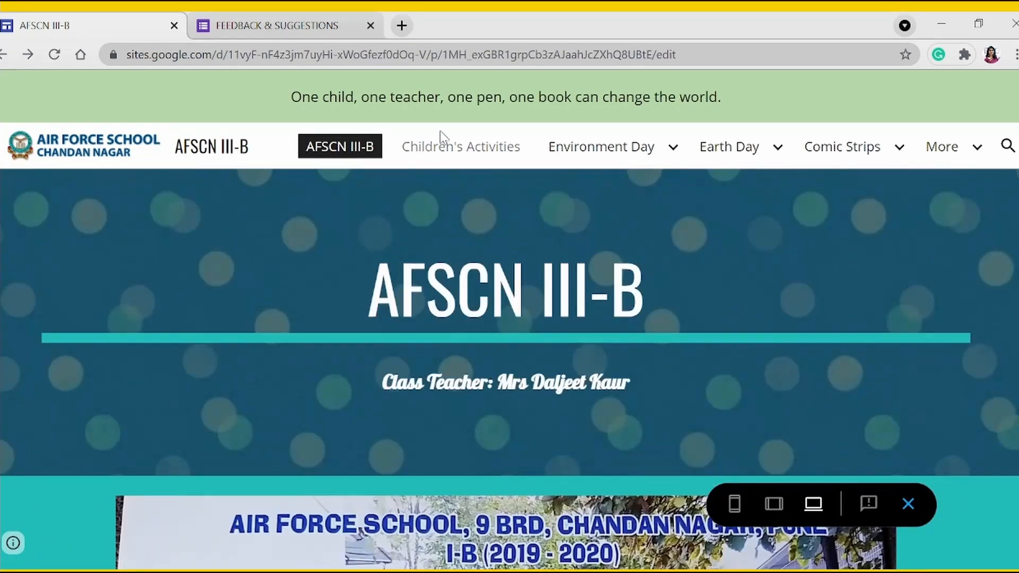
mouse_move(889, 158)
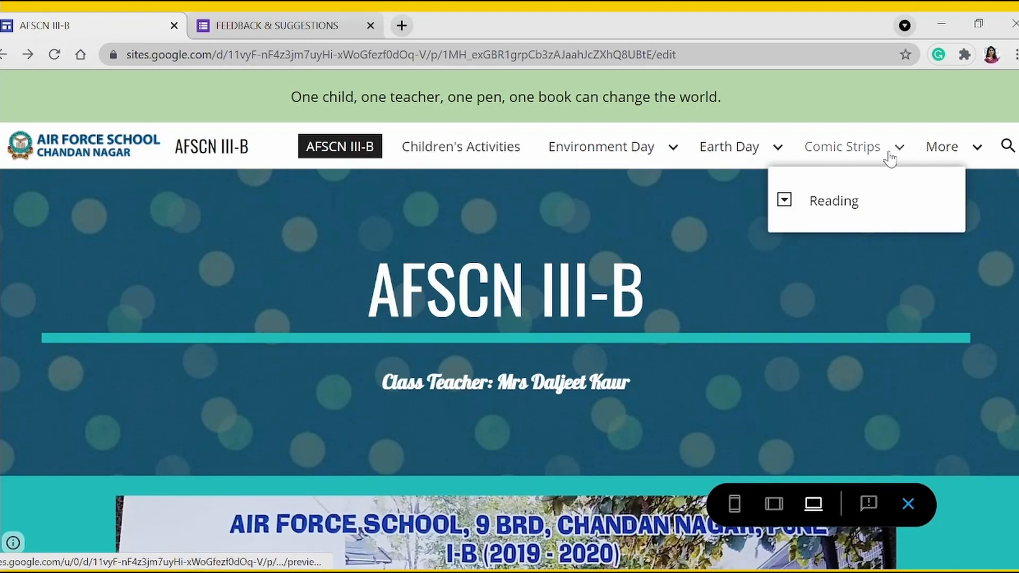
mouse_move(766, 158)
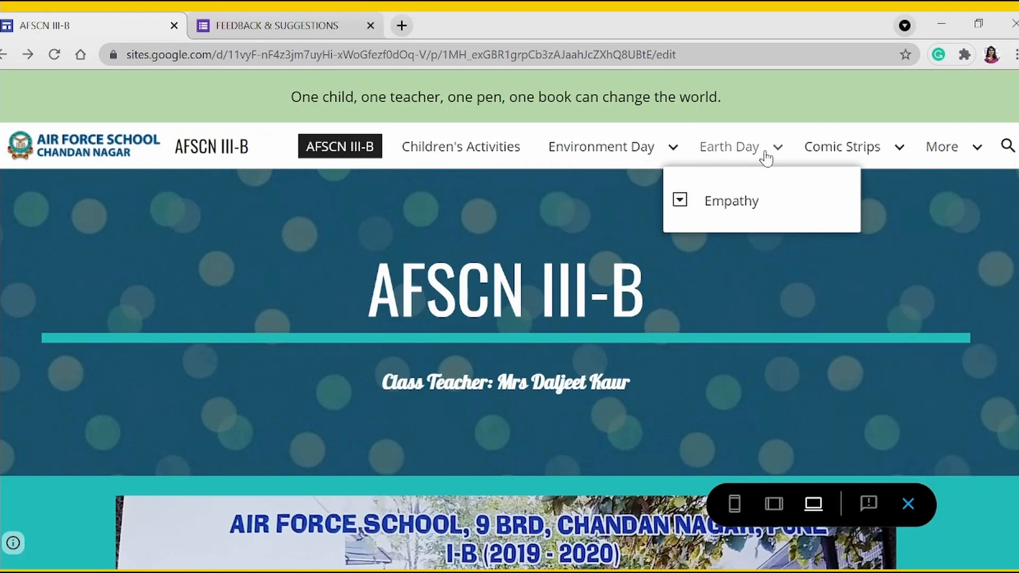
click(679, 199)
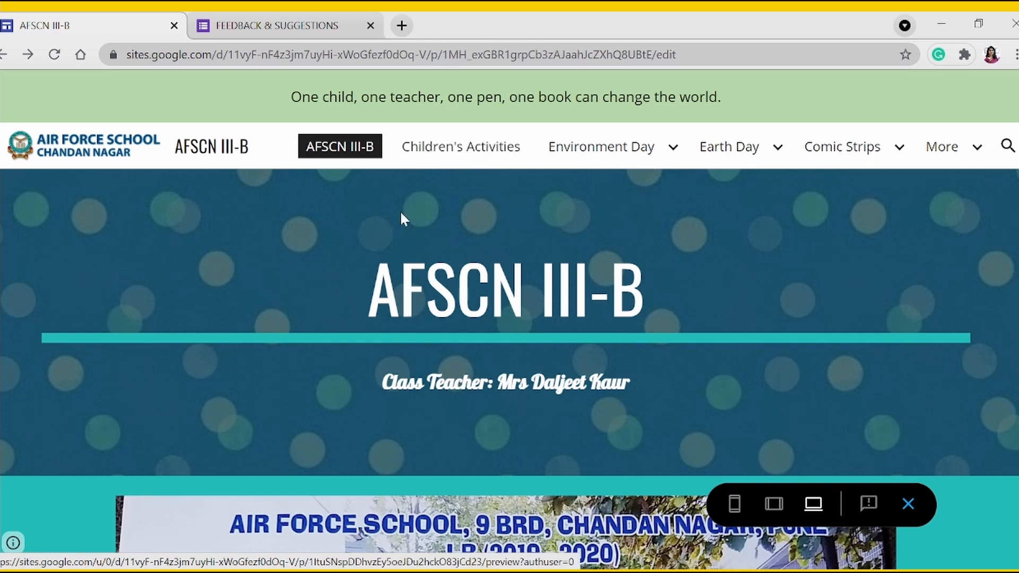
Open the Children's Activities page and look through its embedded student videos, from Merry Christmas to National Unity Day 2020
scroll(401, 215, down, 2)
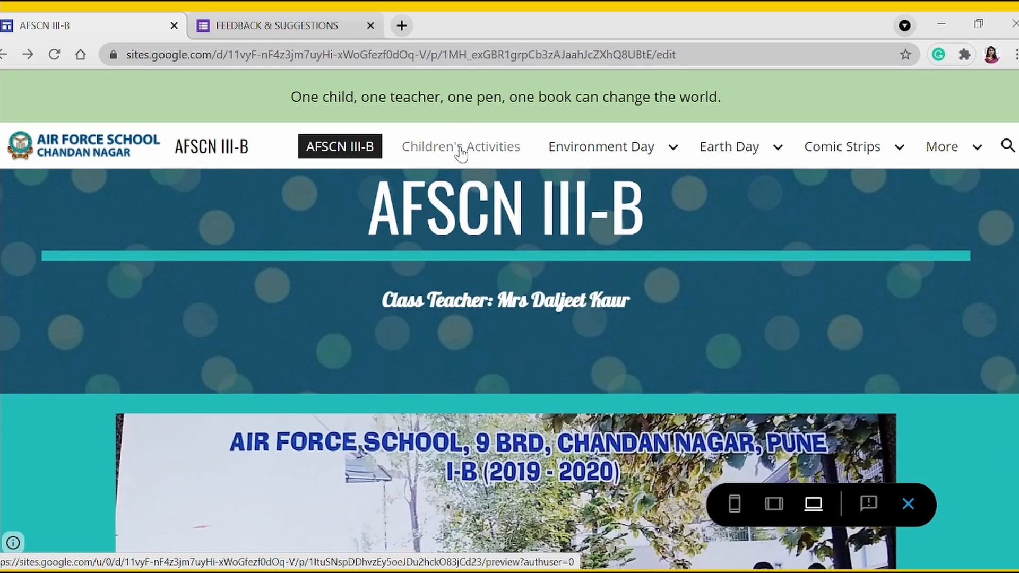
click(460, 152)
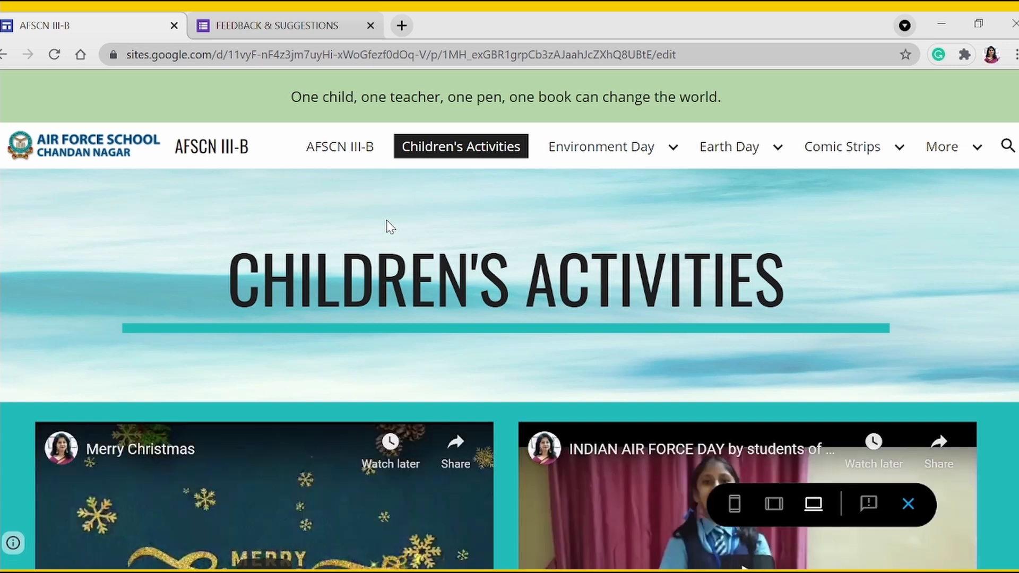
scroll(289, 453, down, 3)
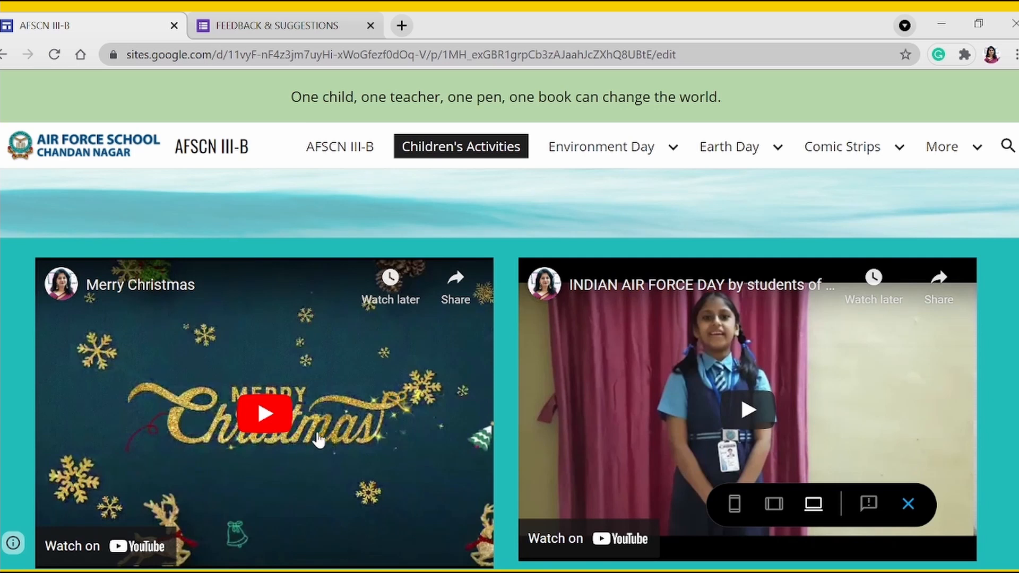
scroll(318, 439, down, 2)
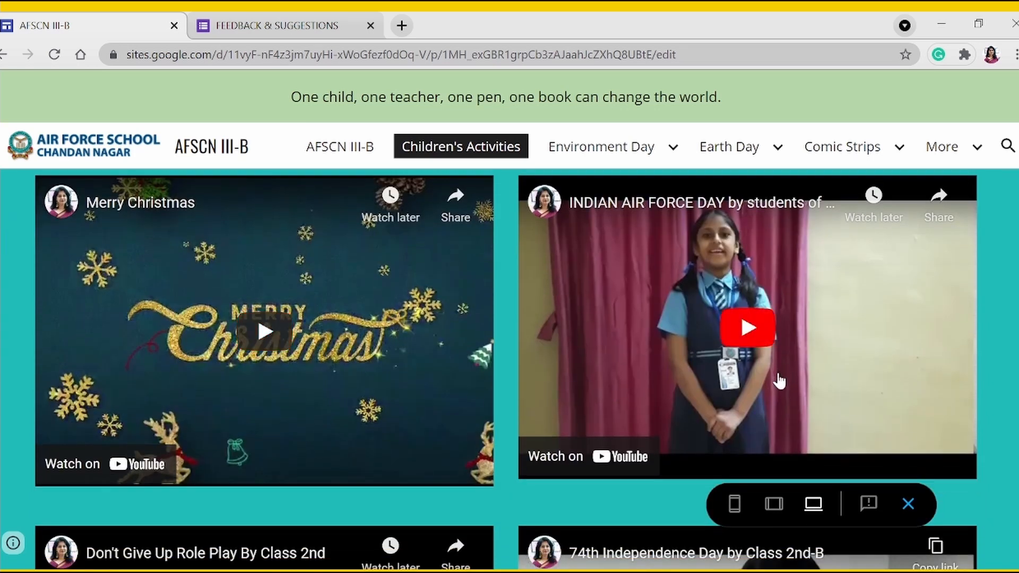
scroll(778, 380, down, 6)
scroll(460, 342, up, 5)
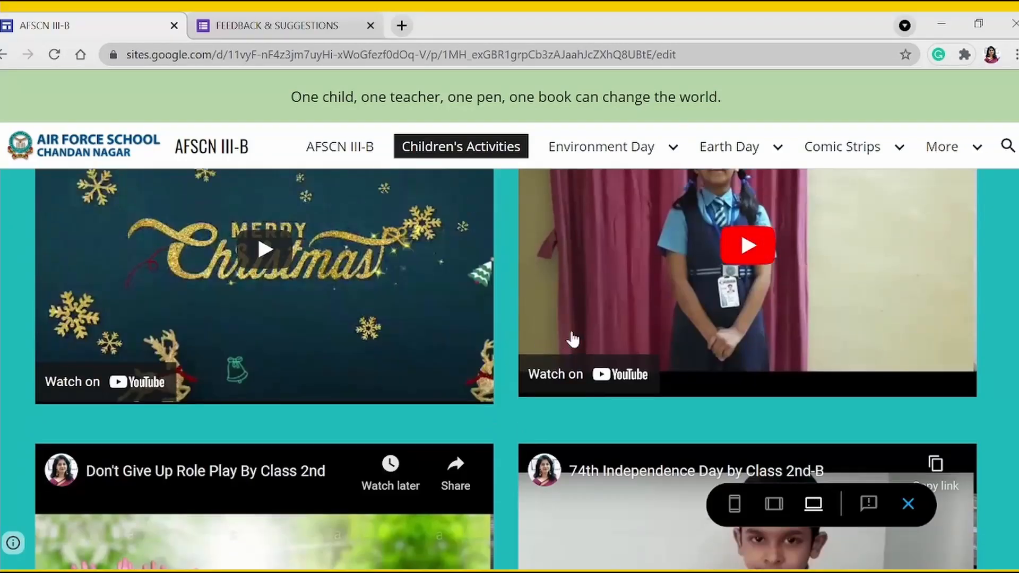
scroll(654, 456, down, 5)
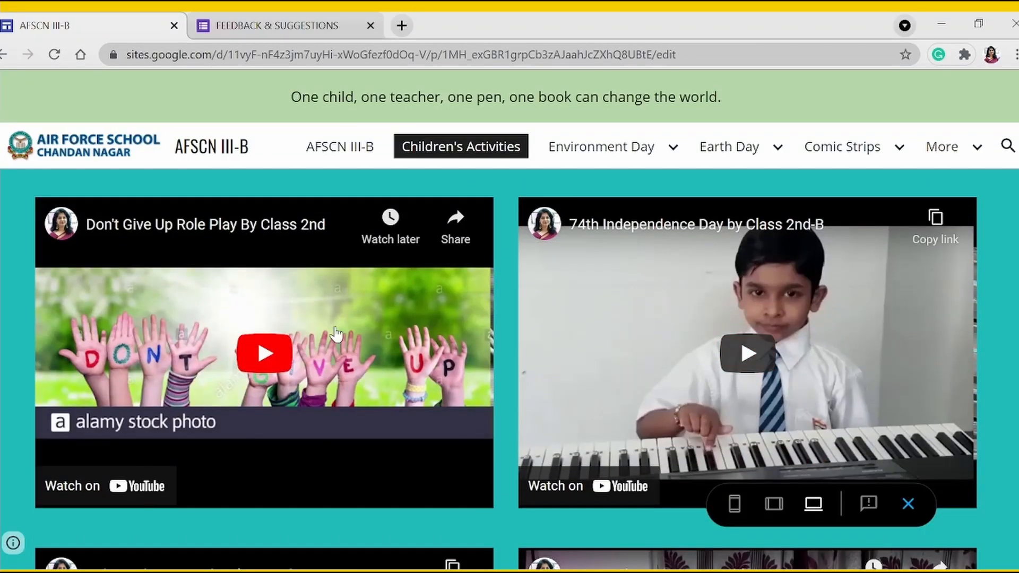
scroll(335, 333, down, 5)
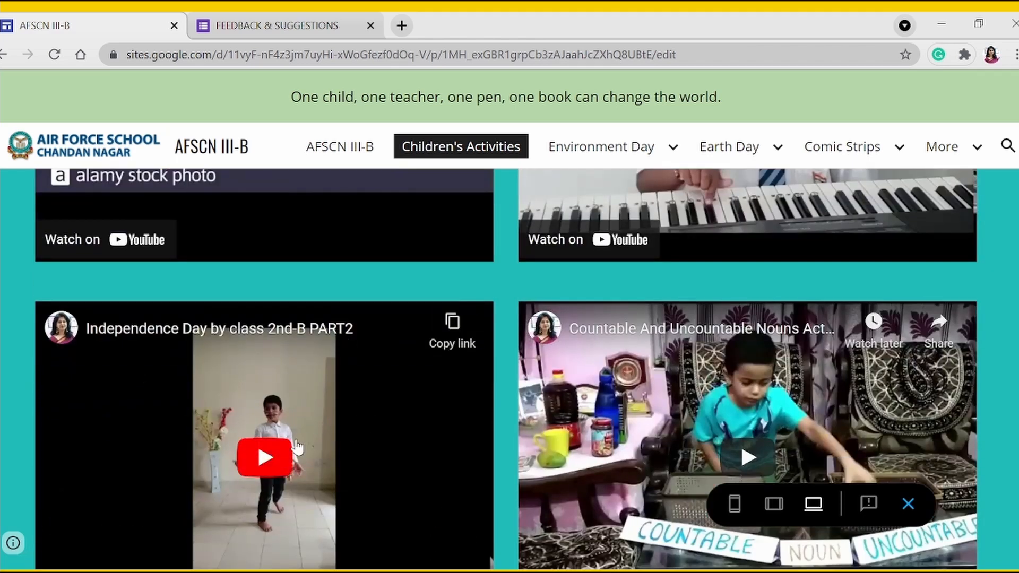
scroll(720, 308, down, 2)
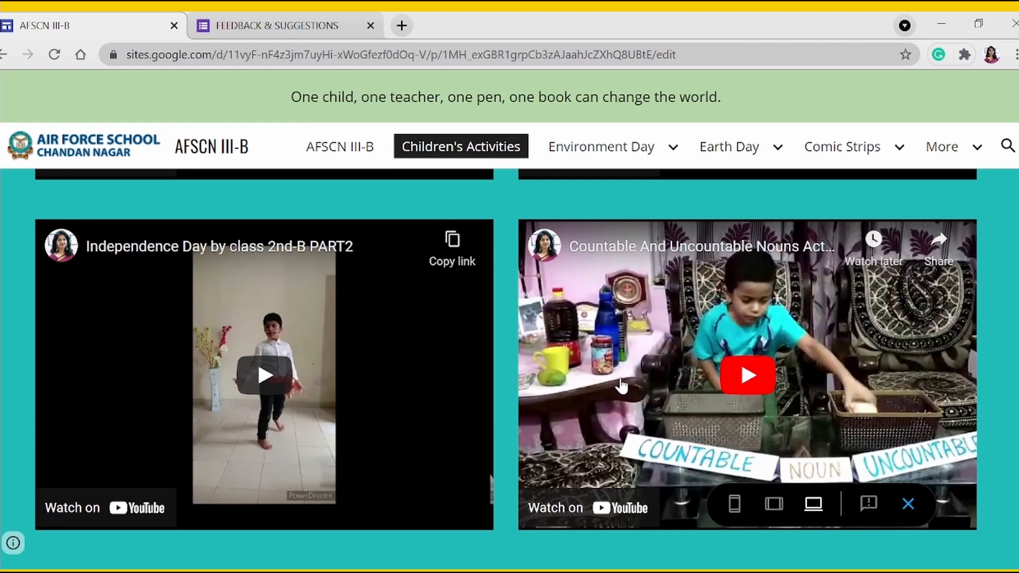
scroll(621, 382, down, 8)
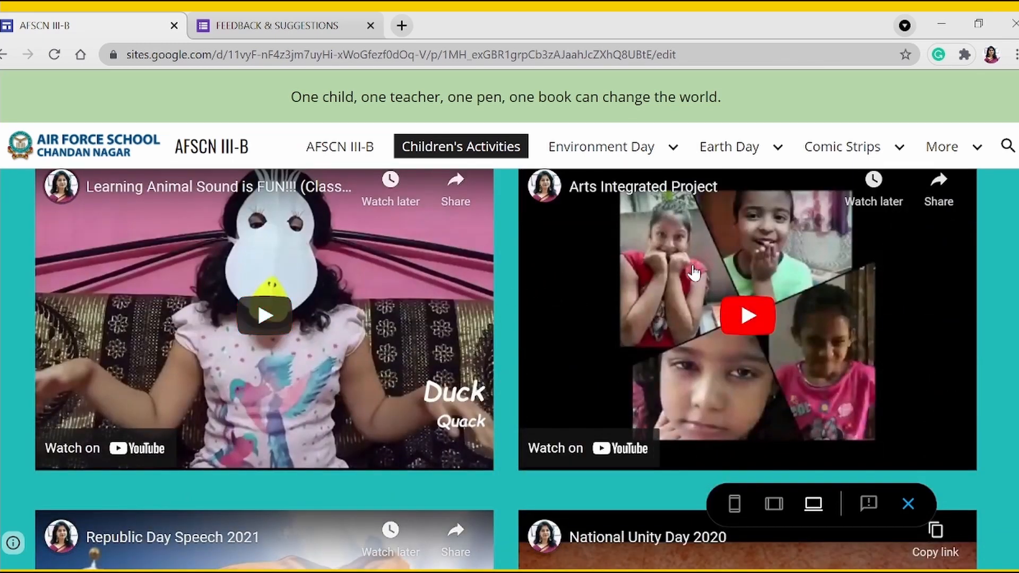
scroll(312, 466, down, 7)
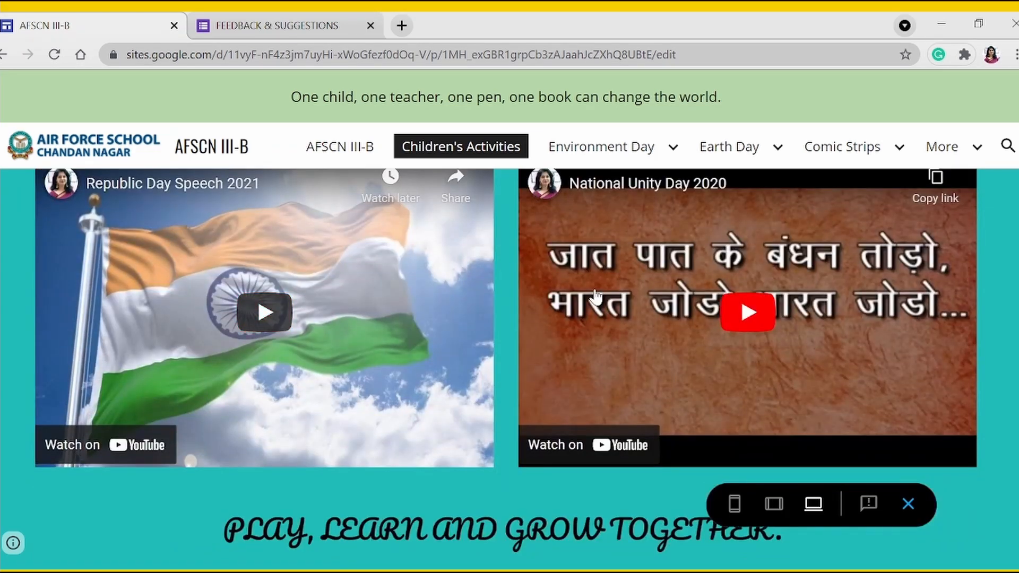
scroll(595, 296, up, 20)
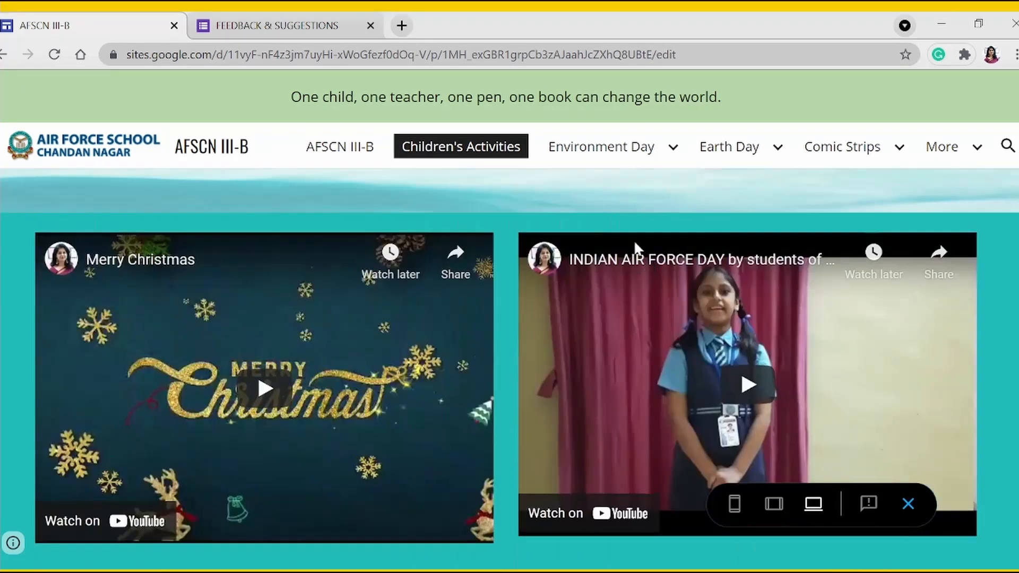
Open the Environment Day page and look through its photo collages
click(598, 151)
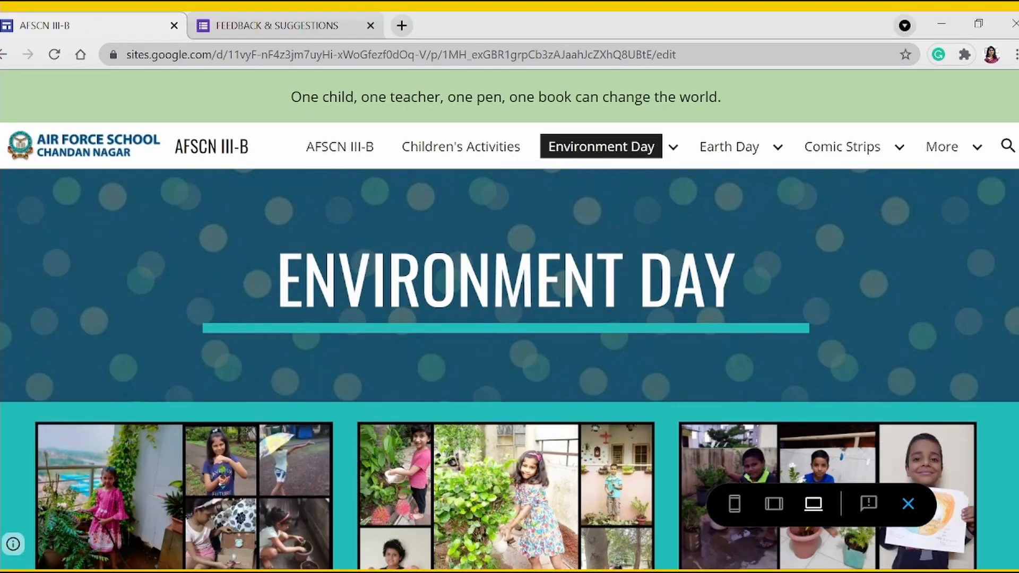
scroll(483, 305, down, 3)
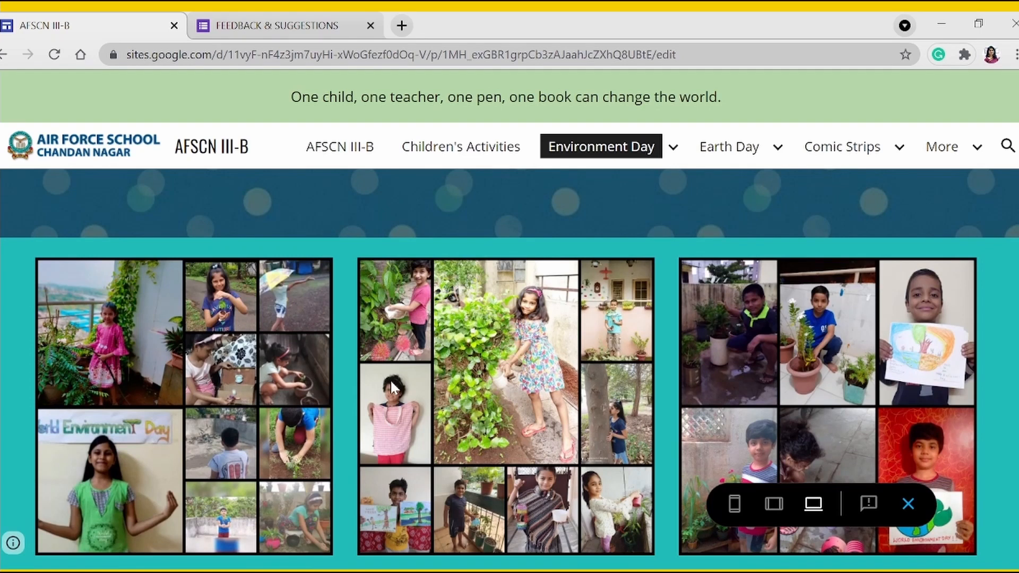
scroll(391, 386, down, 3)
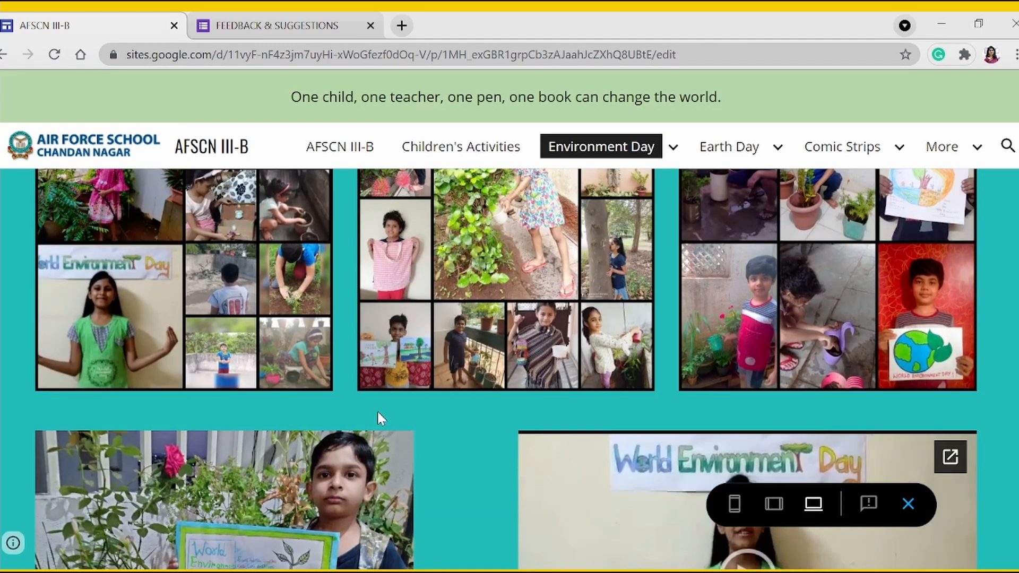
Open the Yoga Day subpage of Environment Day and look through its photos and online class screenshots
mouse_move(673, 148)
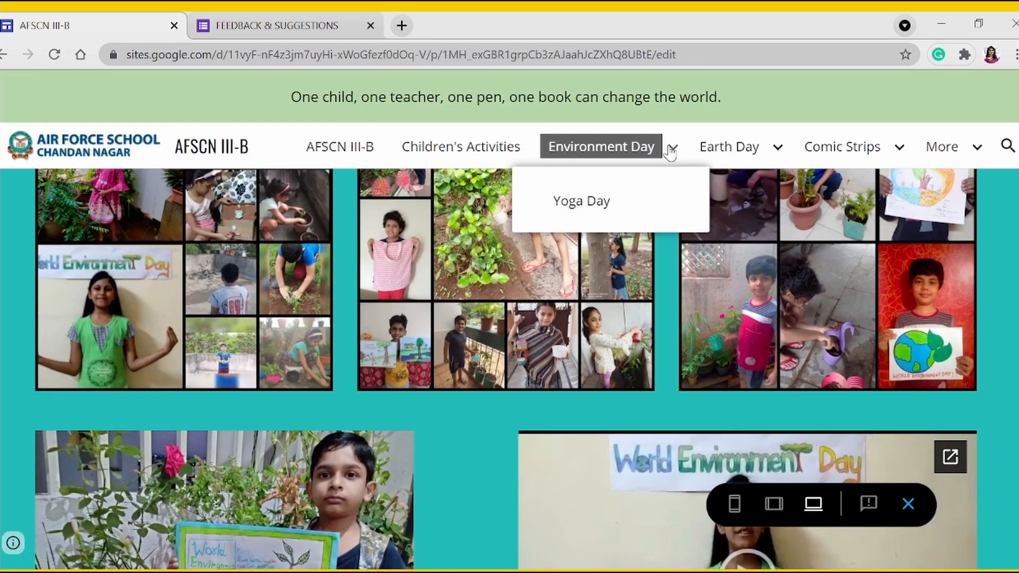
click(588, 204)
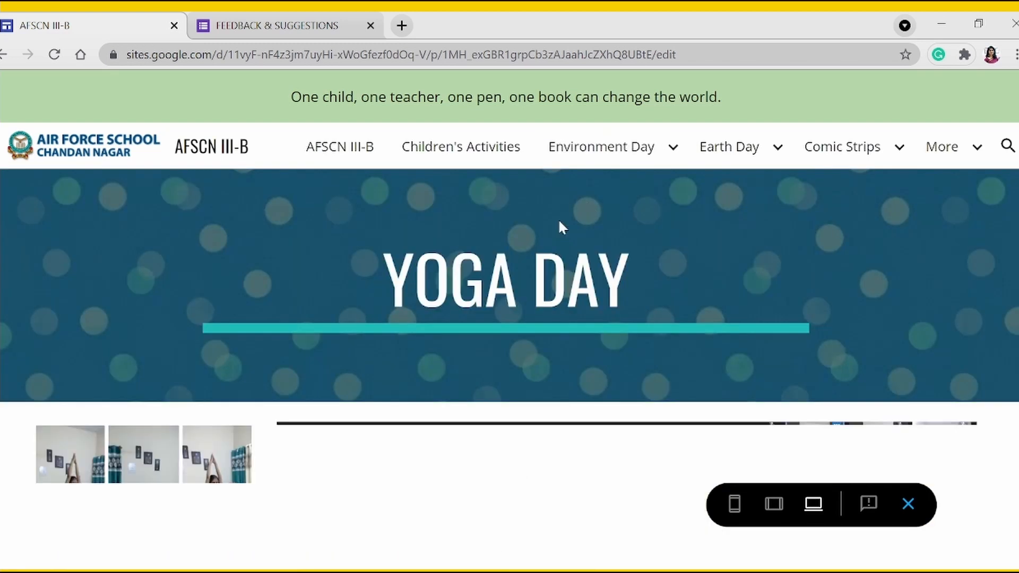
scroll(438, 315, down, 3)
scroll(439, 318, down, 5)
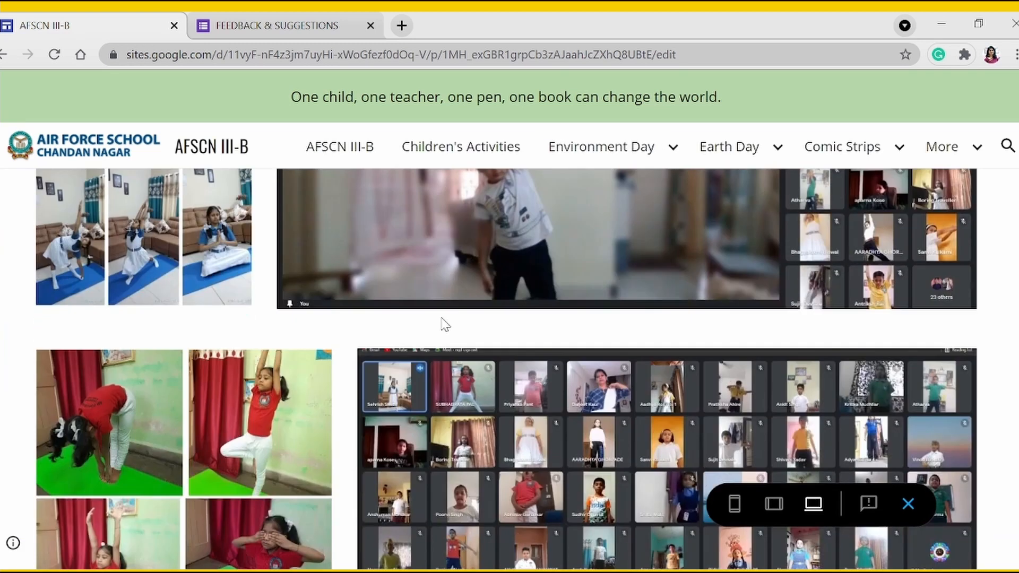
scroll(424, 333, down, 6)
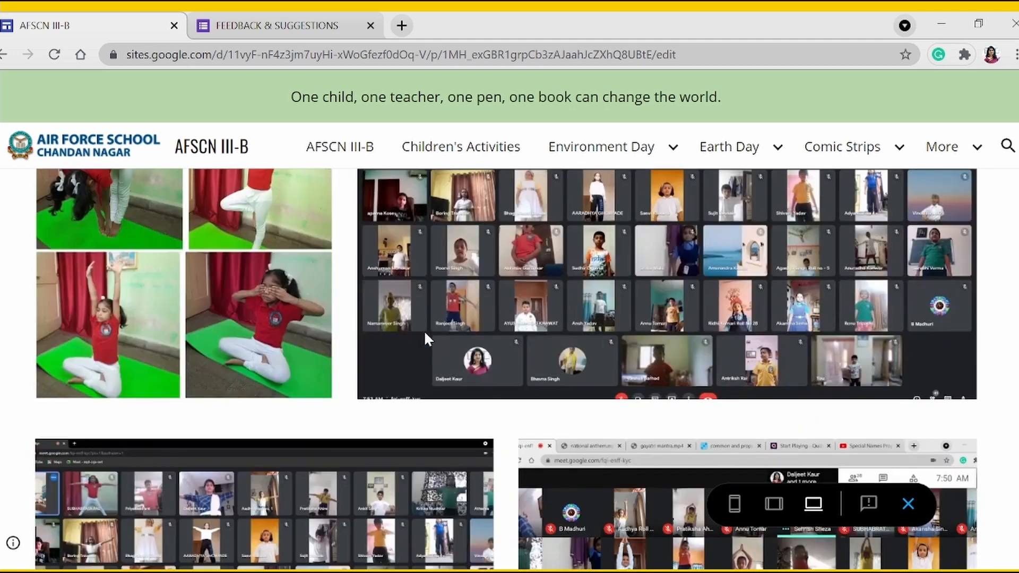
scroll(426, 330, down, 10)
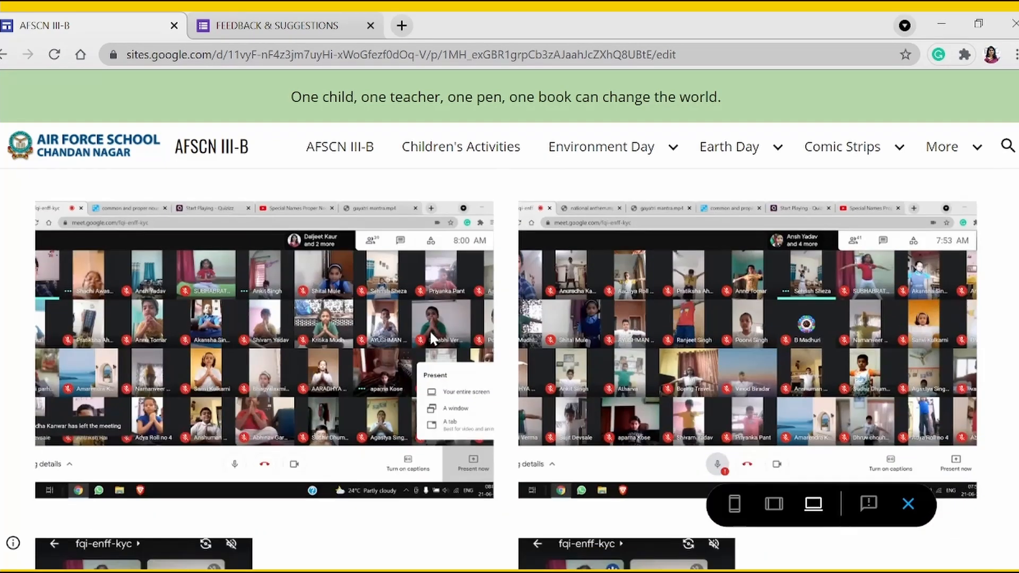
scroll(432, 333, up, 4)
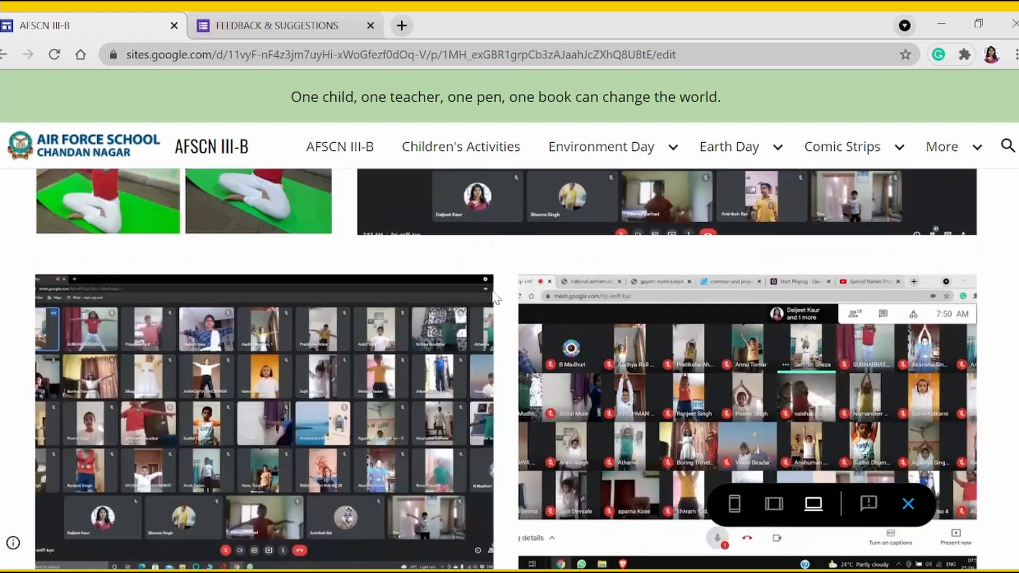
Open the Earth Day page and look through its presentation slides, photos and videos
click(735, 157)
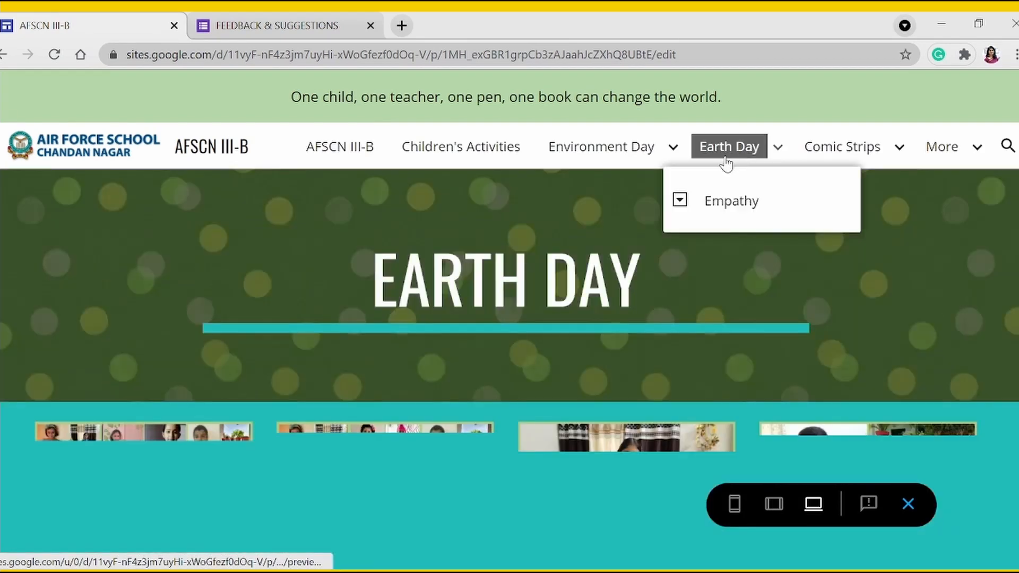
scroll(645, 269, down, 5)
scroll(537, 317, down, 10)
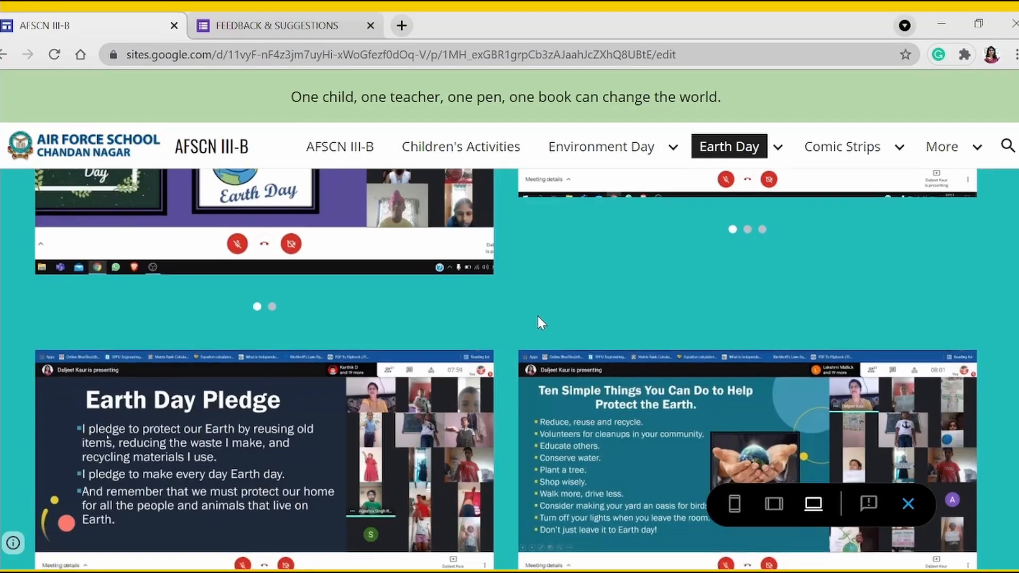
scroll(537, 316, down, 3)
scroll(619, 294, down, 6)
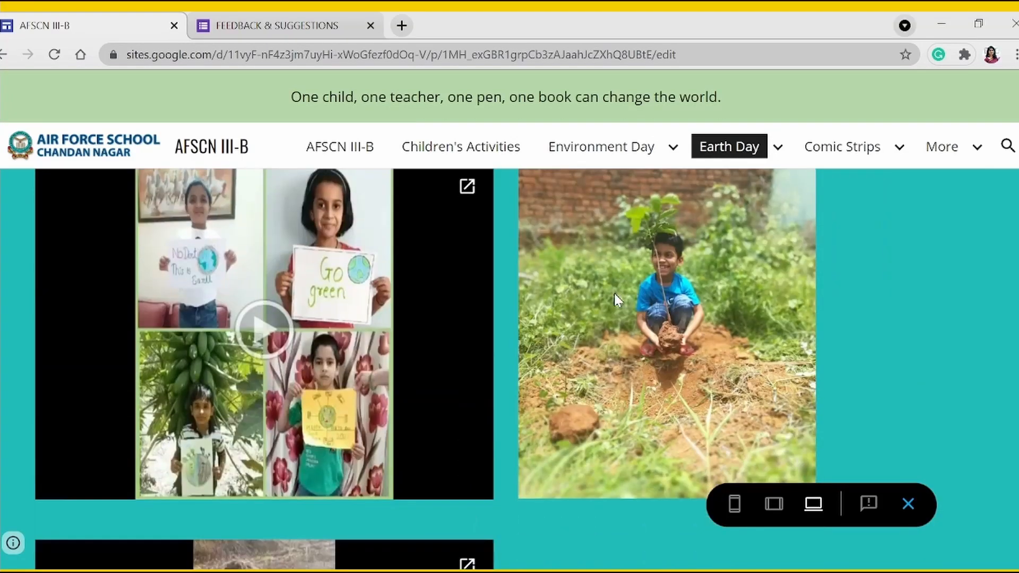
Finish viewing Earth Day, open its Empathy subpage and look through the captioned pictures and student videos
scroll(620, 293, down, 6)
scroll(616, 291, up, 15)
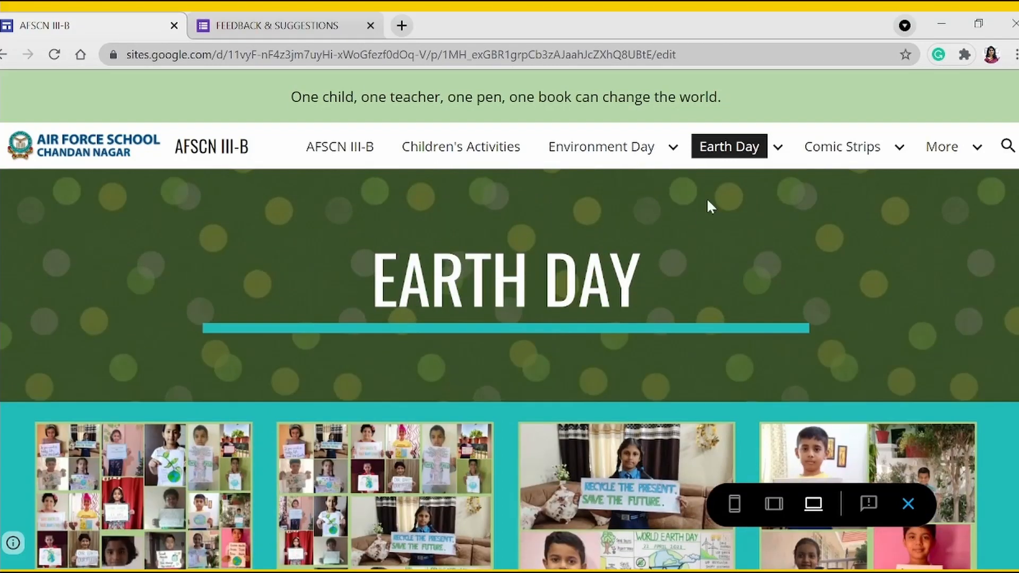
click(779, 149)
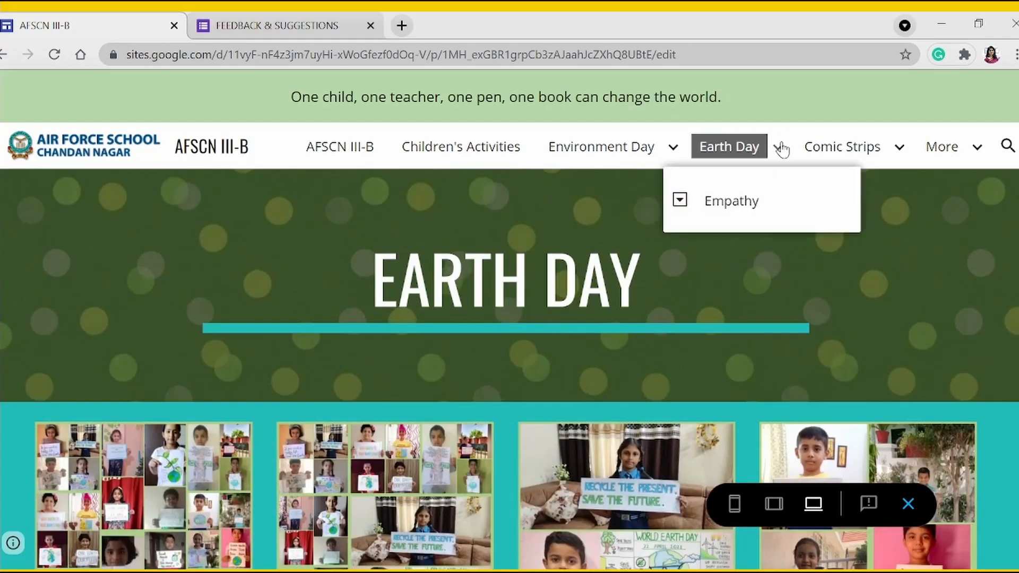
click(735, 204)
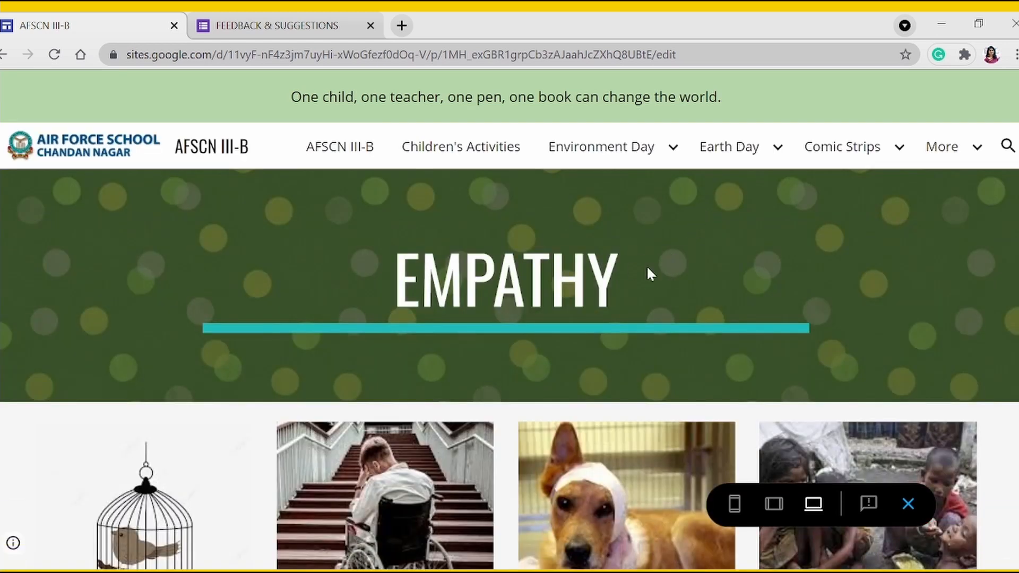
scroll(537, 402, down, 5)
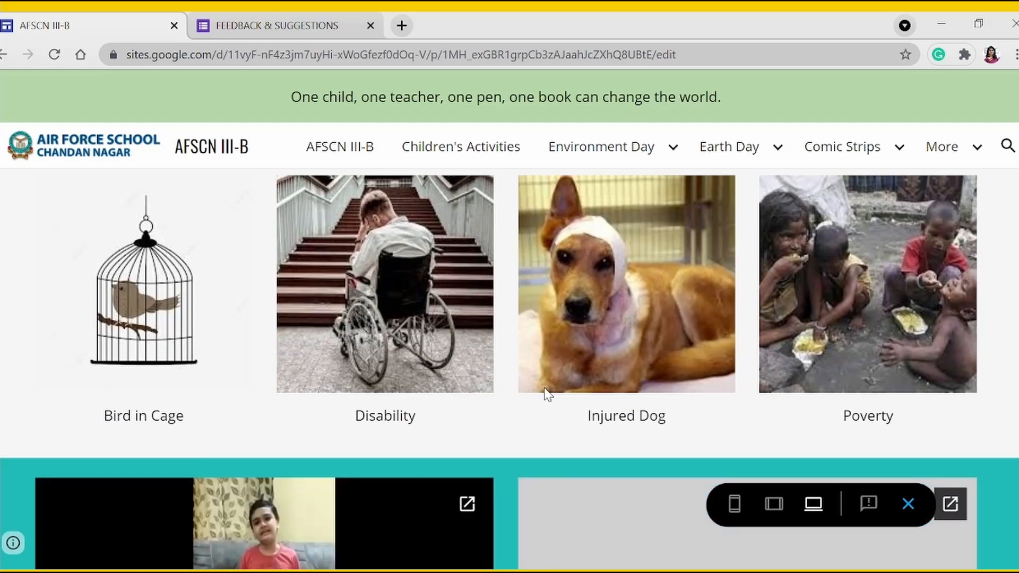
scroll(557, 382, down, 10)
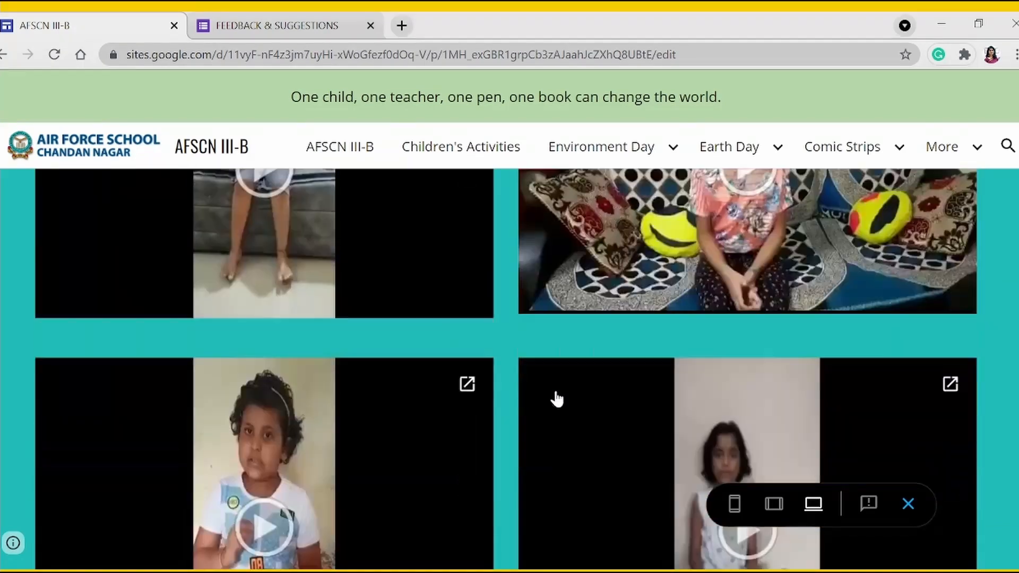
scroll(555, 391, down, 15)
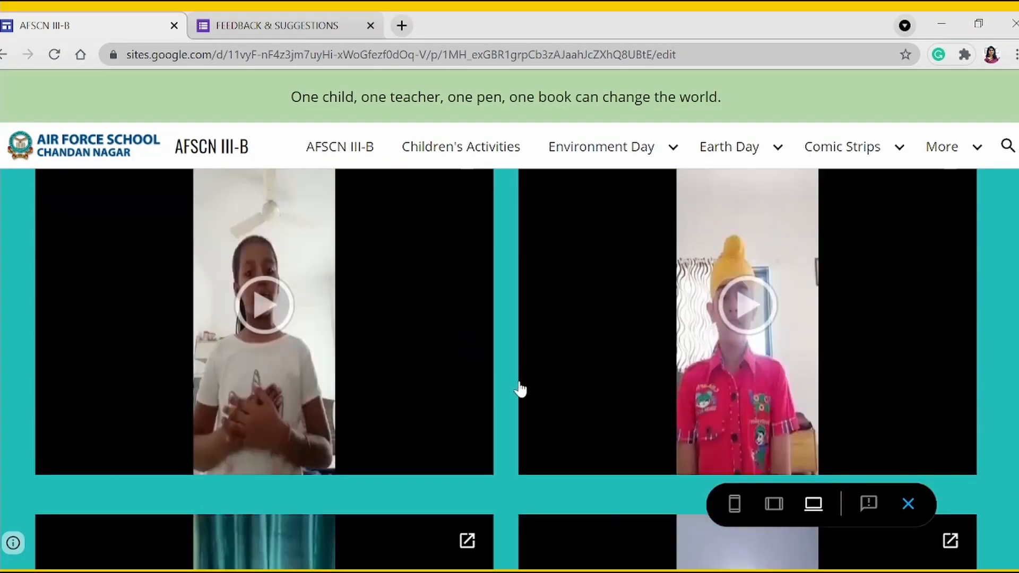
Open the Daily Routine subpage under Empathy and look through its student videos
mouse_move(732, 149)
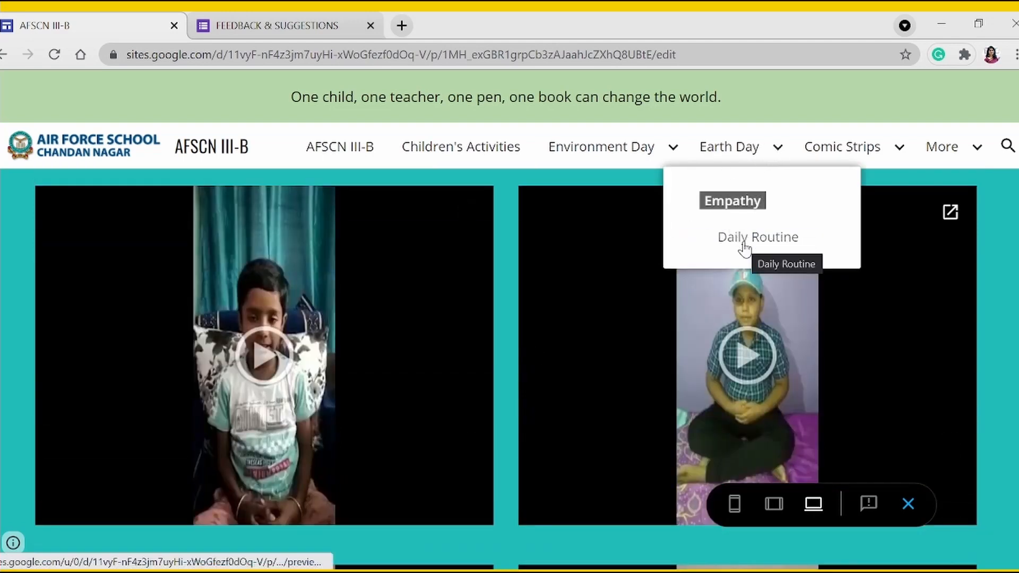
click(748, 238)
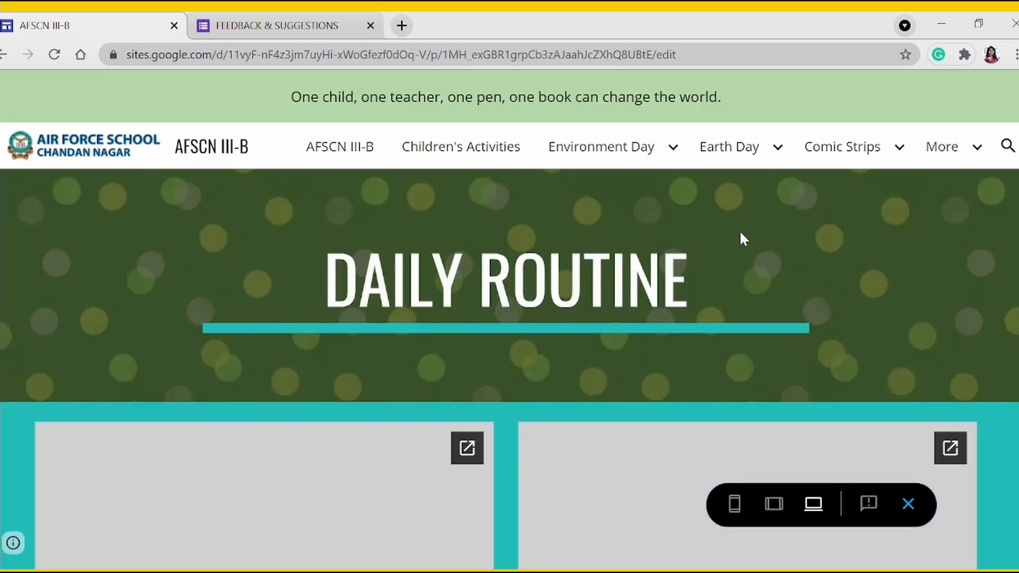
scroll(659, 273, down, 6)
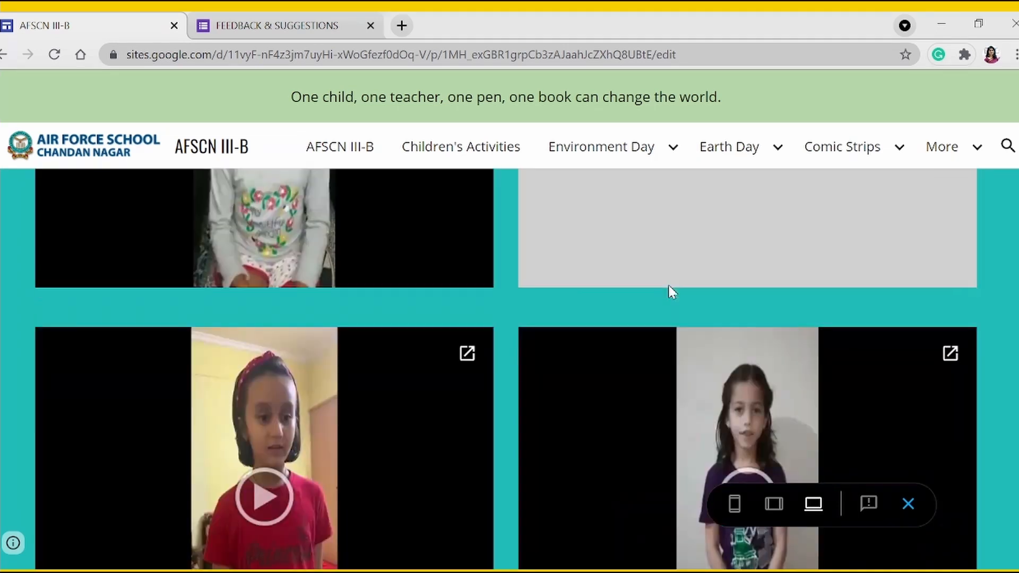
scroll(670, 297, down, 5)
Open the Comic Strips page and look through the students' hand-drawn comics
mouse_move(757, 159)
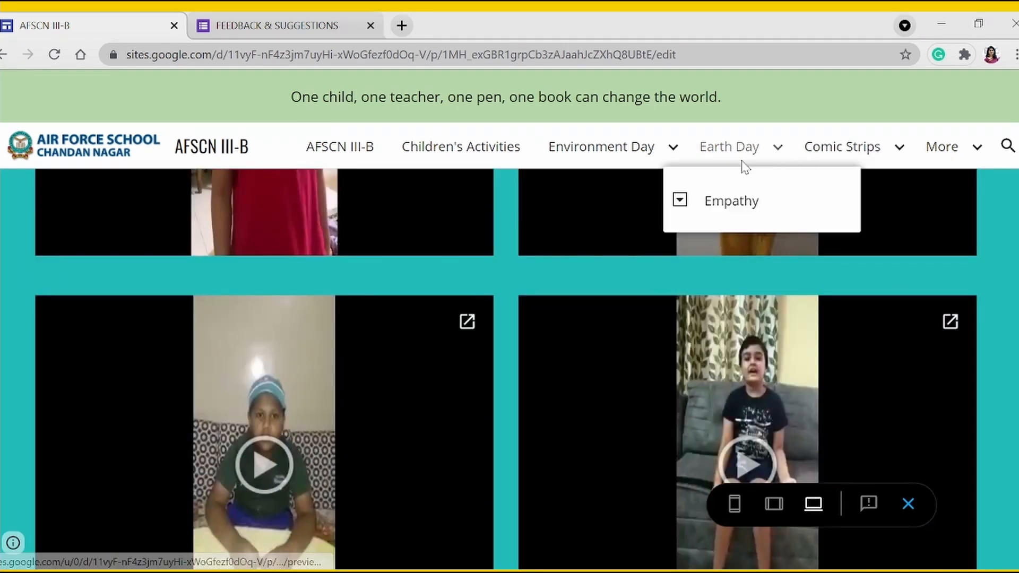
click(827, 151)
scroll(732, 276, down, 5)
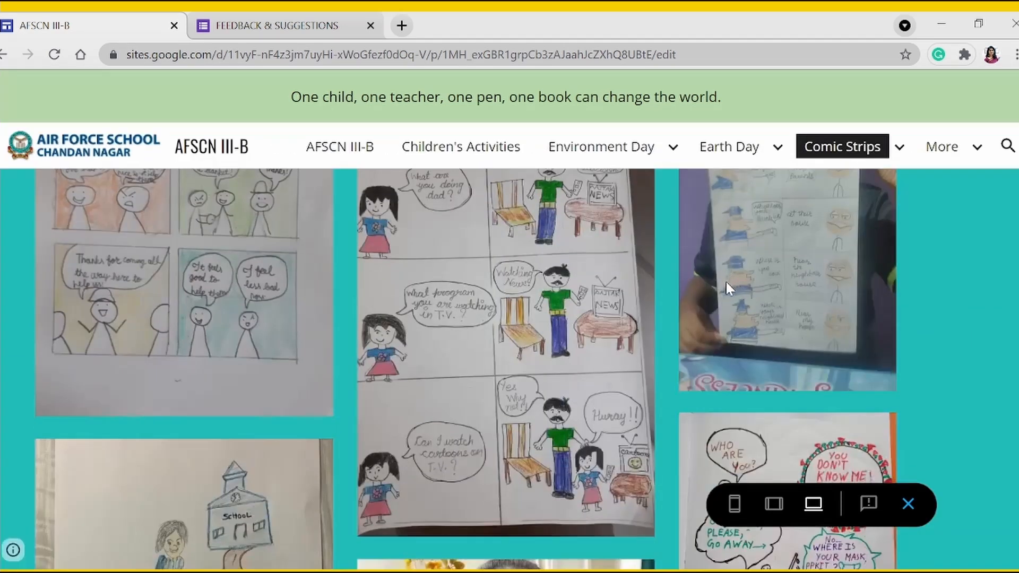
scroll(725, 287, down, 5)
mouse_move(842, 148)
click(833, 202)
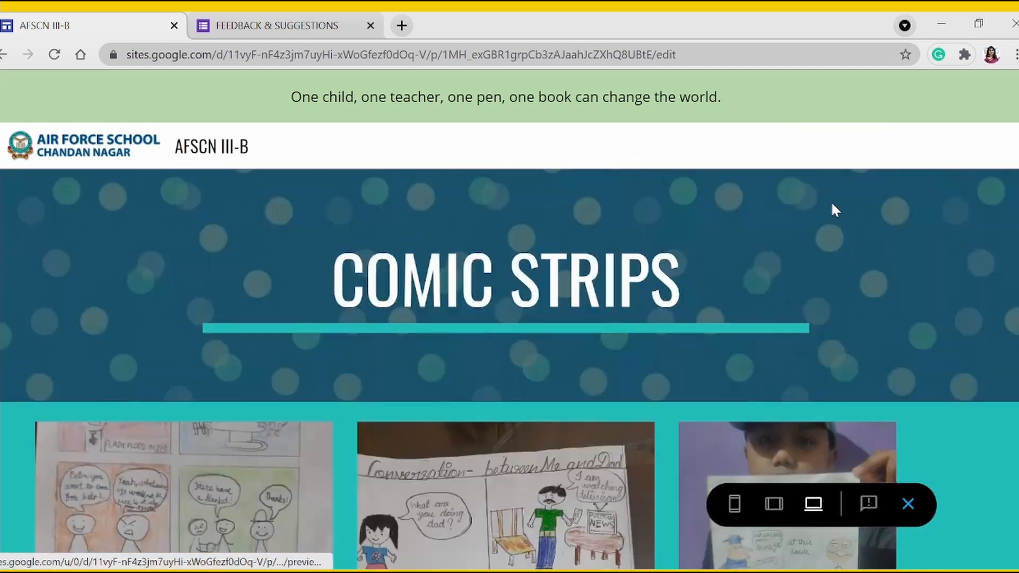
scroll(641, 345, down, 8)
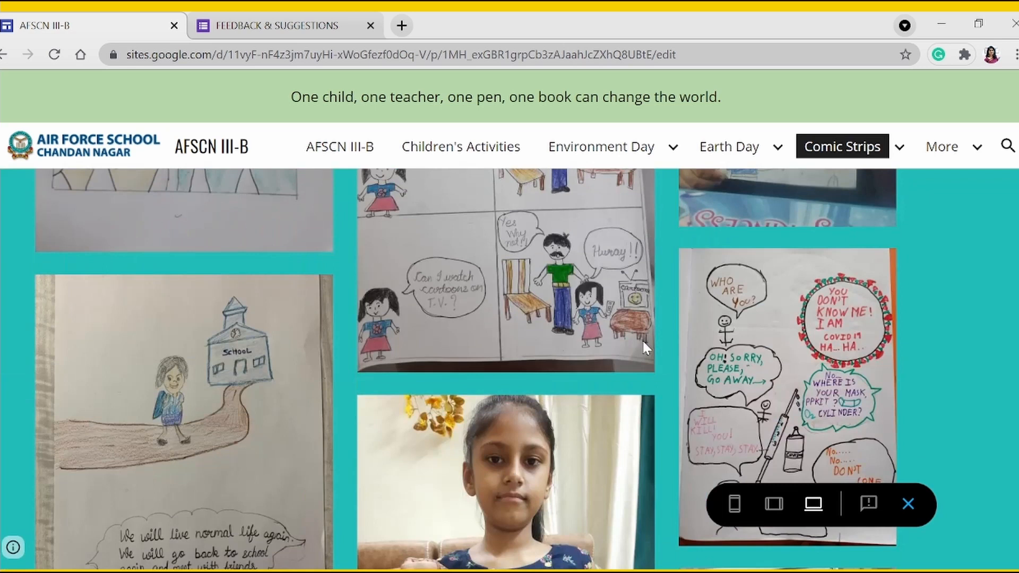
Open the Reading subpage of Comic Strips and look through its student reading videos
mouse_move(899, 146)
click(835, 207)
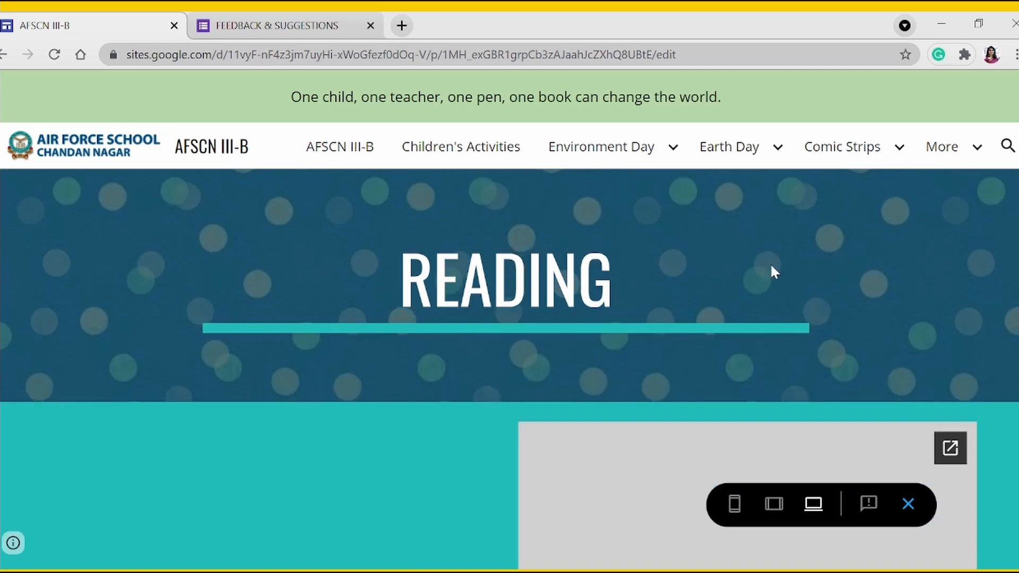
scroll(772, 271, down, 5)
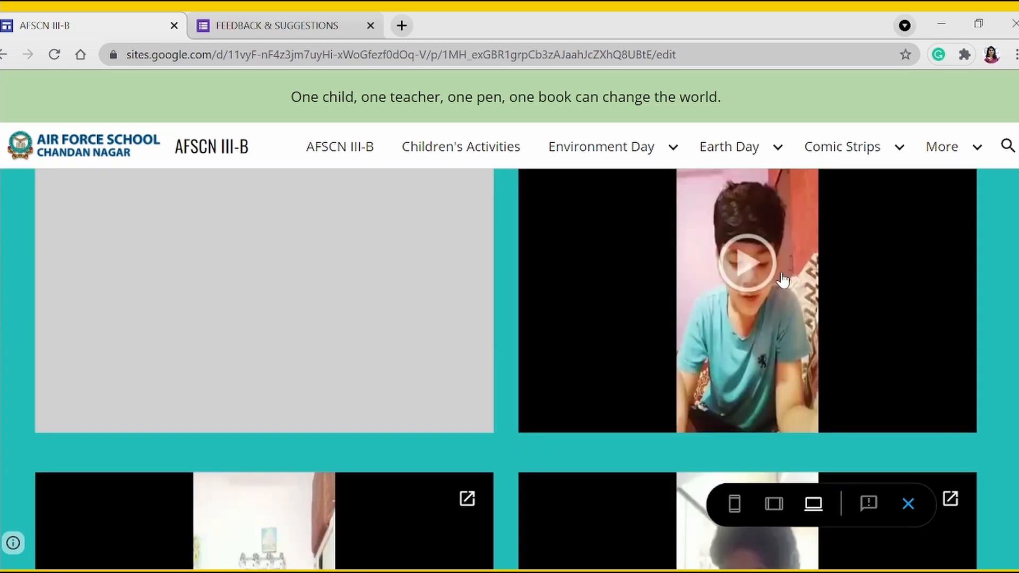
scroll(782, 279, down, 8)
scroll(782, 277, down, 10)
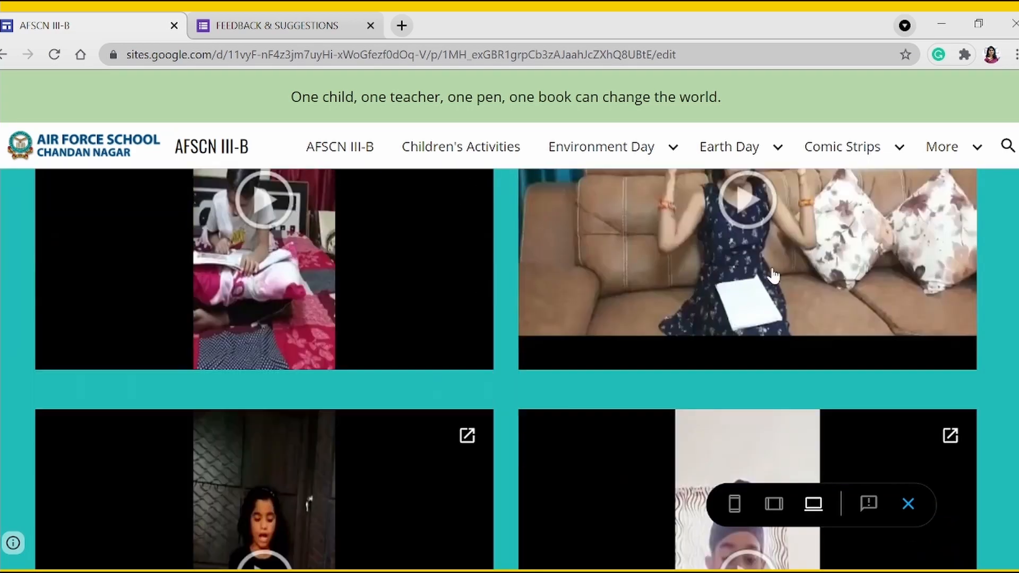
Open the Handwriting subpage under Reading and look through the collages of handwritten notebook pages
click(899, 146)
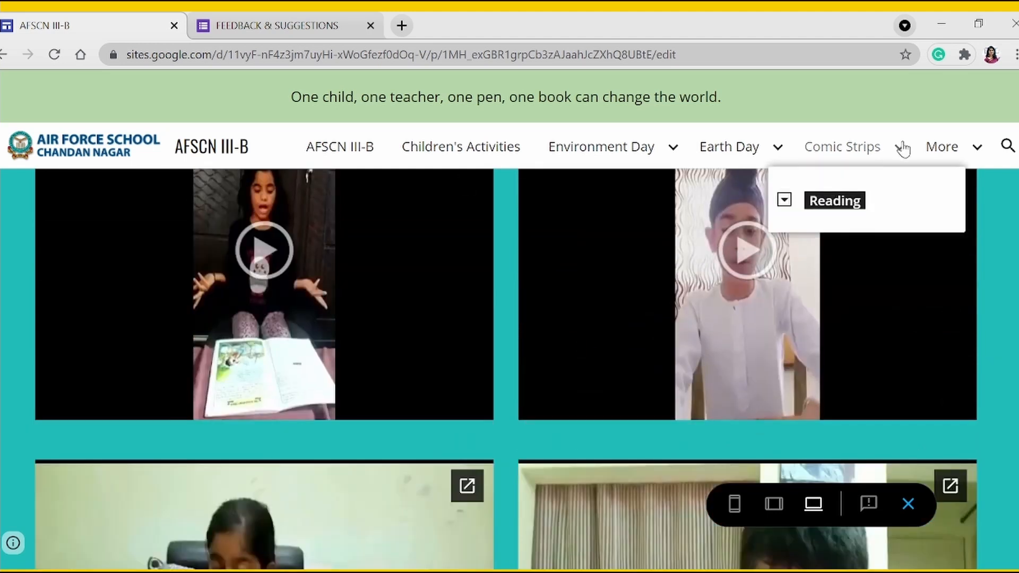
click(785, 200)
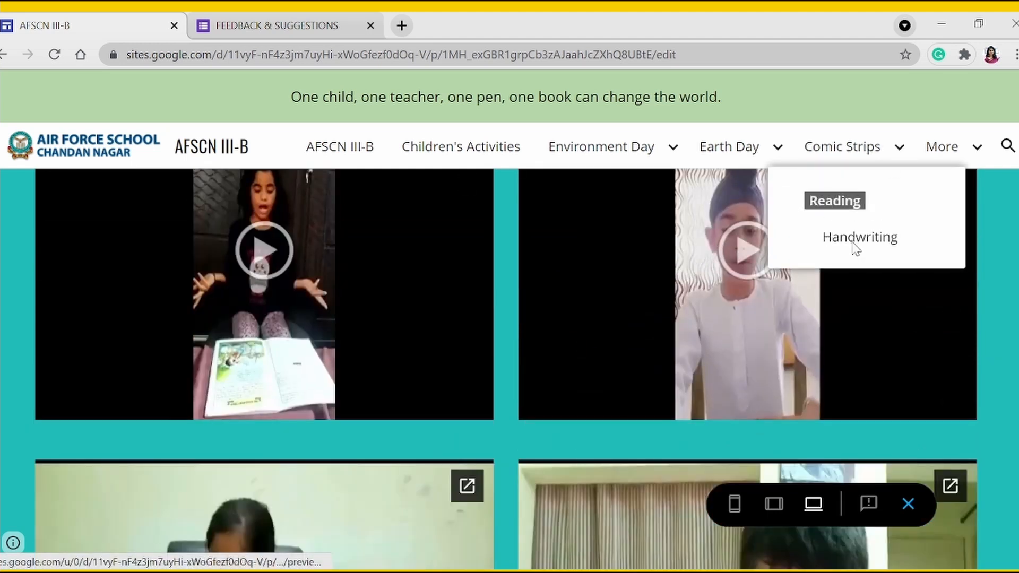
click(854, 237)
scroll(816, 270, down, 6)
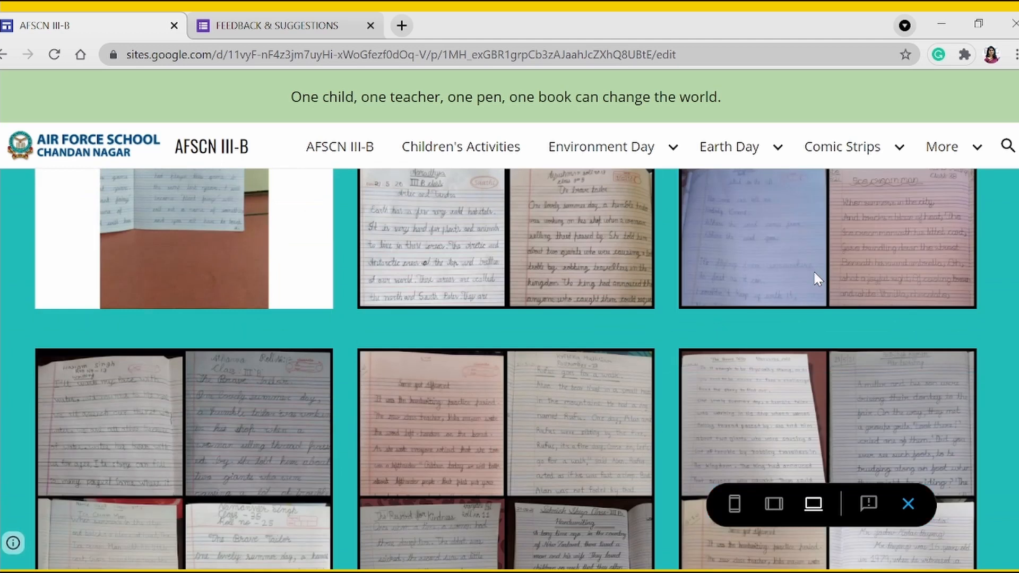
scroll(813, 269, down, 10)
Open the TV reporter page and look through the students' news-reporting videos
click(950, 146)
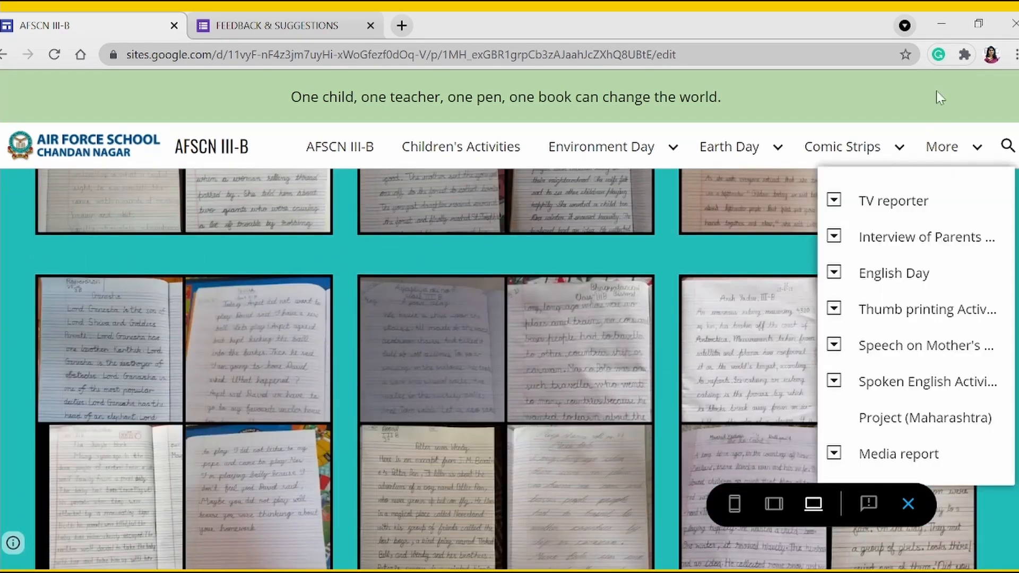
click(913, 205)
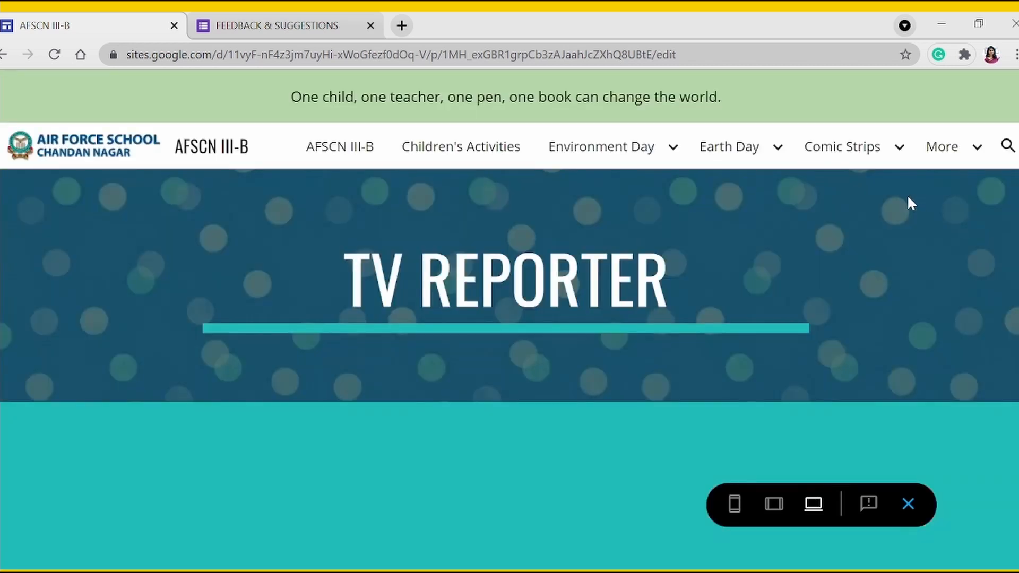
scroll(764, 302, down, 8)
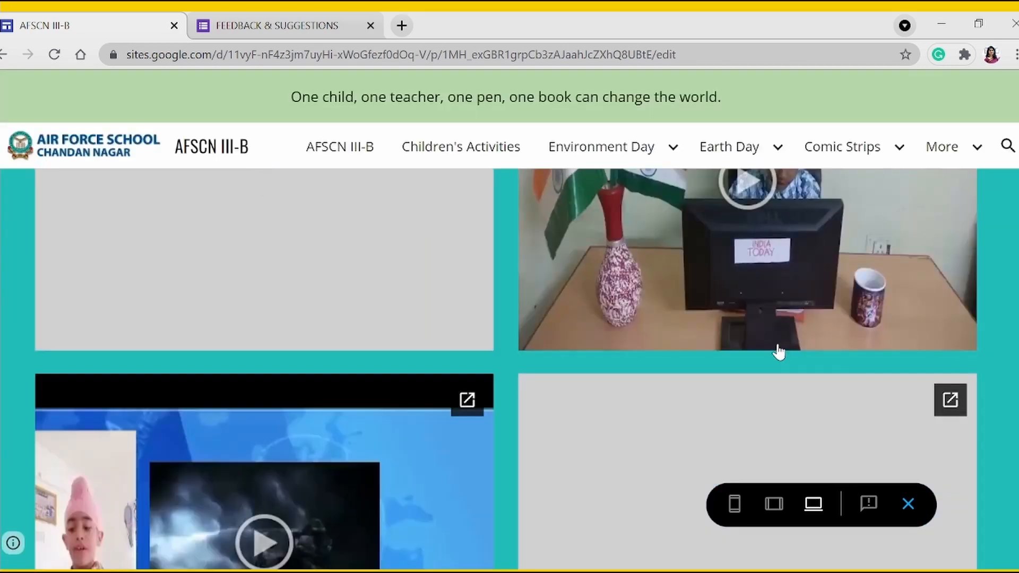
scroll(782, 336, up, 4)
scroll(782, 335, down, 8)
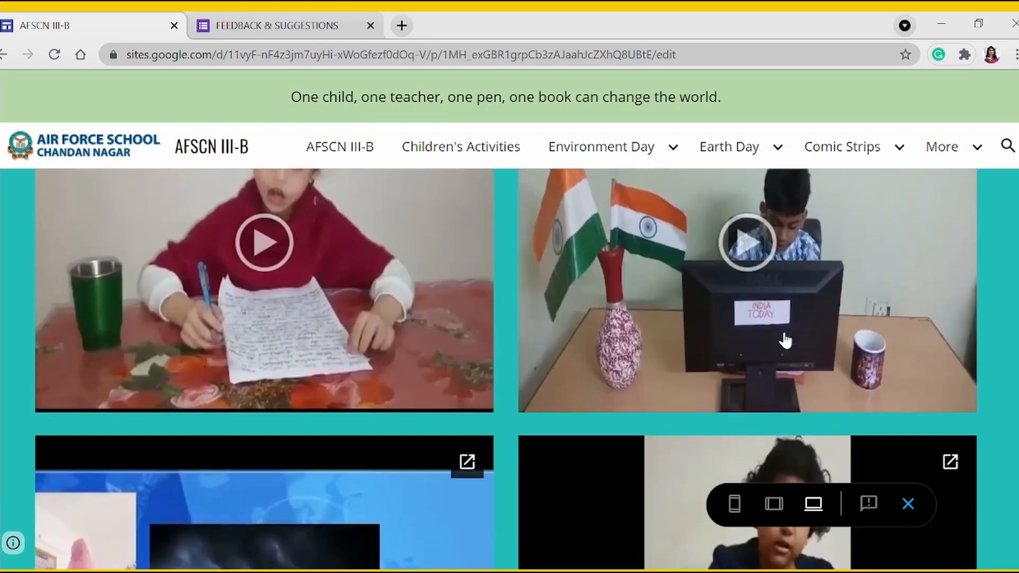
scroll(784, 338, down, 10)
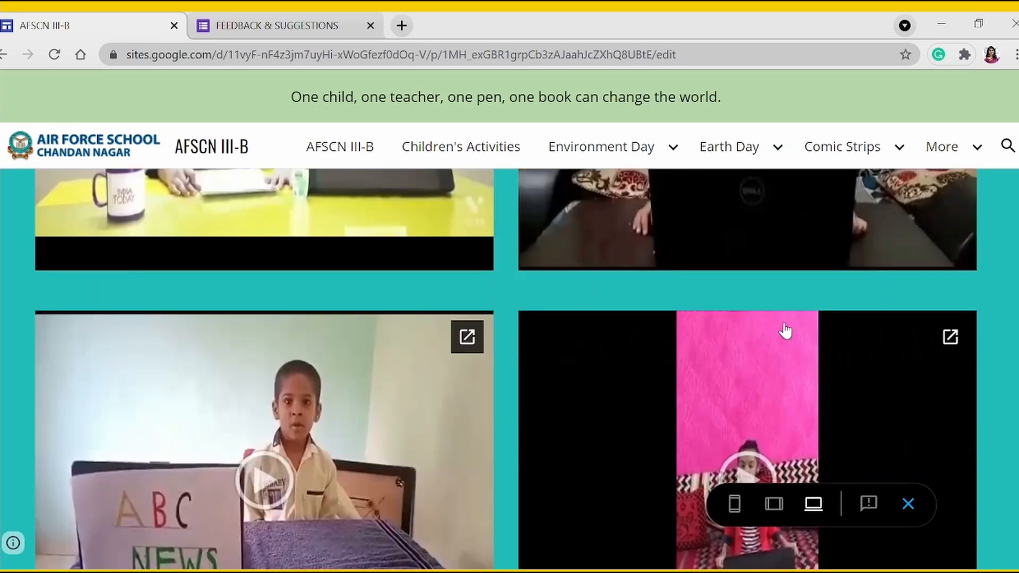
scroll(833, 273, down, 5)
Open the Tom & Jerry (simple future) subpage under TV reporter and look through its student videos
click(962, 154)
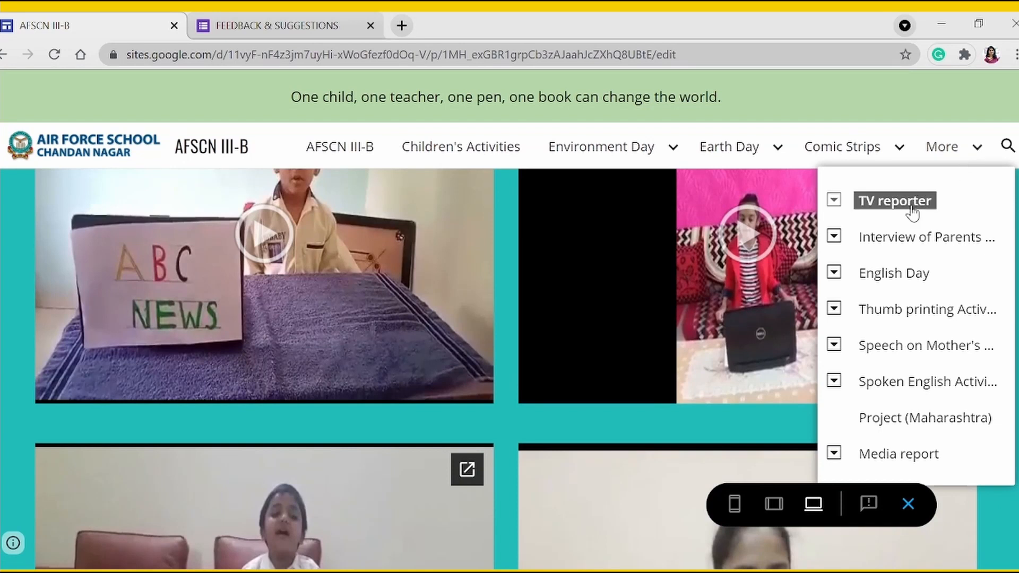
click(833, 200)
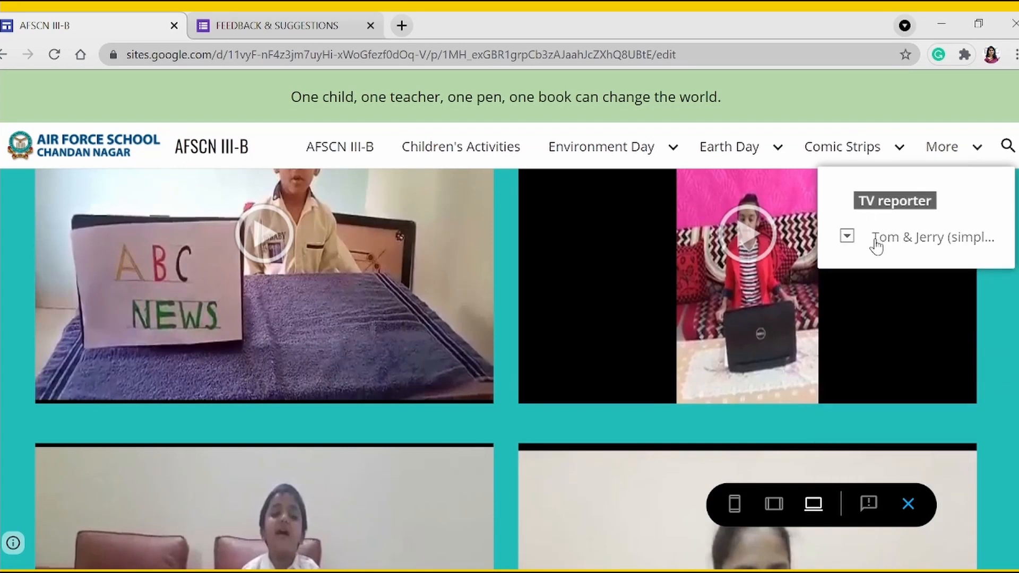
click(845, 236)
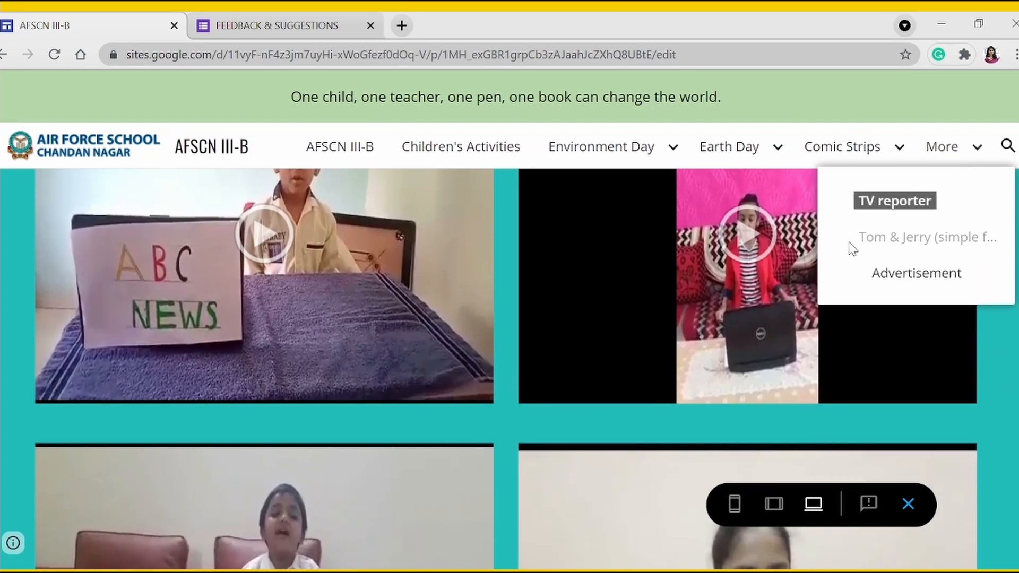
click(901, 244)
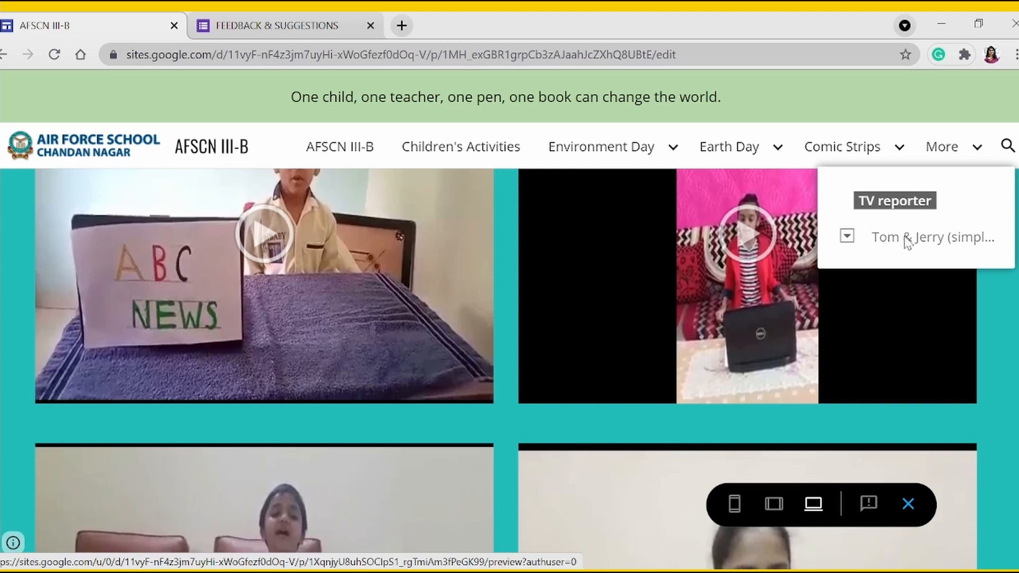
click(905, 240)
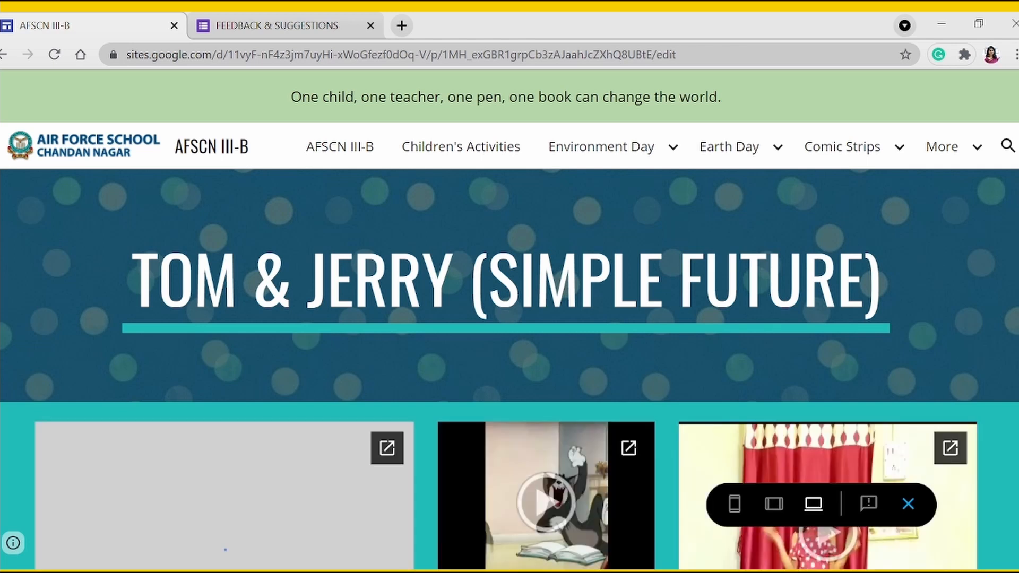
scroll(626, 292, down, 10)
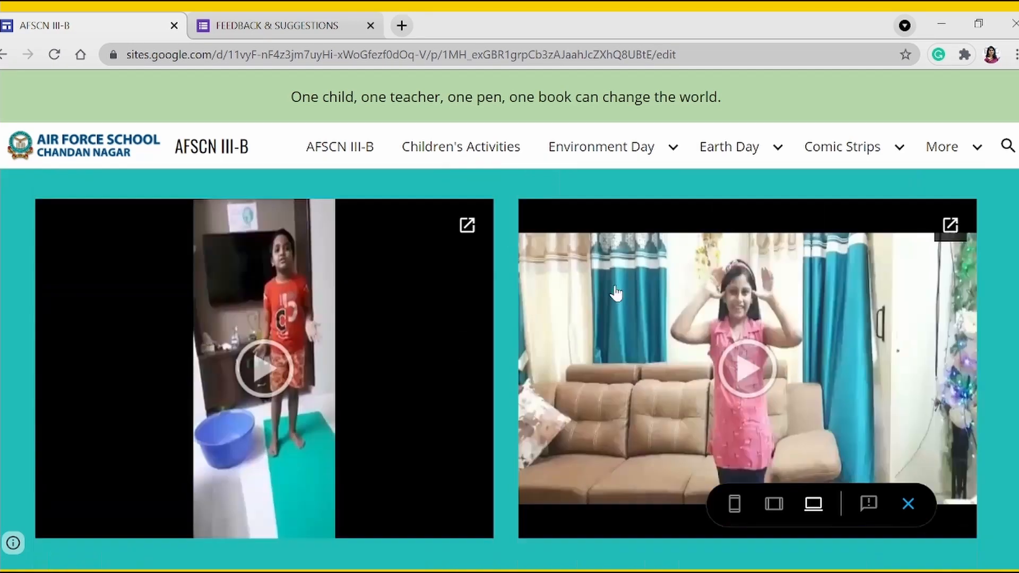
scroll(615, 293, down, 1)
Open the Interview of Parents page and look through the interview videos down to its end
mouse_move(952, 150)
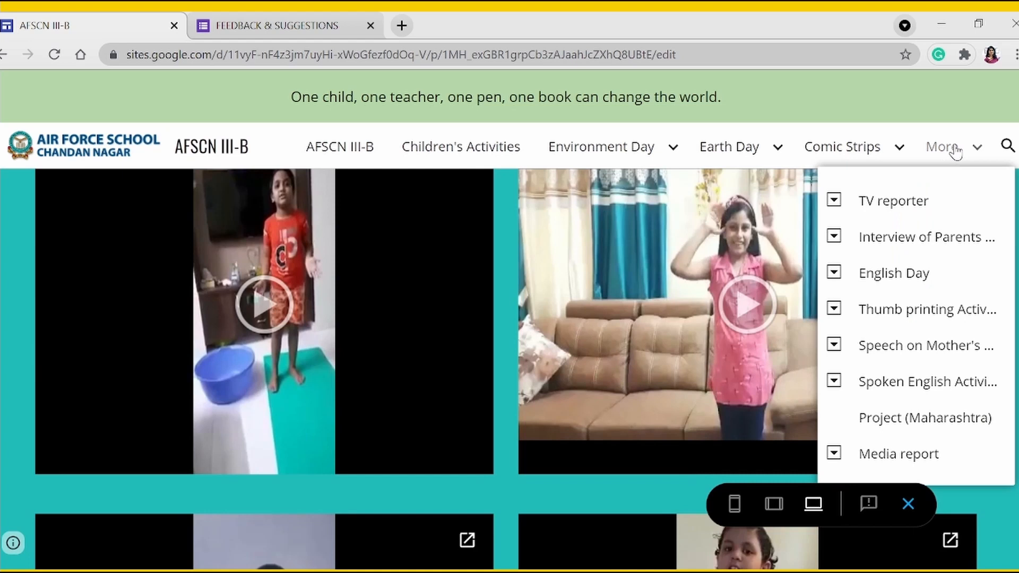
click(874, 246)
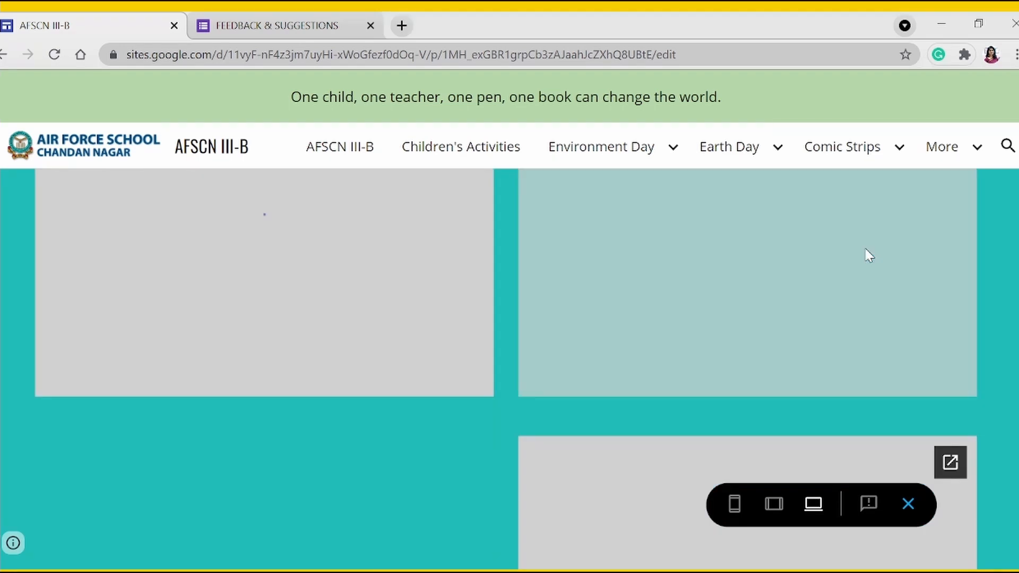
scroll(817, 280, down, 15)
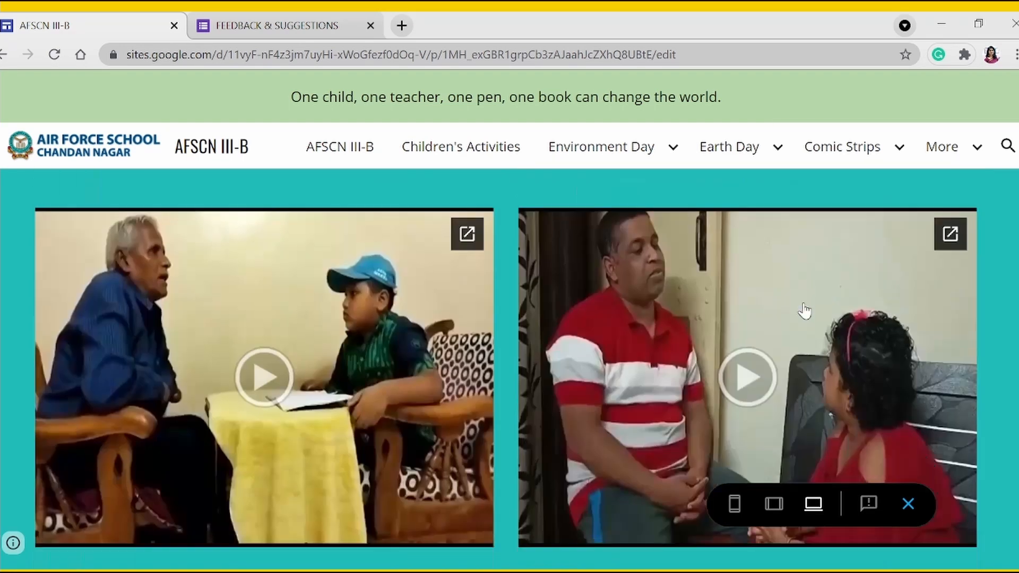
scroll(806, 307, down, 11)
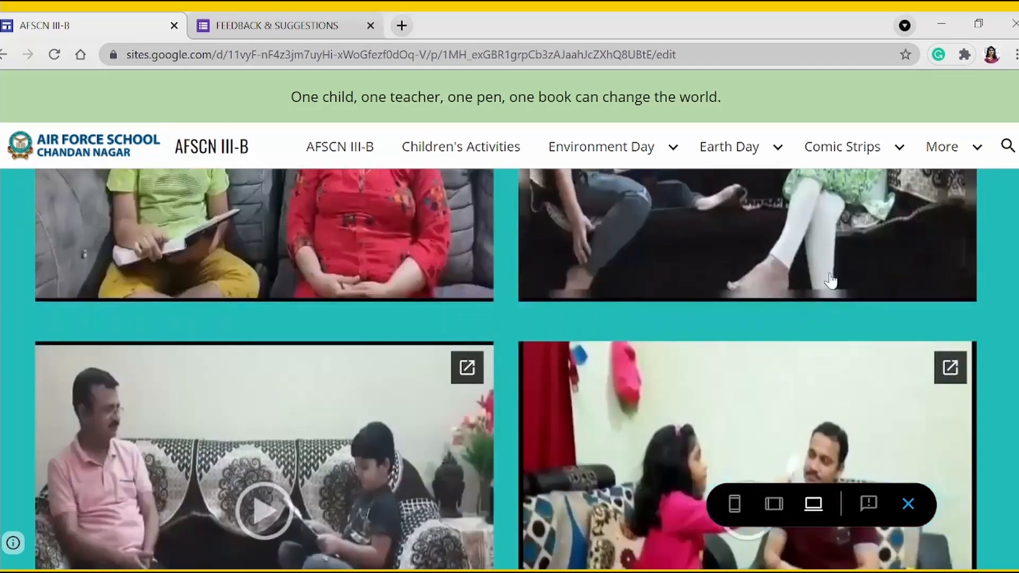
mouse_move(944, 164)
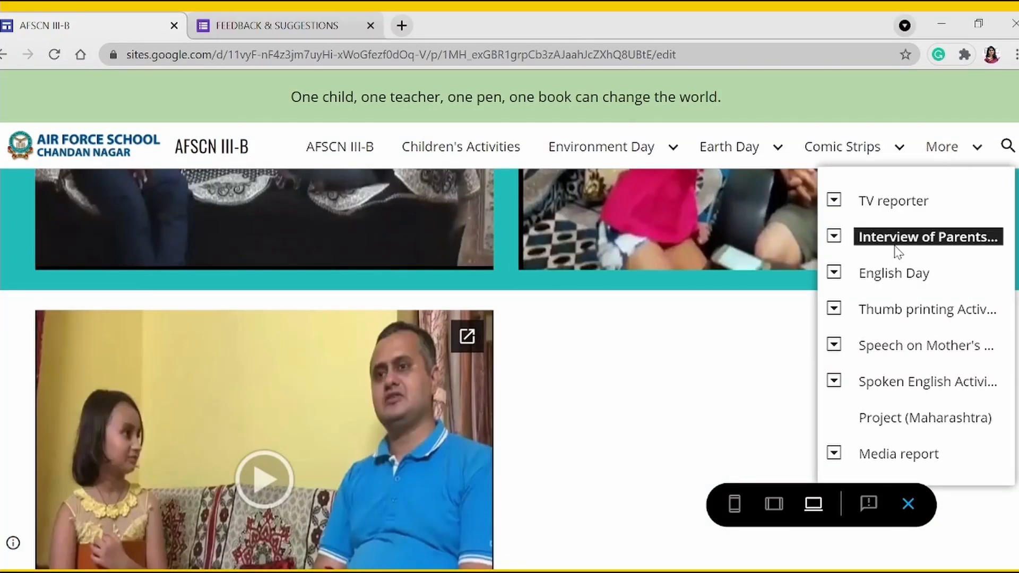
Open the Poem recitation subpage under Interview of Parents and look through the students' recitation videos down to its end
click(835, 238)
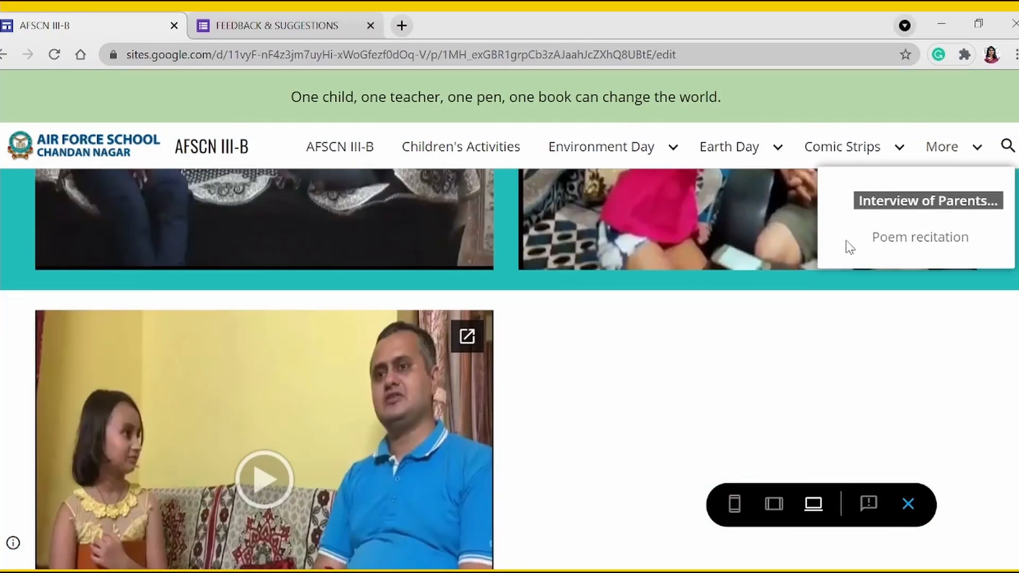
click(888, 243)
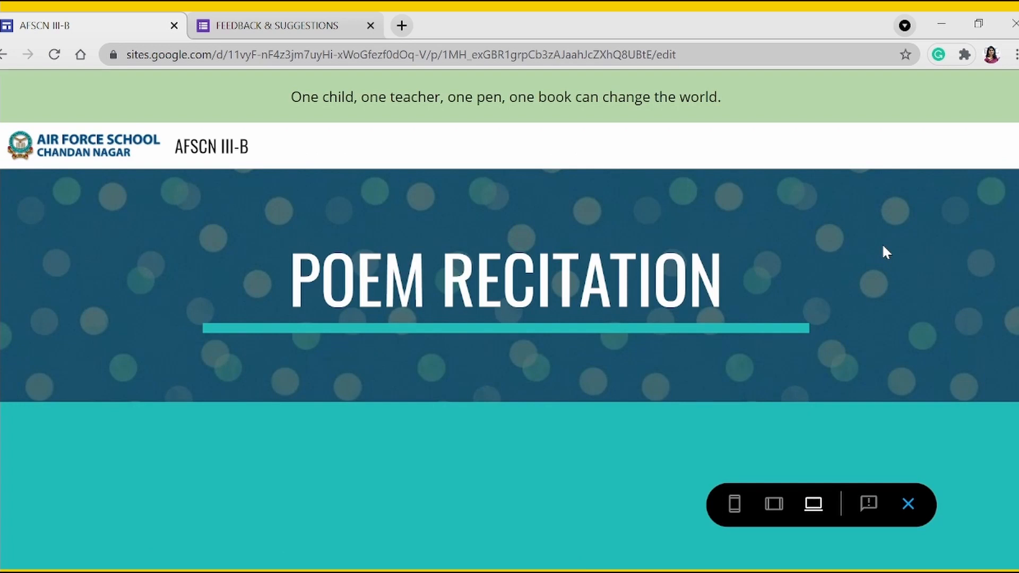
scroll(874, 249, down, 5)
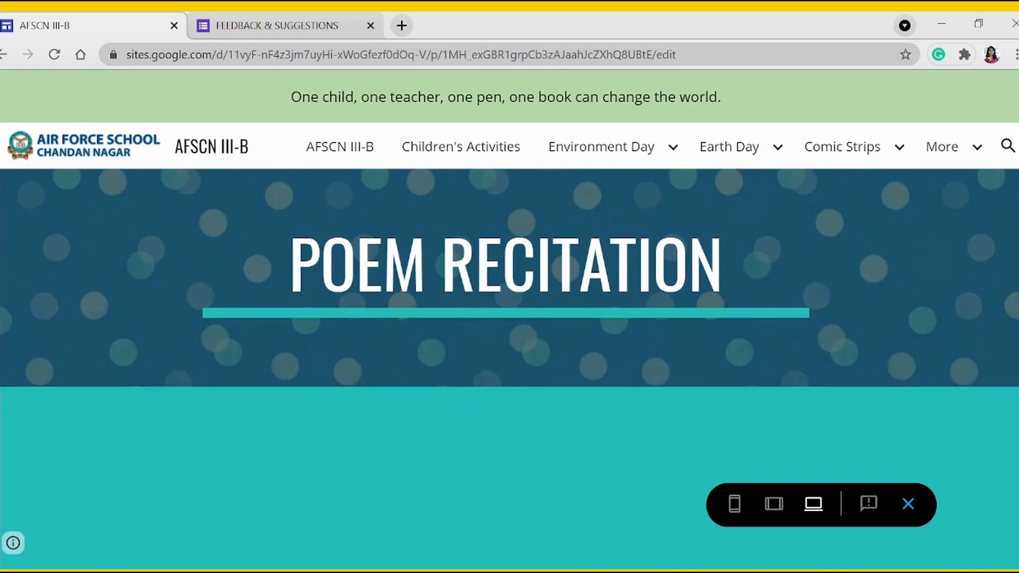
scroll(731, 275, up, 3)
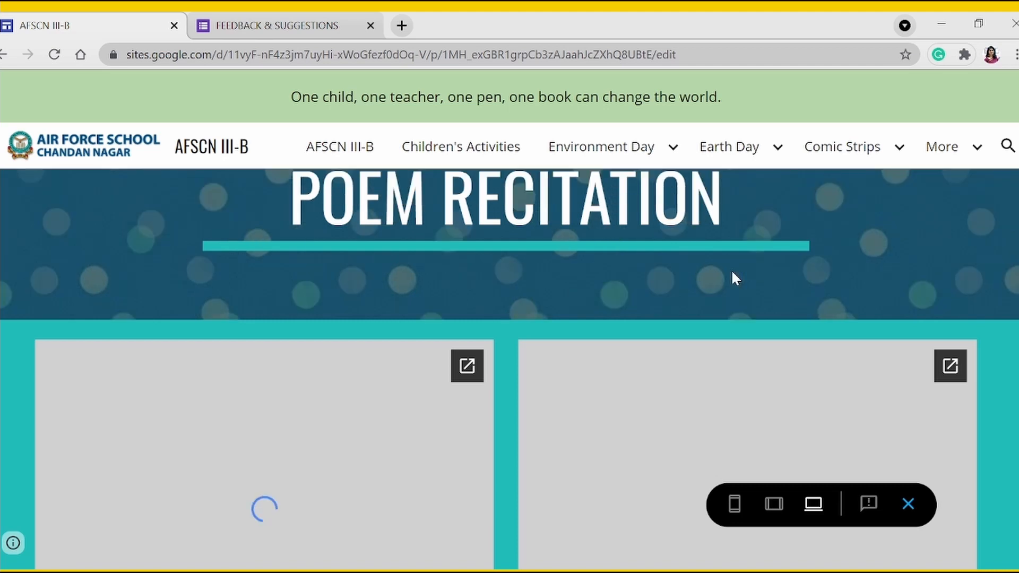
scroll(732, 273, down, 3)
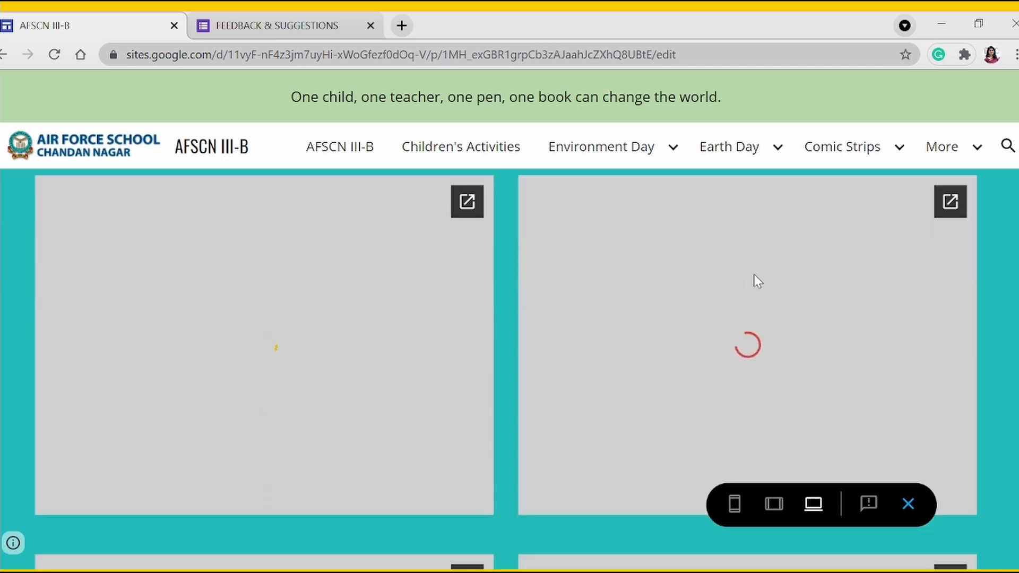
scroll(784, 297, down, 15)
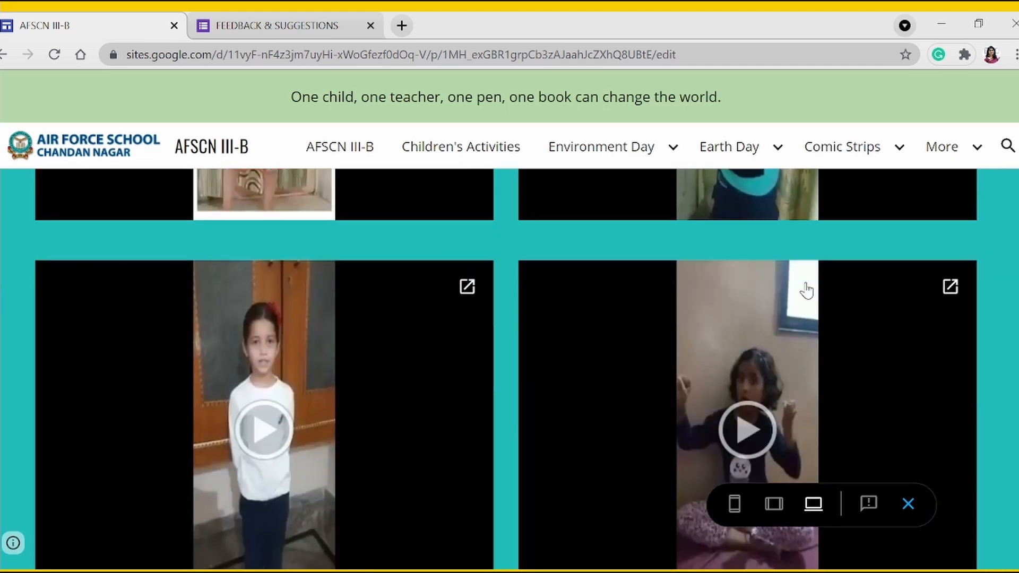
scroll(808, 289, down, 5)
scroll(810, 289, down, 3)
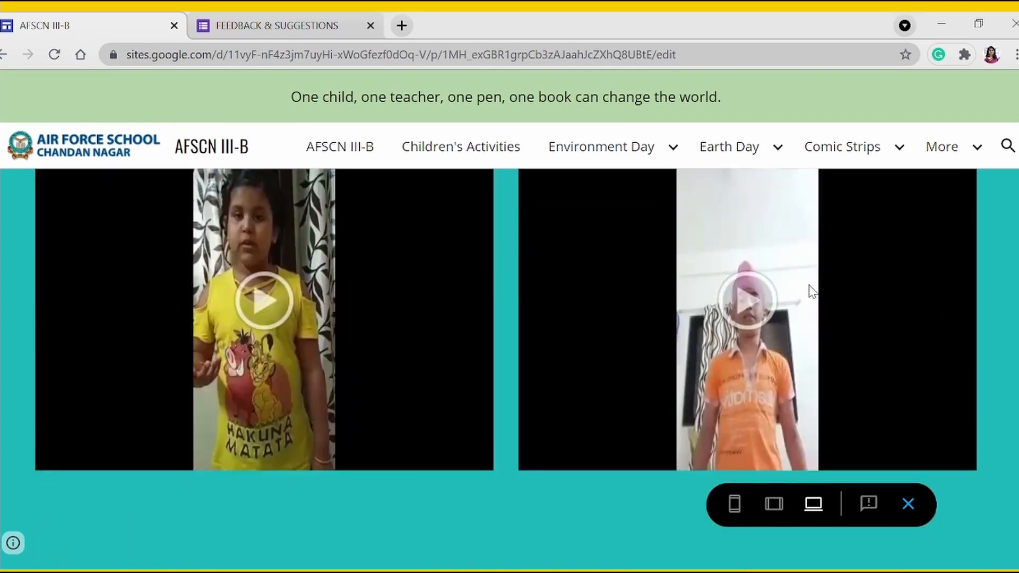
scroll(815, 287, down, 20)
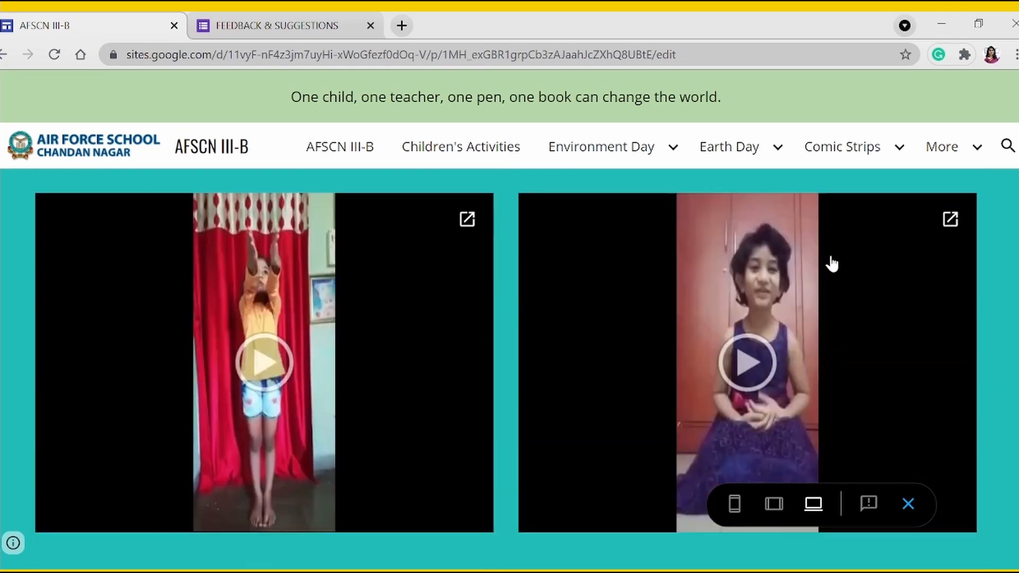
scroll(824, 253, down, 20)
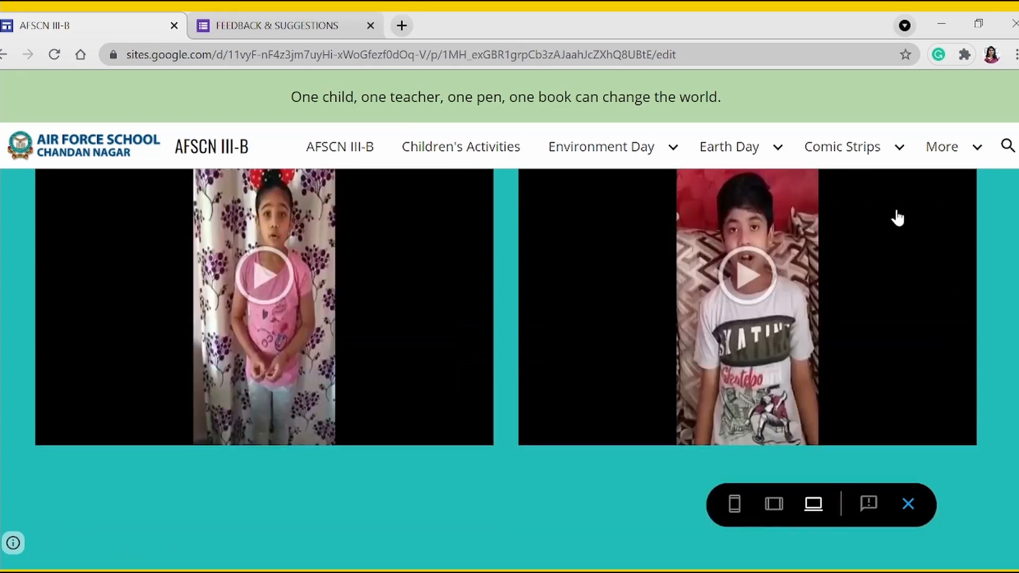
scroll(900, 223, down, 5)
Open the English Day page and look through its online class screenshots and student speech videos
mouse_move(964, 164)
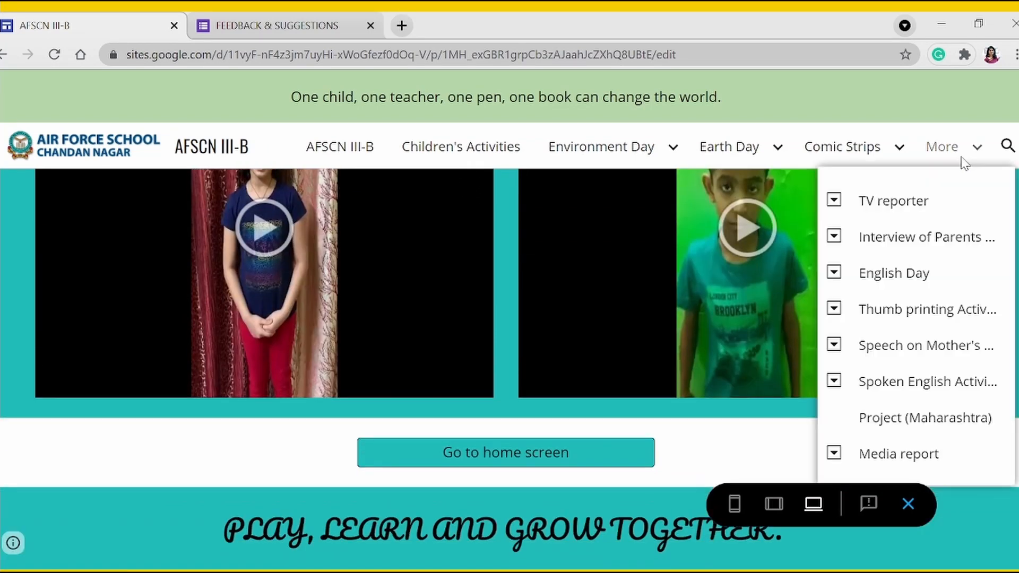
click(894, 274)
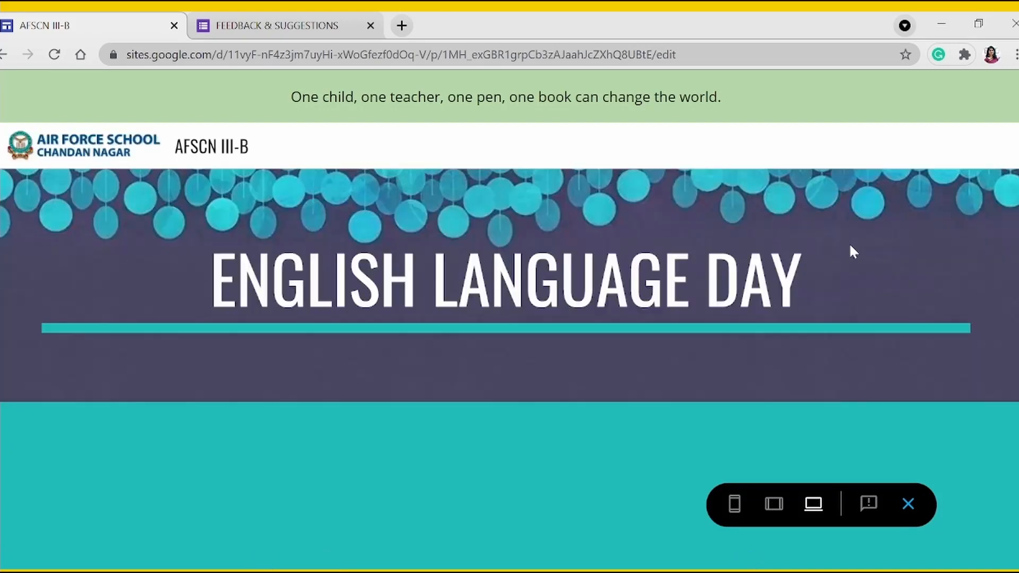
scroll(753, 363, down, 6)
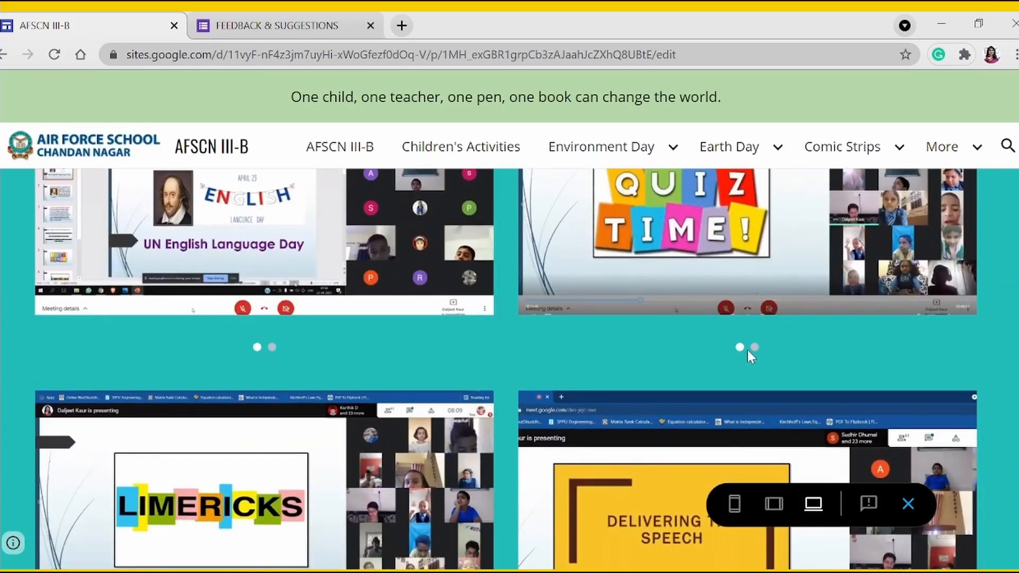
scroll(750, 349, down, 5)
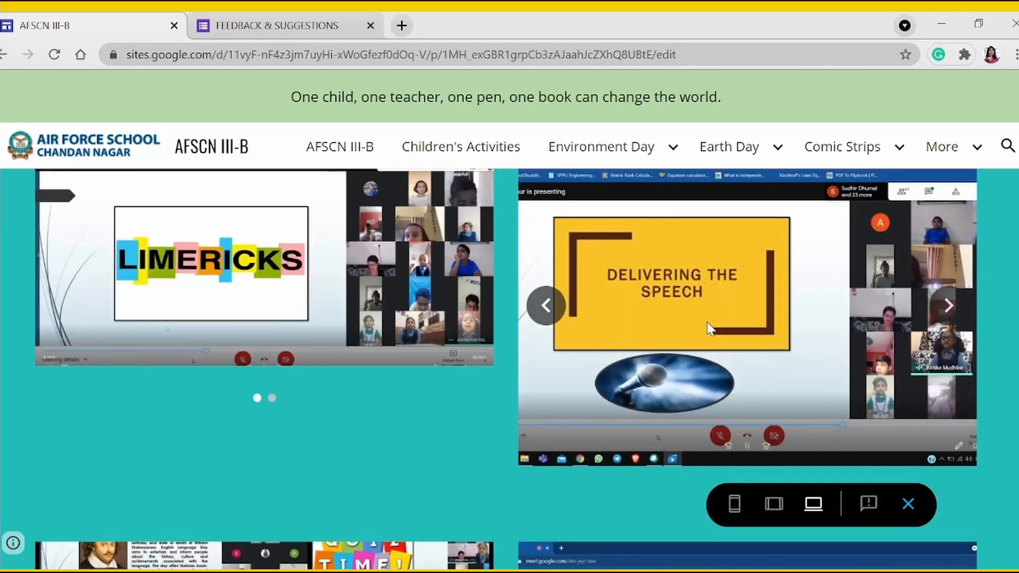
scroll(707, 327, down, 6)
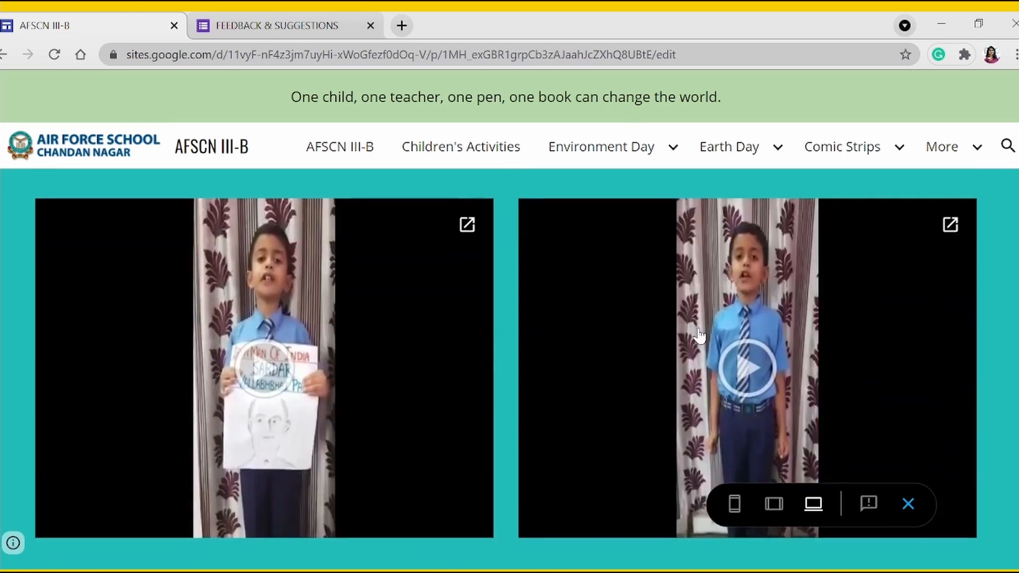
scroll(699, 335, down, 6)
scroll(701, 336, down, 12)
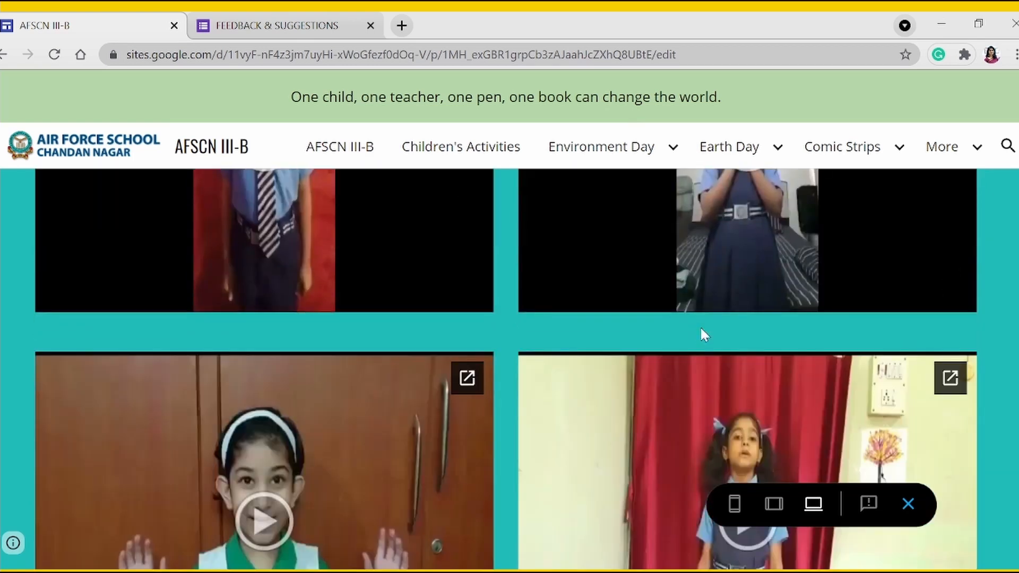
scroll(700, 334, down, 5)
Open the Paper craft Activity subpage under English Day and look through its craft videos down to the end
click(955, 148)
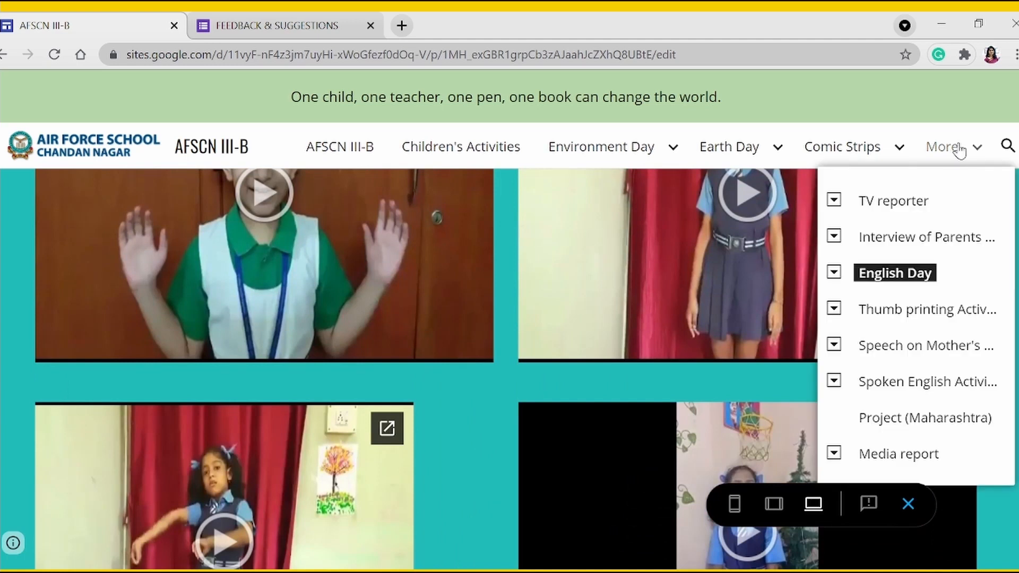
click(835, 276)
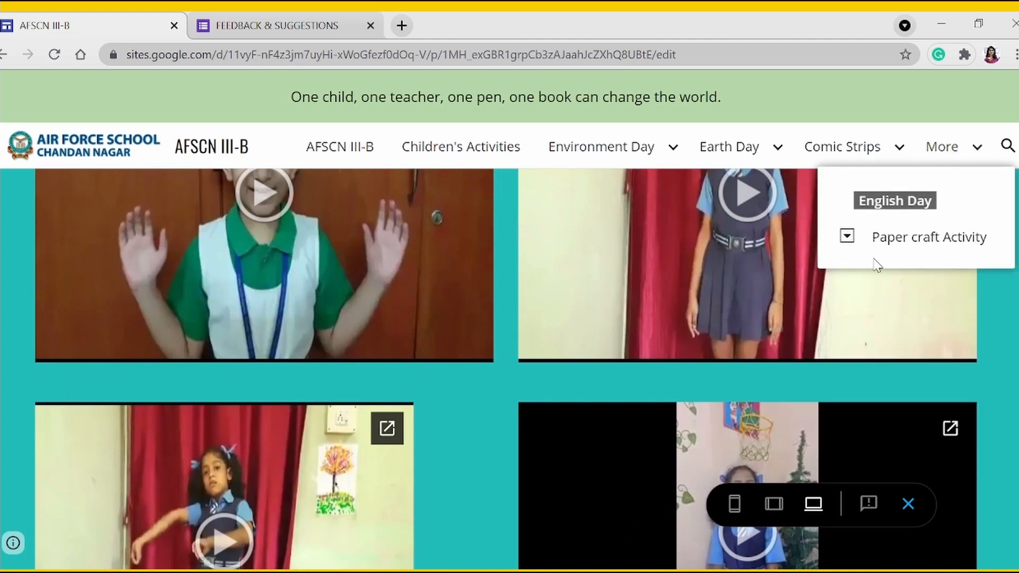
click(914, 241)
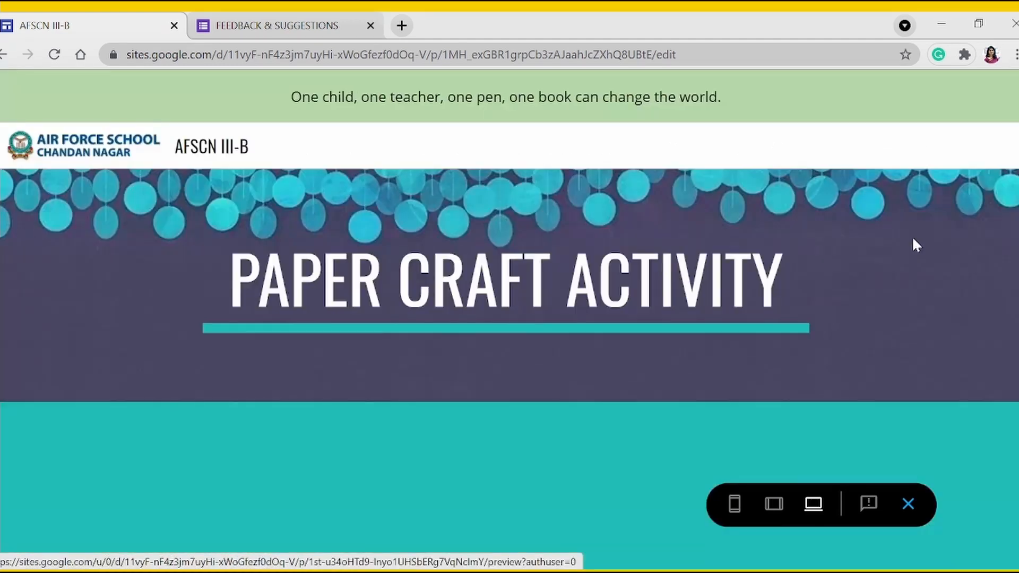
scroll(807, 340, down, 5)
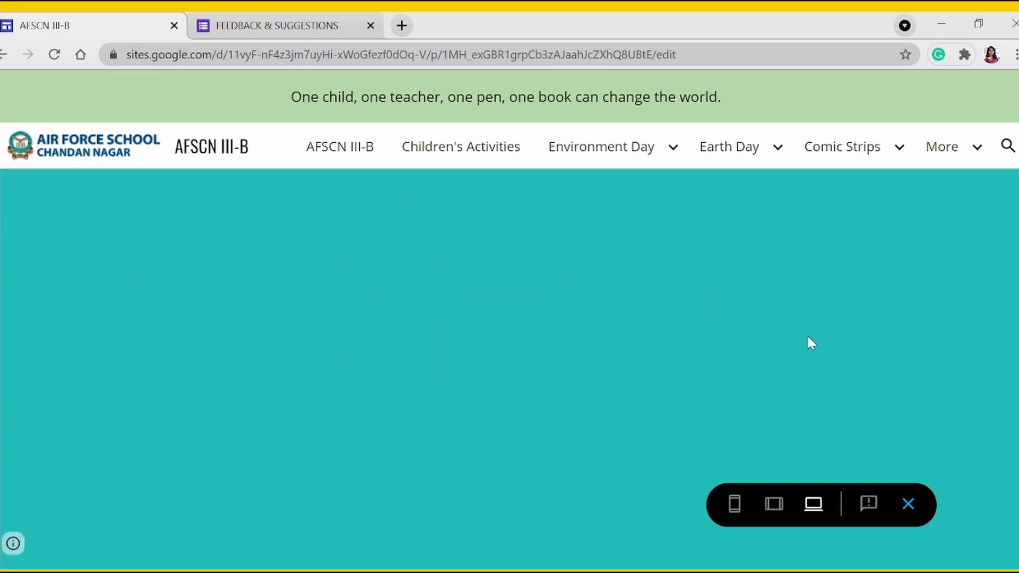
scroll(810, 342, up, 3)
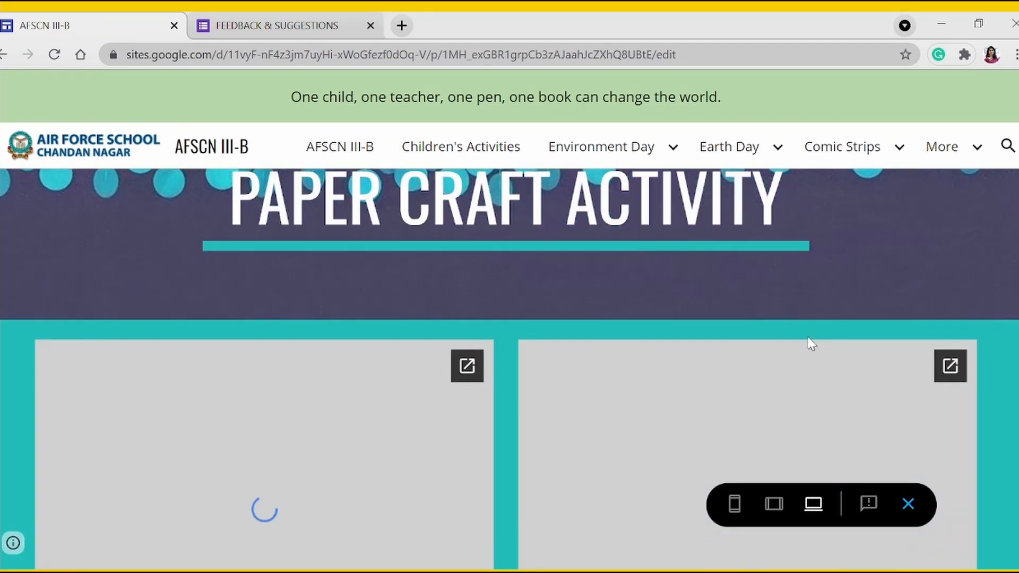
scroll(849, 347, down, 15)
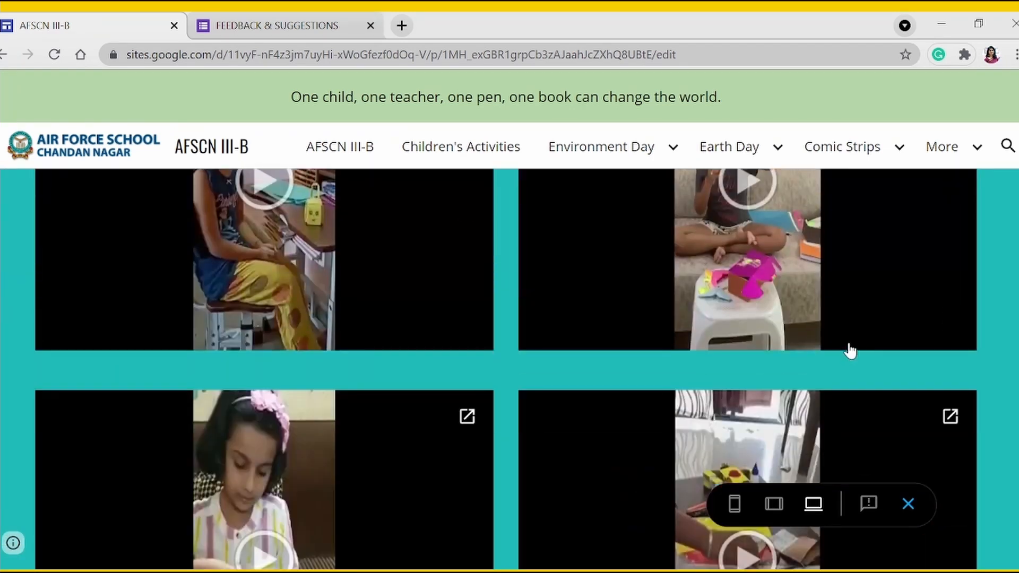
scroll(849, 349, down, 15)
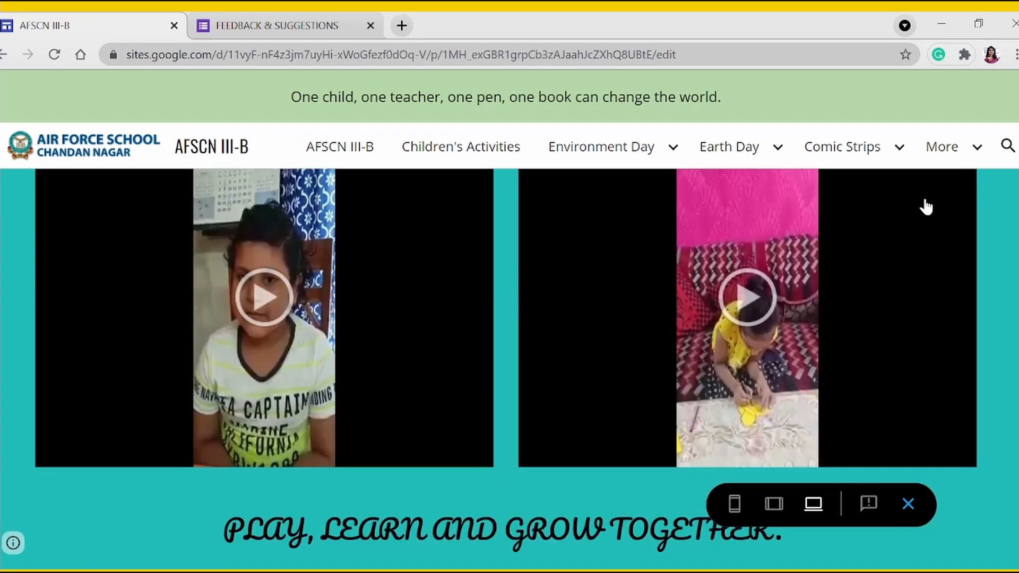
Open the Sentences (simple ...) subpage under Paper craft Activity and look through its student videos down to the end
click(970, 149)
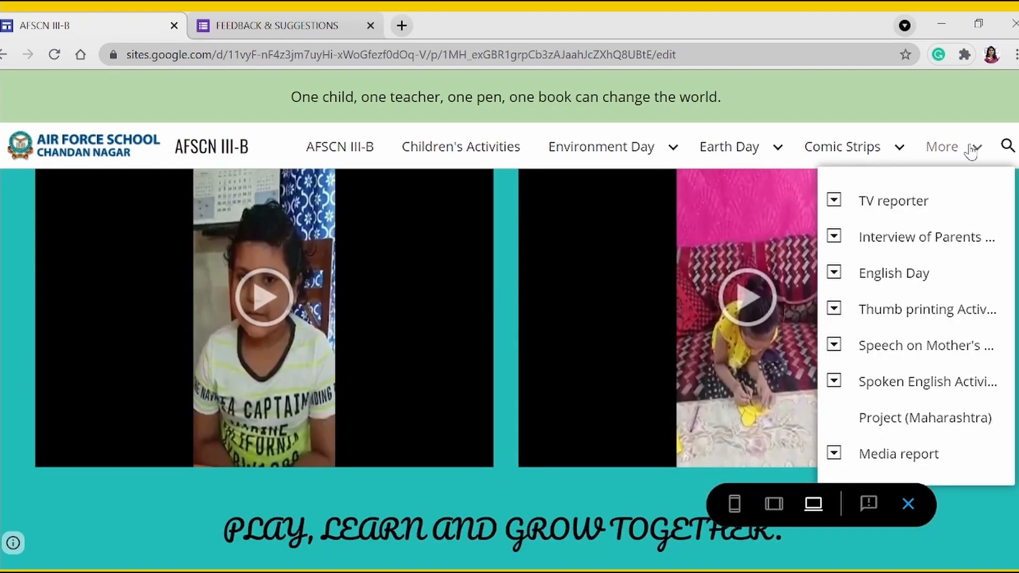
click(834, 272)
click(846, 237)
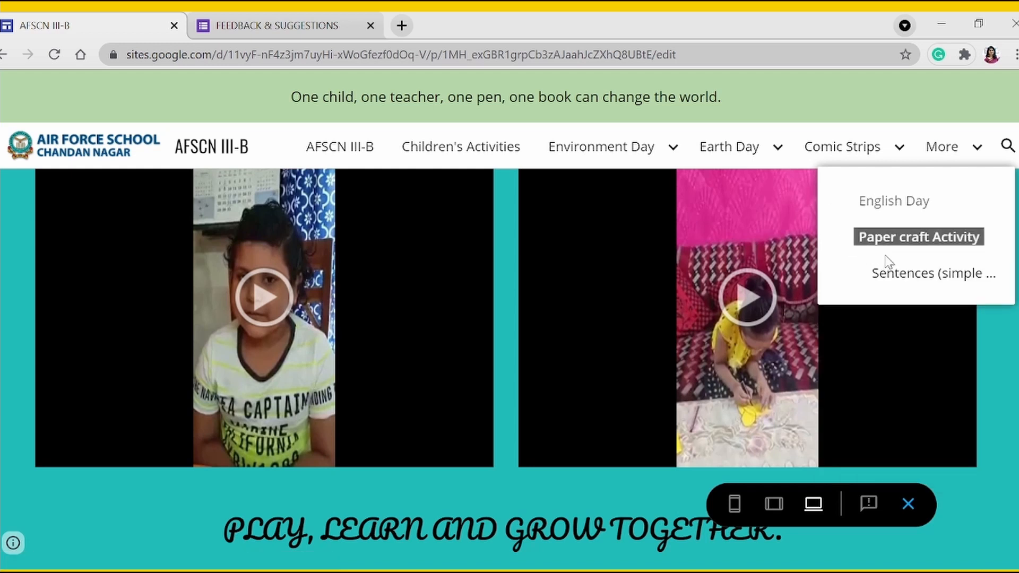
click(901, 276)
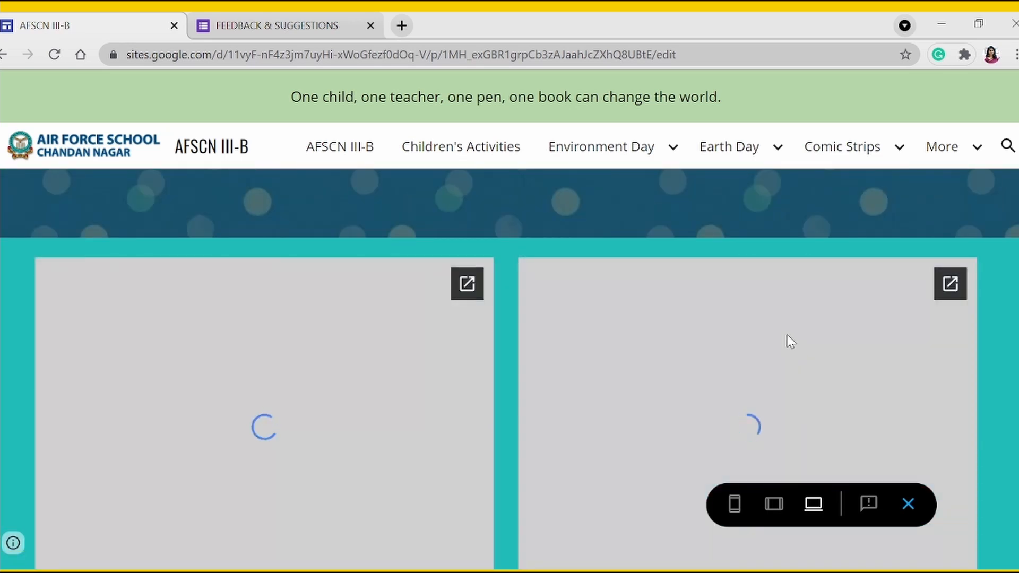
scroll(789, 341, down, 5)
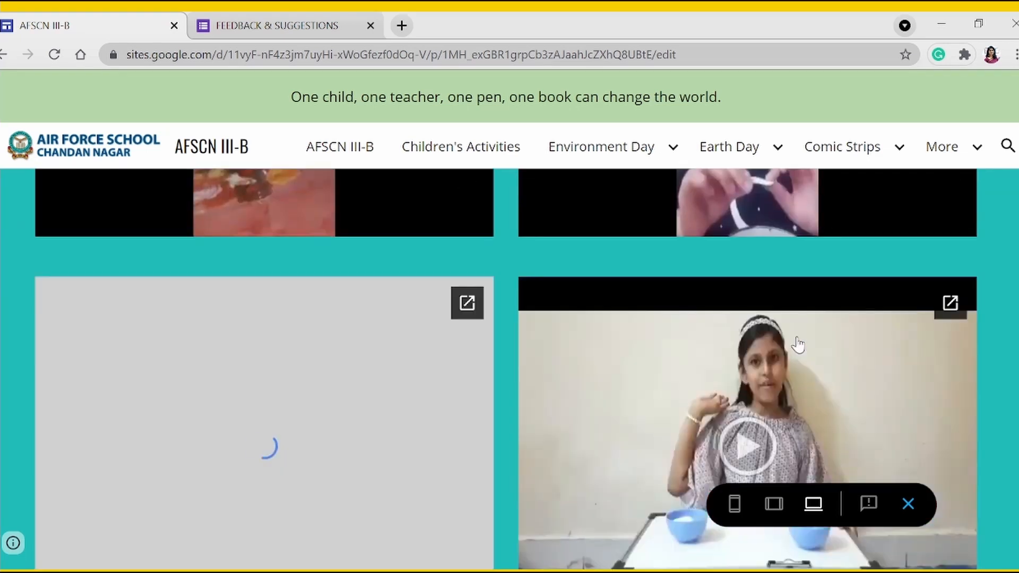
scroll(798, 343, down, 10)
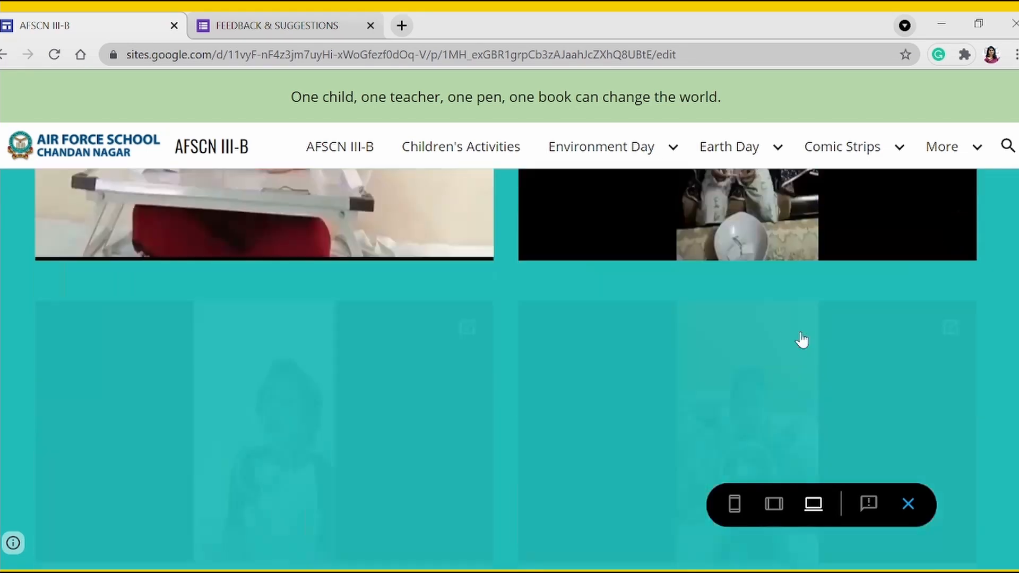
scroll(801, 340, down, 10)
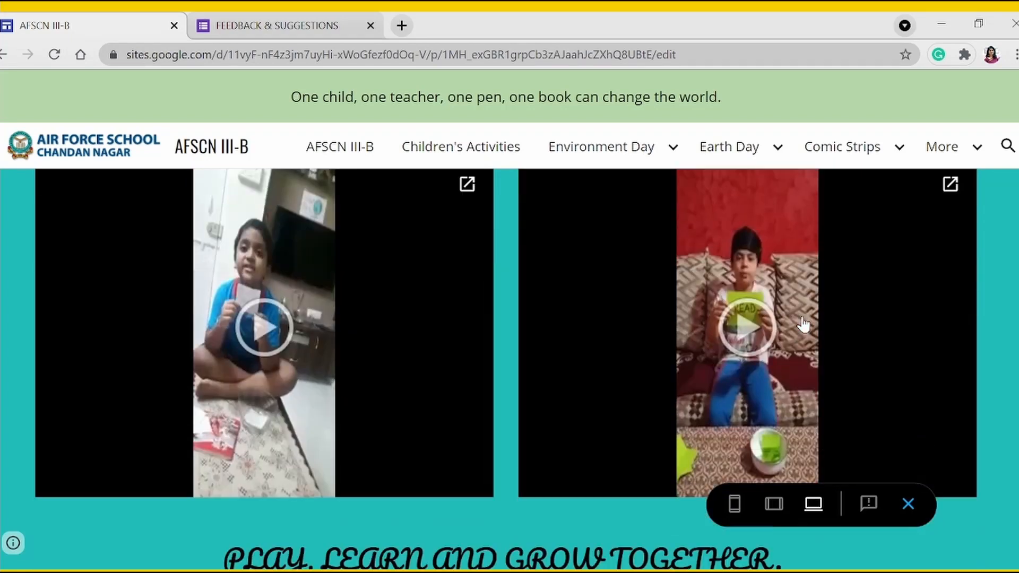
scroll(803, 325, down, 1)
Open the Thumb printing Activity page and look through the collages of thumb-printed animals down to the end
click(964, 153)
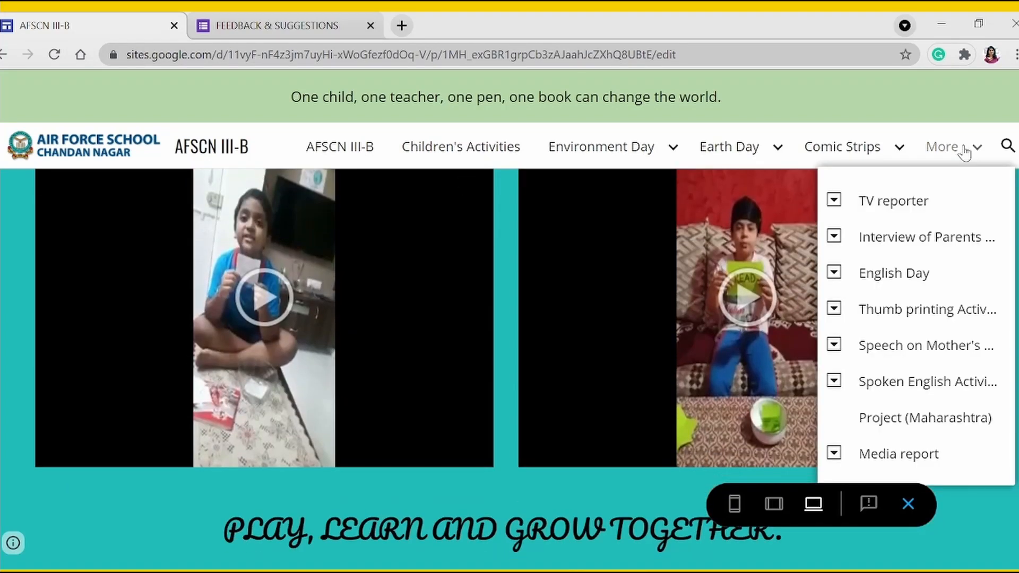
click(900, 313)
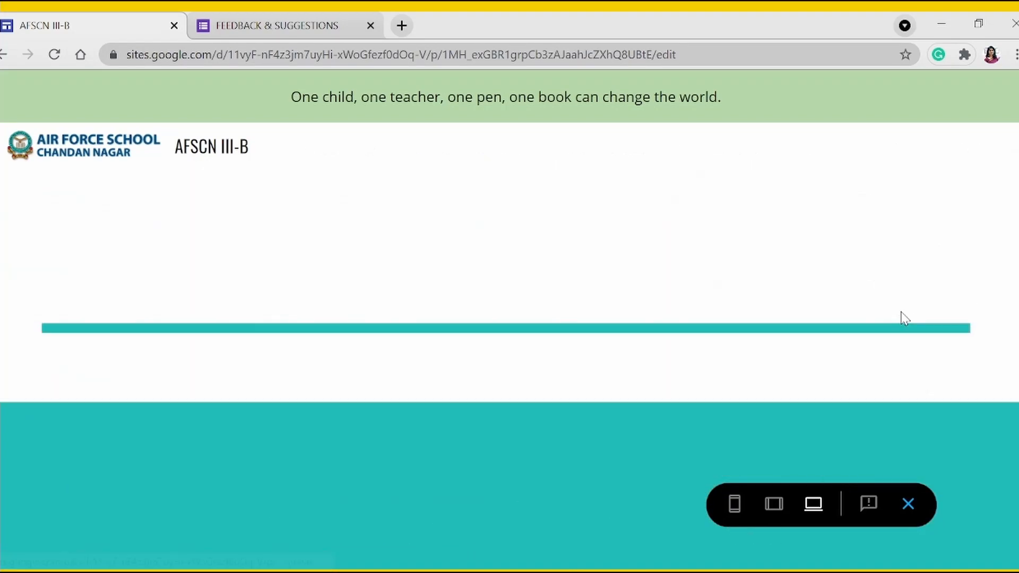
scroll(870, 347, down, 5)
scroll(847, 355, down, 10)
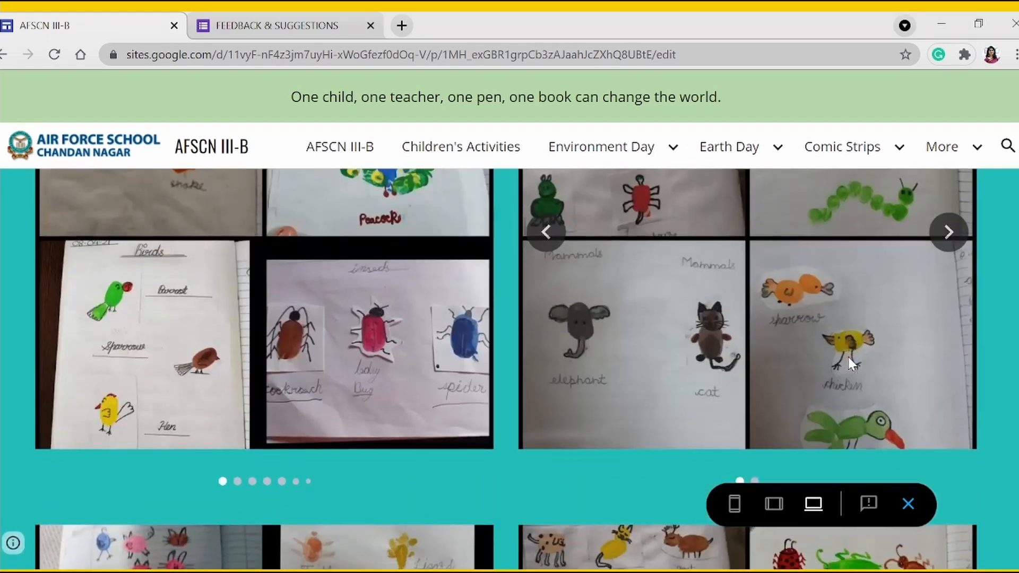
scroll(848, 352, down, 4)
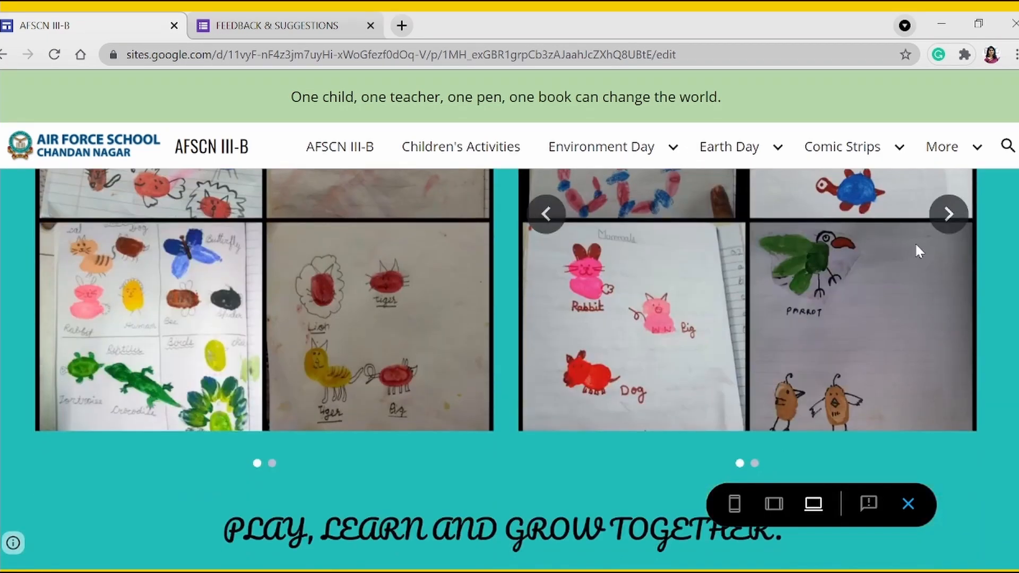
Open the Vocabulary activity subpage under Thumb printing Activity and look through the students' best friend card photos
click(977, 149)
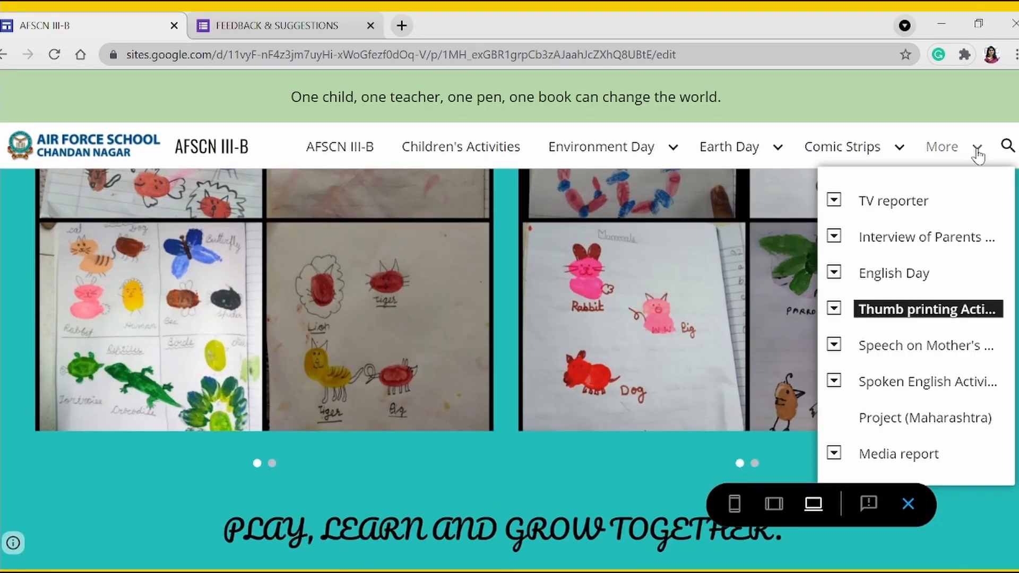
click(834, 308)
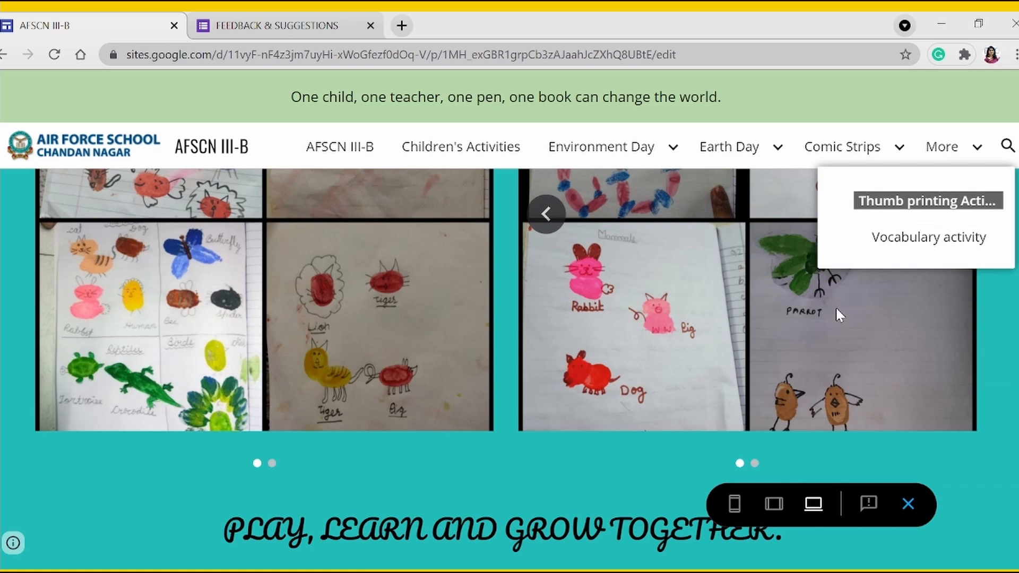
click(898, 244)
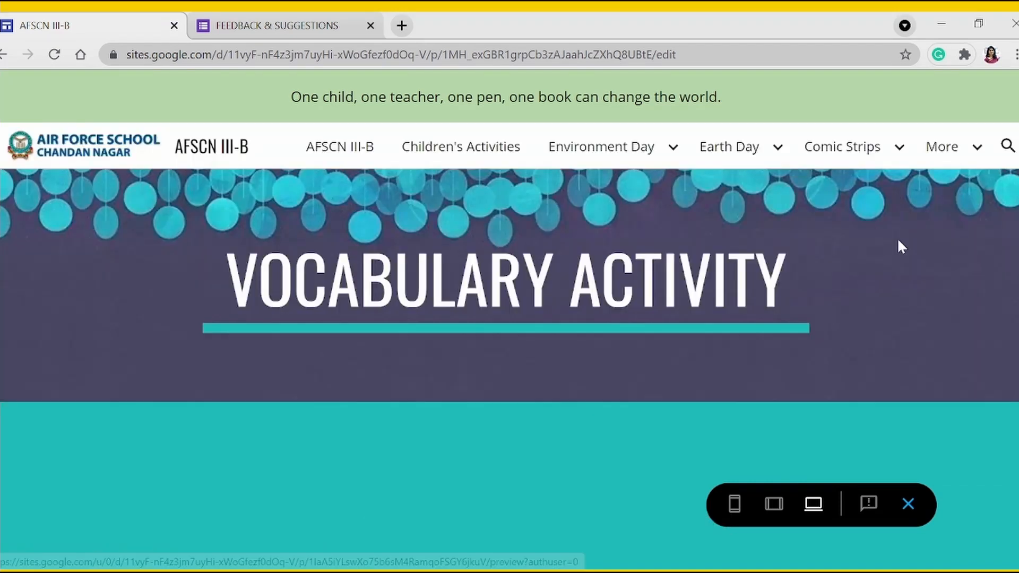
scroll(749, 382, down, 5)
scroll(753, 377, down, 5)
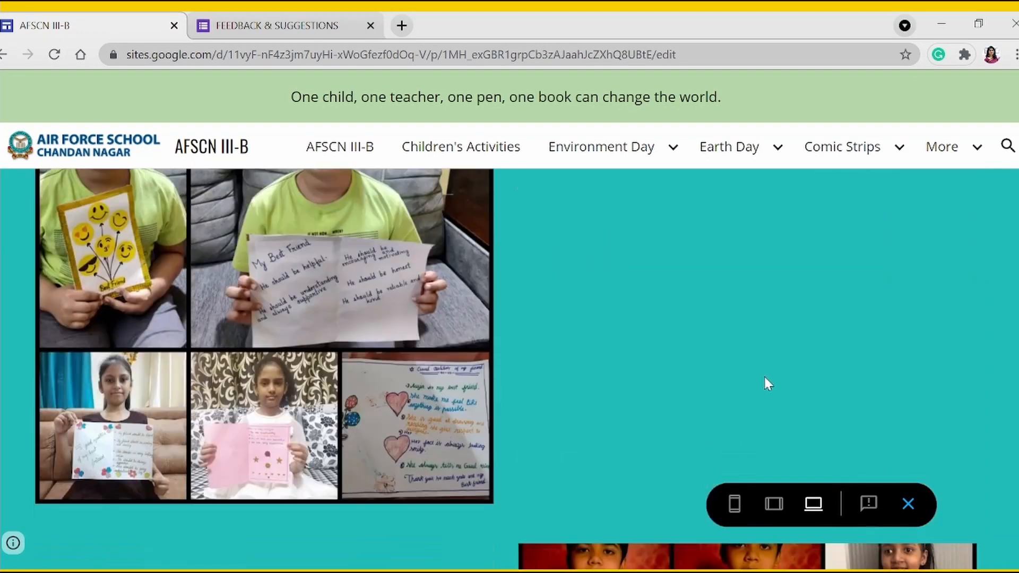
scroll(767, 378, down, 5)
scroll(767, 376, down, 5)
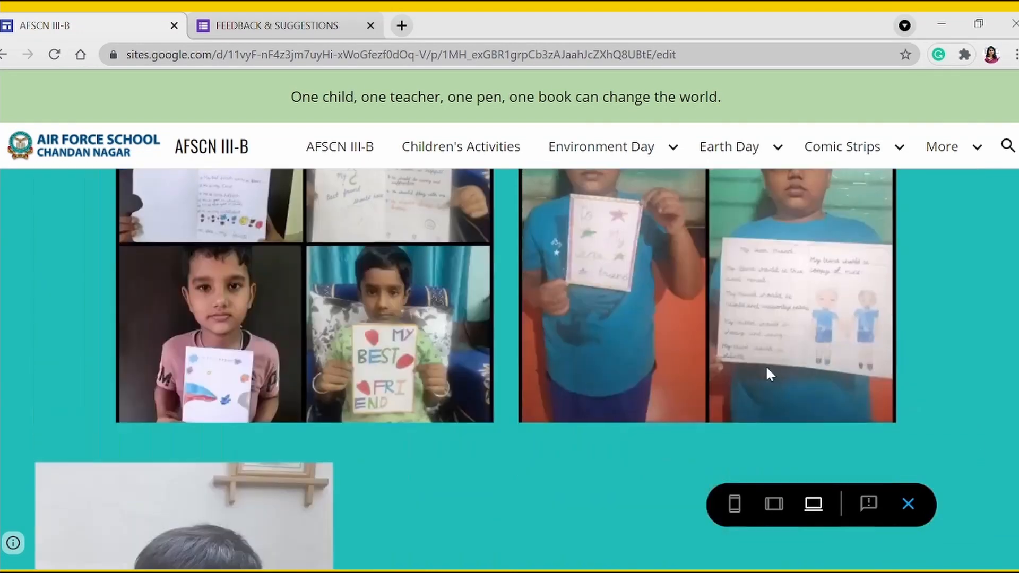
scroll(766, 364, down, 5)
Open the Speech on Mother's Day page and look through the student videos under Expressions down to the end
click(961, 139)
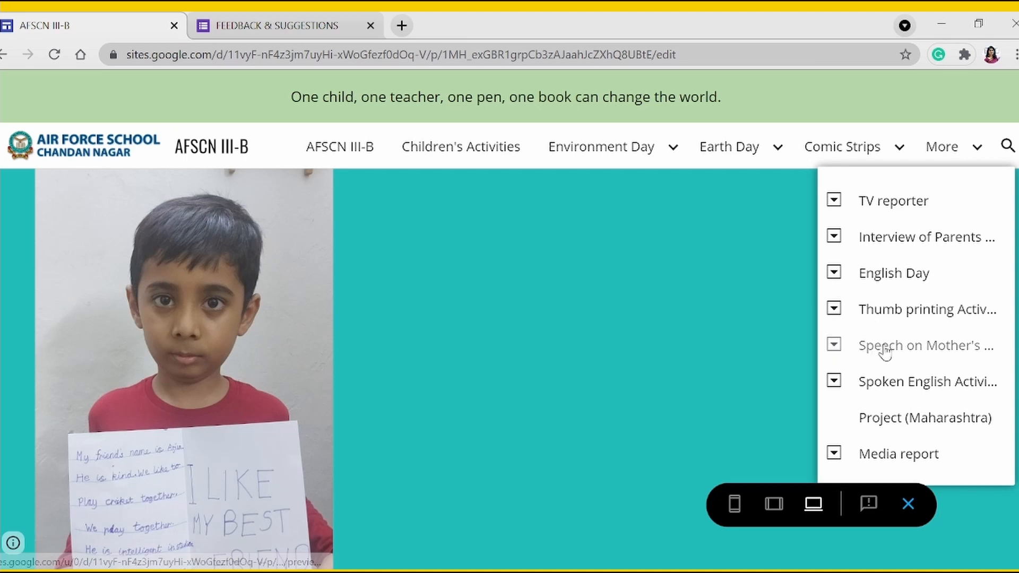
click(910, 345)
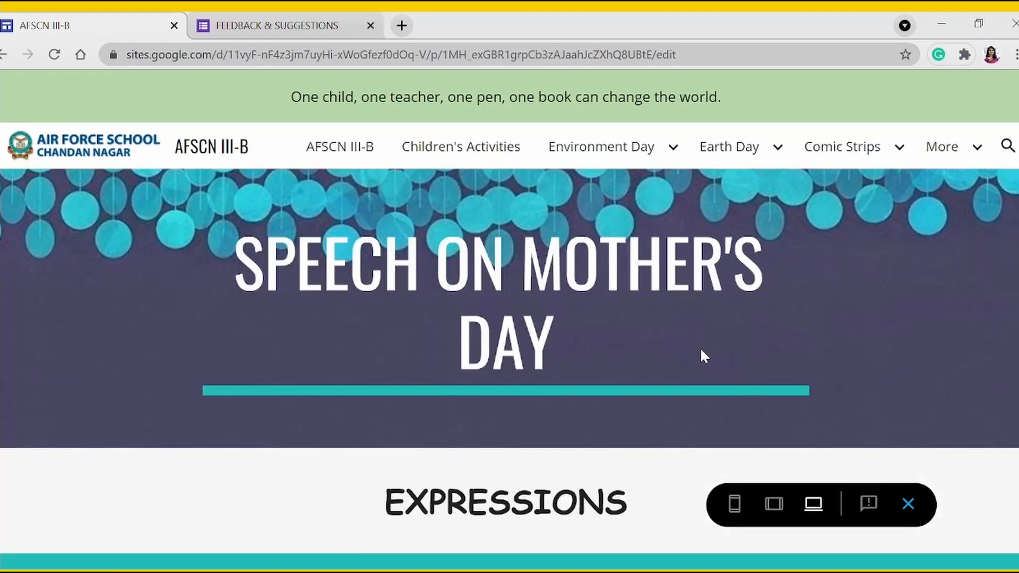
scroll(682, 352, down, 5)
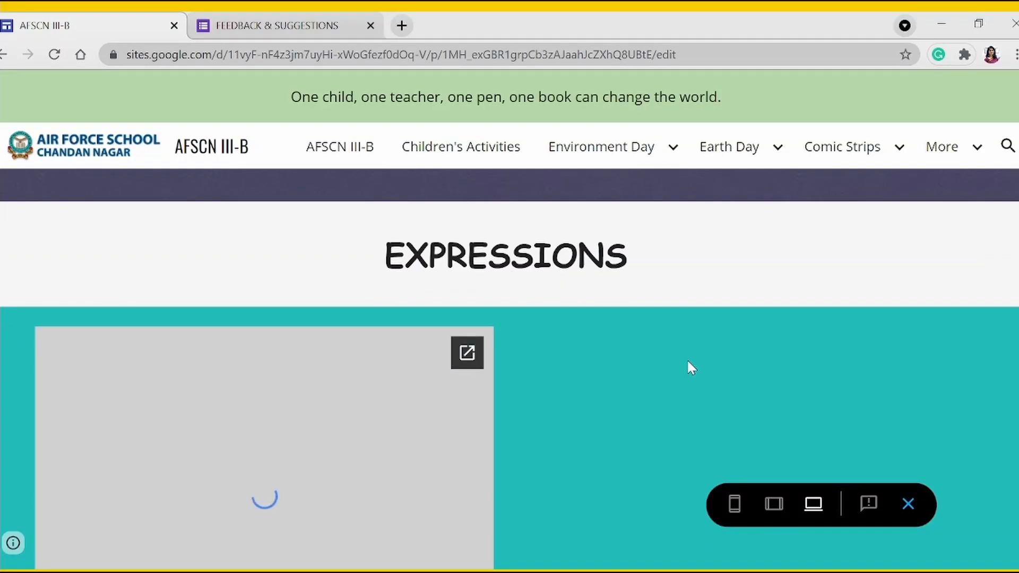
click(949, 147)
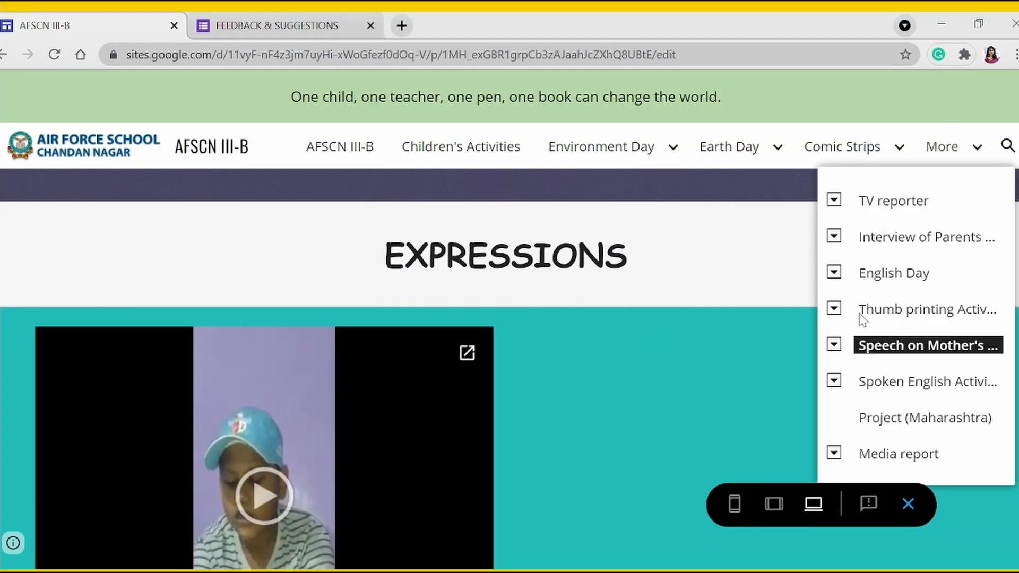
click(643, 370)
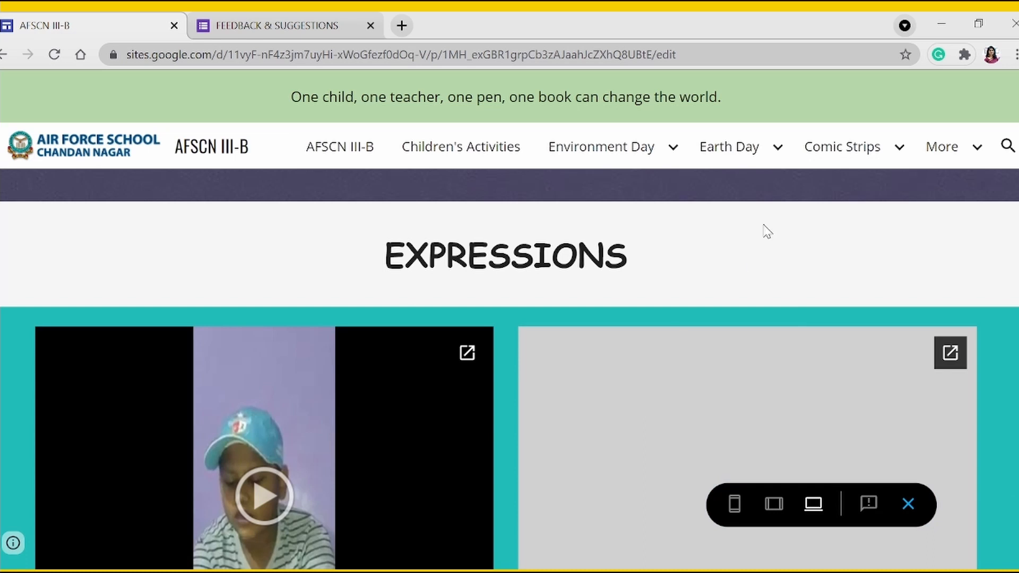
scroll(691, 364, down, 5)
scroll(691, 364, down, 10)
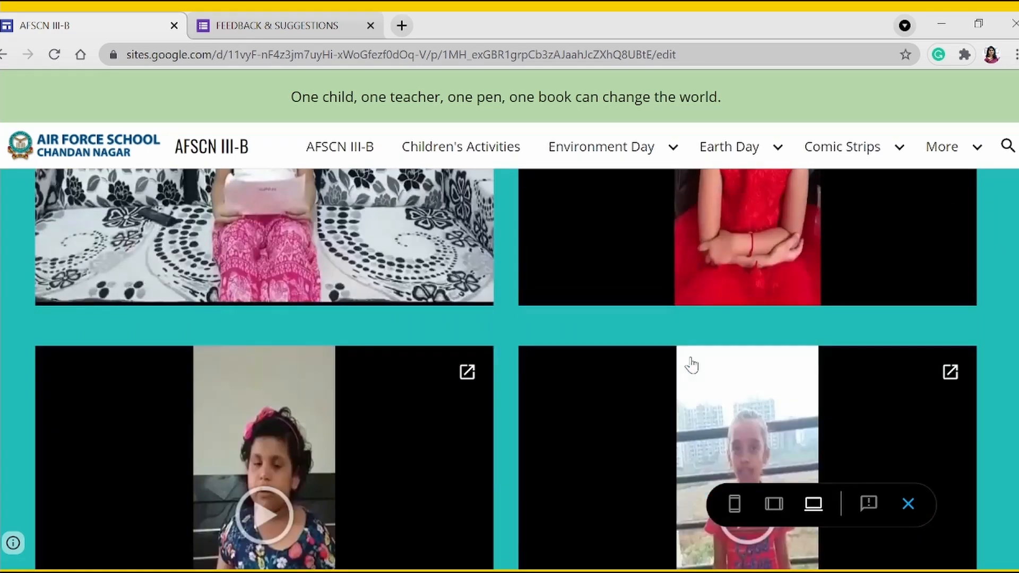
scroll(620, 329, down, 12)
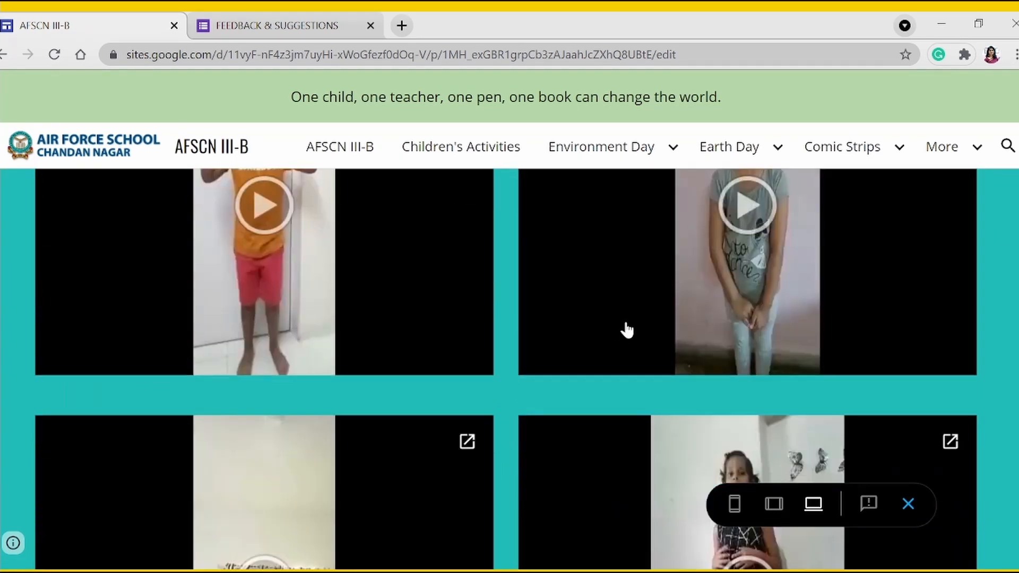
scroll(659, 316, down, 8)
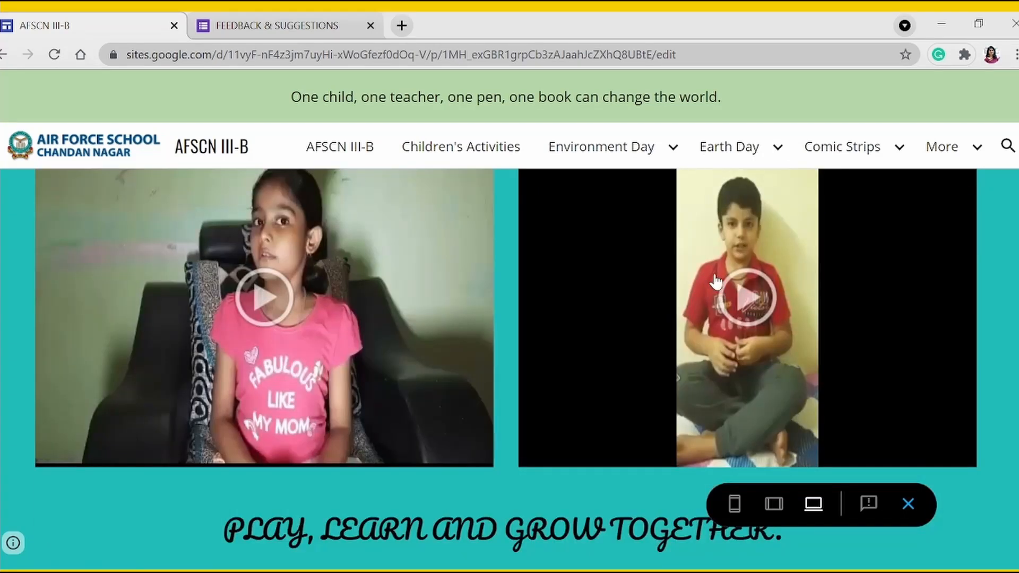
Open the Show and Tell Activity subpage under Speech on Mother's Day and look through its student videos down to the end
mouse_move(962, 158)
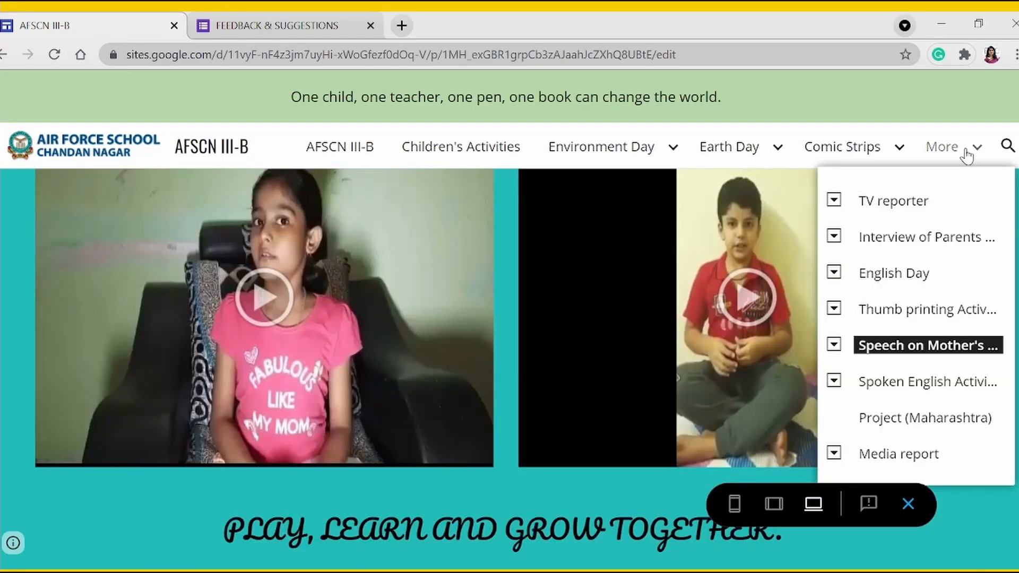
click(834, 345)
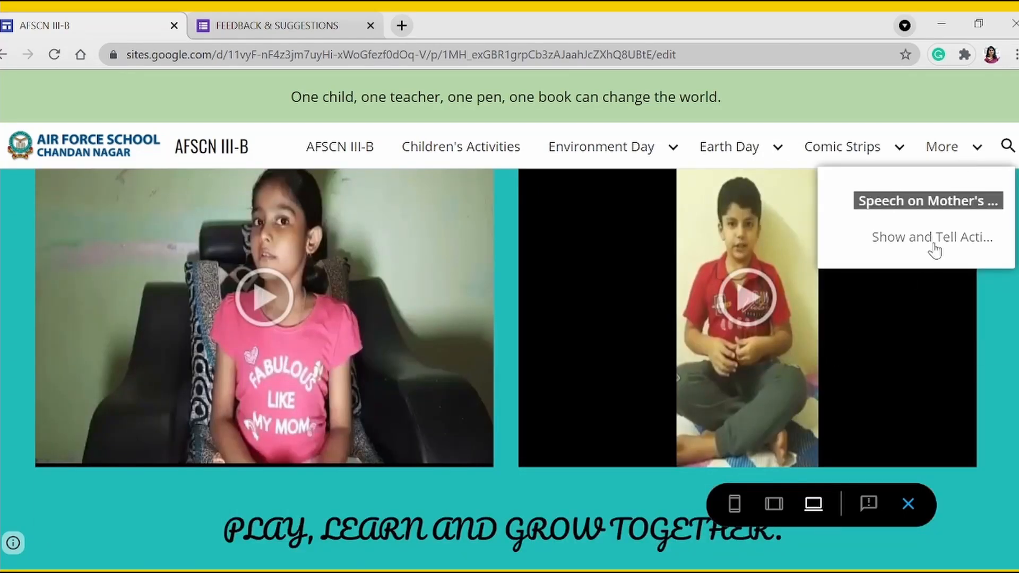
click(940, 242)
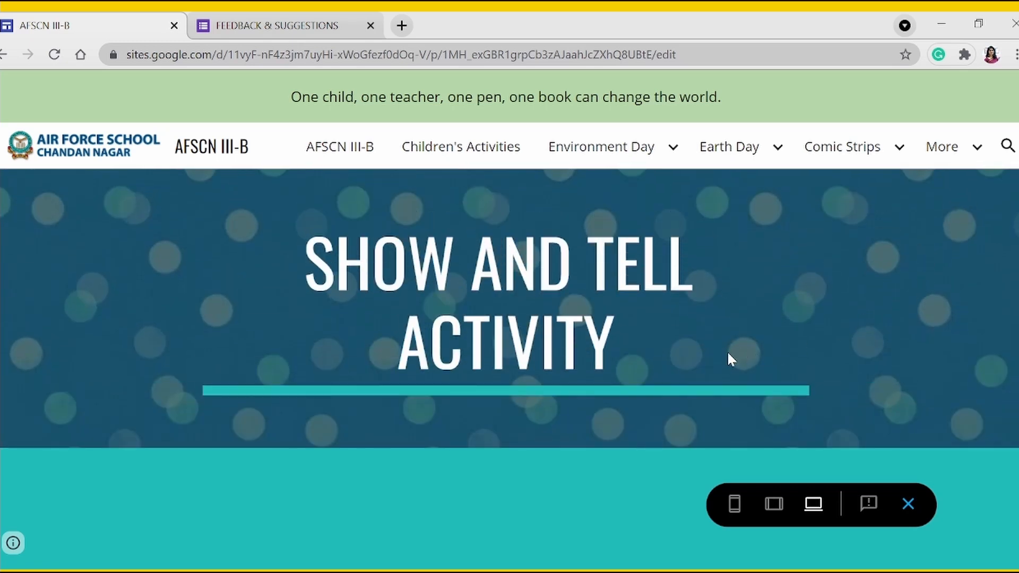
scroll(727, 351, down, 5)
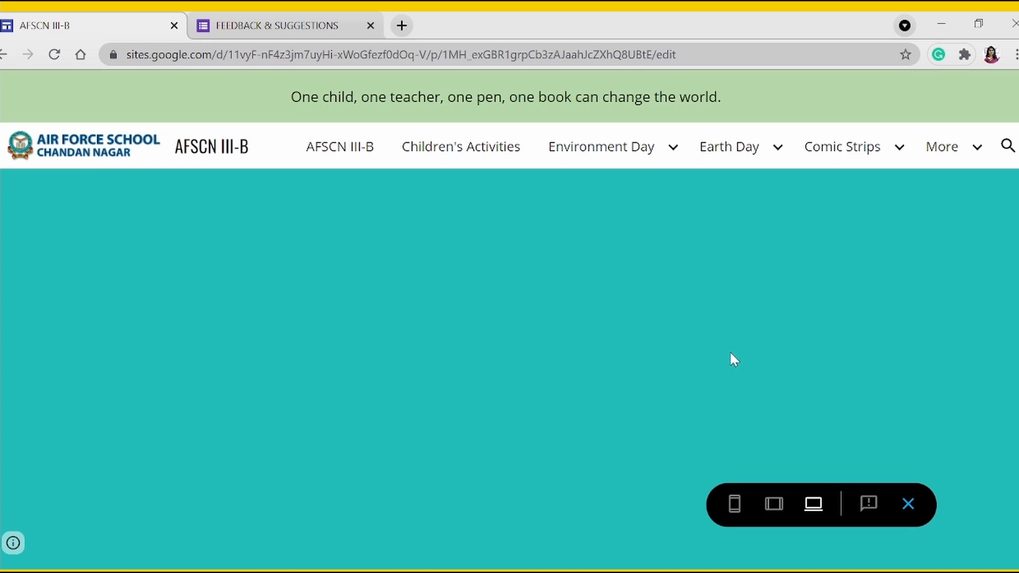
scroll(730, 354, down, 1)
scroll(731, 354, up, 1)
scroll(735, 353, down, 5)
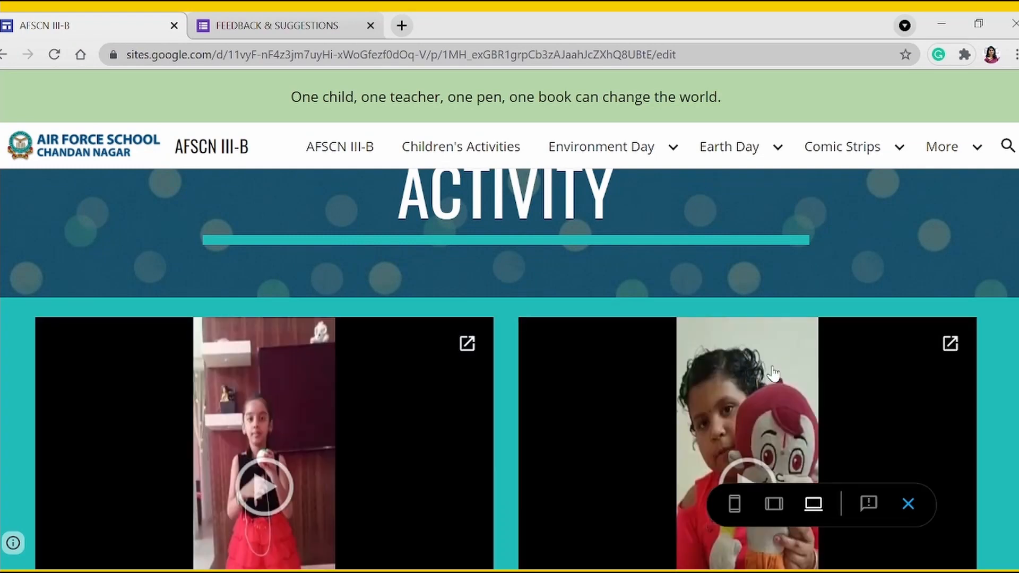
scroll(772, 417, down, 5)
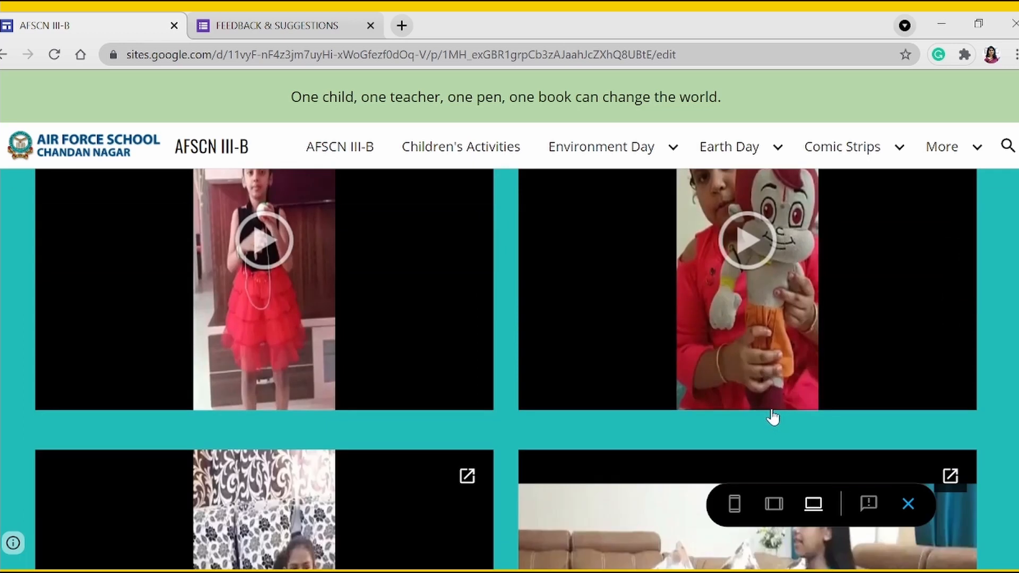
scroll(776, 415, down, 20)
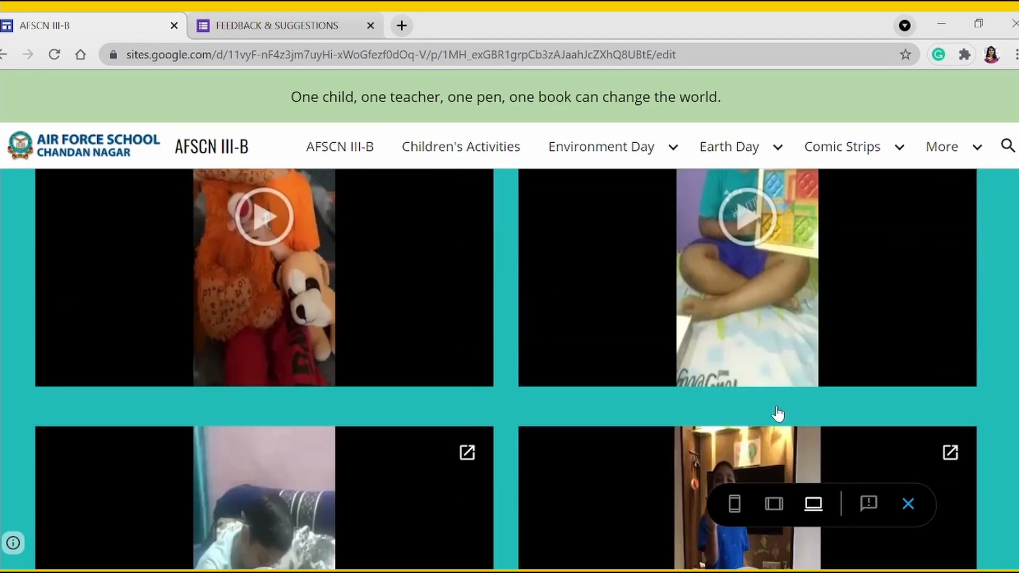
scroll(778, 412, down, 7)
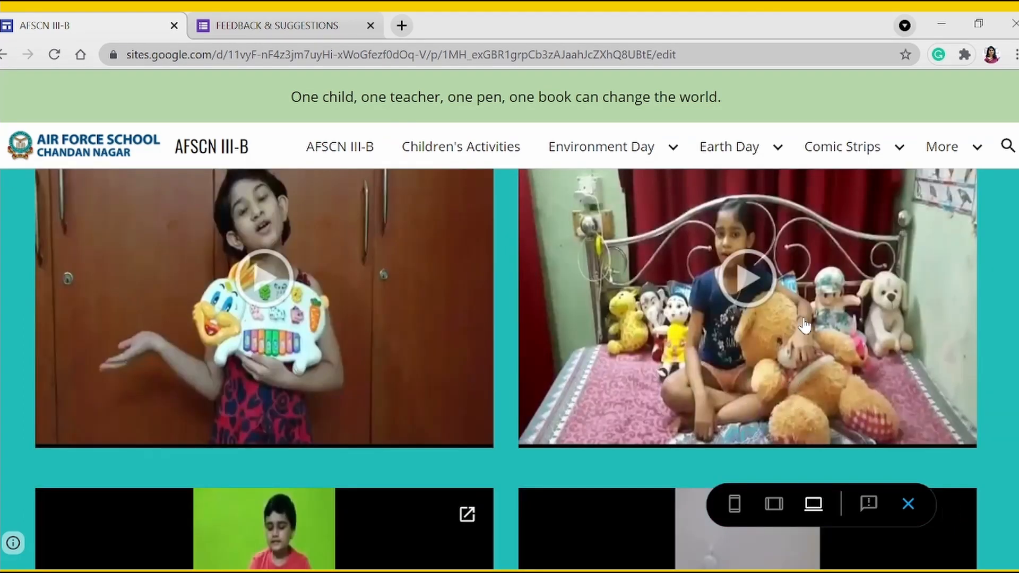
scroll(640, 337, down, 5)
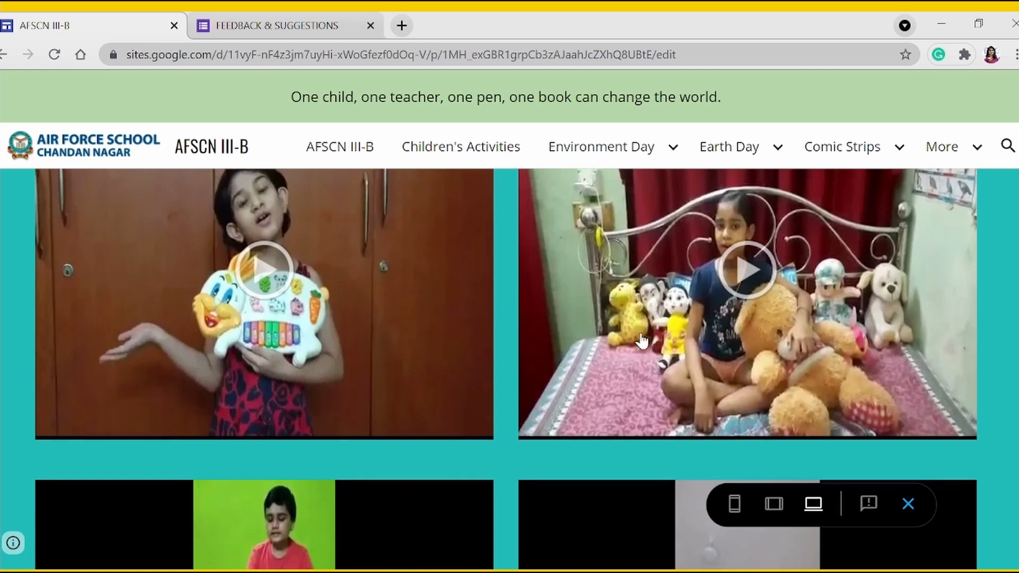
scroll(624, 351, down, 10)
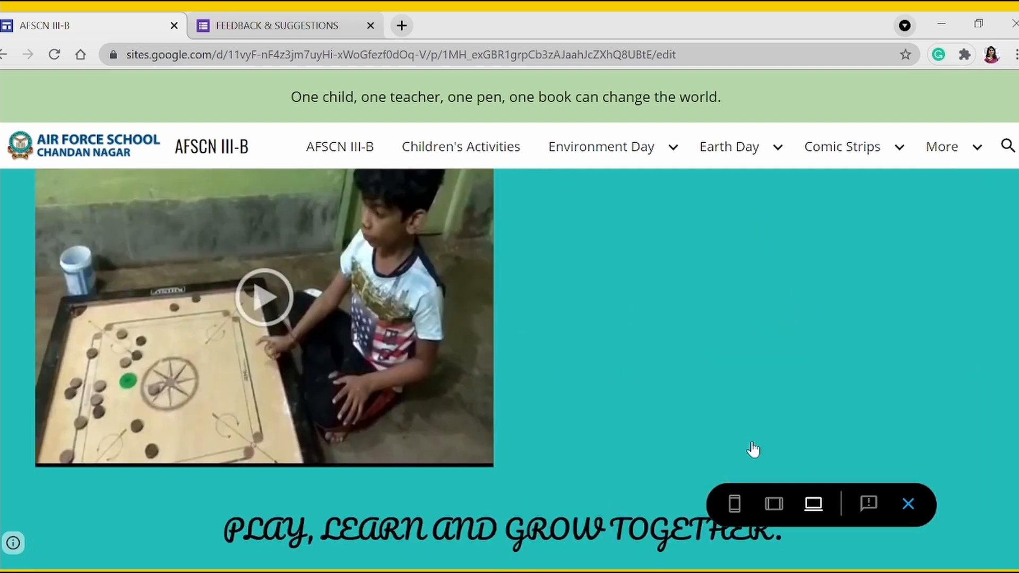
Open the Spoken English Activities page and look through the student videos on the topic "What I have learnt this month"
mouse_move(988, 127)
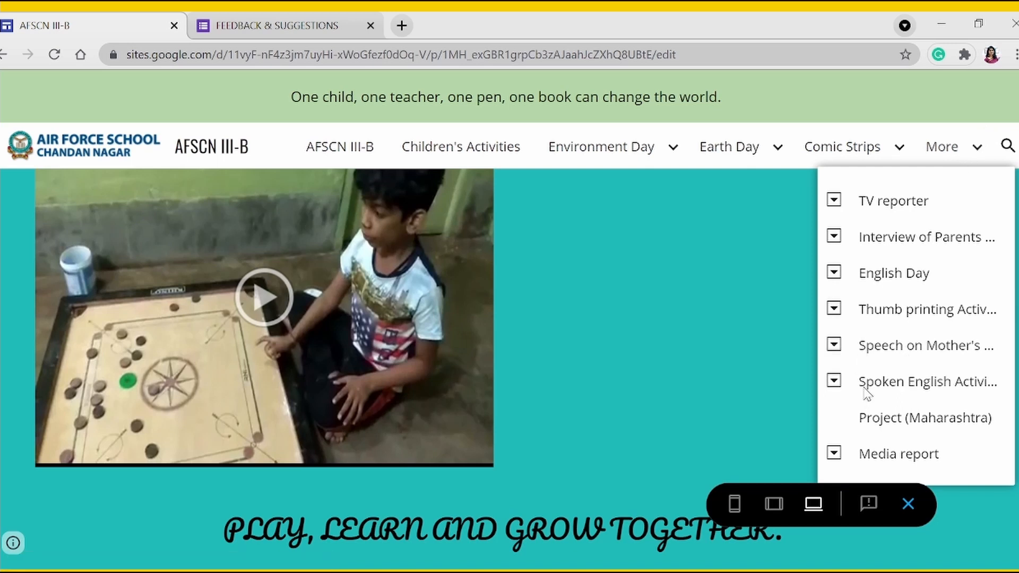
click(835, 382)
click(918, 205)
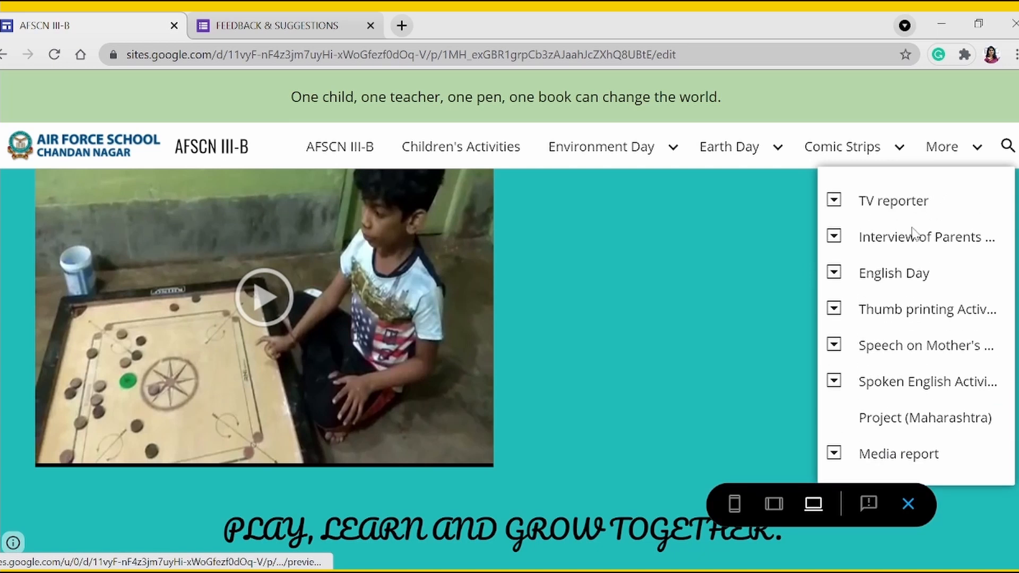
click(880, 383)
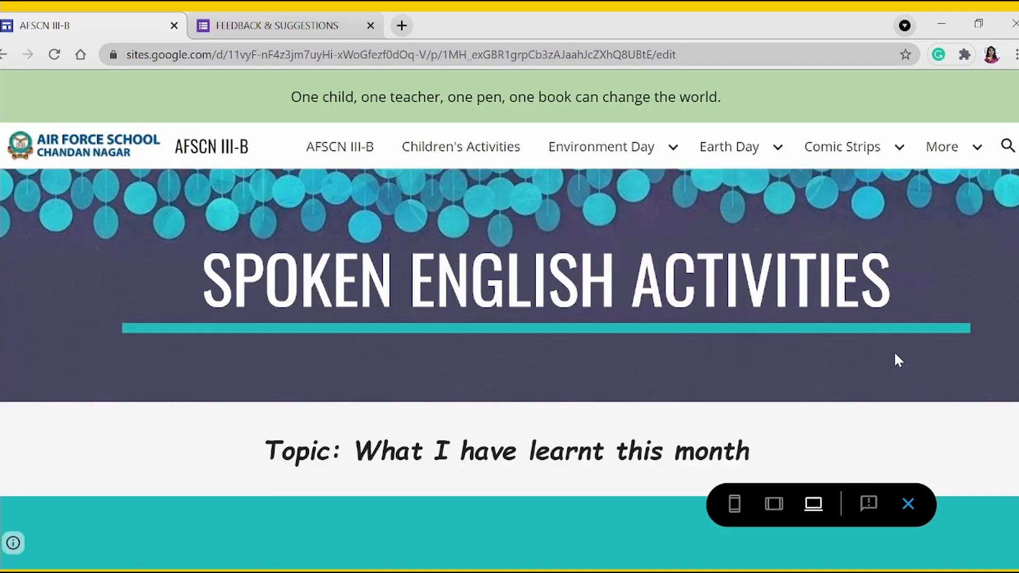
scroll(888, 361, down, 5)
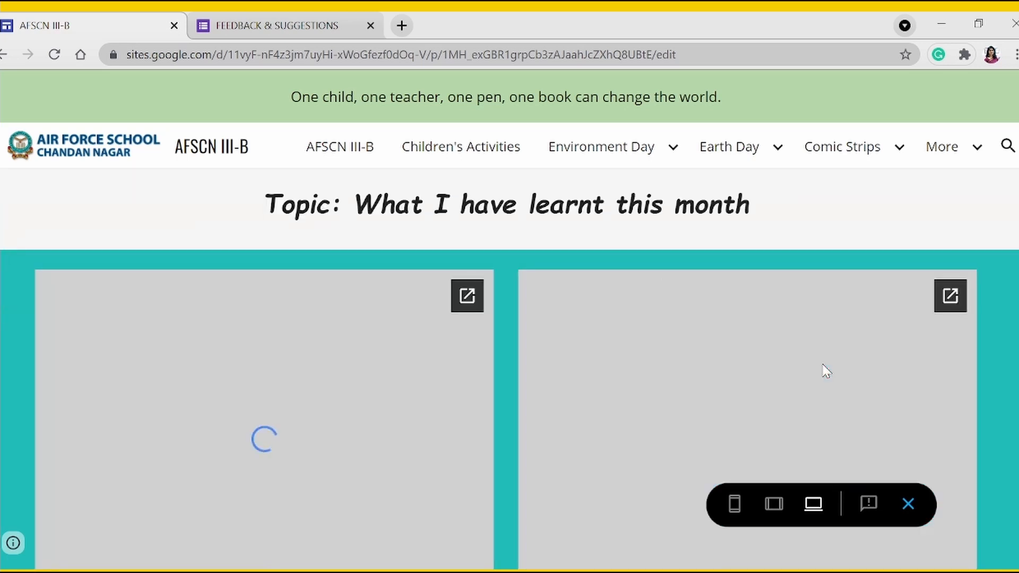
scroll(823, 366, down, 9)
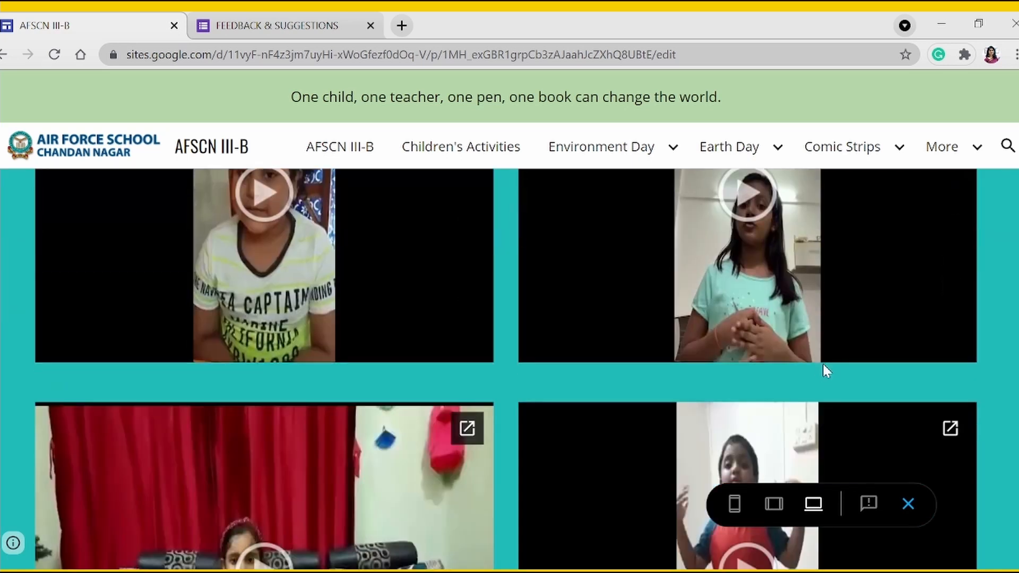
scroll(823, 361, down, 15)
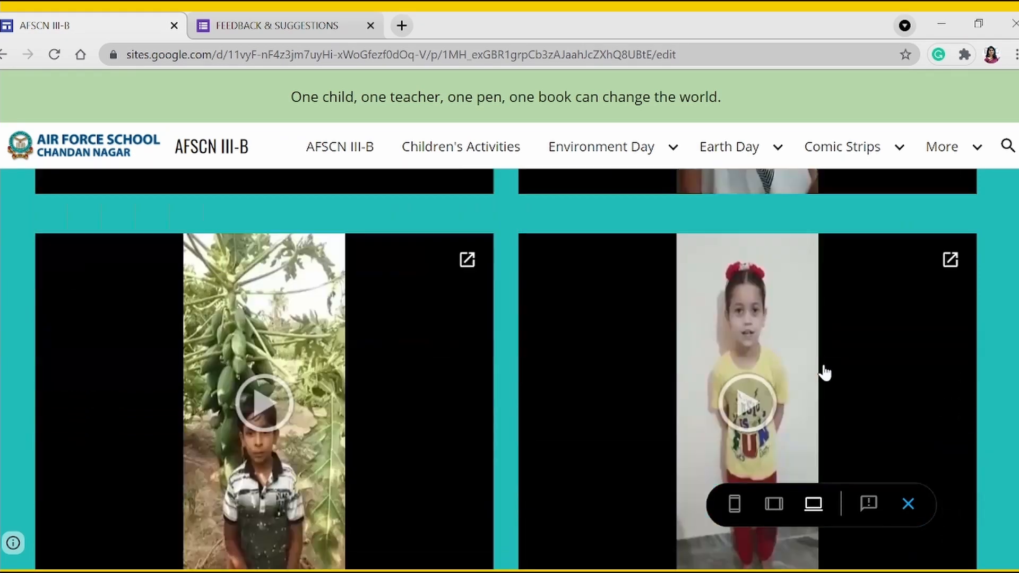
scroll(826, 360, down, 10)
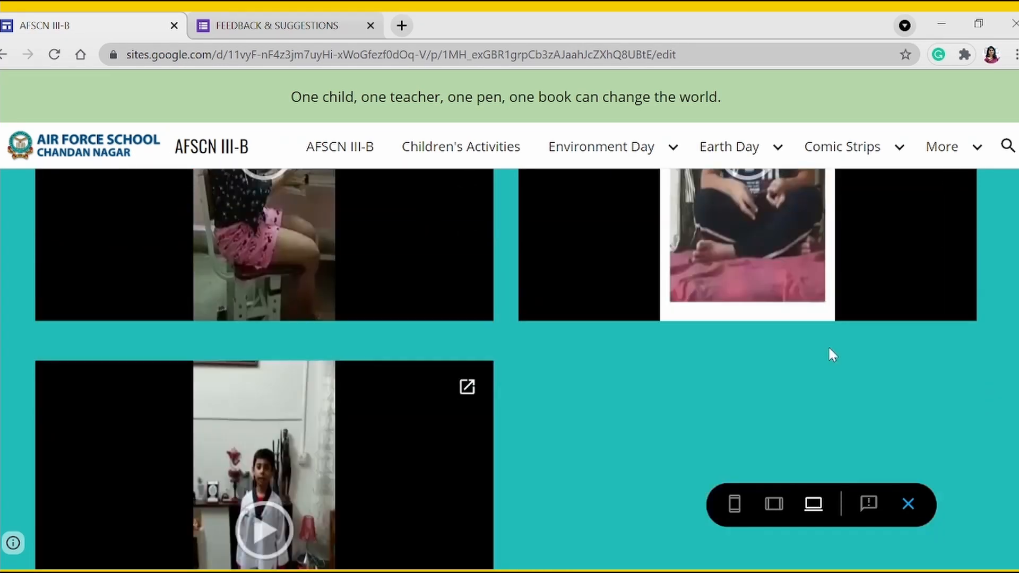
Open the Project (Maharashtra) page and look through the students' craft and Warli art photos
click(957, 154)
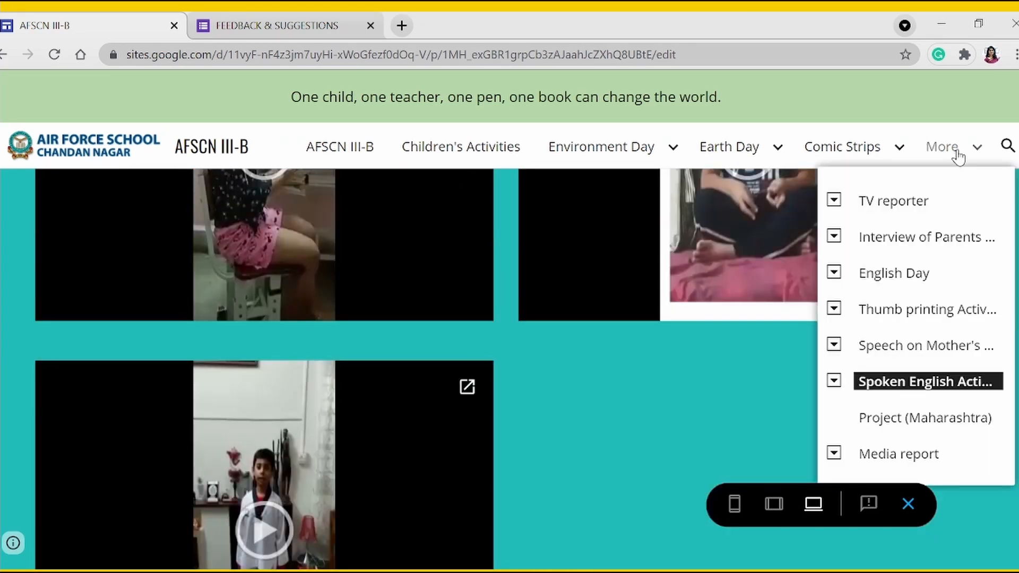
click(879, 419)
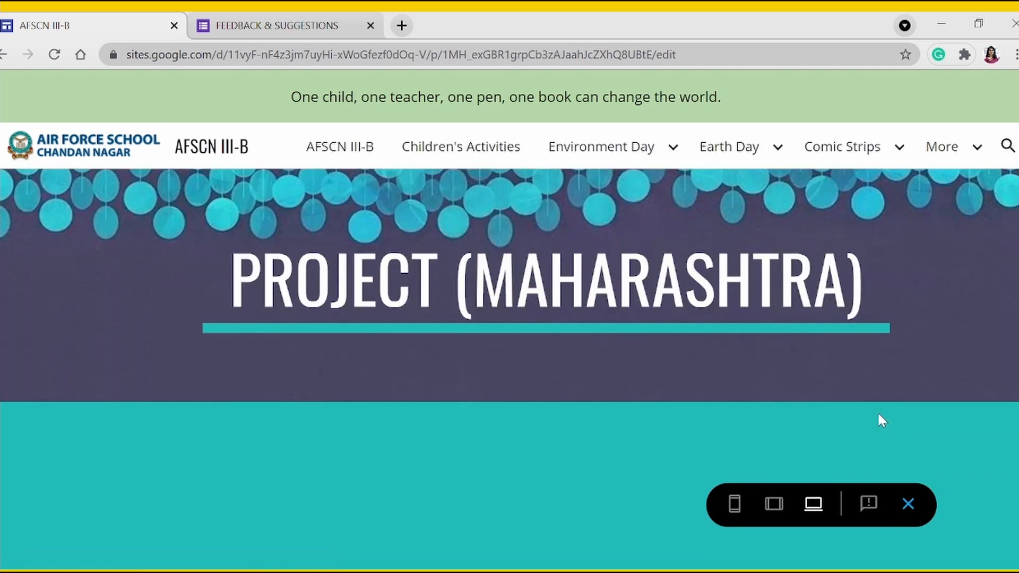
scroll(664, 366, down, 2)
scroll(663, 374, down, 5)
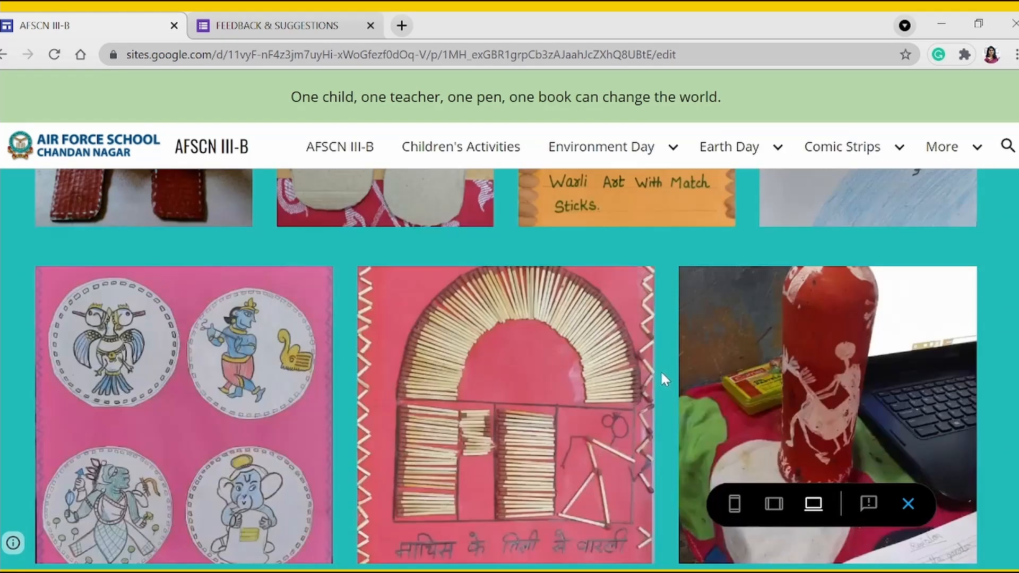
scroll(659, 372, down, 15)
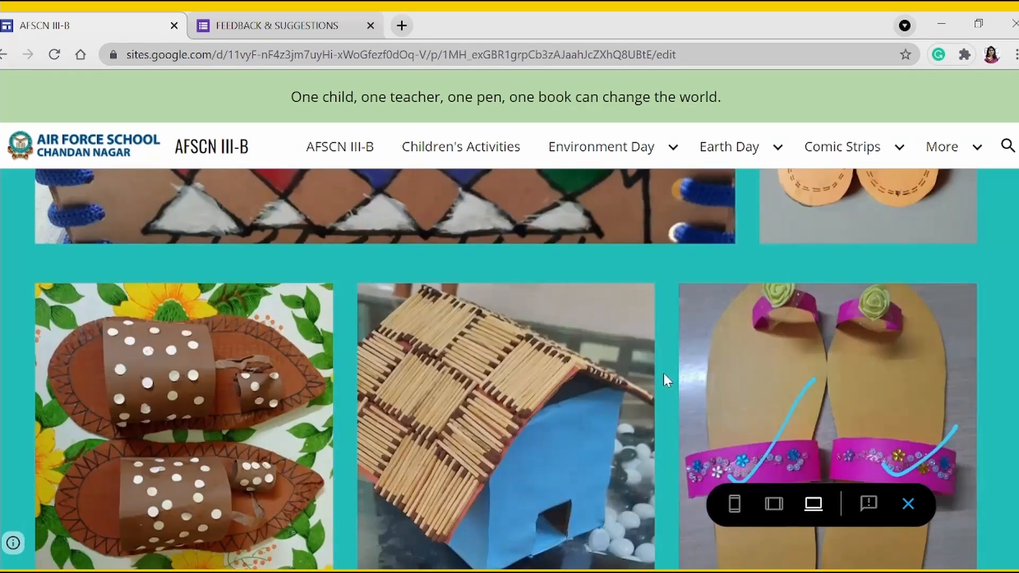
scroll(666, 369, down, 3)
scroll(674, 368, up, 8)
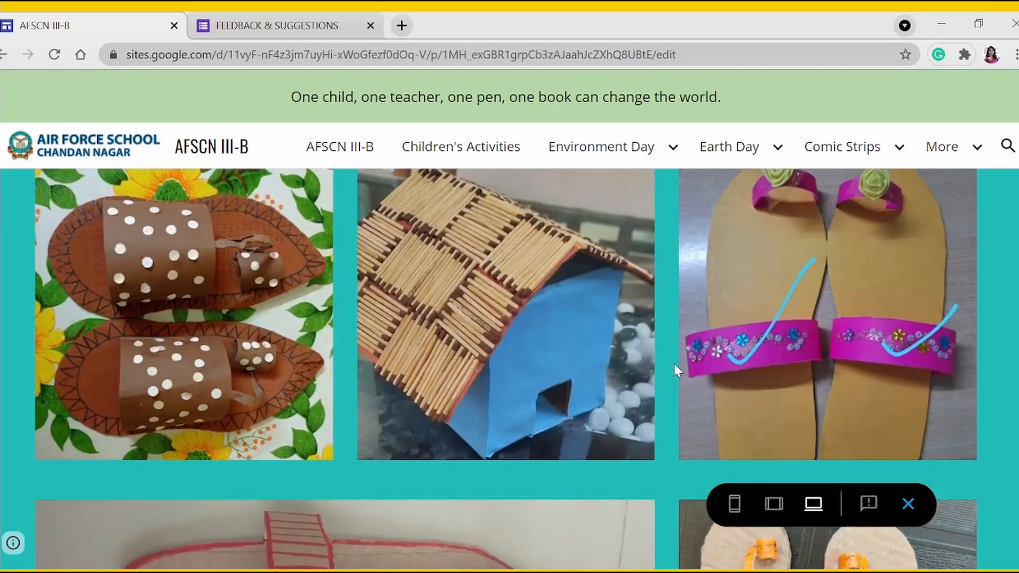
Open the Media report page, look through its newspaper articles, and choose the AFSCN III-B site title
click(977, 150)
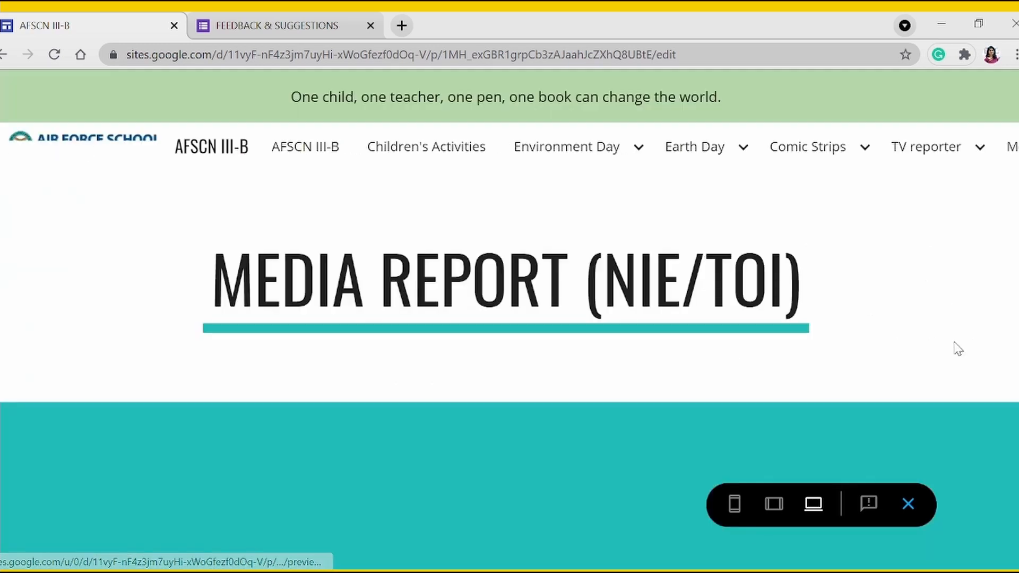
scroll(751, 408, down, 10)
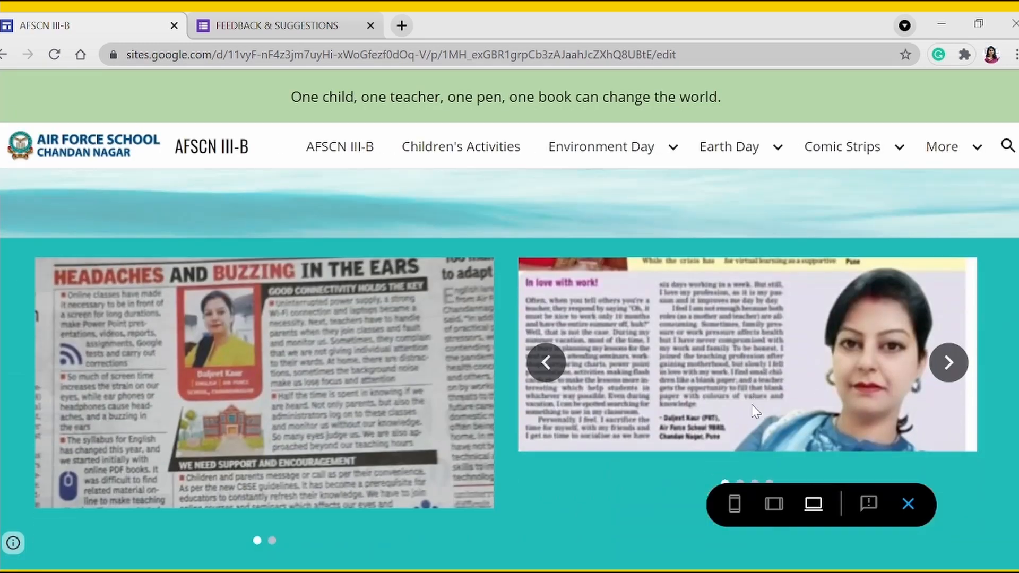
scroll(754, 403, down, 12)
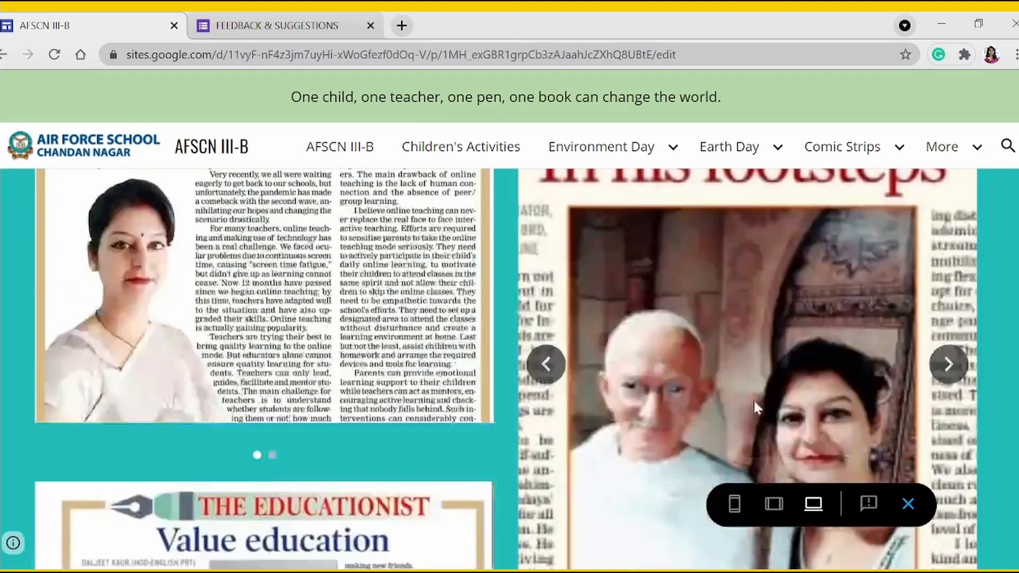
scroll(758, 397, down, 8)
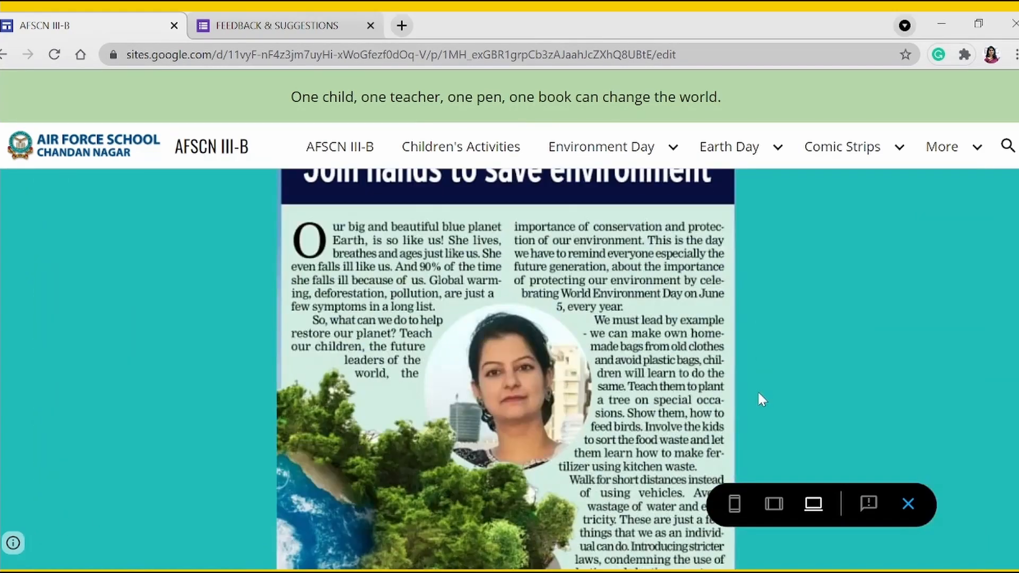
scroll(804, 345, up, 7)
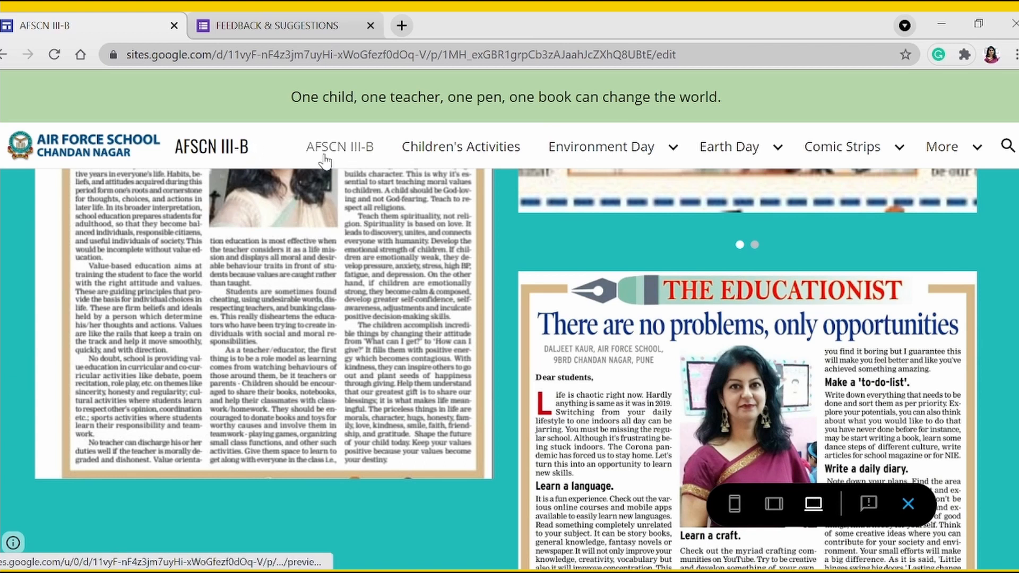
click(247, 150)
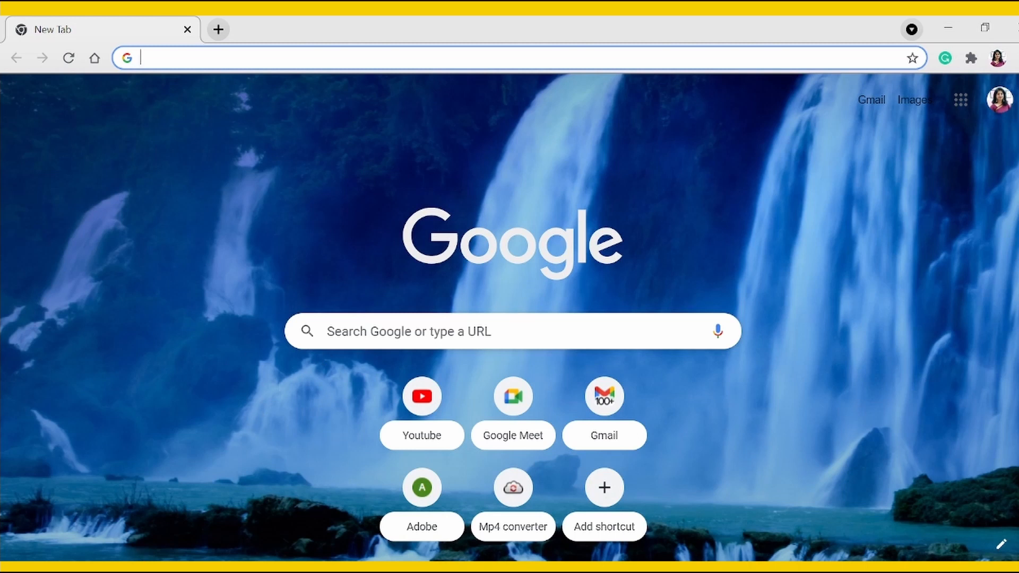
Search Google for "google sites" and open the Google Sites: Sign-in result
click(409, 331)
text(google site)
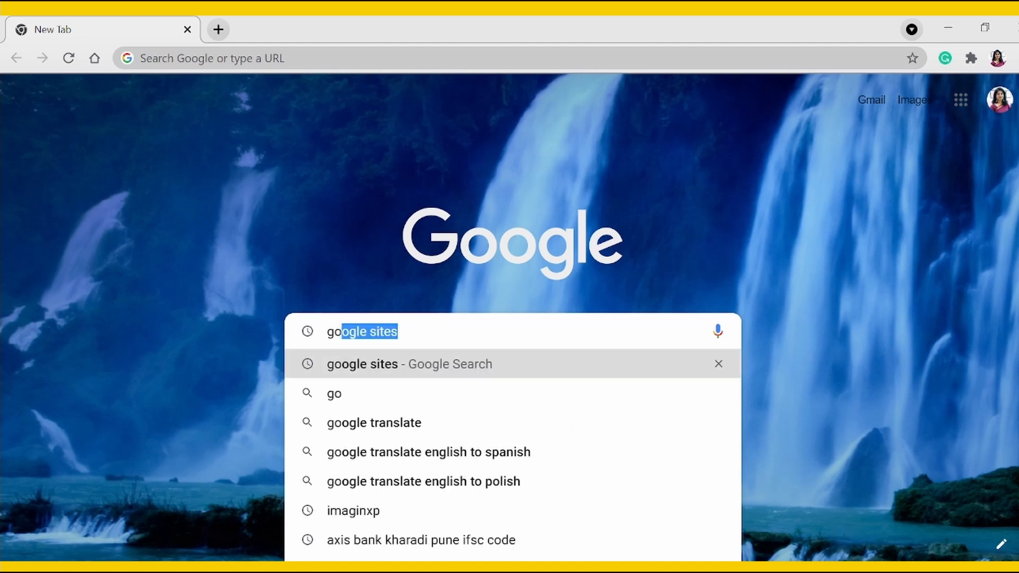
text(s)
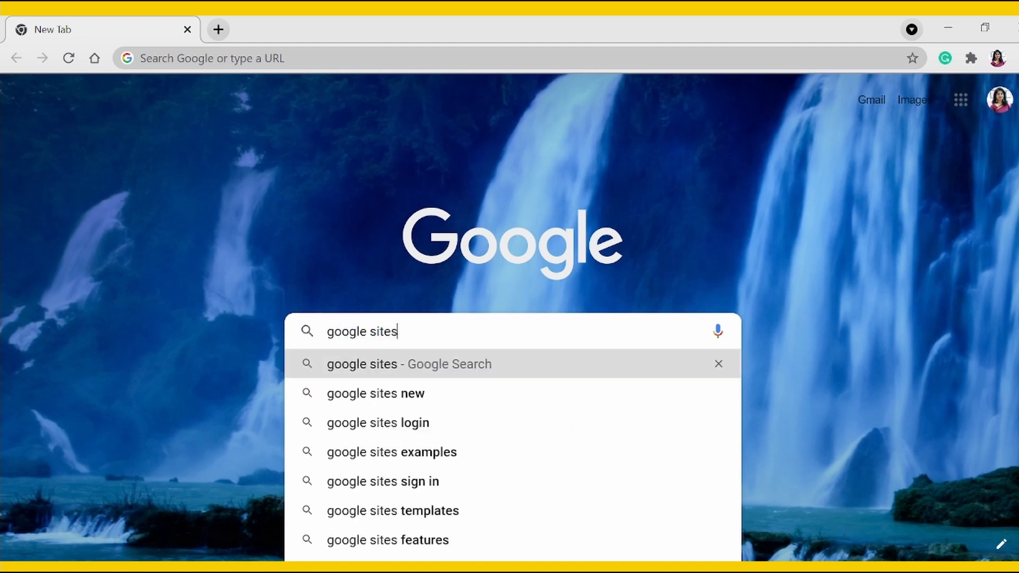
key(Return)
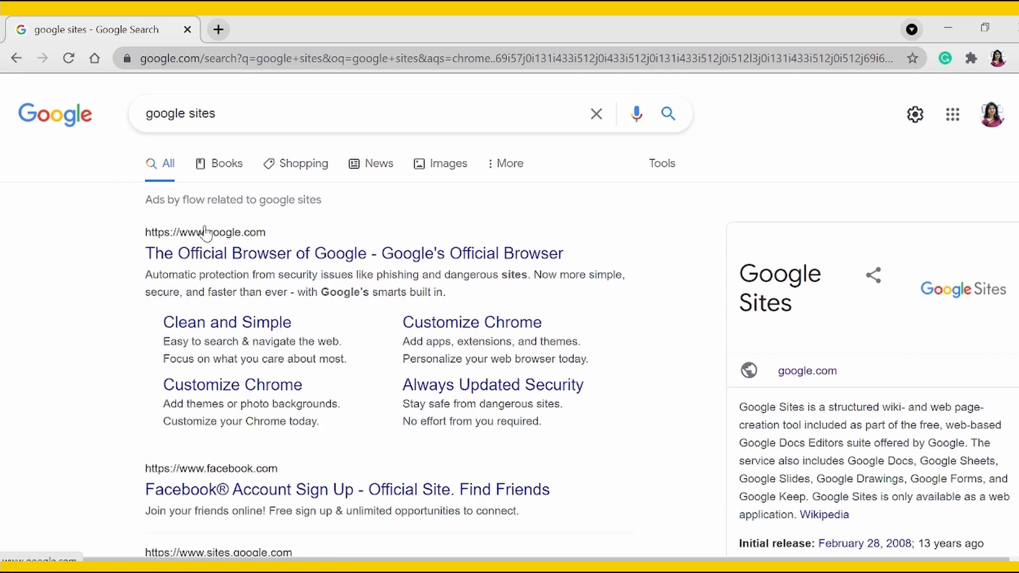
scroll(199, 263, down, 5)
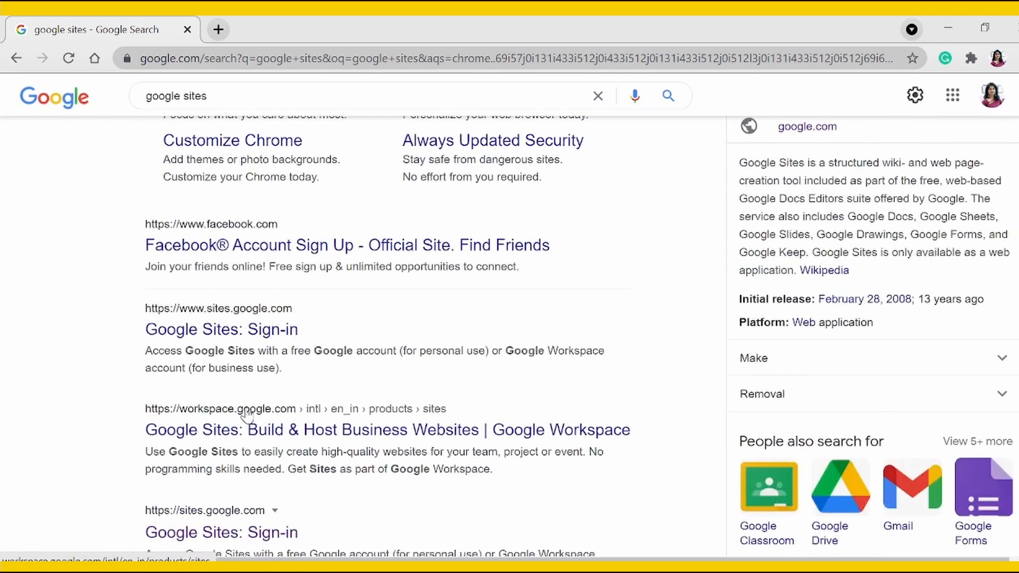
click(270, 334)
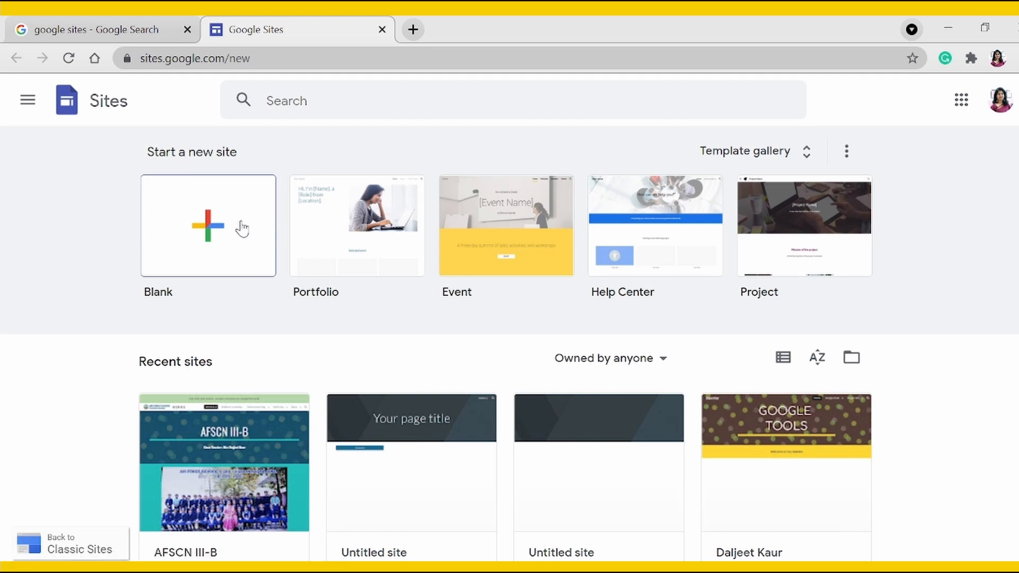
click(206, 226)
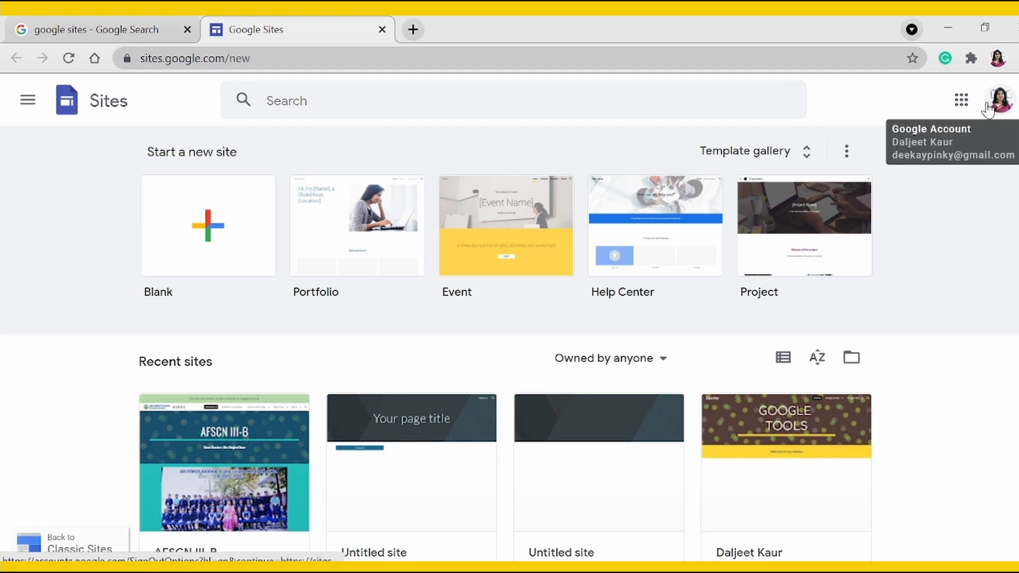
Open Google Drive and examine where Google Sites is offered among the additional new file types
click(960, 106)
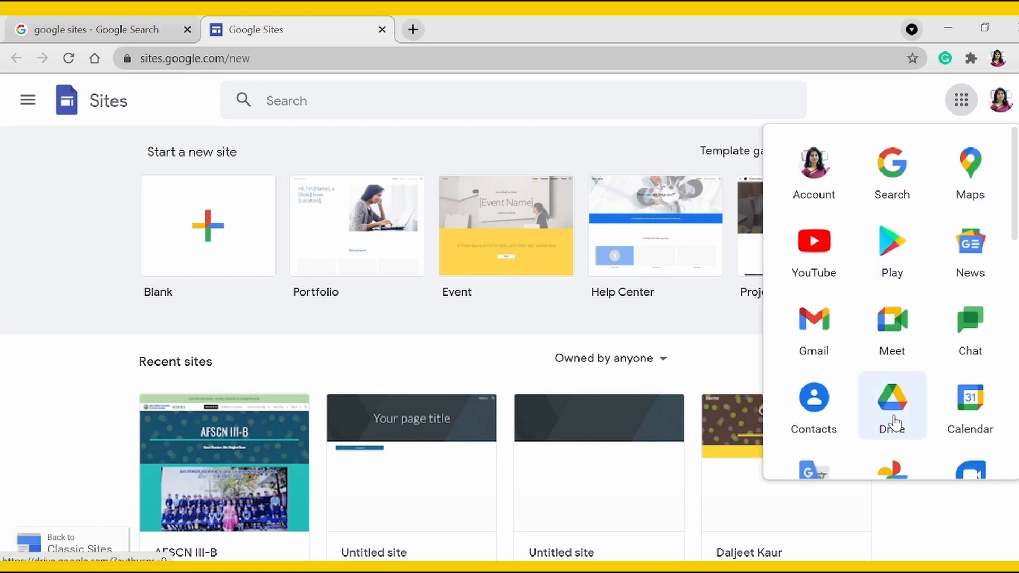
click(893, 422)
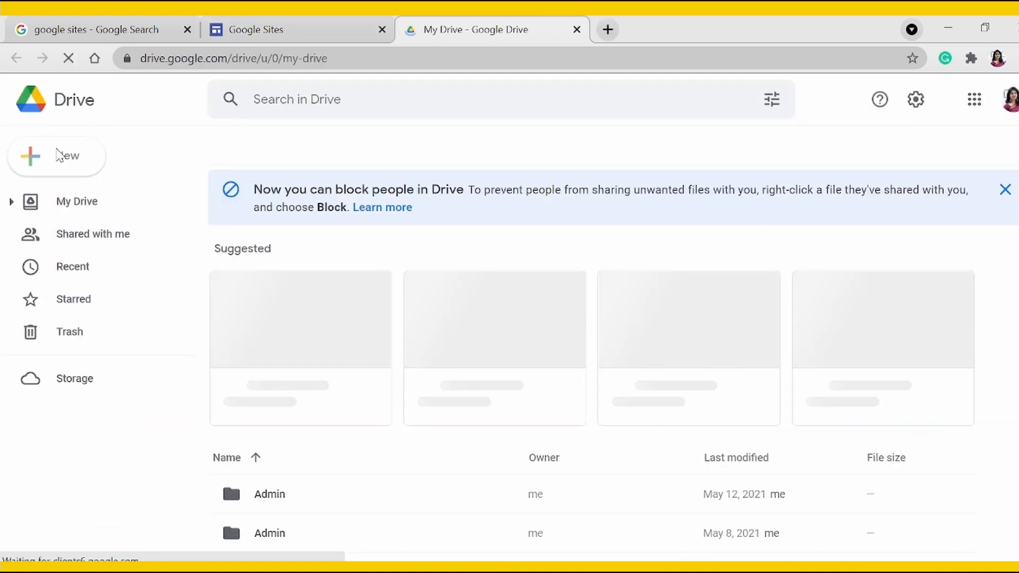
click(55, 165)
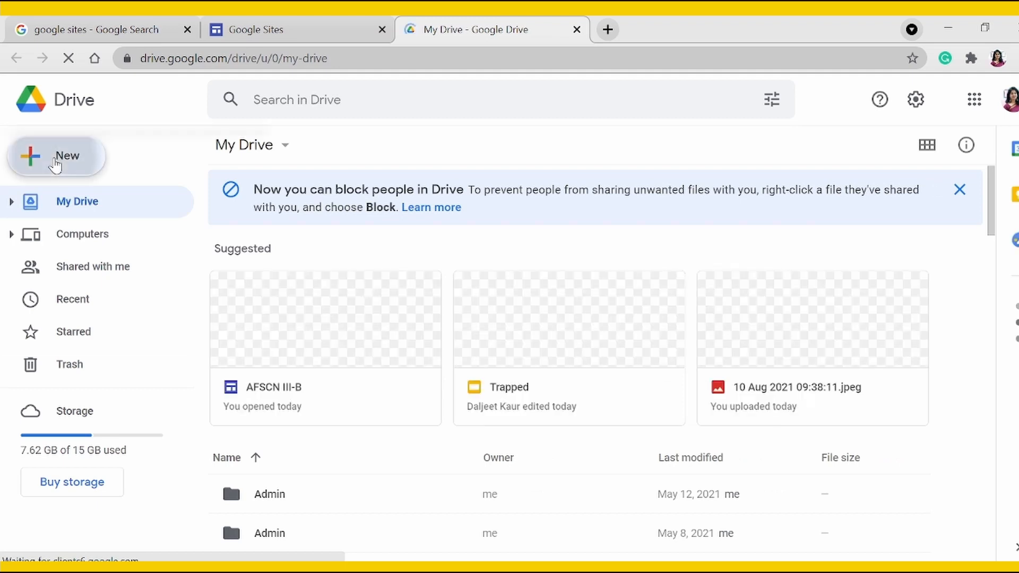
mouse_move(81, 270)
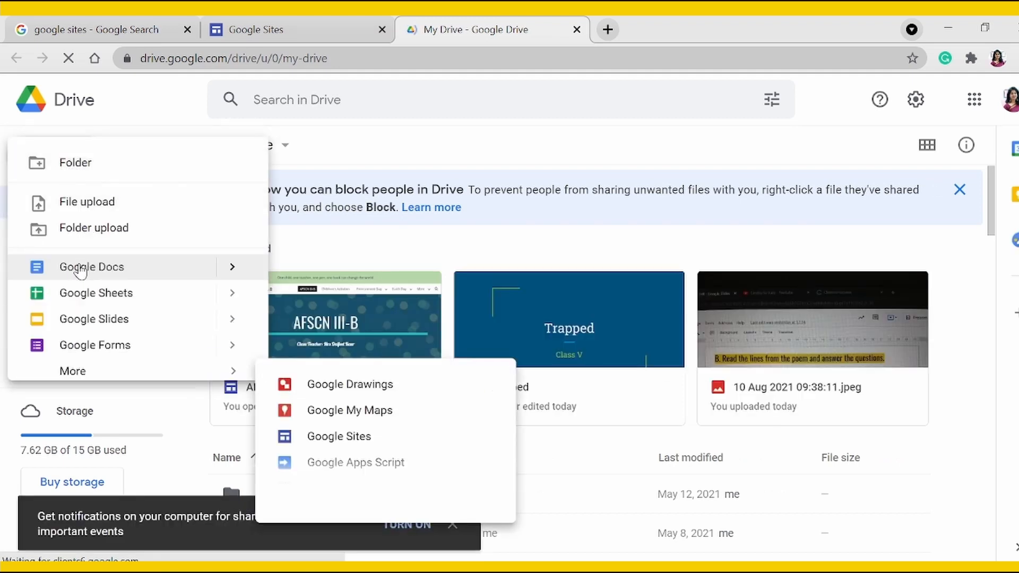
mouse_move(87, 376)
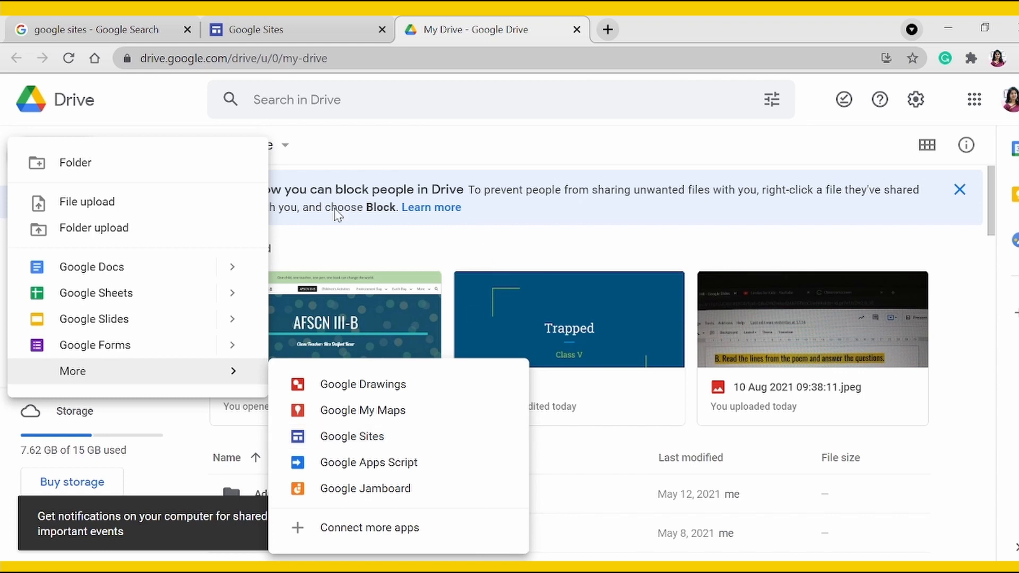
click(418, 157)
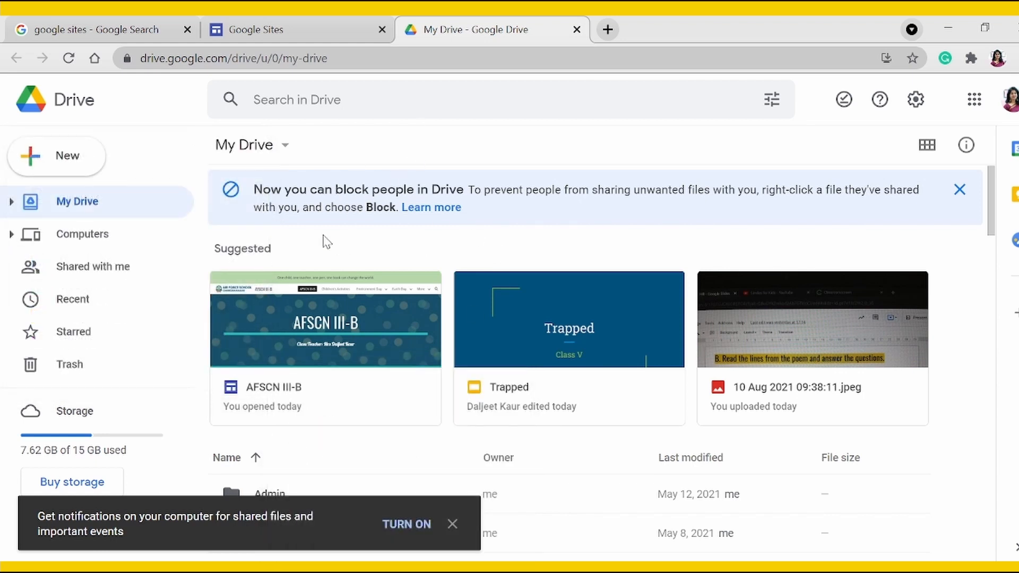
Close the Google Drive page and create a blank site from the Google Sites home page
click(102, 33)
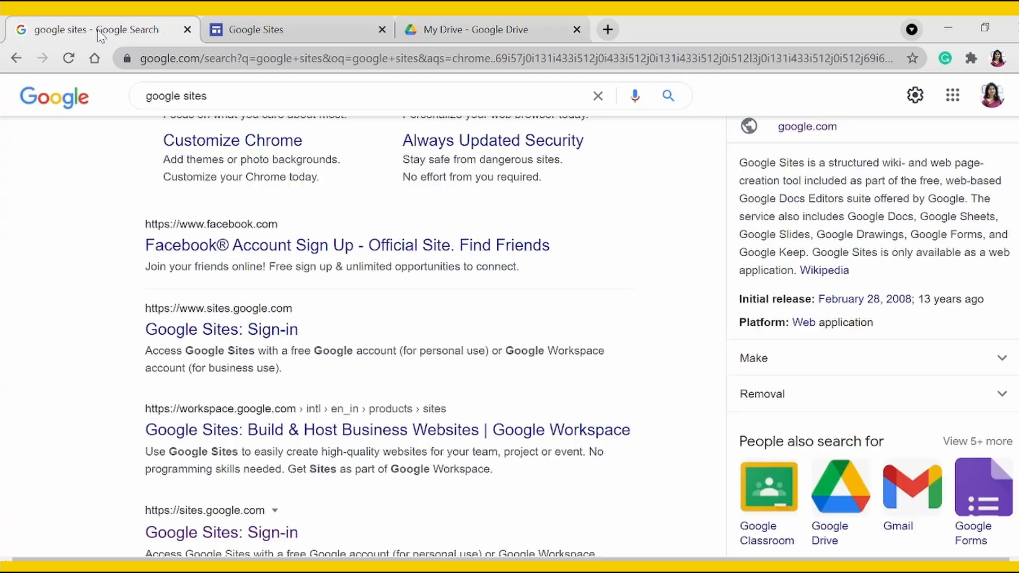
click(243, 33)
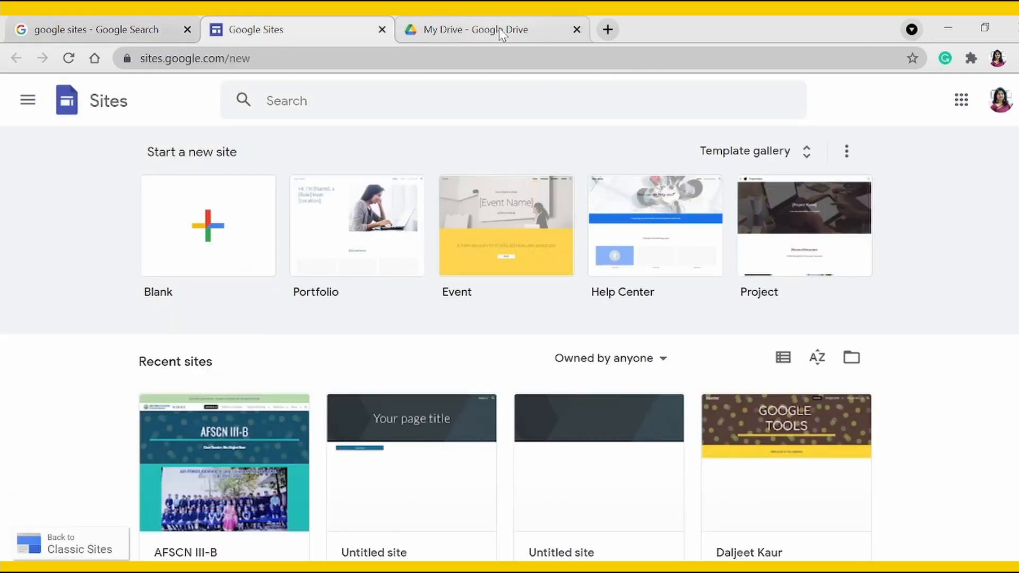
click(577, 29)
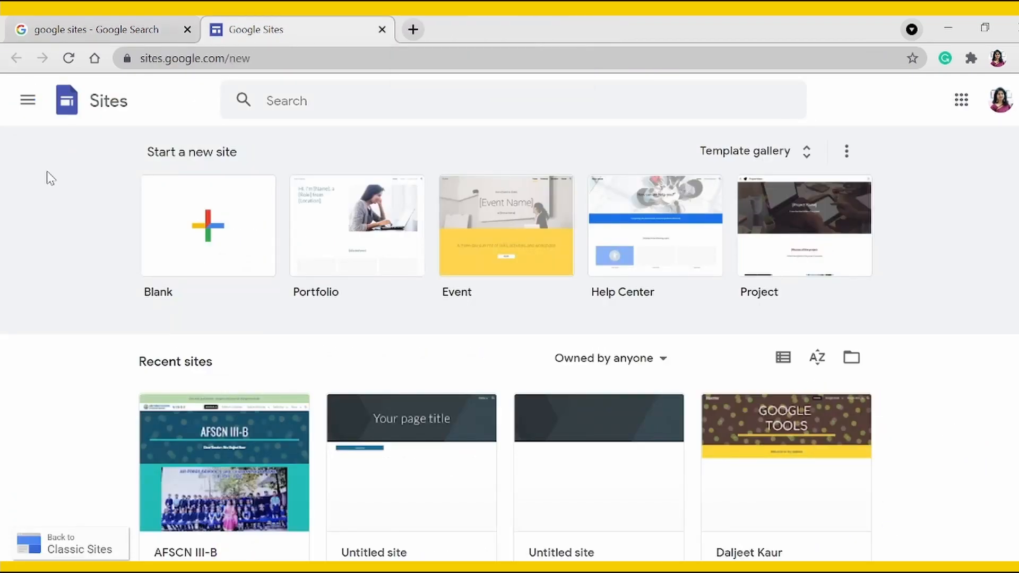
click(212, 239)
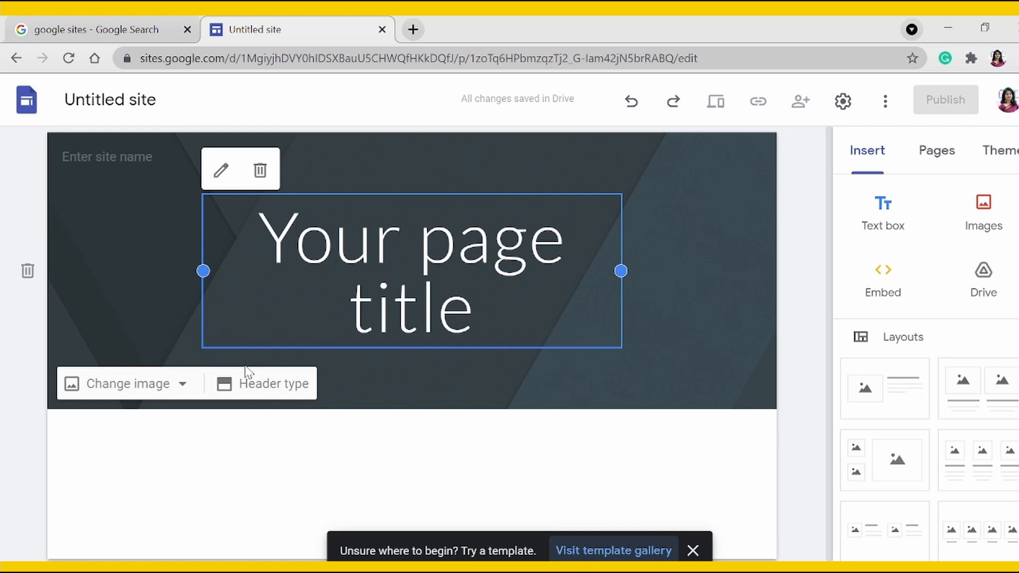
Name the site document "Class website"
click(109, 99)
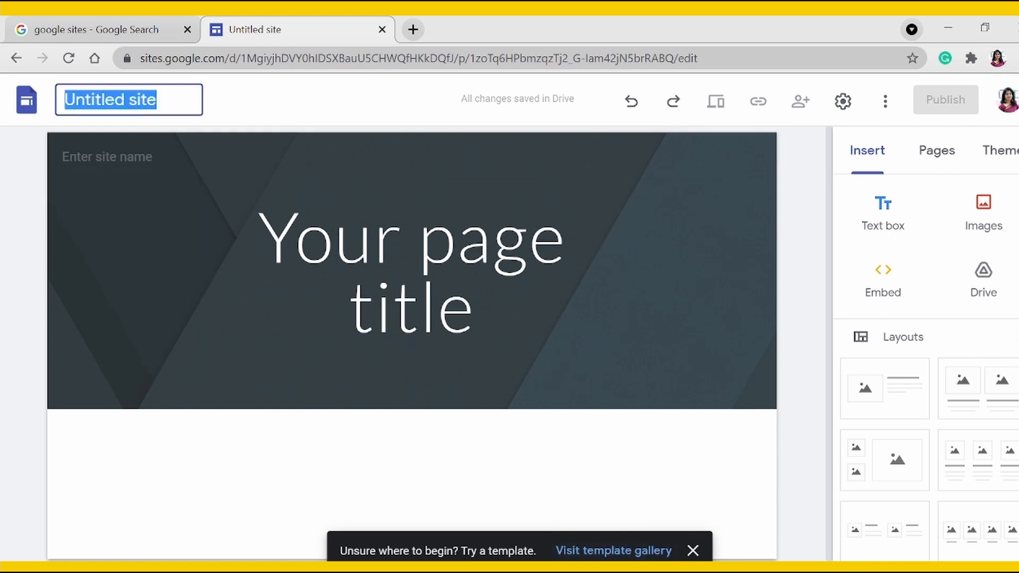
text(class)
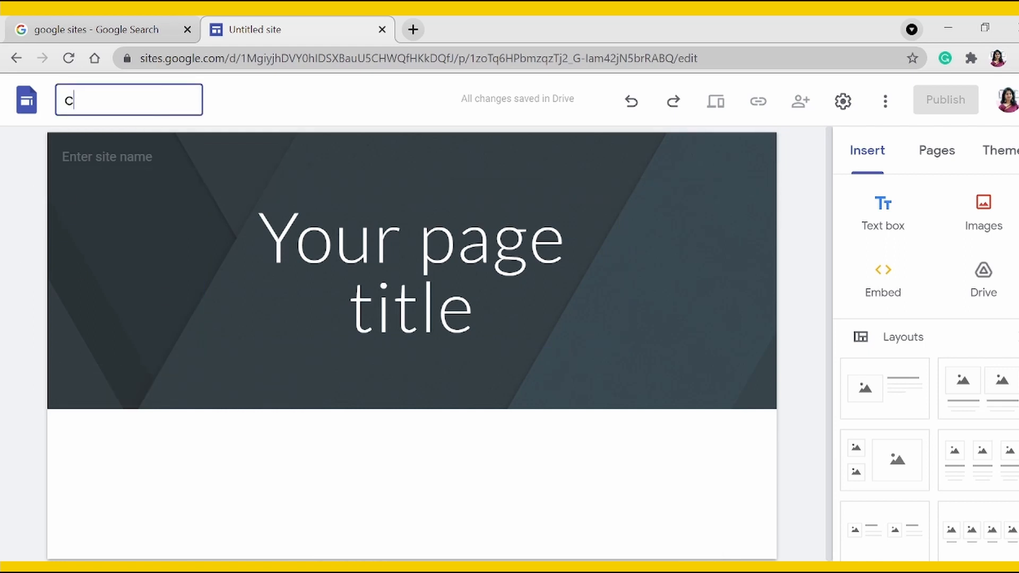
key(BackSpace)
key(BackSpace)
key(BackSpace)
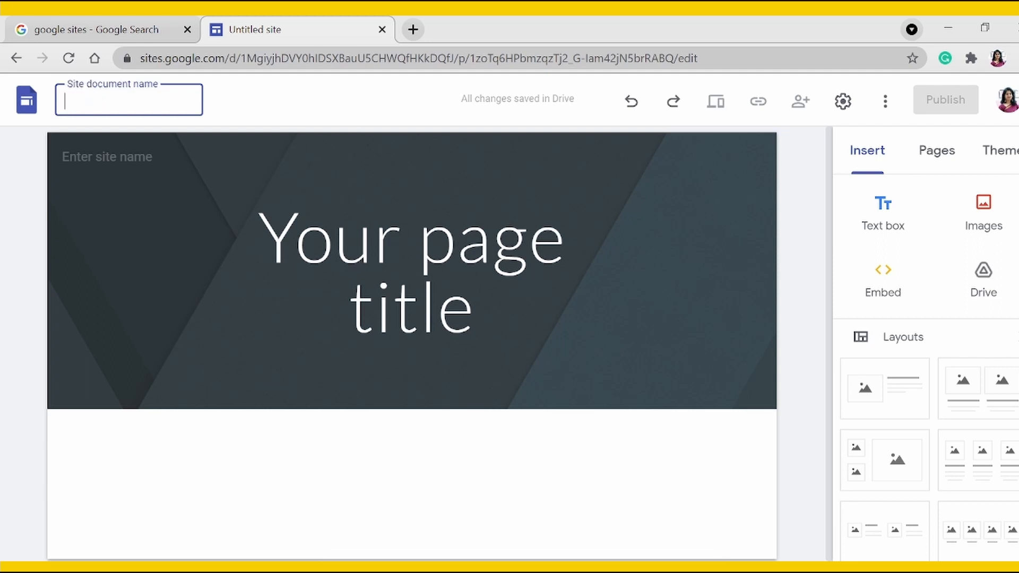
text(Class website)
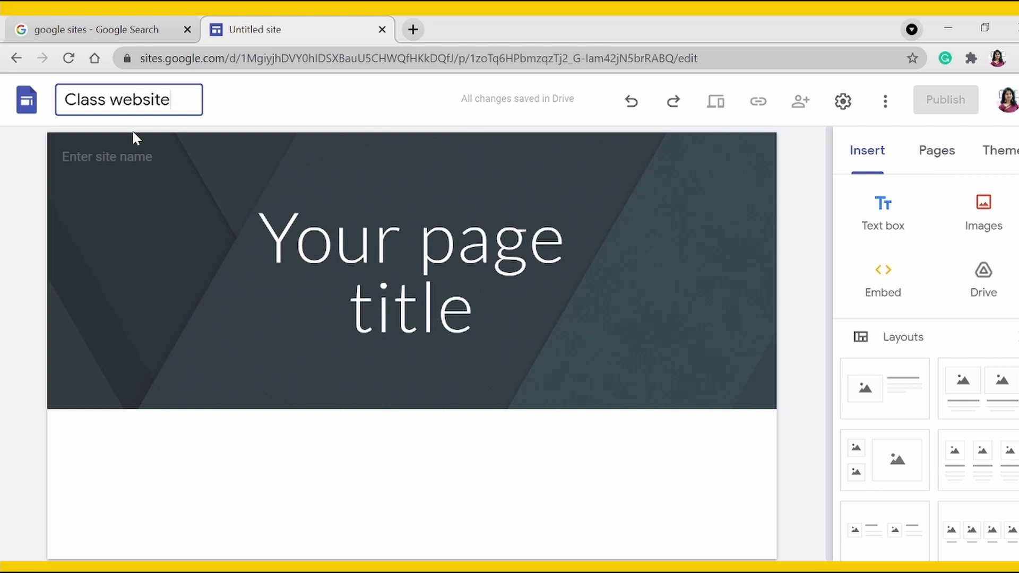
Replace the placeholder page title in the header with "Class III-B"
click(296, 236)
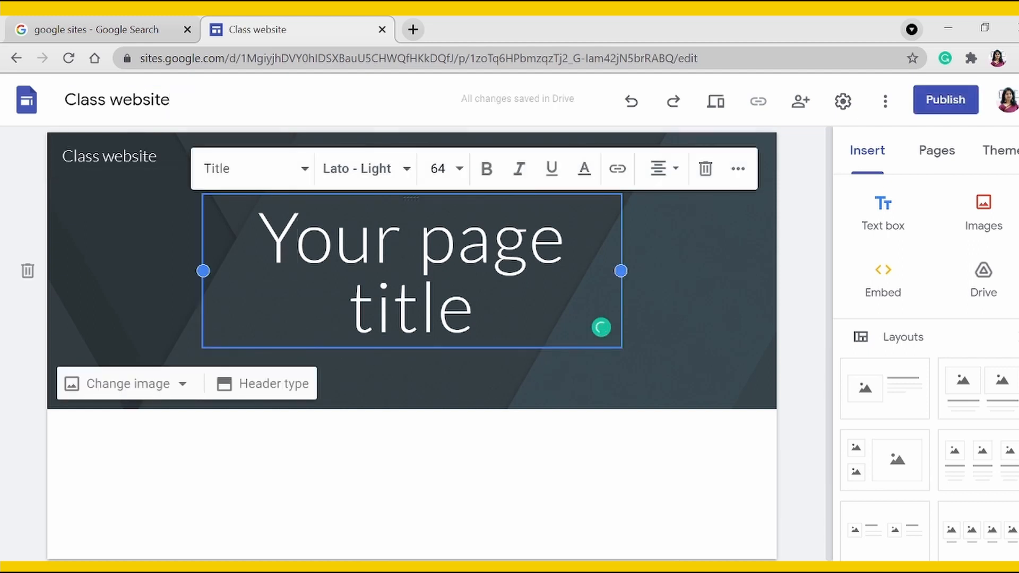
key(BackSpace)
text(Class )
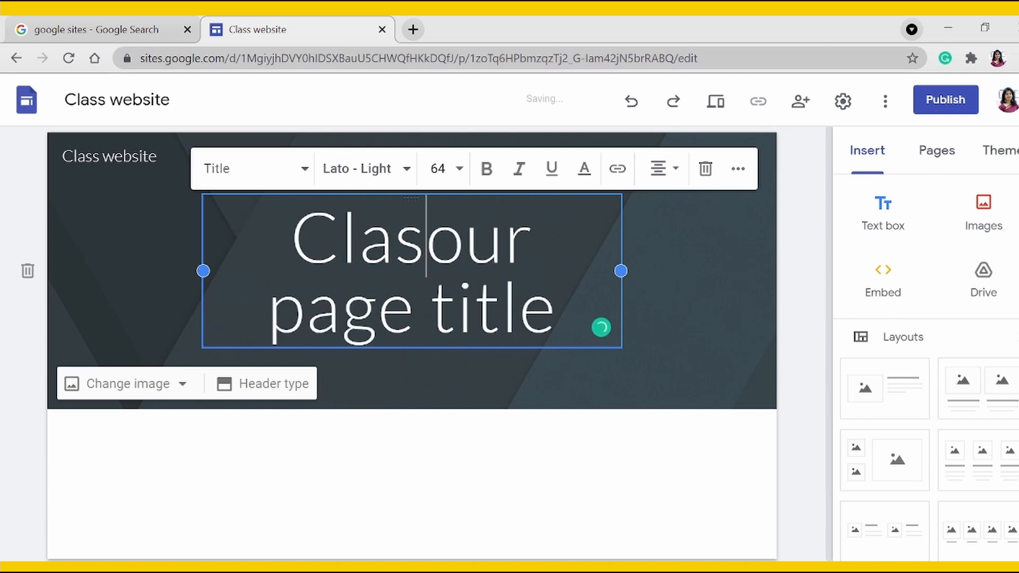
text(III)
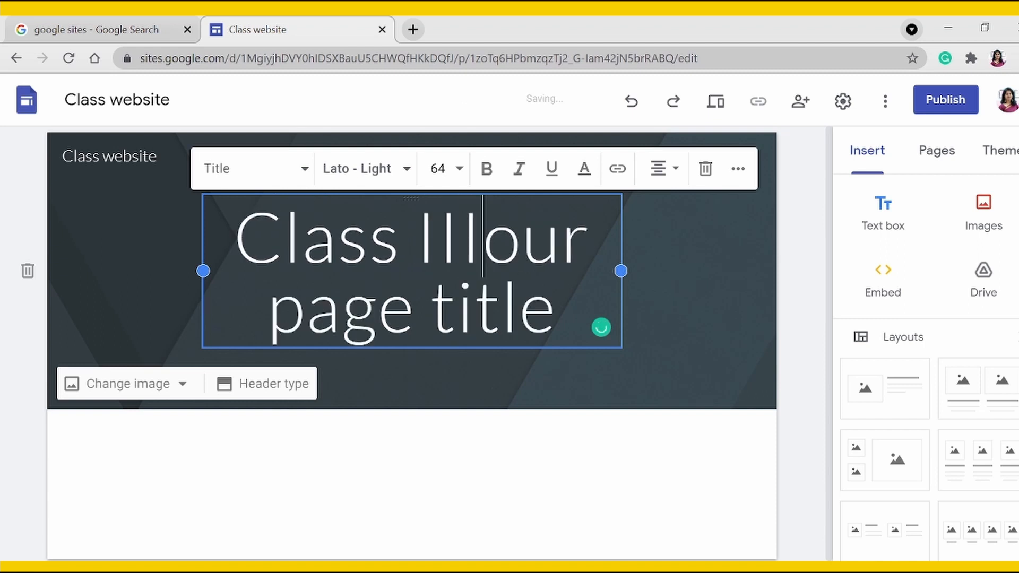
text(-B)
key(Delete)
key(Delete)
key(Delete)
key(Delete)
key(Delete)
key(Delete)
key(Delete)
key(Delete)
key(Delete)
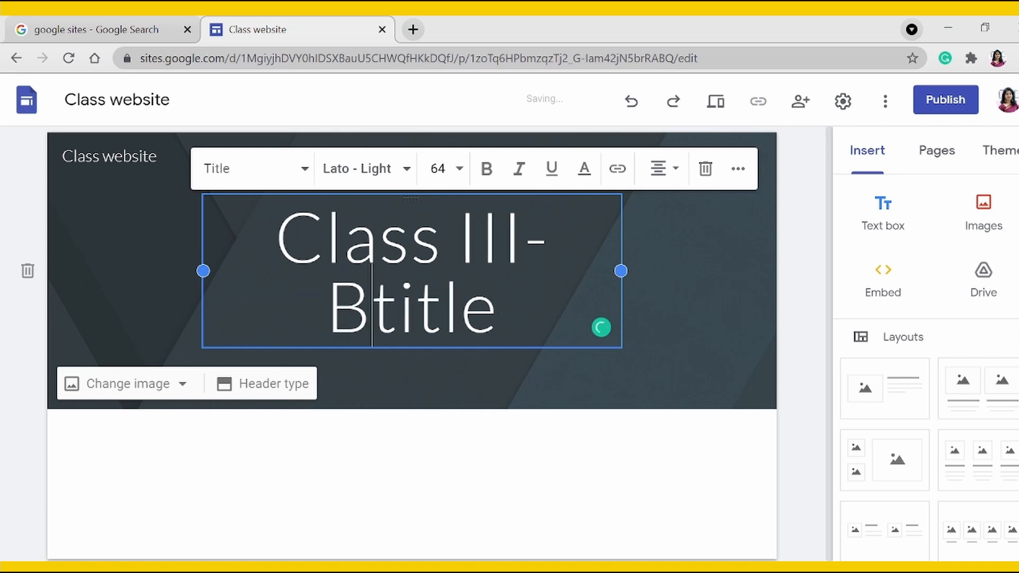
key(Delete)
key(Delete)
key(Delete)
key(Delete)
key(Delete)
Add a second line reading "Air Force School" below the Class III-B title
key(Return)
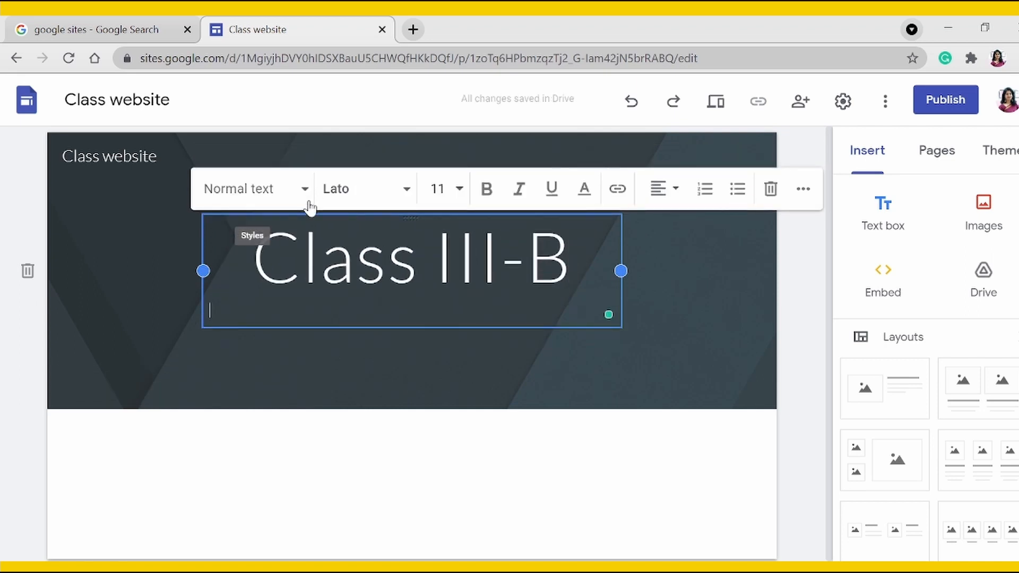
text(Air F)
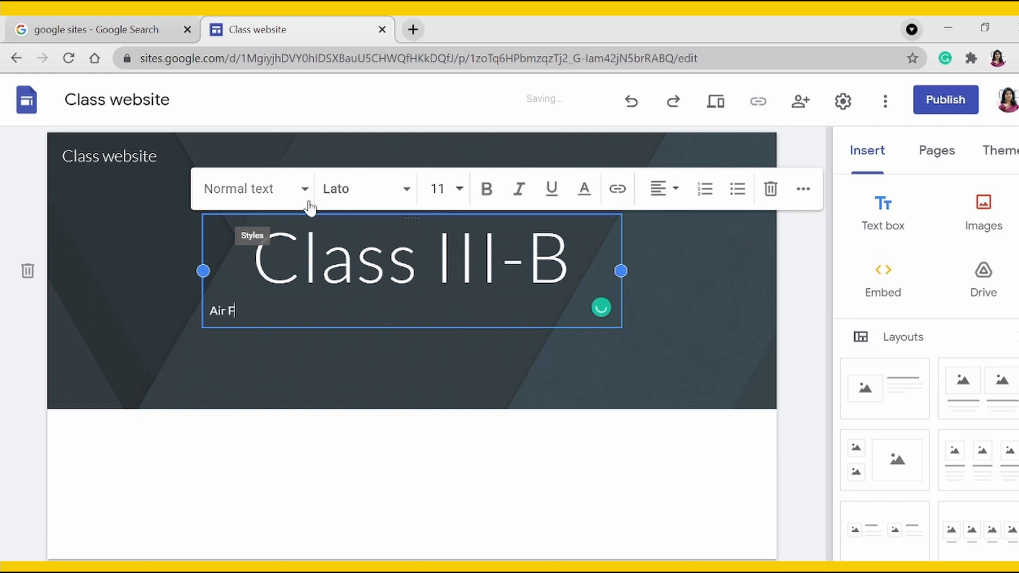
text(orce School)
Format the "Air Force School" line at font size 30, bold and centred
drag(296, 311, 204, 309)
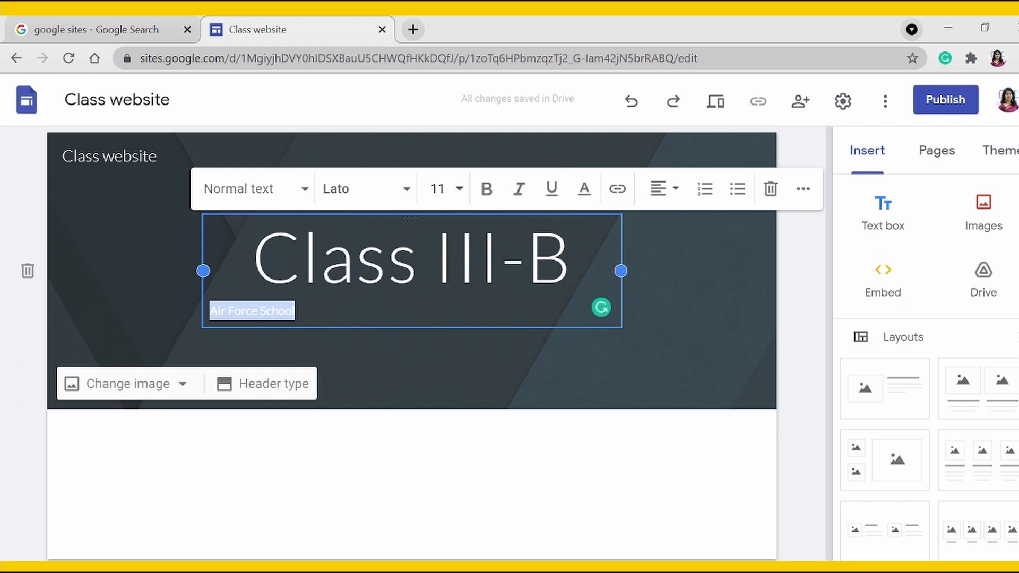
click(460, 189)
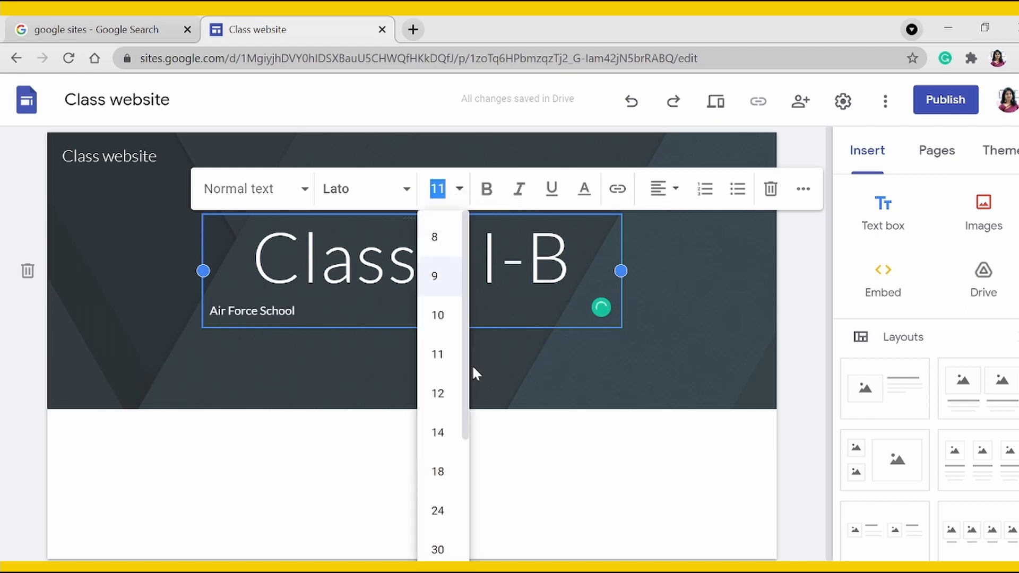
click(438, 549)
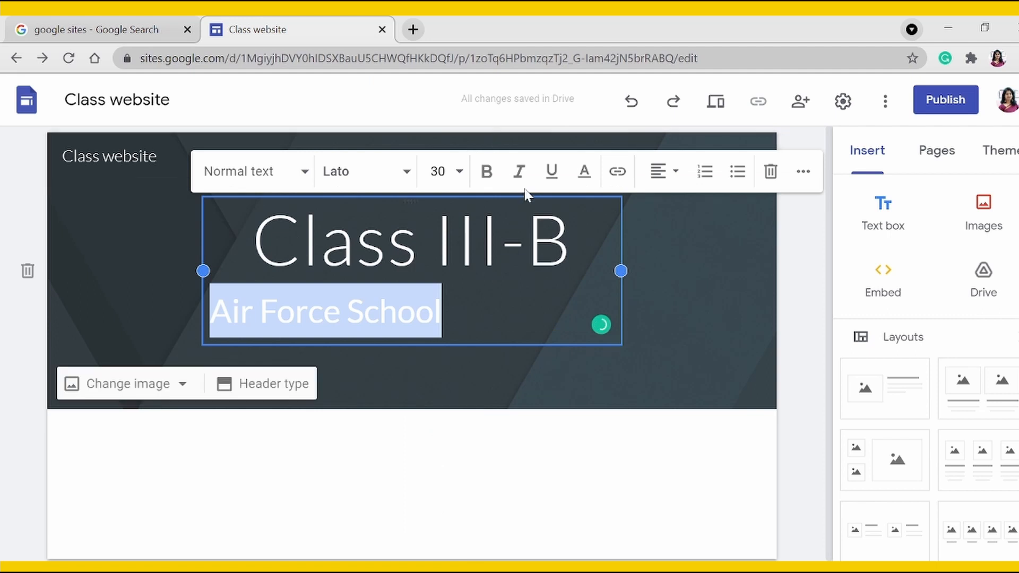
click(486, 170)
click(666, 172)
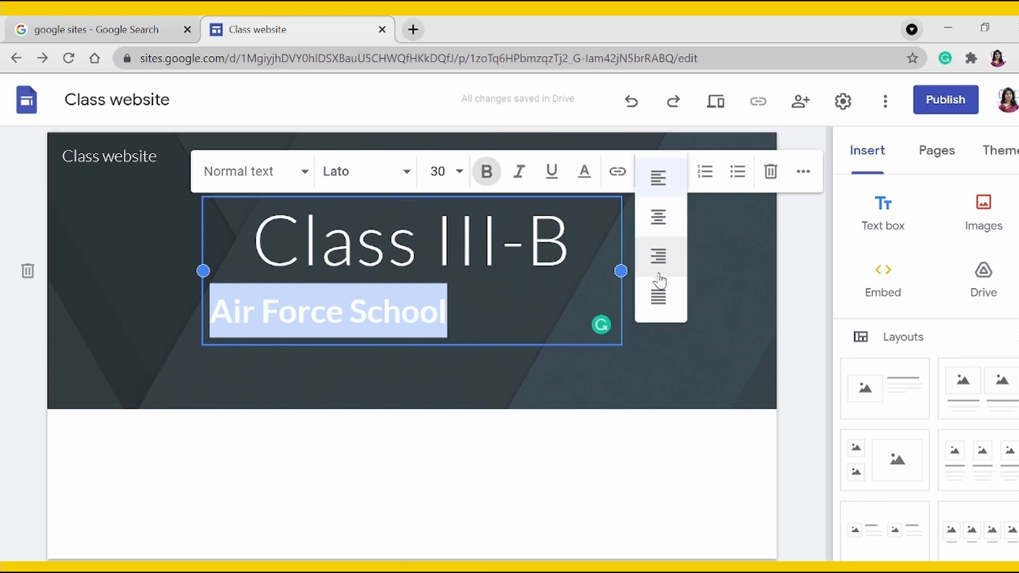
click(660, 228)
Make the "Class III-B" title bold
click(578, 242)
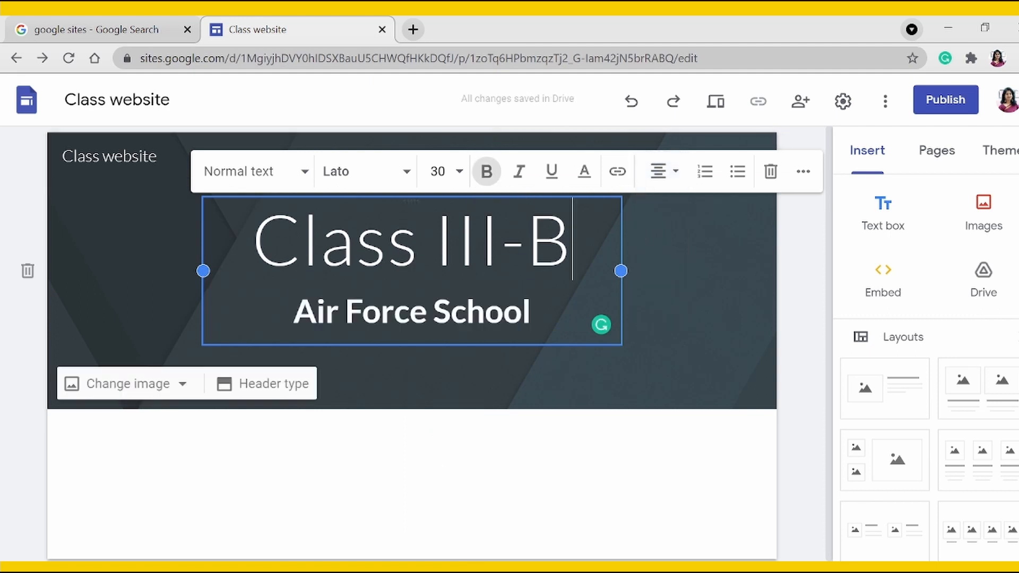
drag(571, 241, 252, 242)
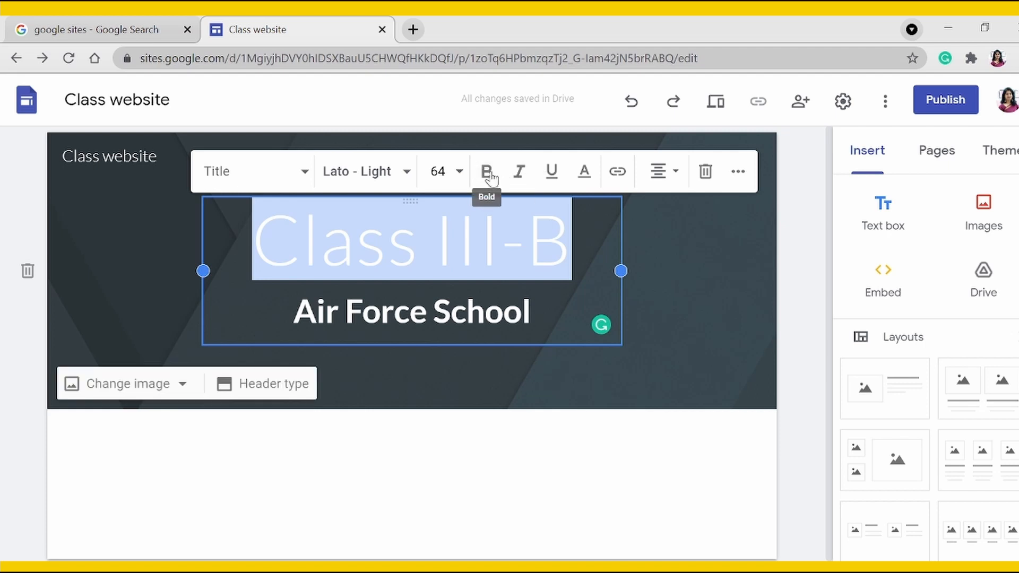
click(487, 171)
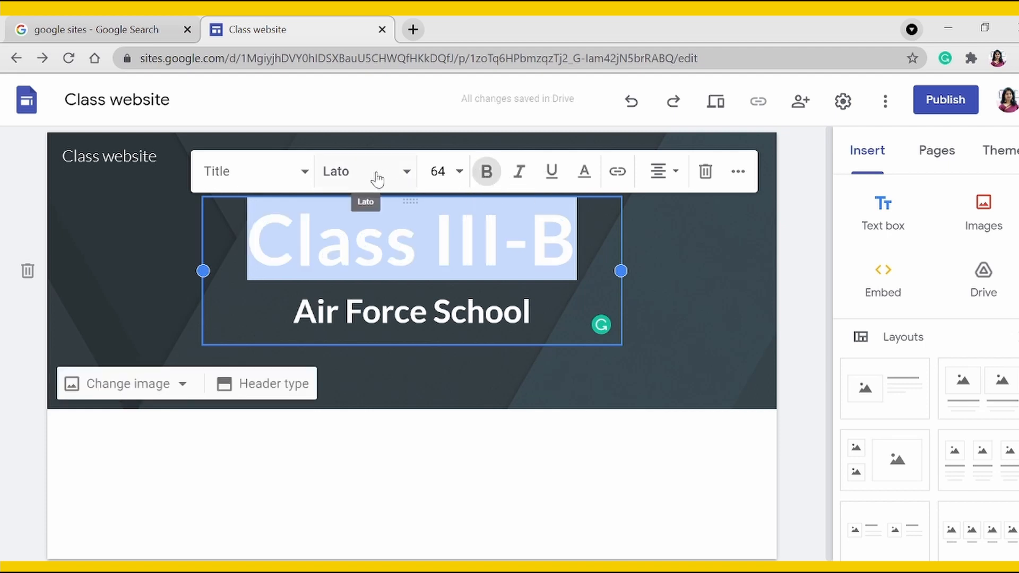
click(407, 173)
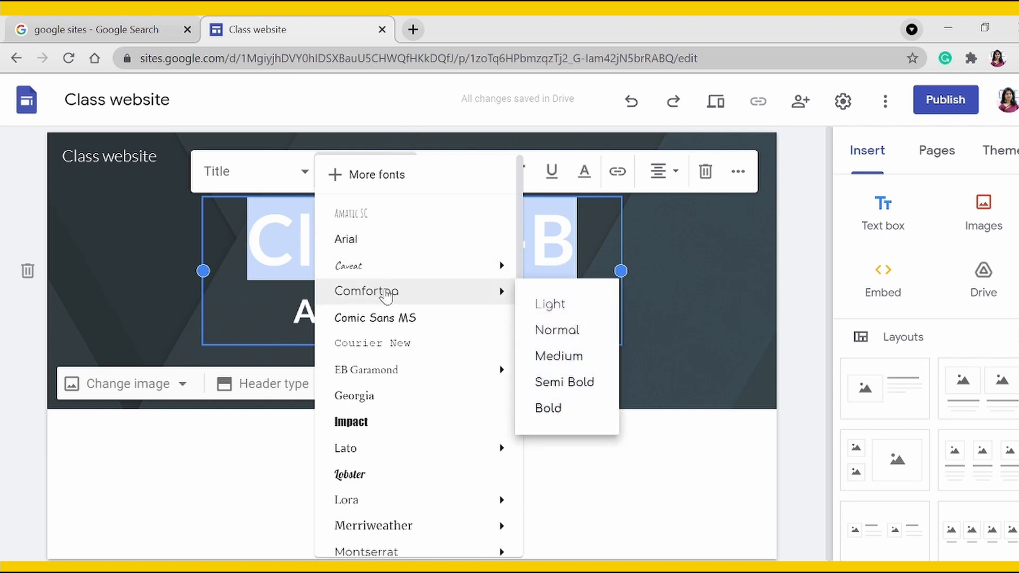
mouse_move(453, 291)
click(546, 340)
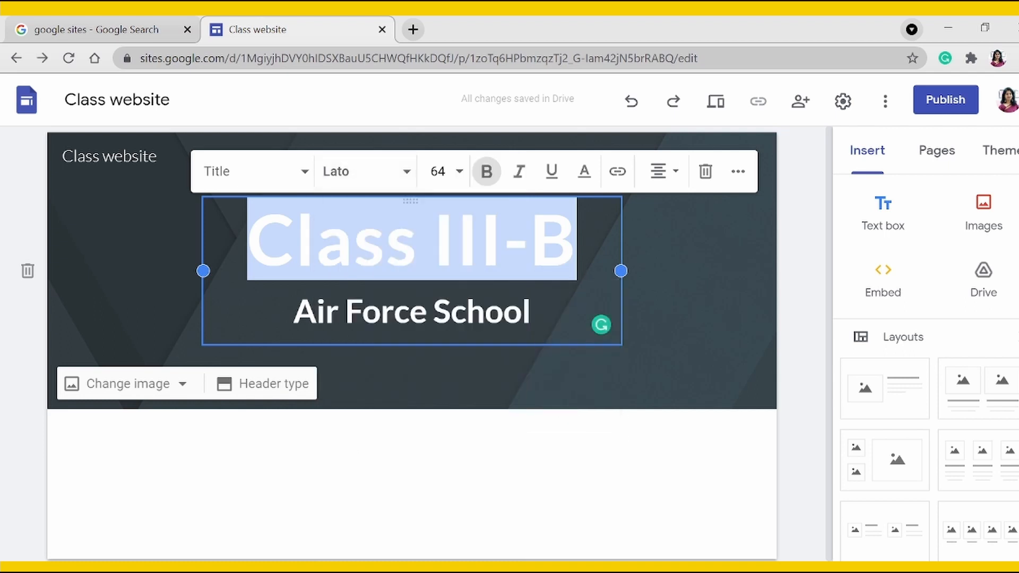
click(660, 271)
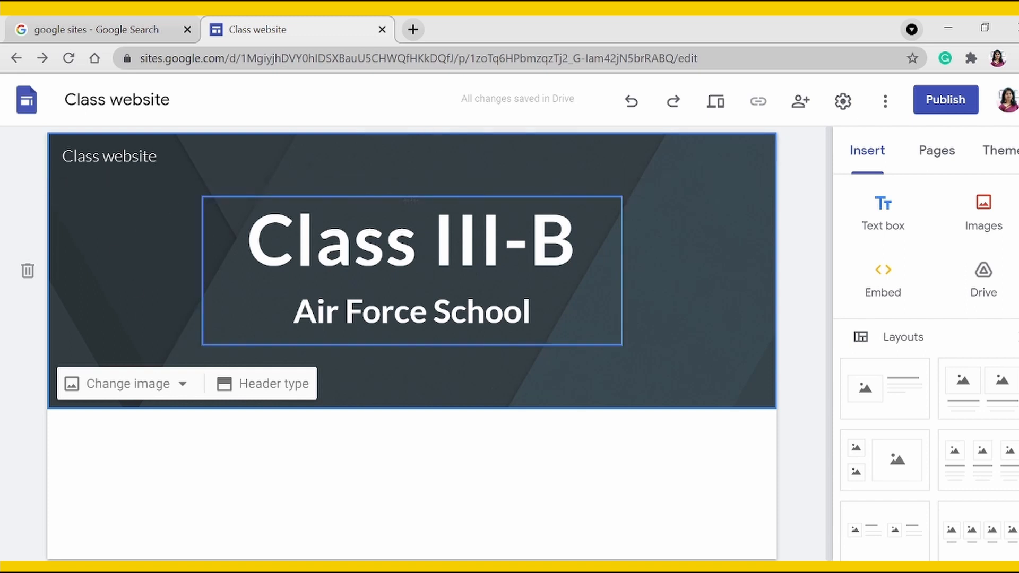
Change the header background to the gallery picture of a dark purple sea with floating ice
click(124, 393)
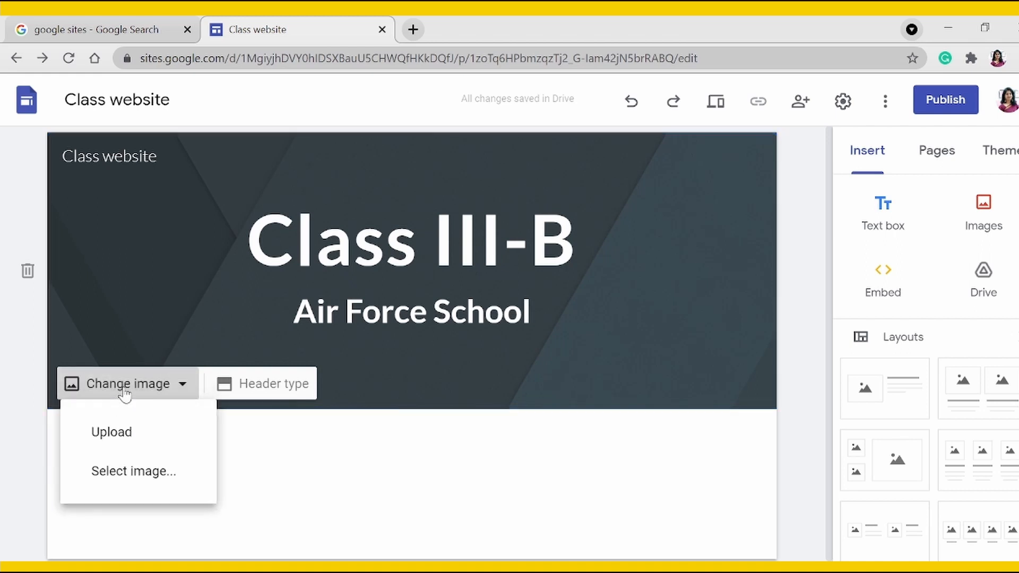
click(135, 472)
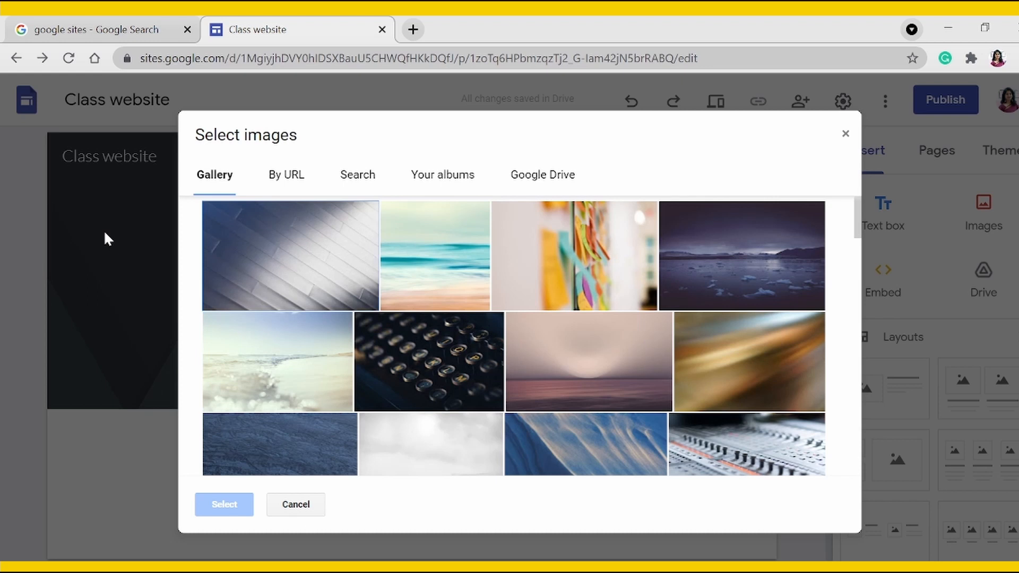
scroll(432, 329, down, 4)
scroll(433, 331, down, 5)
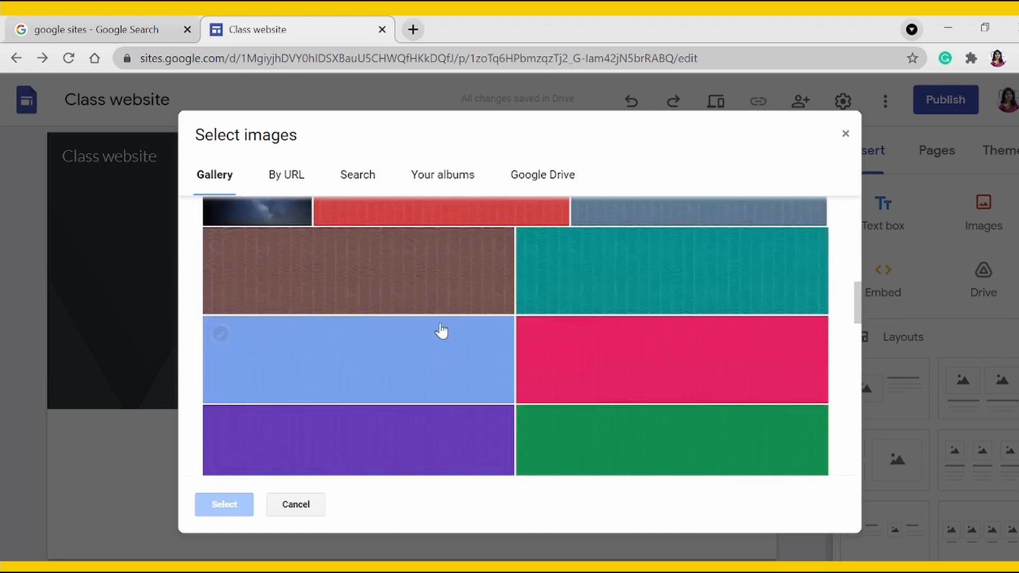
scroll(444, 334, down, 8)
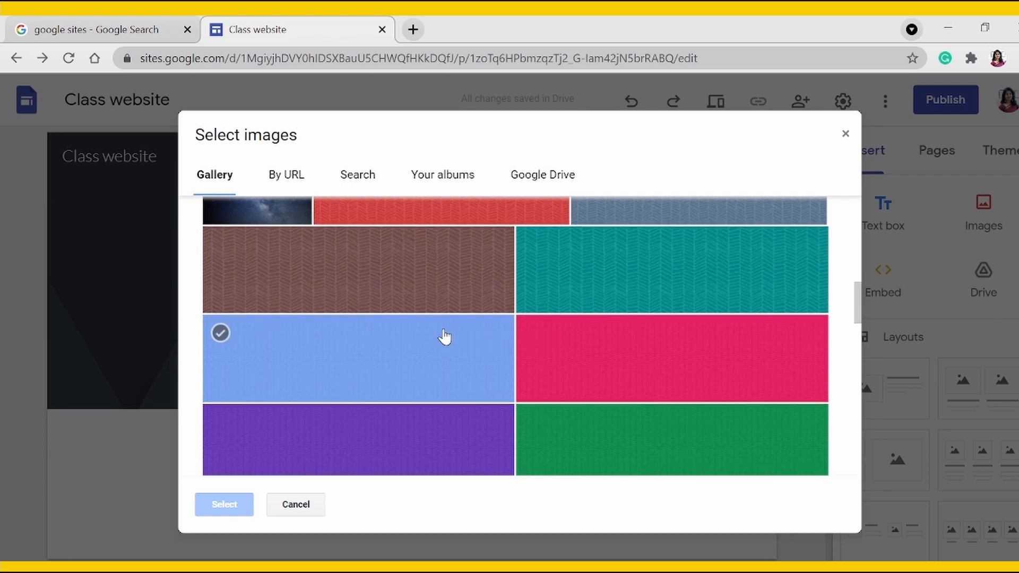
scroll(447, 342, up, 5)
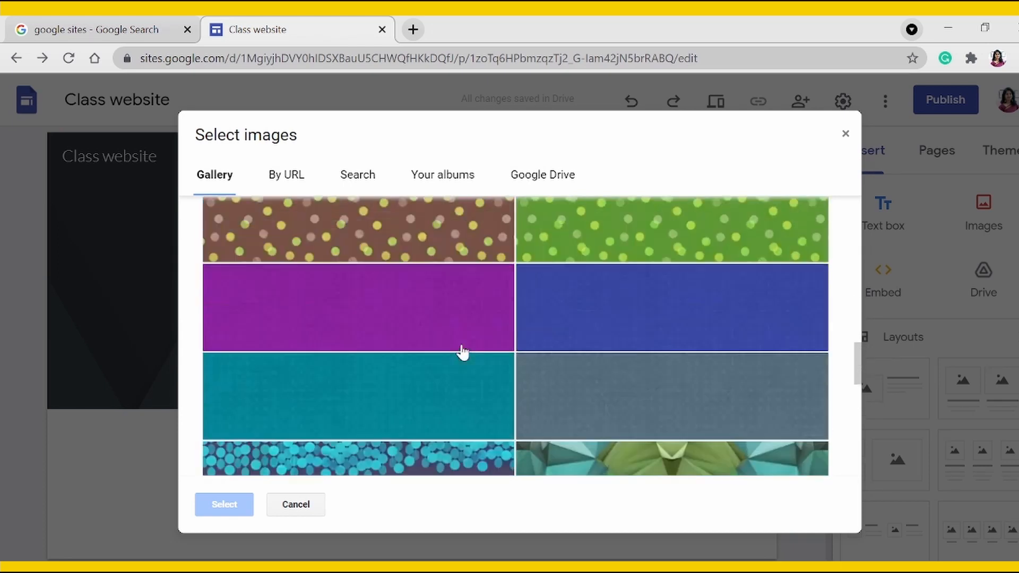
scroll(512, 342, down, 8)
scroll(514, 353, down, 3)
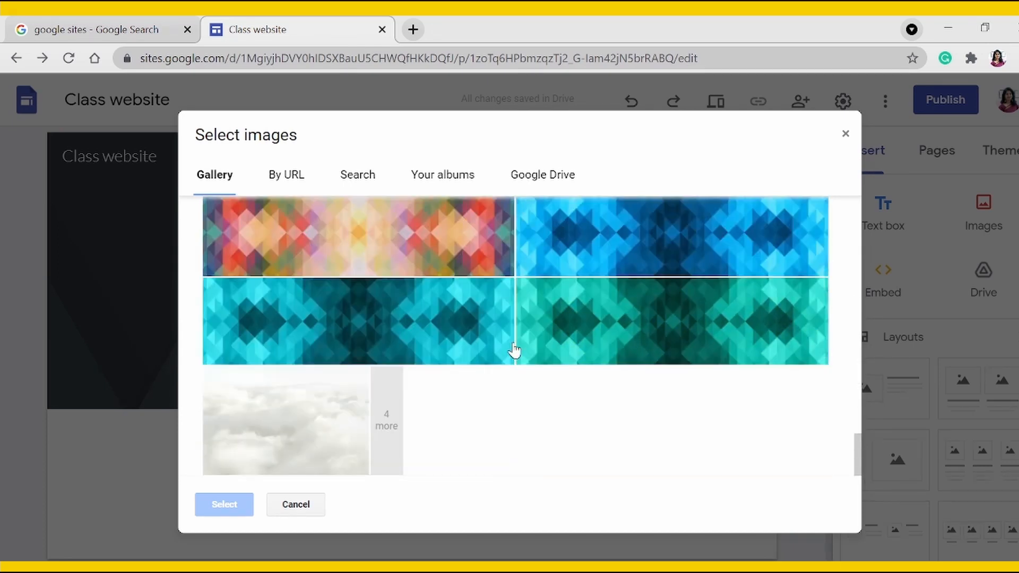
scroll(701, 370, up, 10)
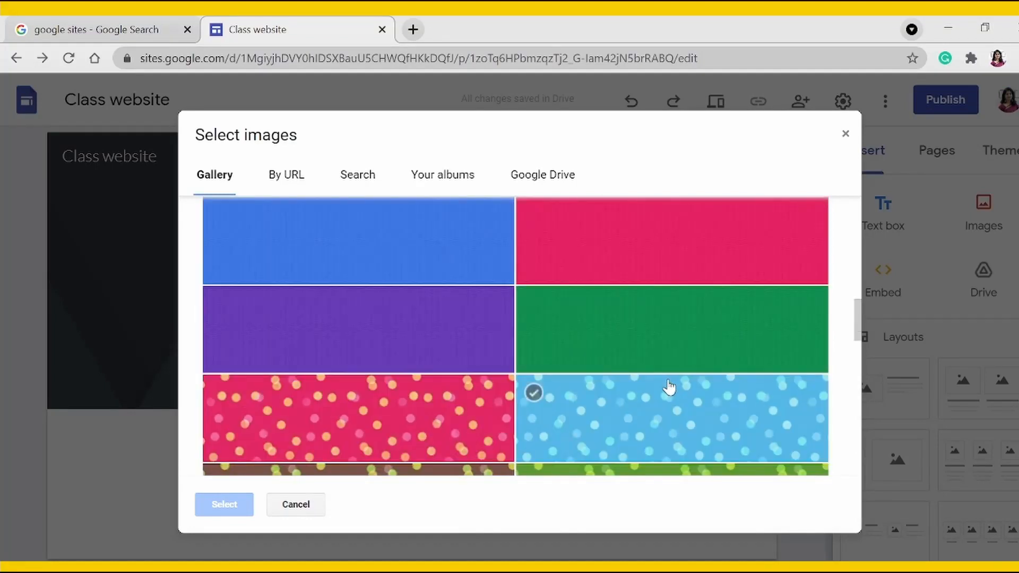
scroll(669, 388, up, 5)
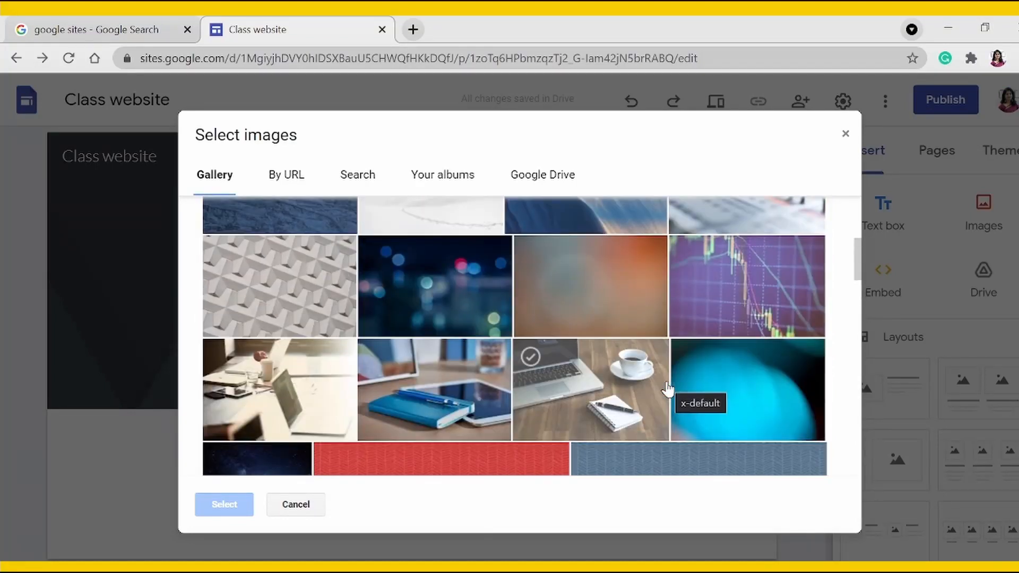
scroll(663, 388, up, 5)
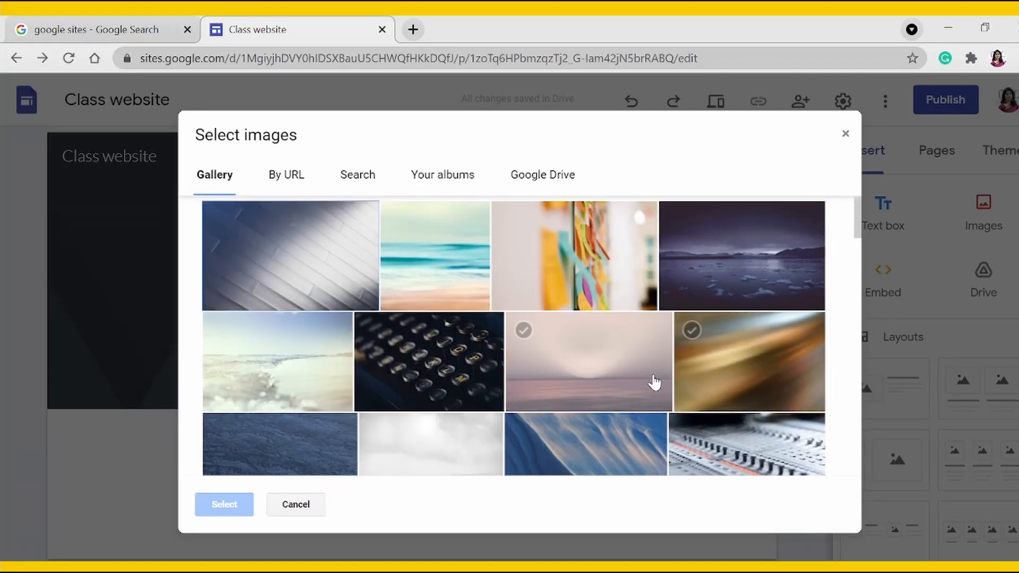
click(709, 287)
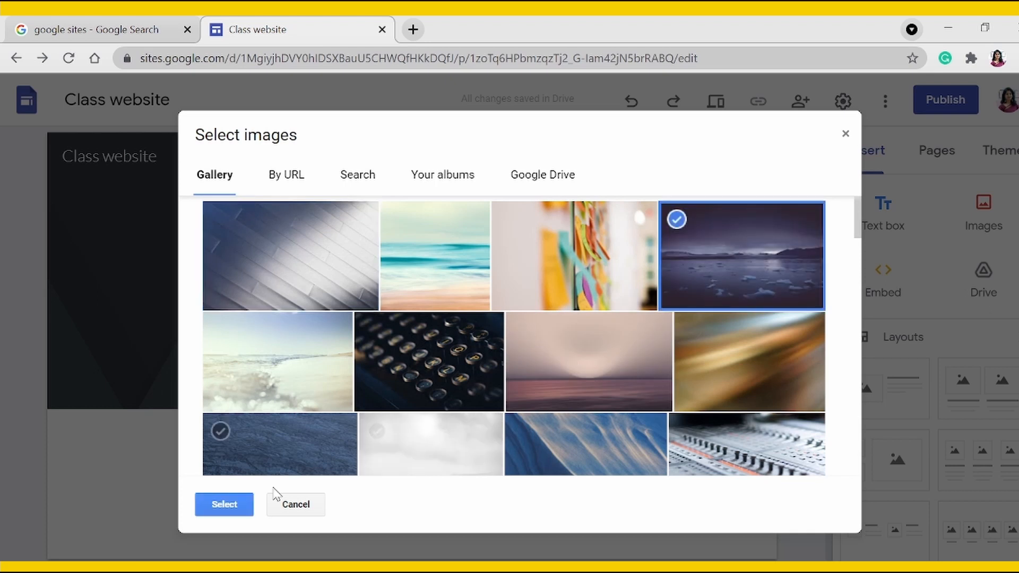
click(237, 502)
Try the Cover, Large banner and Title only header types, and set the header back to Banner
mouse_move(508, 367)
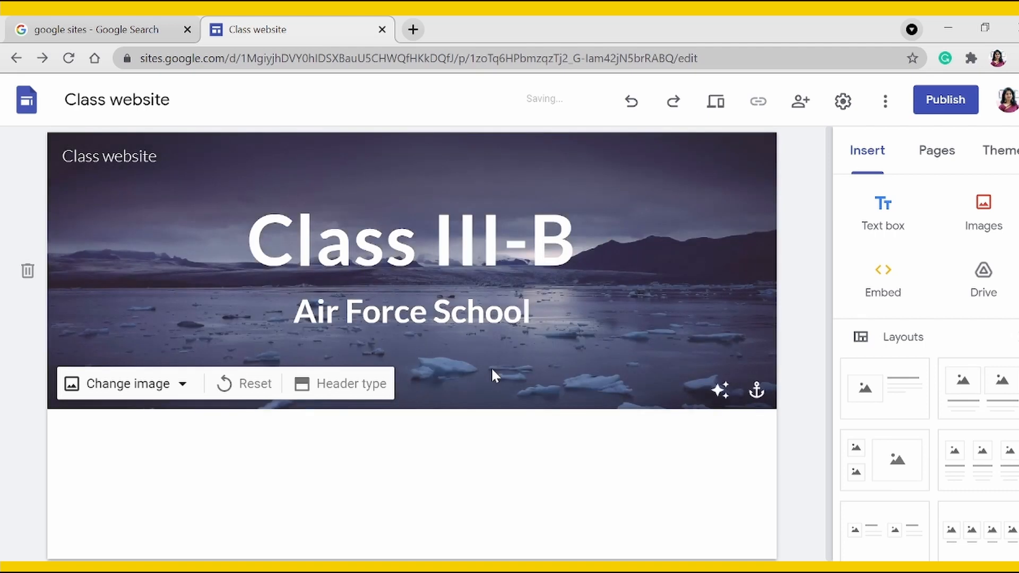
click(329, 392)
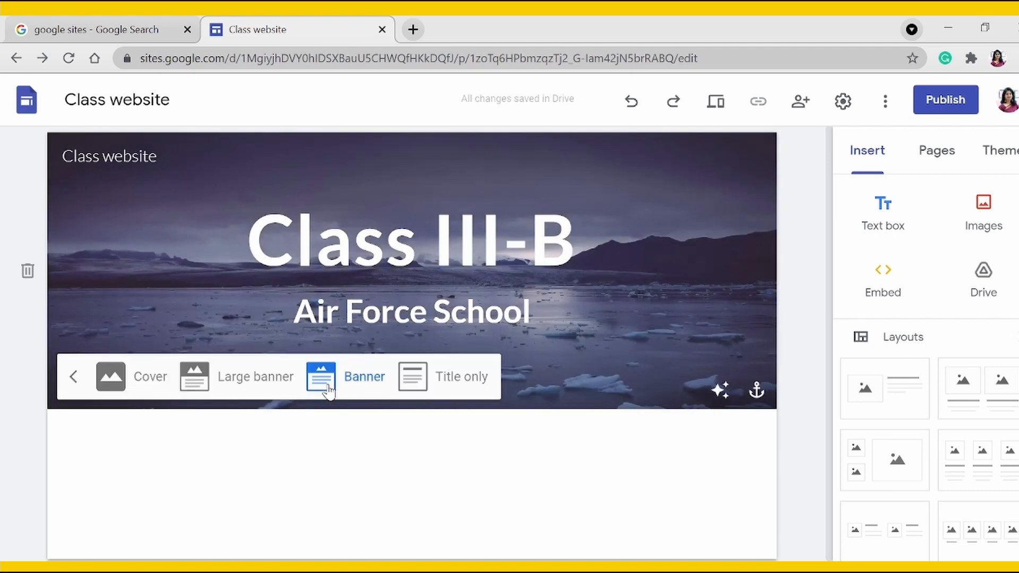
click(132, 385)
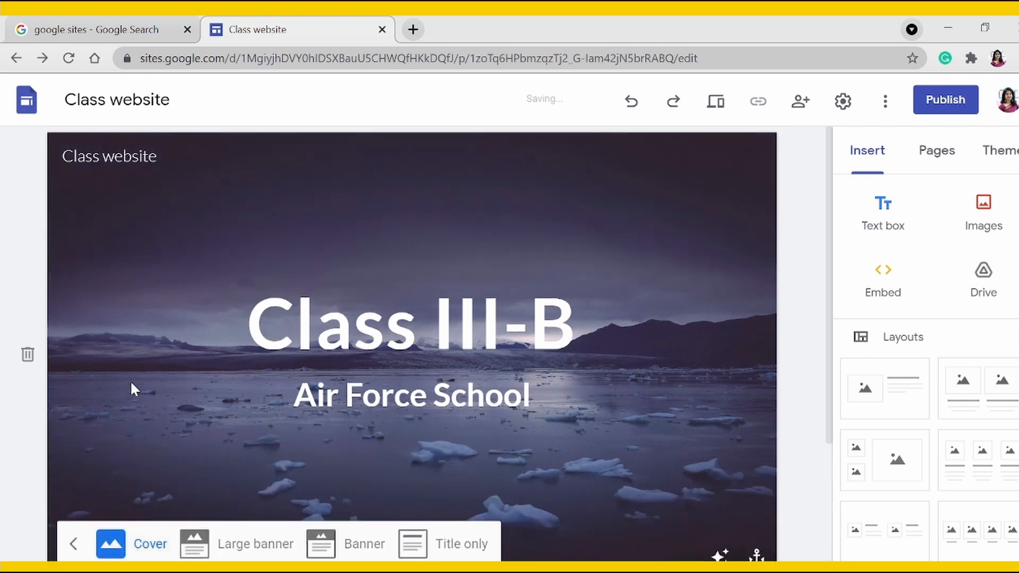
click(234, 544)
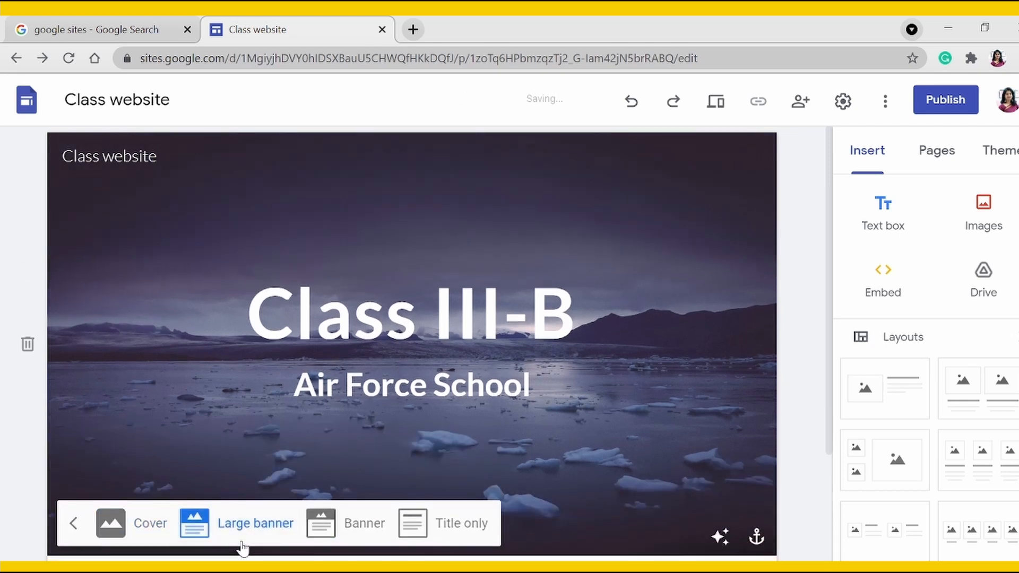
click(359, 528)
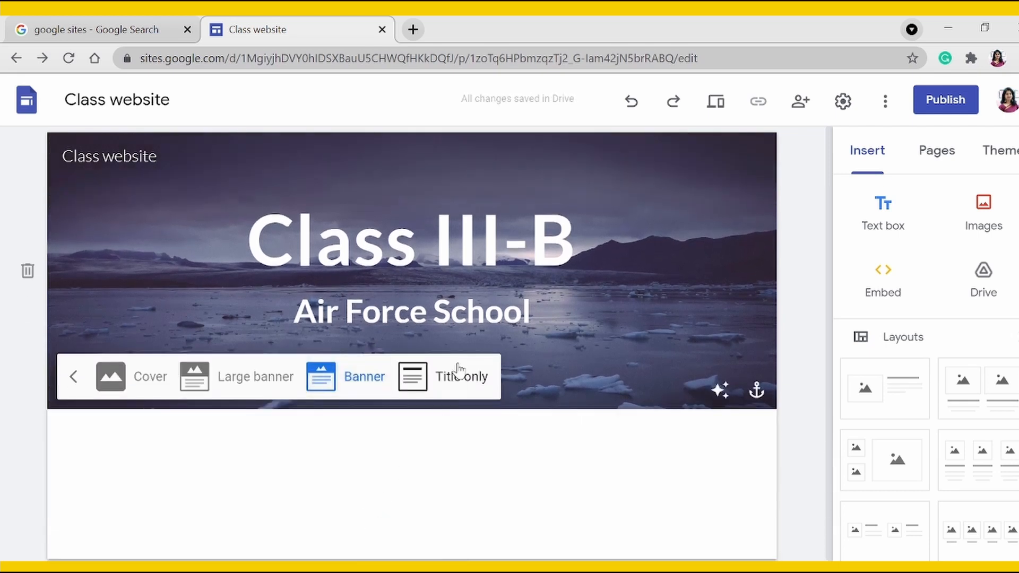
click(458, 374)
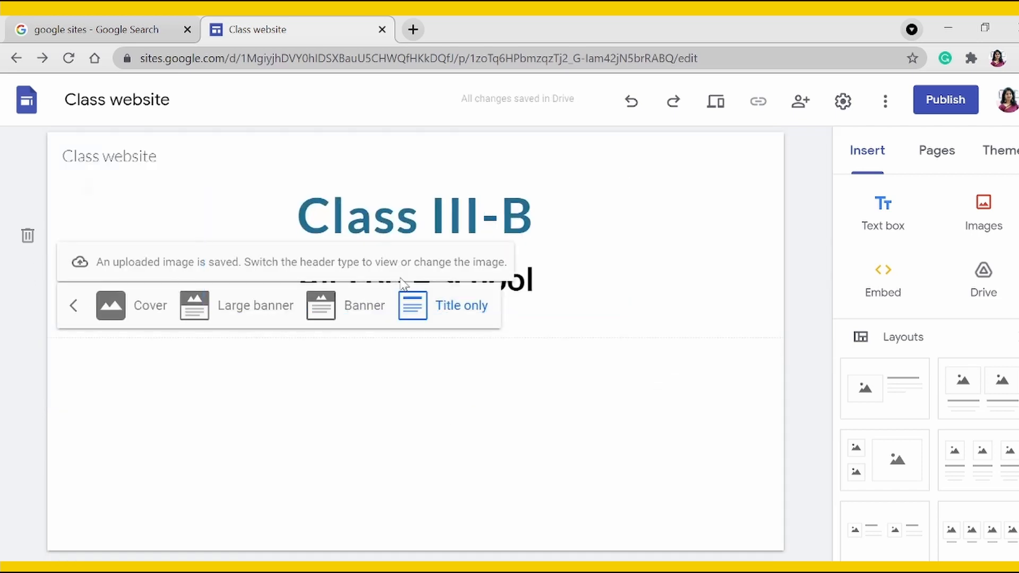
click(328, 316)
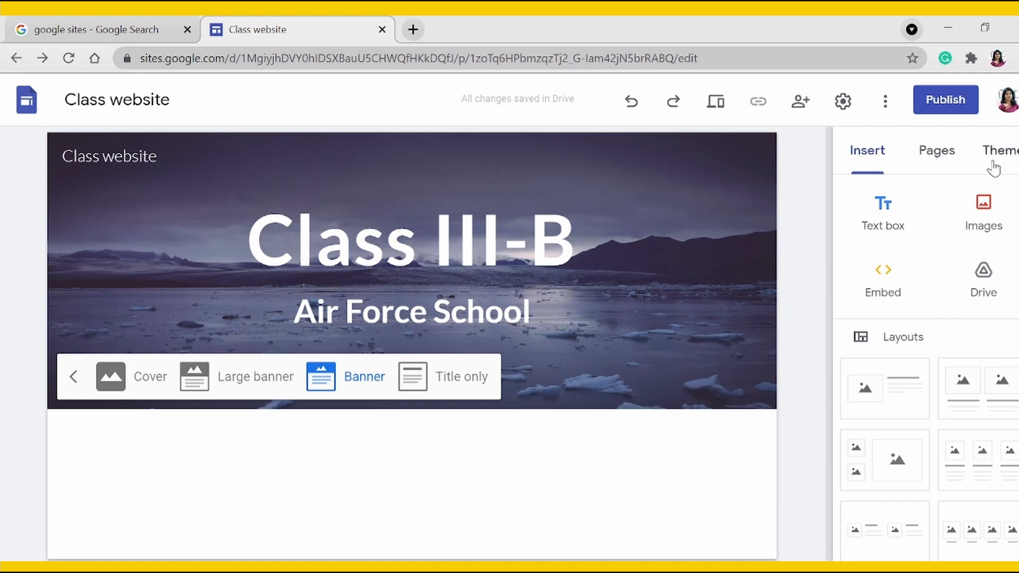
Add a new page named "Homework" to the site
click(939, 153)
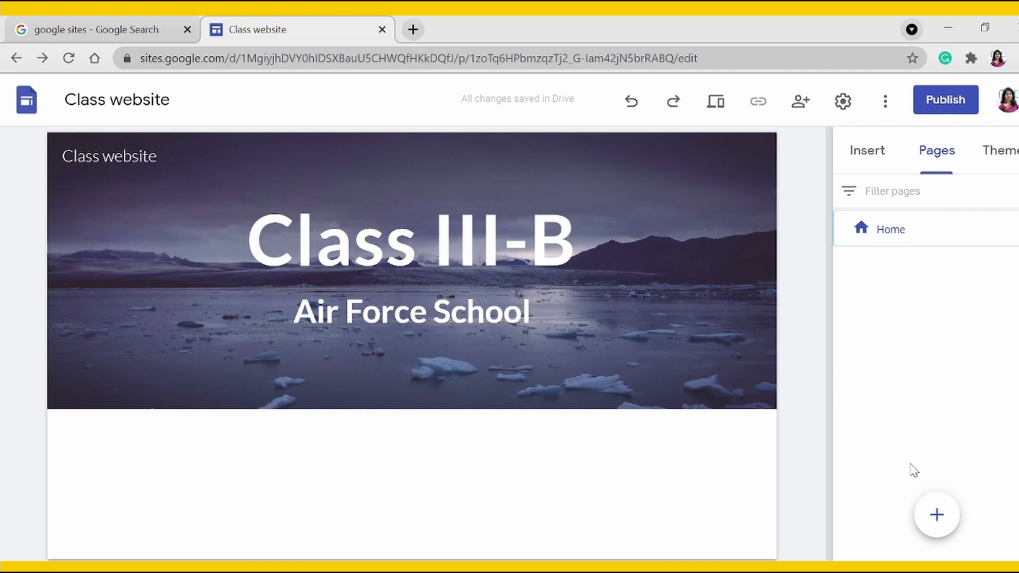
mouse_move(936, 518)
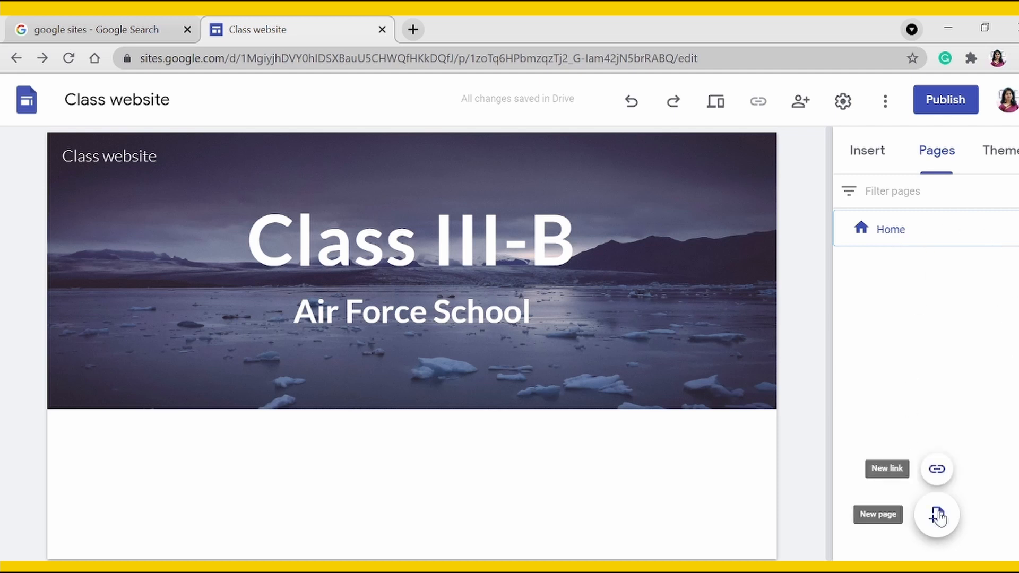
click(936, 517)
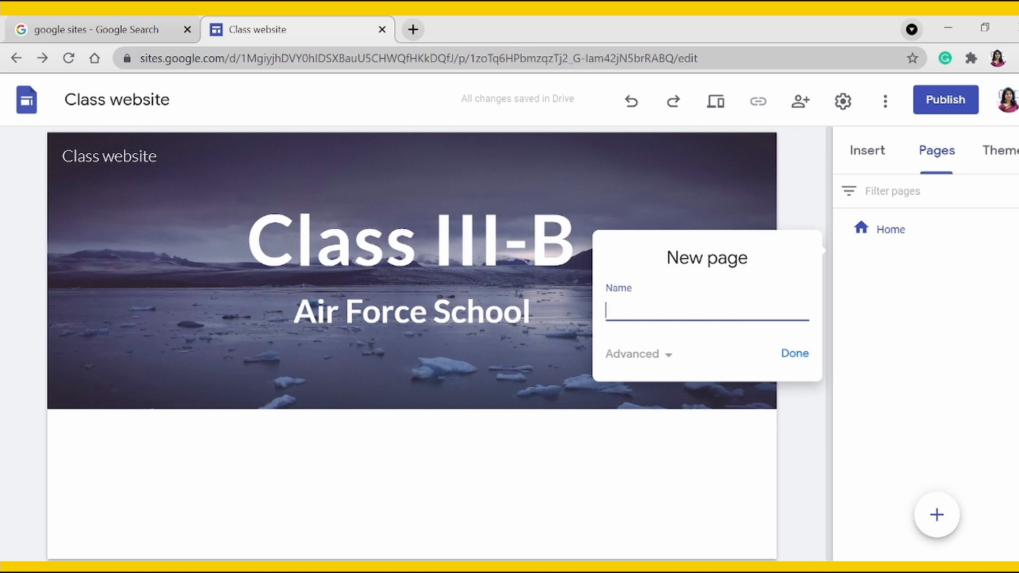
text(Homework)
click(793, 355)
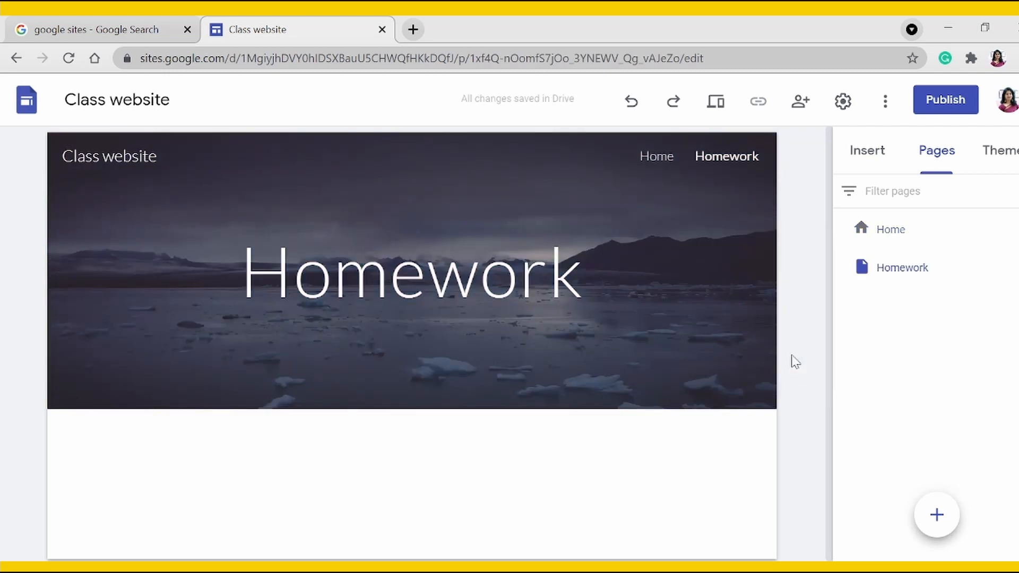
Make the "Homework" page title bold and colour it red
mouse_move(937, 522)
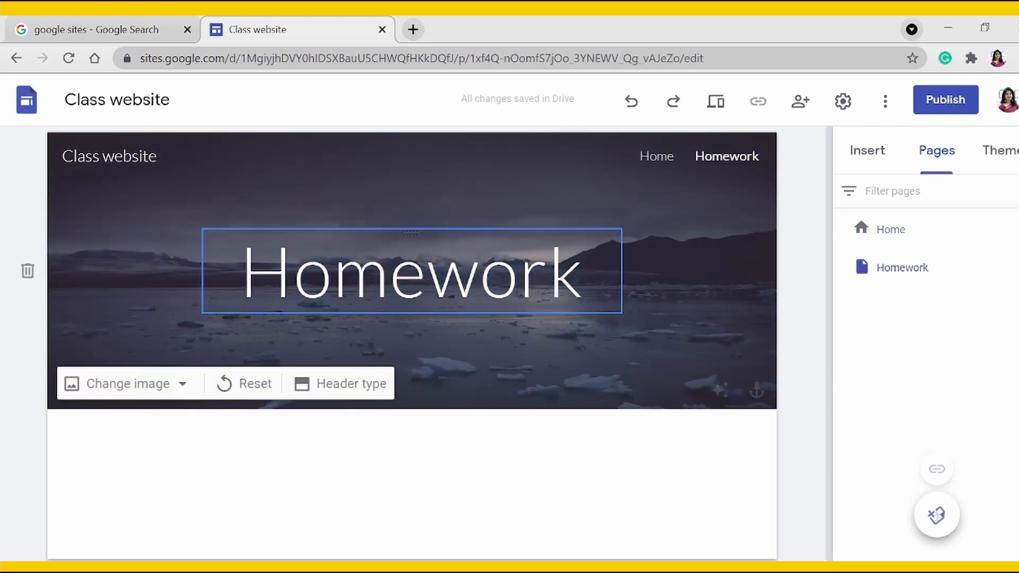
drag(584, 275, 241, 274)
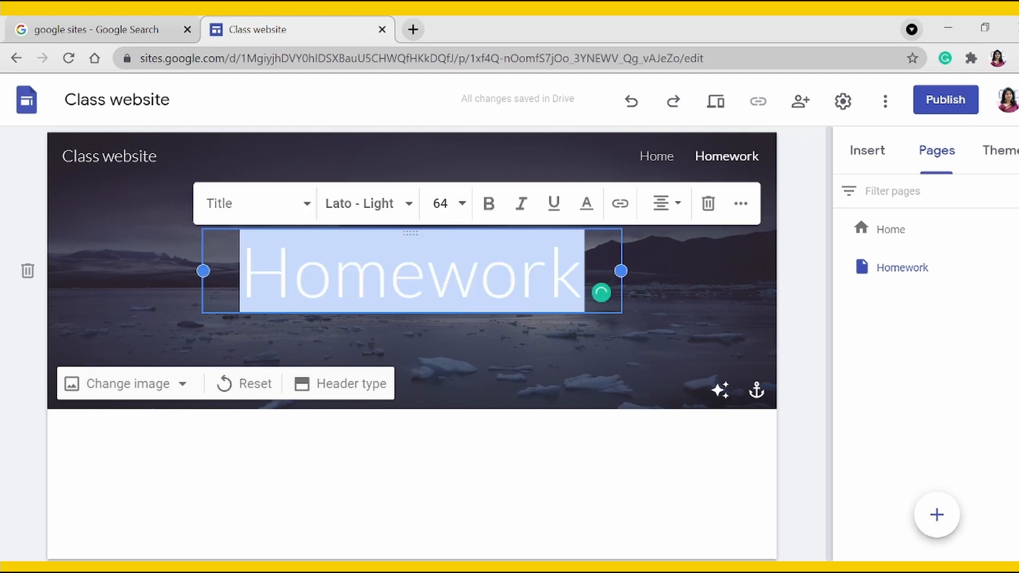
click(490, 206)
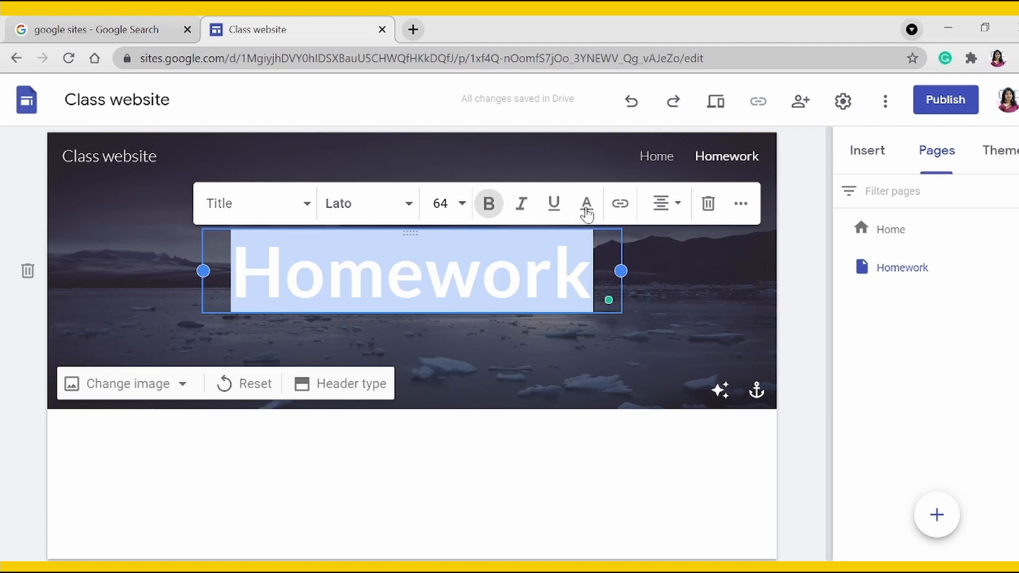
click(586, 209)
click(570, 274)
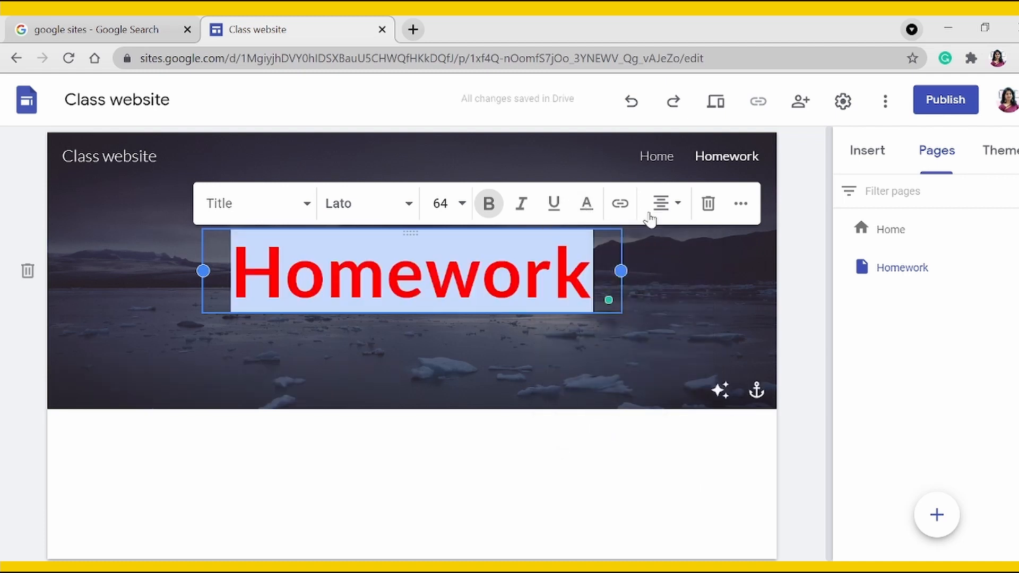
click(697, 297)
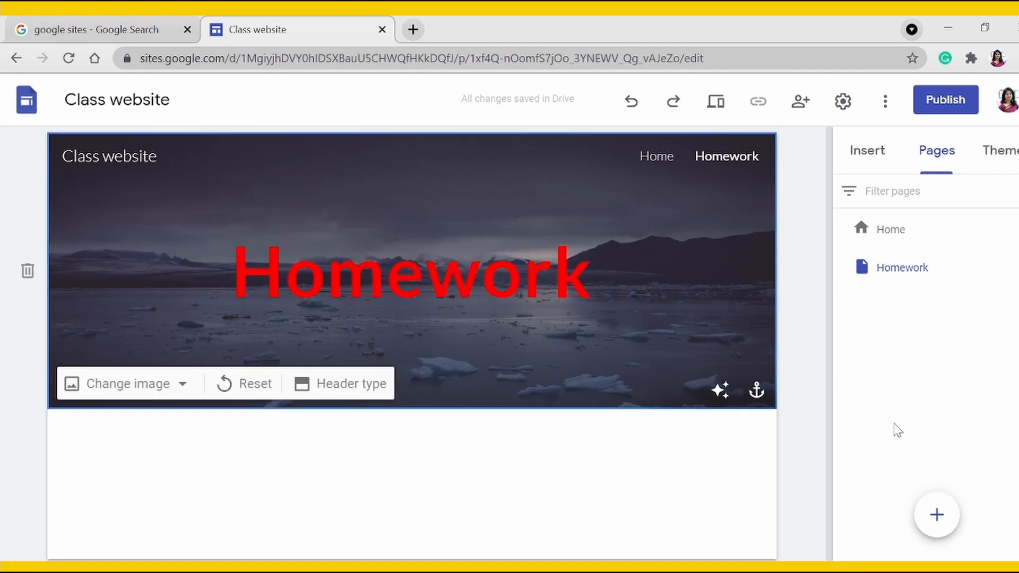
Add two more pages to the site, named "Revision" and "Syllabus"
click(936, 523)
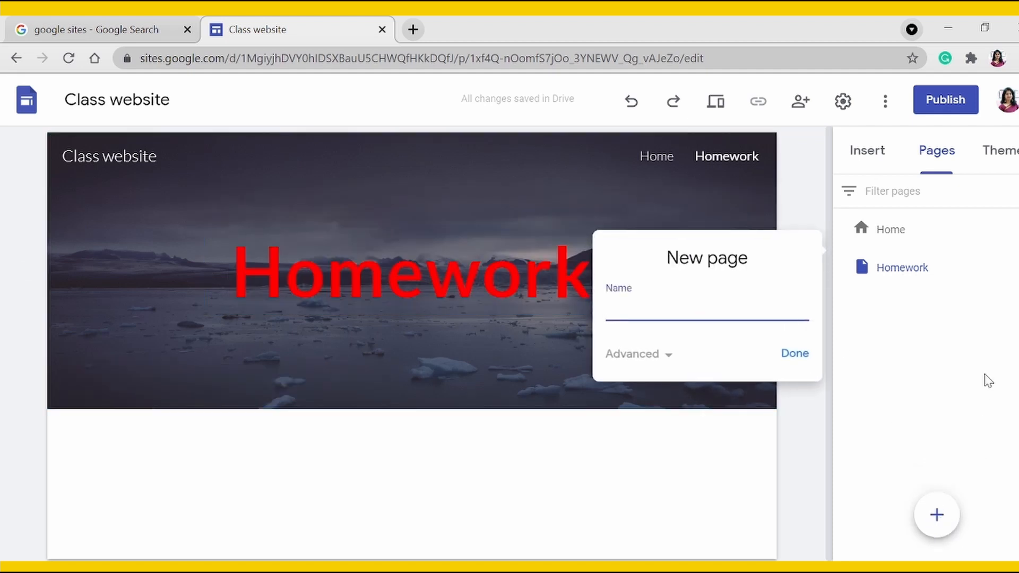
text(Revision)
click(793, 353)
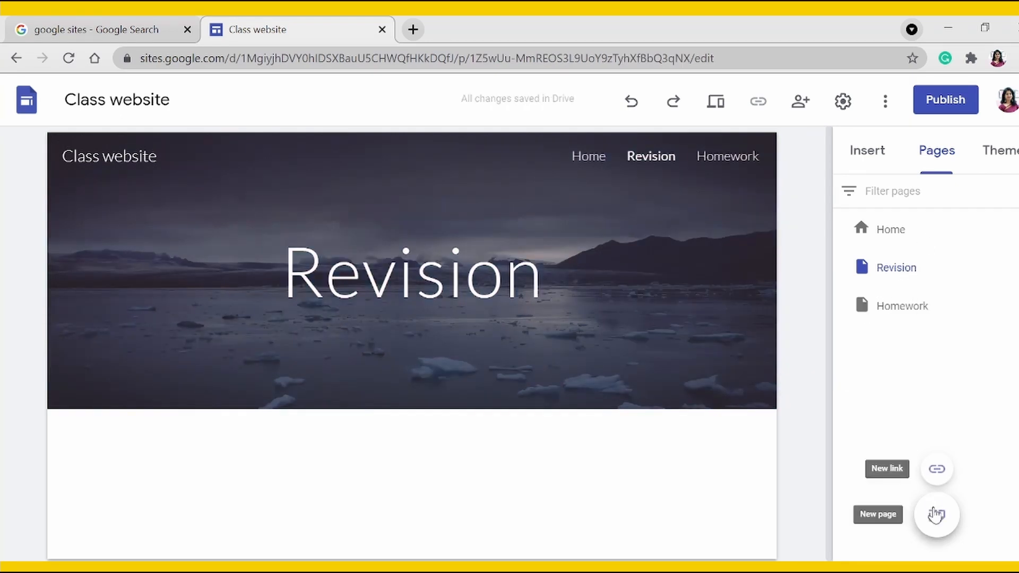
click(937, 523)
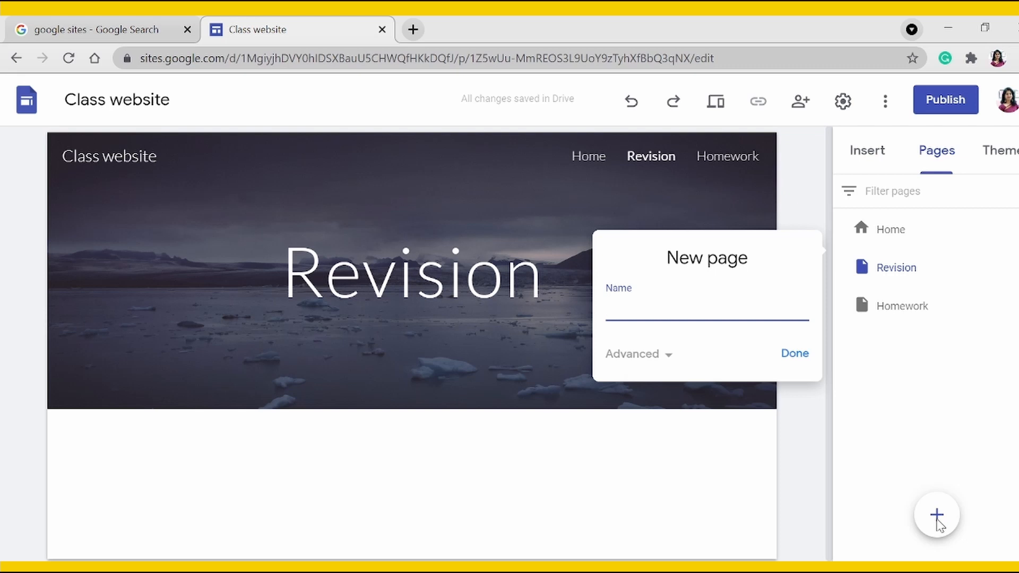
text(Syllabus)
click(802, 357)
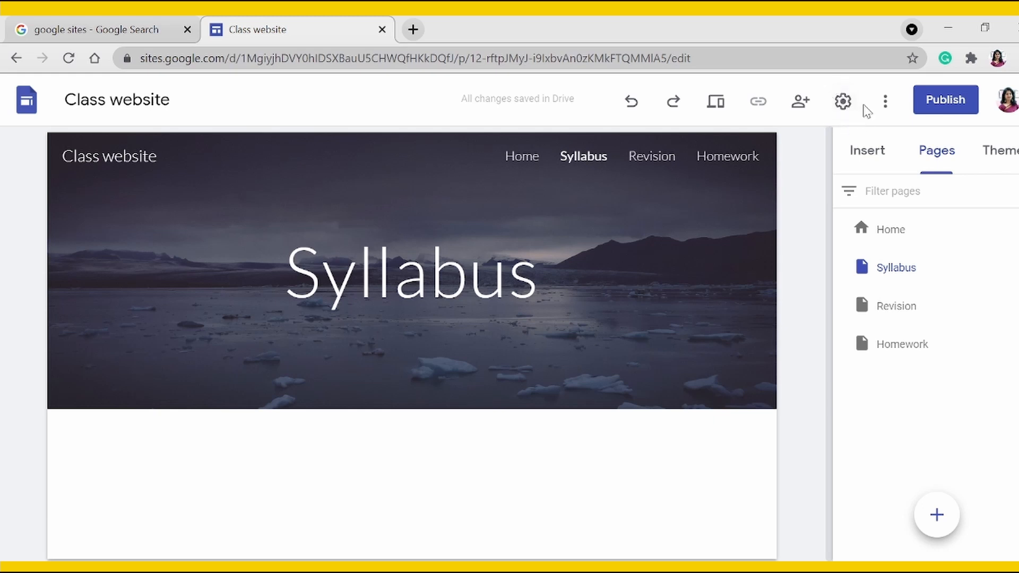
Try the Side navigation mode in the site settings, and set the mode back to Top
click(844, 104)
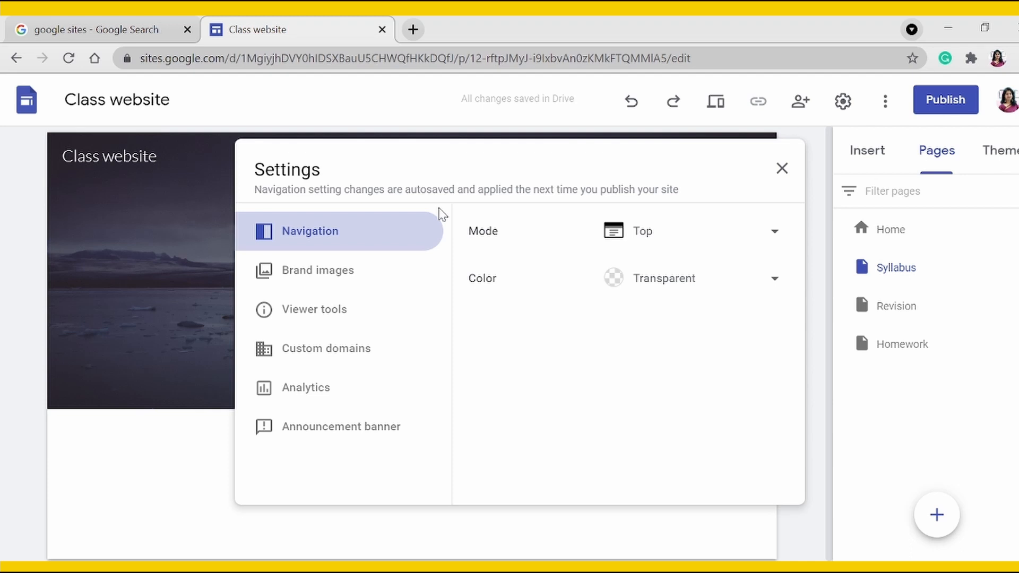
click(302, 237)
click(644, 231)
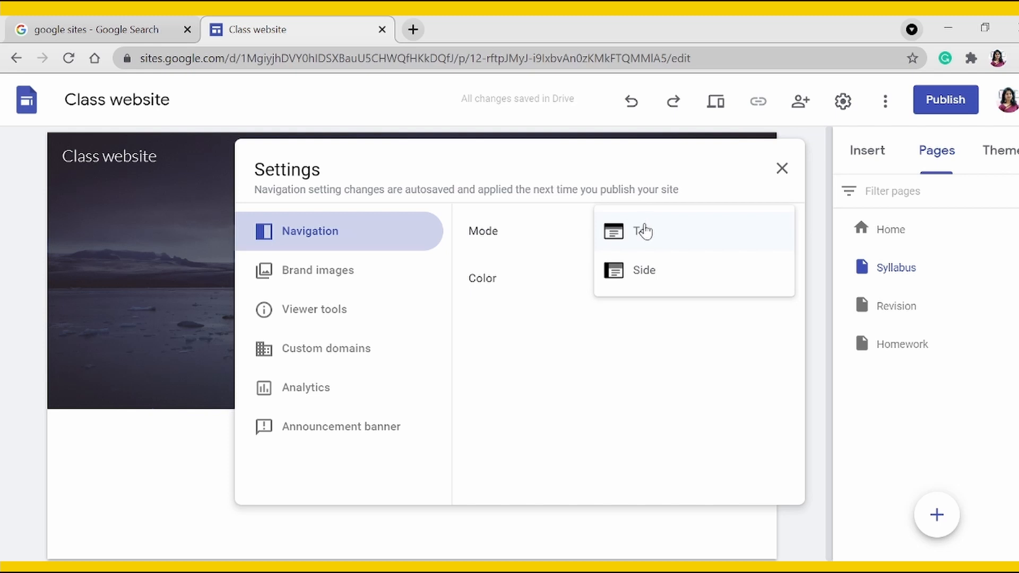
click(647, 271)
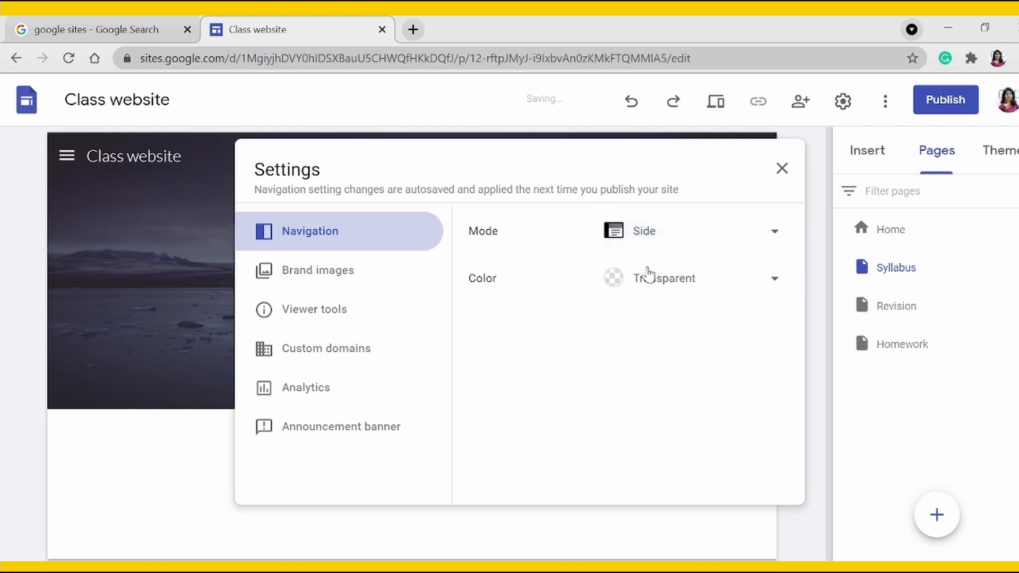
click(641, 233)
click(644, 202)
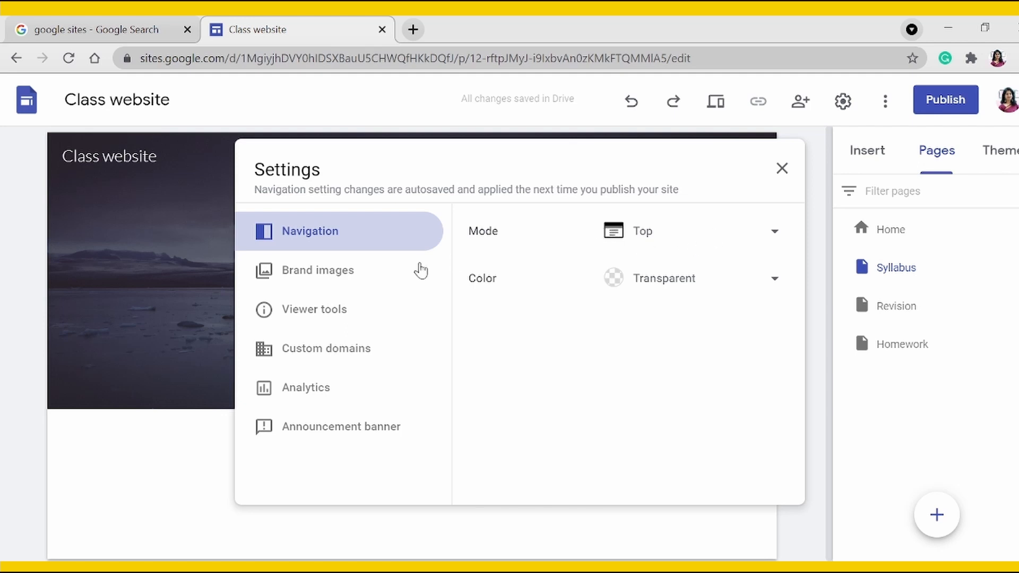
click(325, 272)
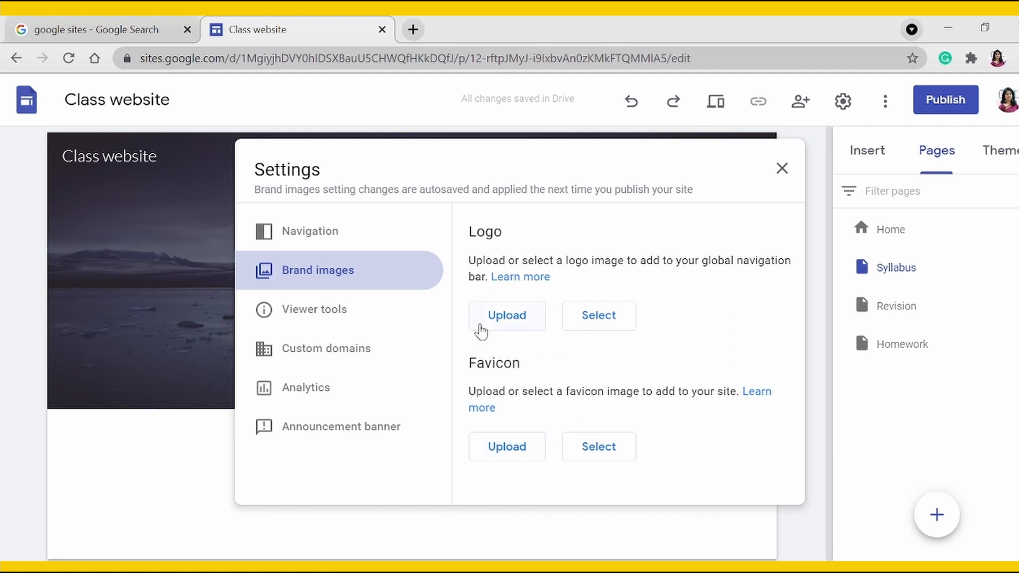
Turn on the site's announcement banner with the message "Health is Wealth"
click(328, 427)
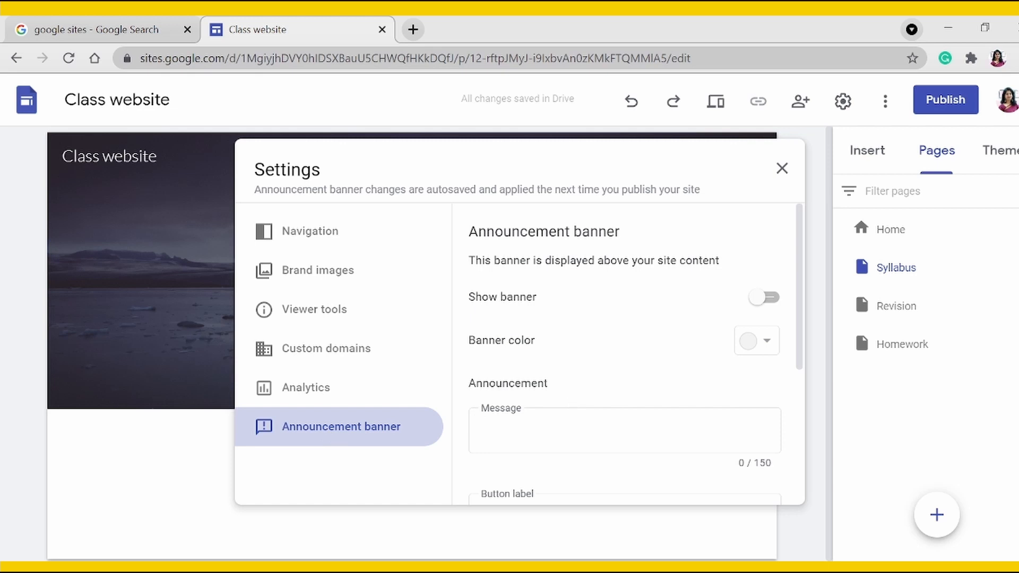
scroll(540, 451, down, 5)
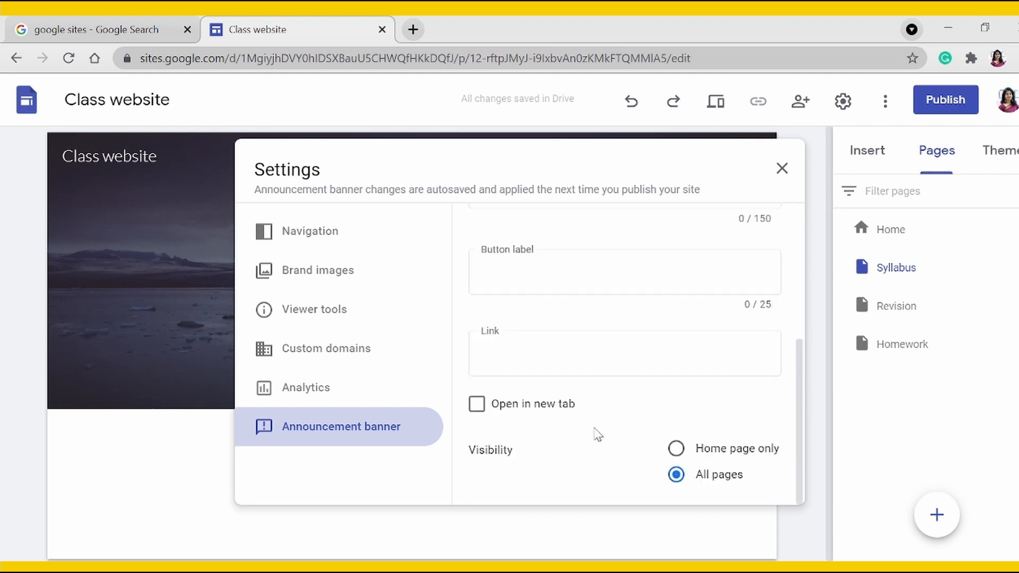
click(673, 453)
scroll(629, 429, up, 3)
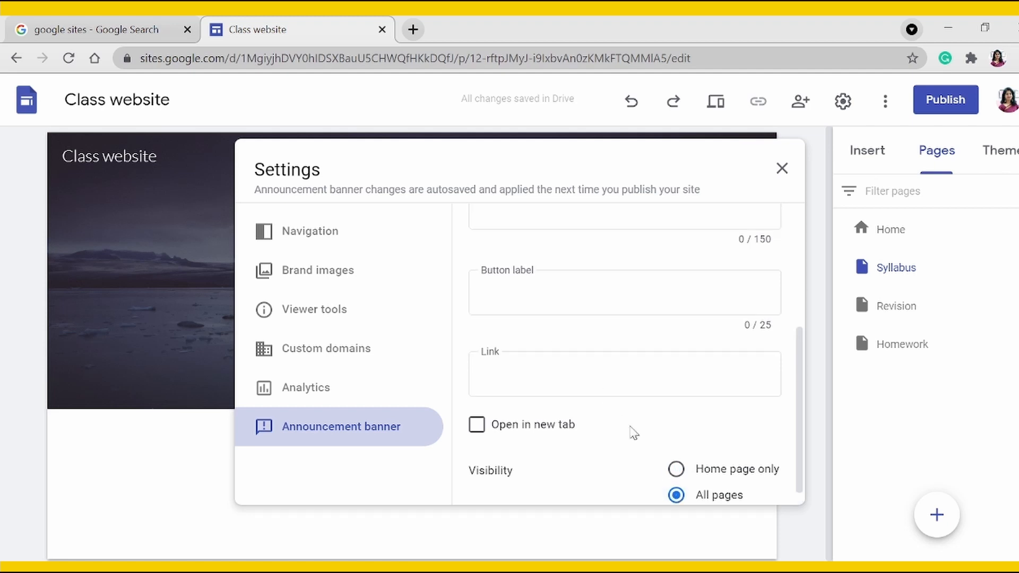
click(624, 349)
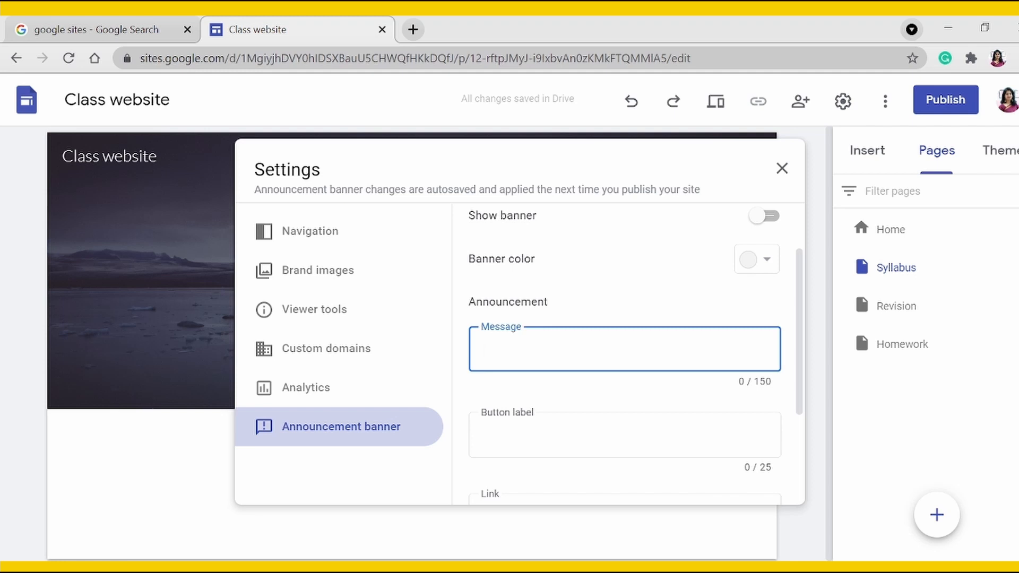
text(Health is Wealth)
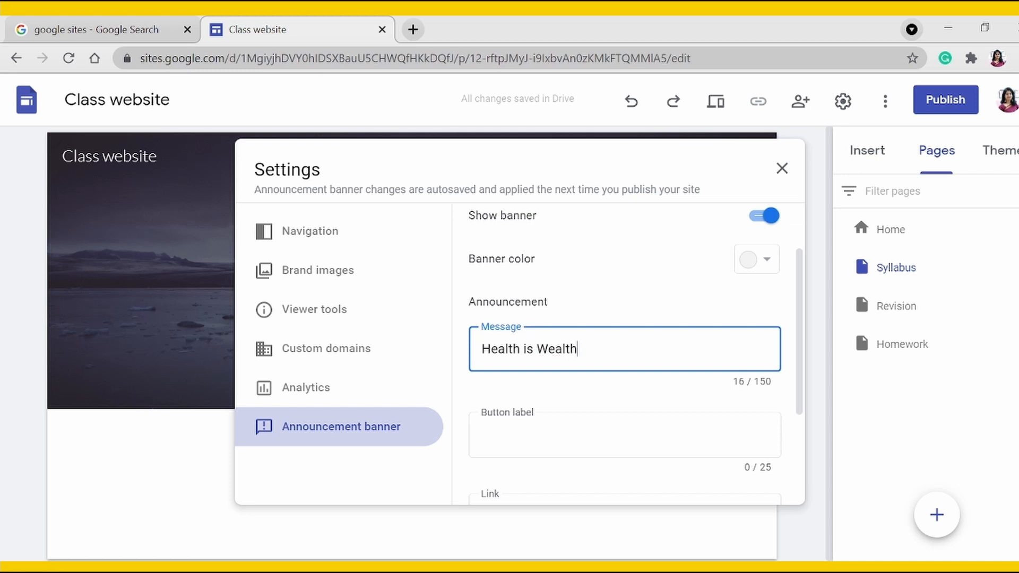
Limit the announcement banner's visibility to the home page only, and open the Home page to view it
scroll(624, 350, down, 3)
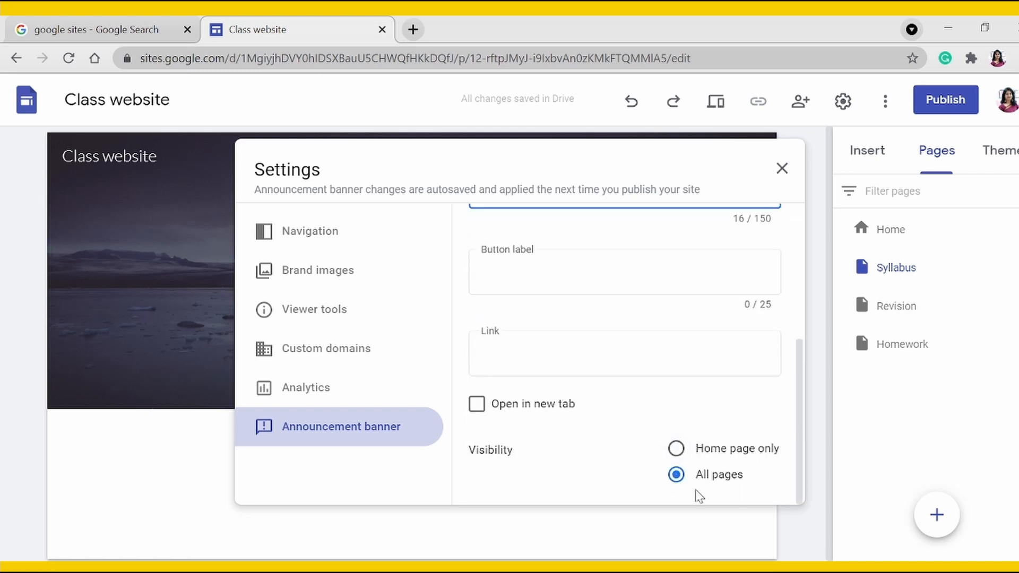
click(676, 448)
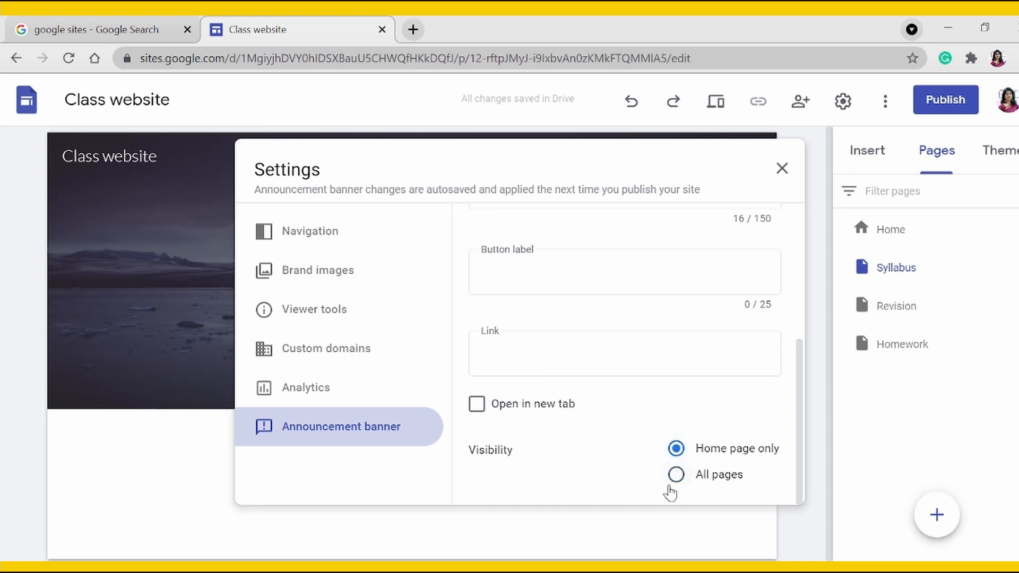
click(782, 168)
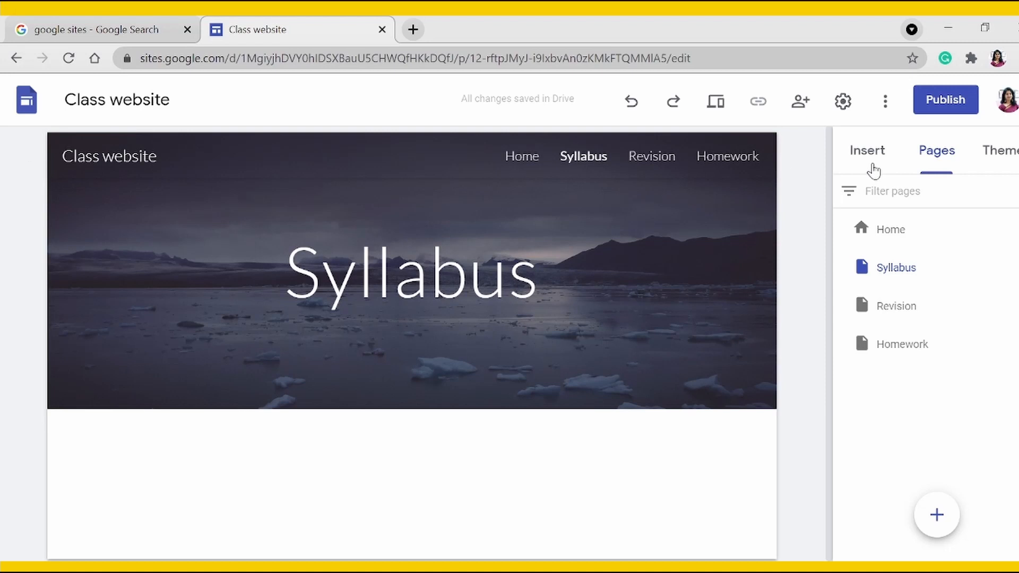
click(887, 232)
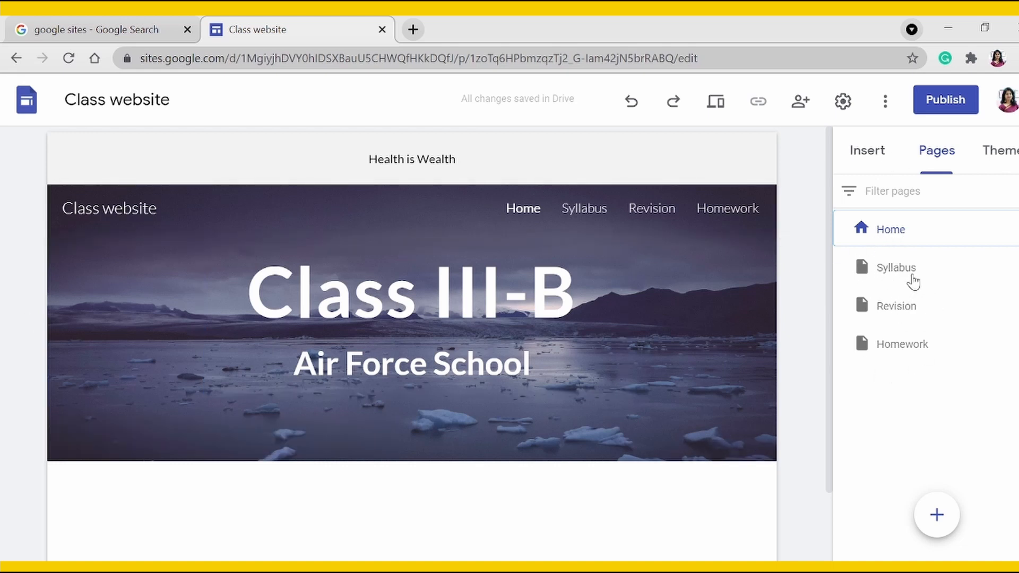
Insert a text box below the Home page header reading "Welcome to the class website."
scroll(520, 375, down, 2)
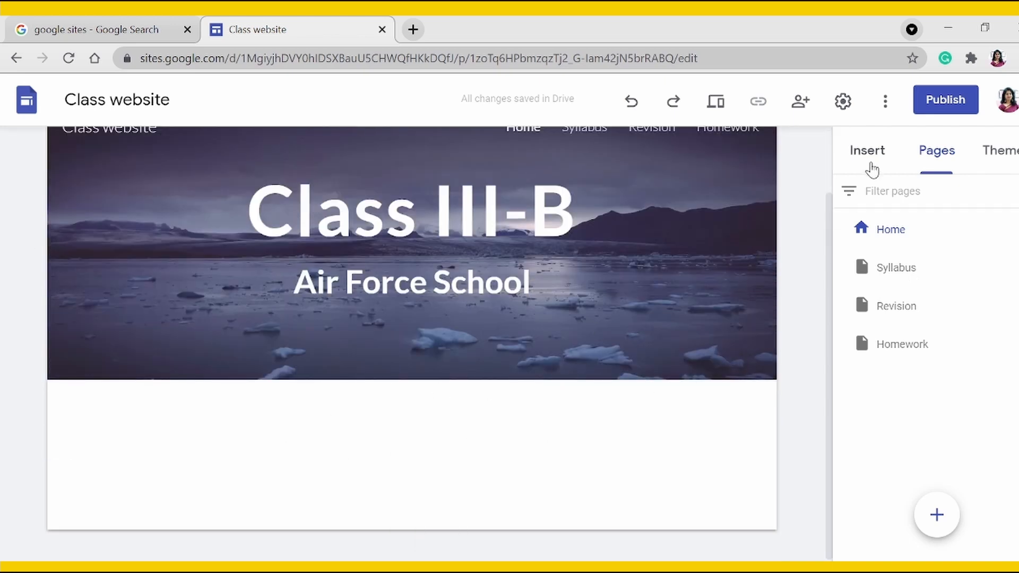
click(867, 154)
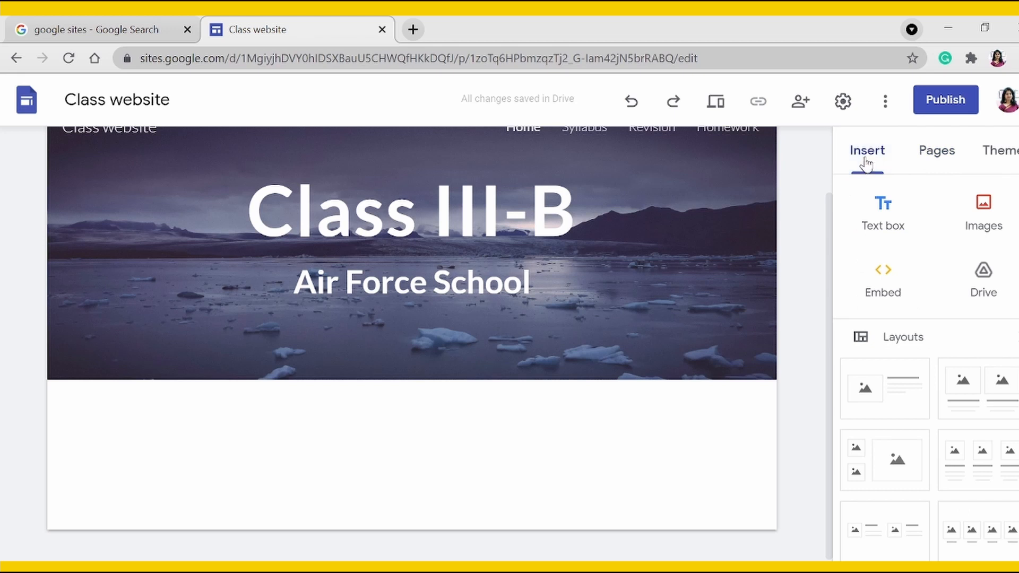
click(876, 220)
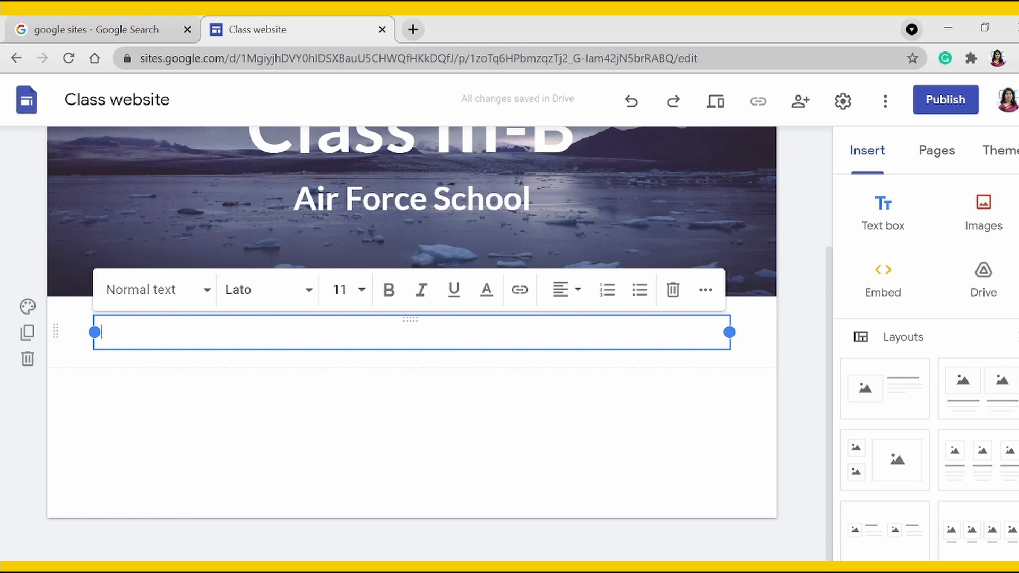
text(Welcome to)
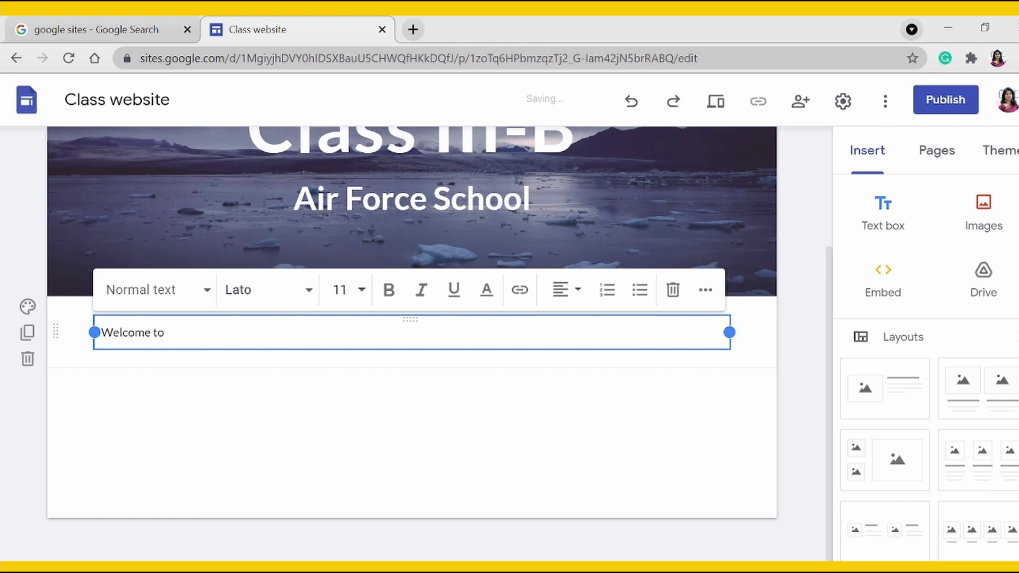
text( the class websi)
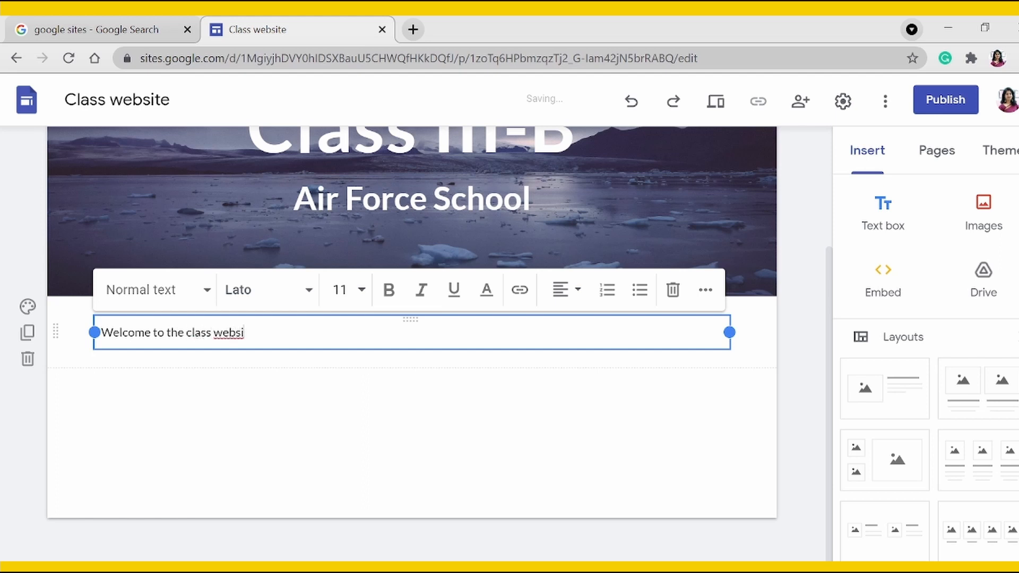
text(te.)
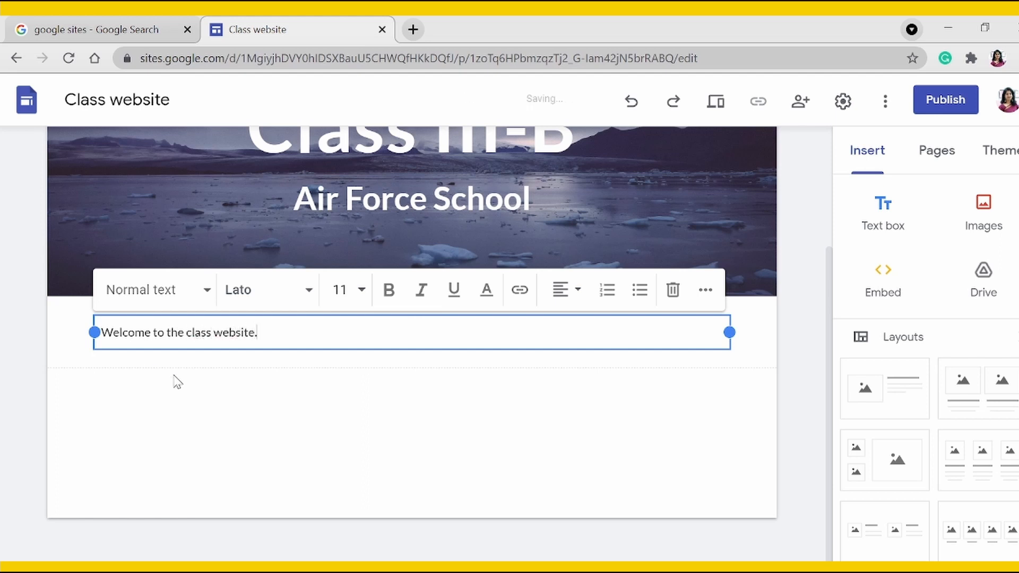
Set the font size of the whole welcome text to 14
key(ctrl+a)
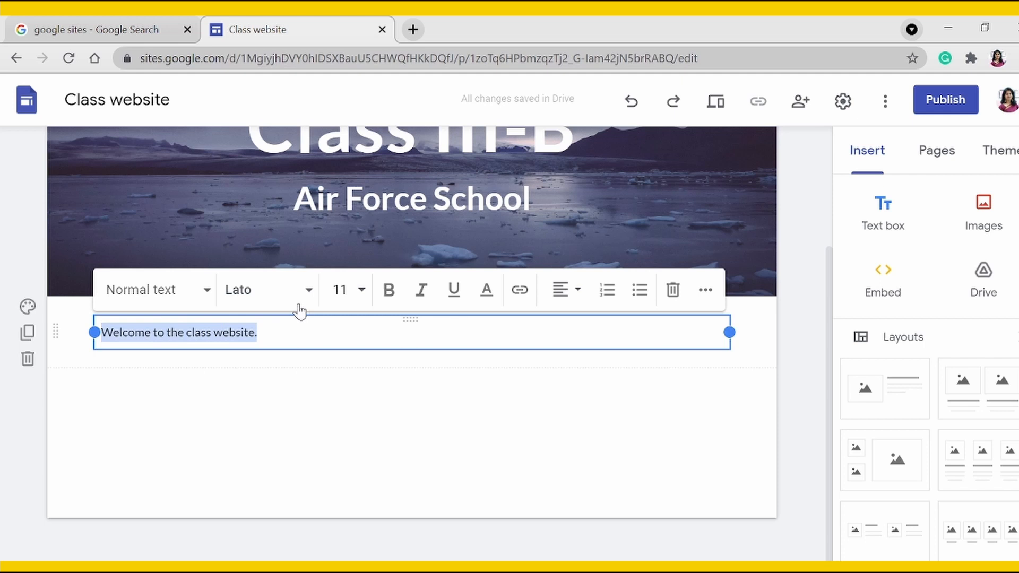
click(360, 290)
click(338, 532)
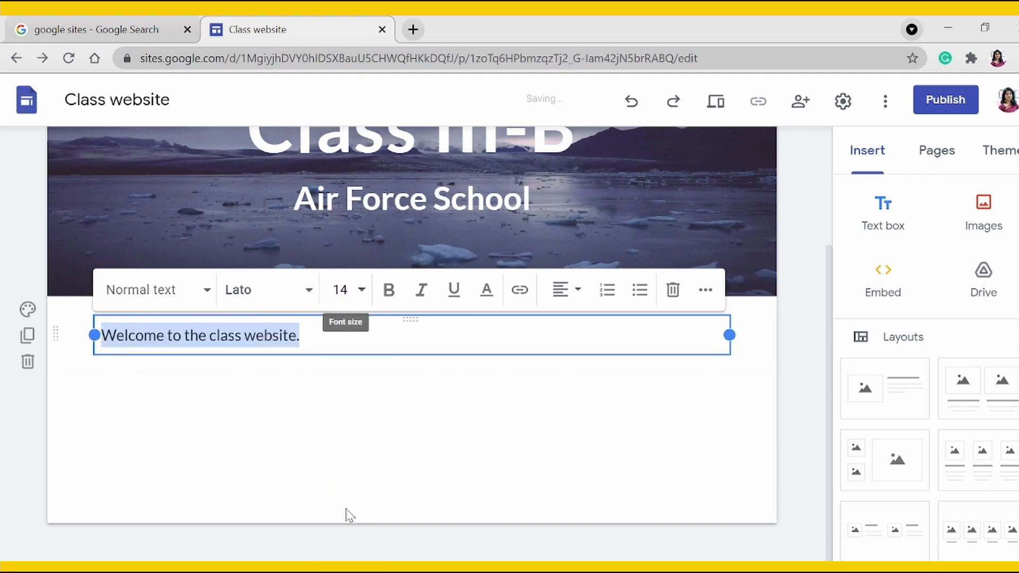
Make the welcome text bold, italic and underlined, and centre it in its text box
click(389, 289)
click(423, 297)
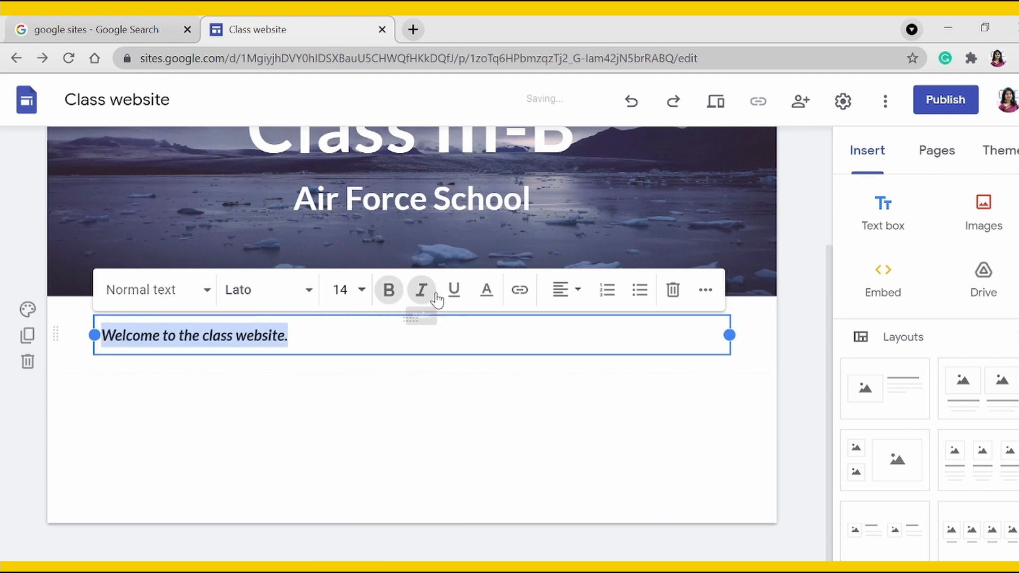
click(453, 291)
click(566, 298)
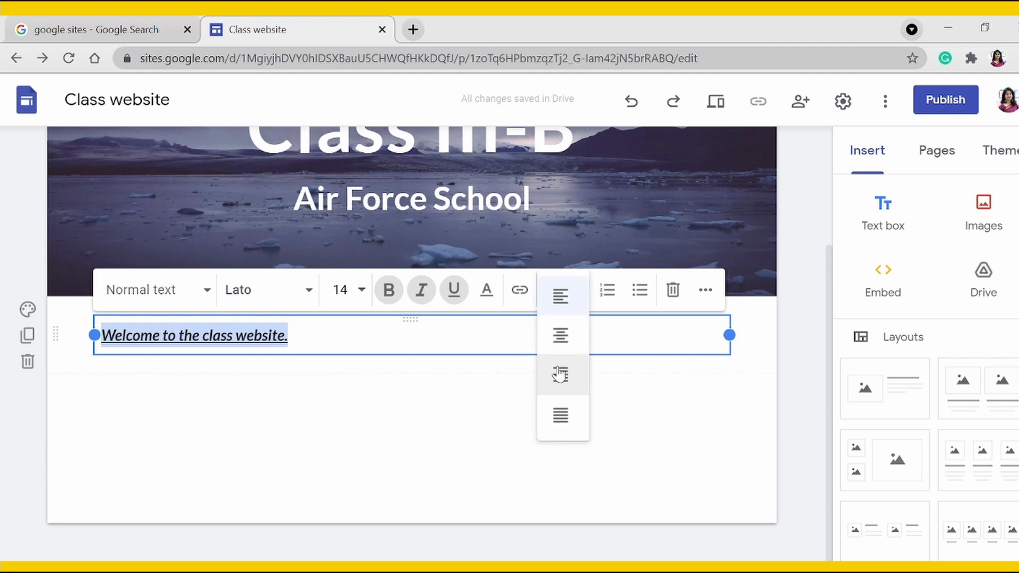
click(561, 338)
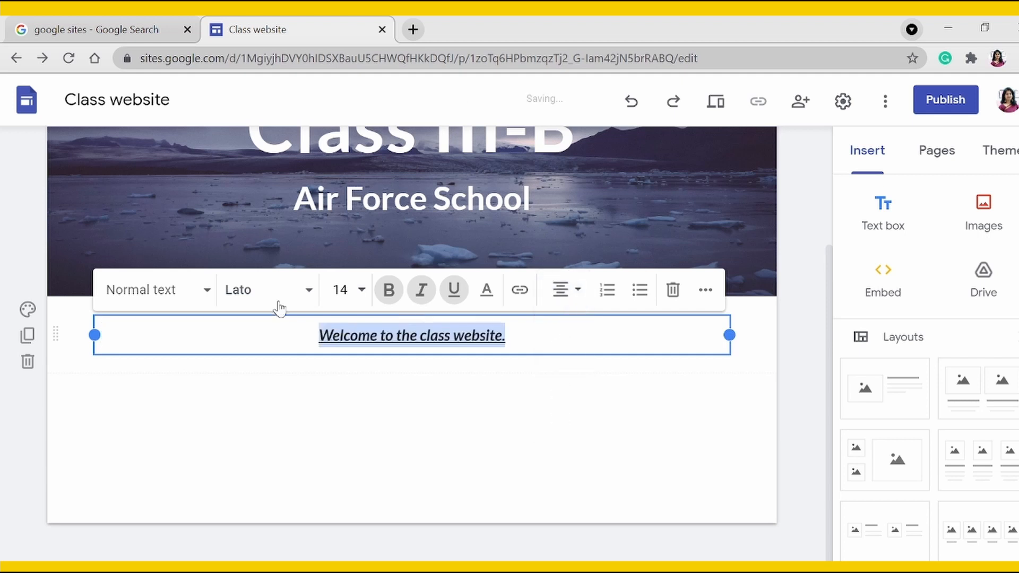
Set the background of the welcome text section to Emphasis 2
click(28, 310)
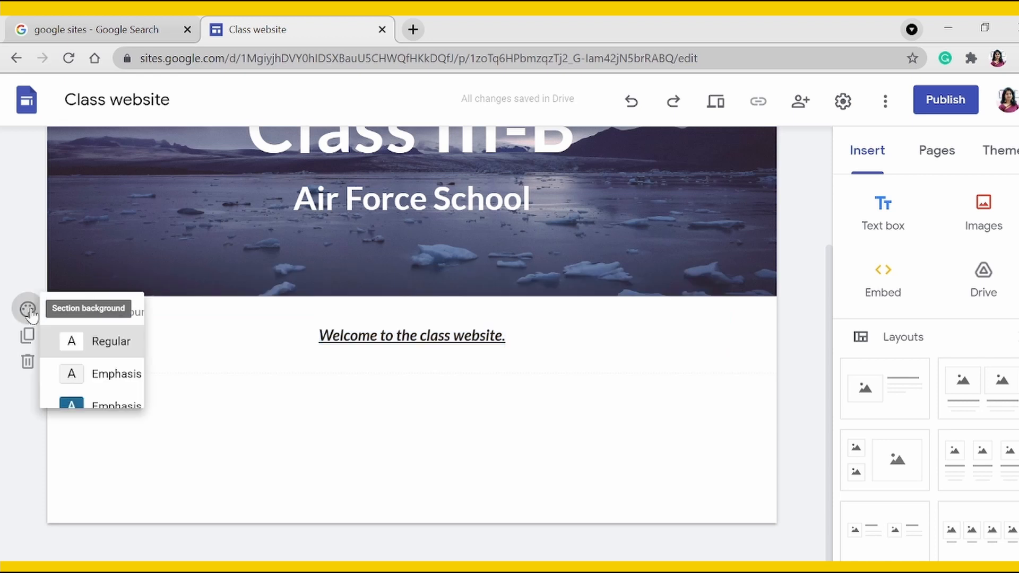
click(137, 343)
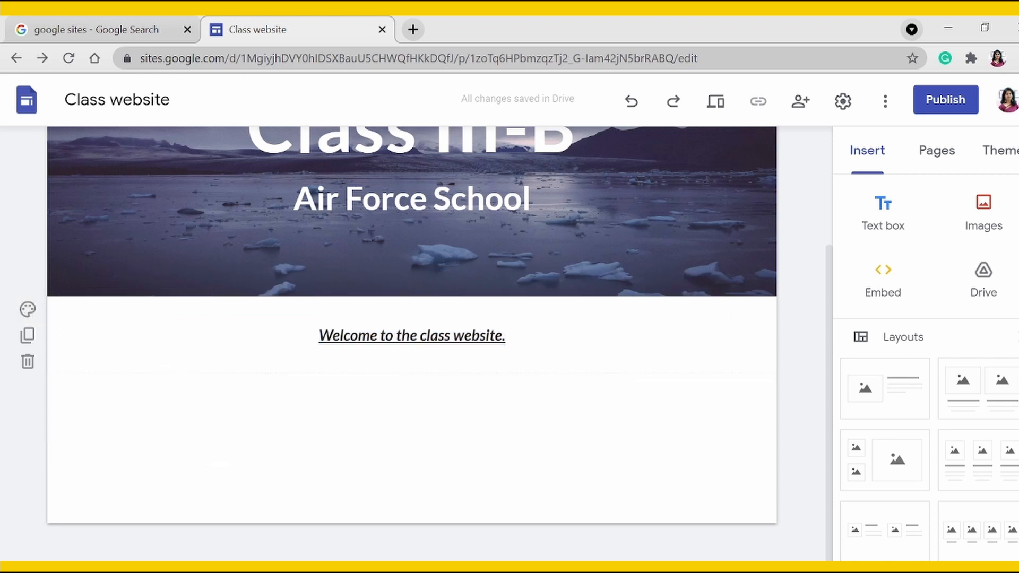
click(27, 308)
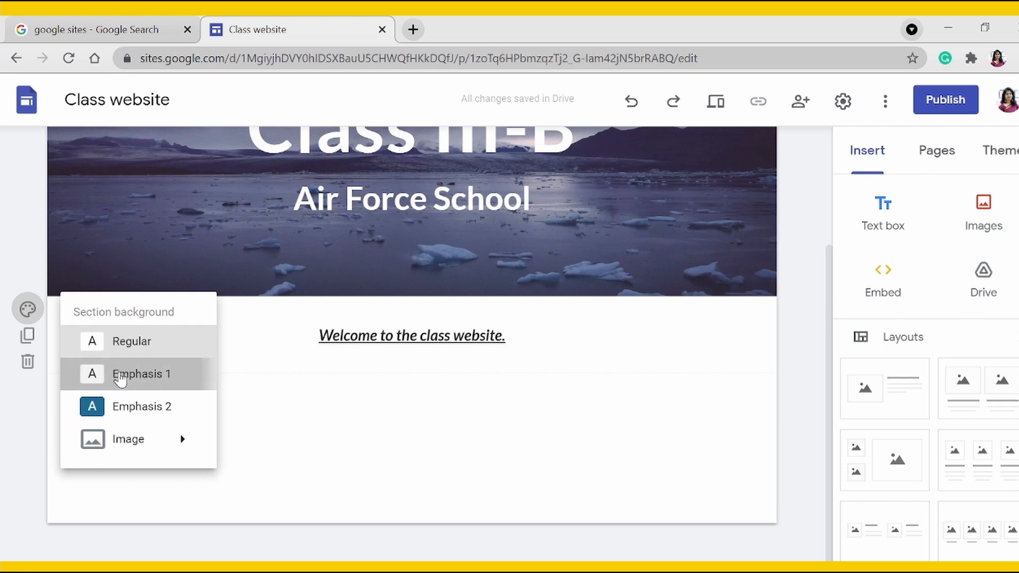
click(120, 373)
click(27, 309)
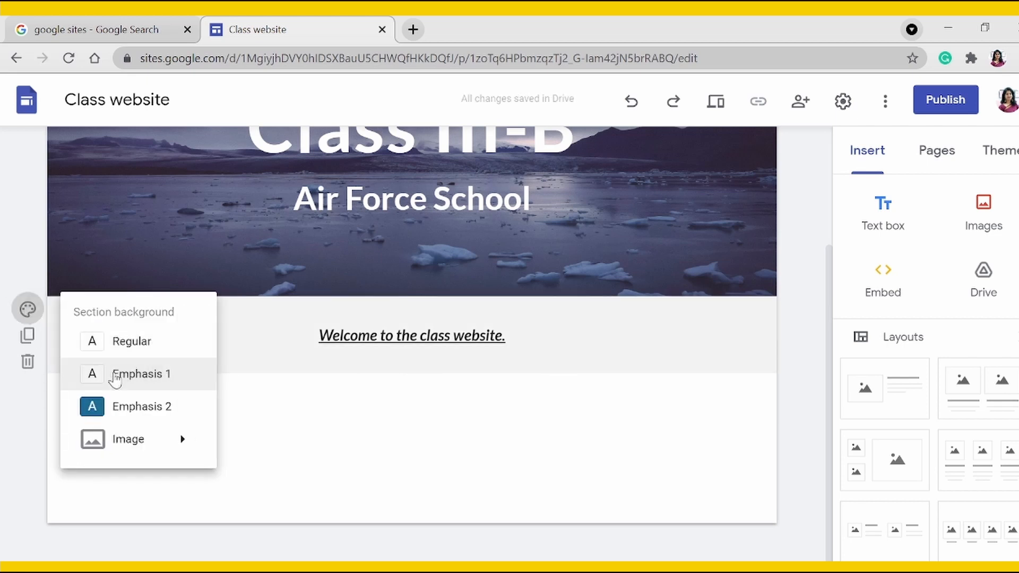
click(122, 407)
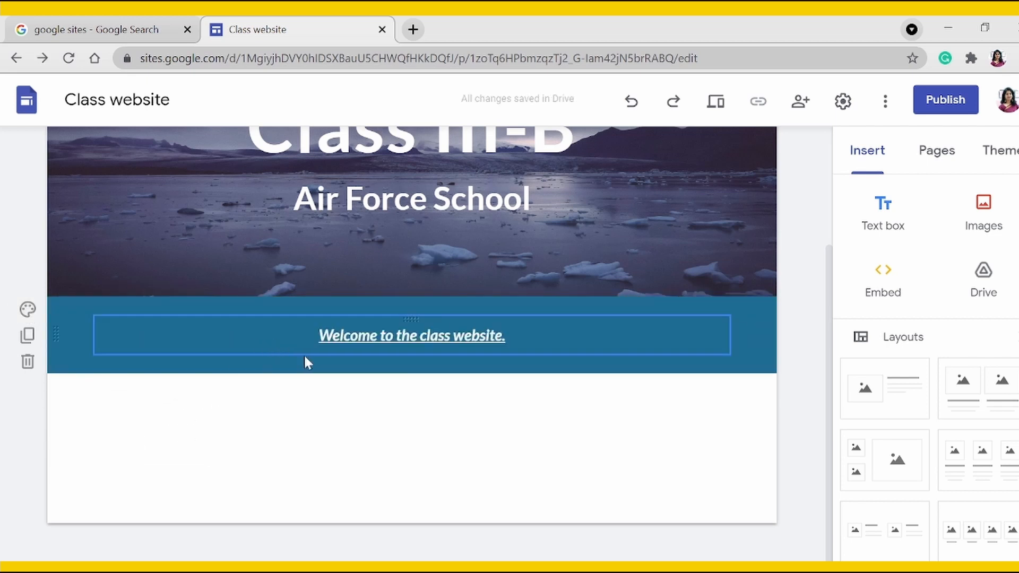
click(27, 309)
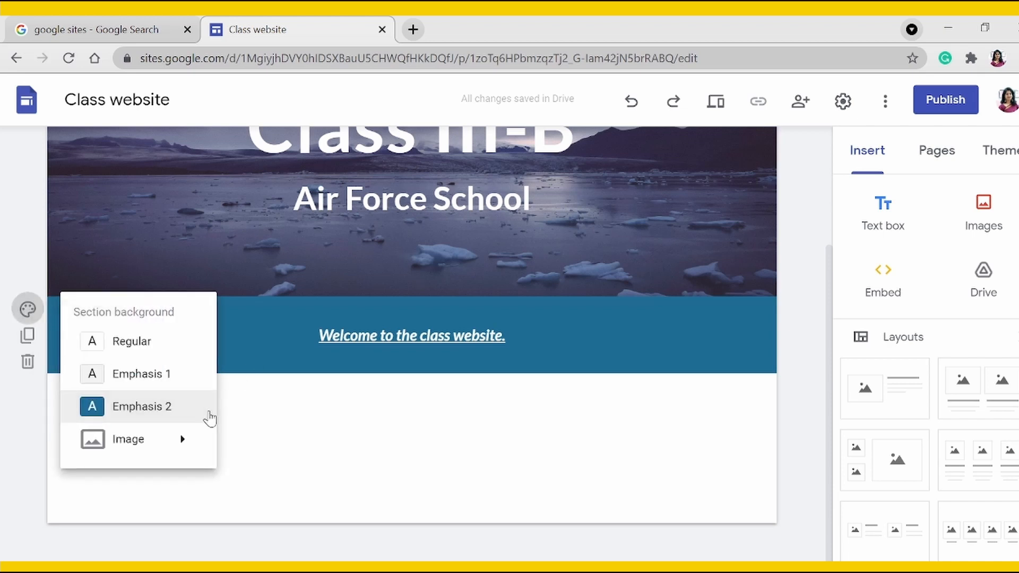
click(284, 416)
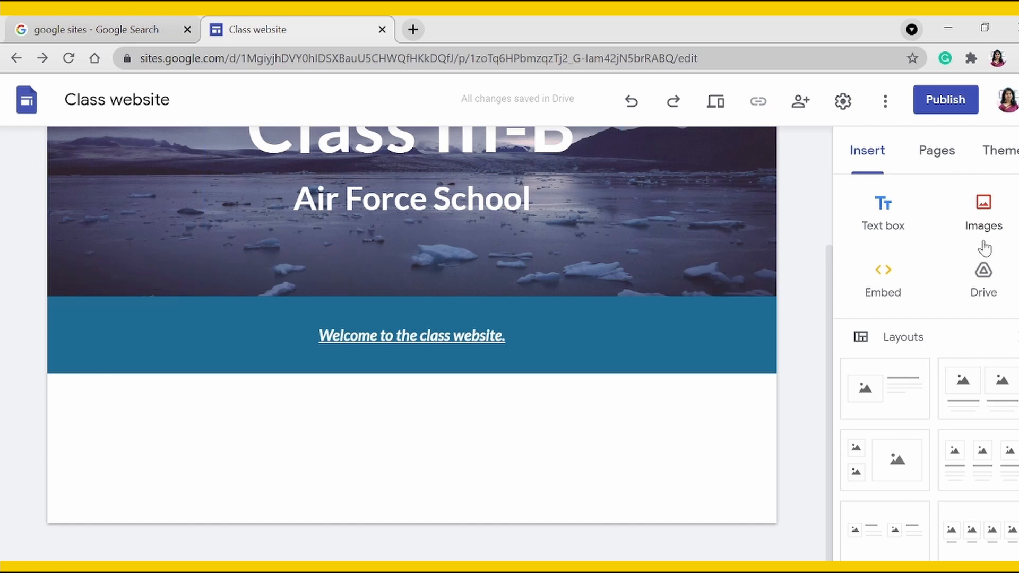
Browse the recent Google Drive images available for insertion on the Home page, and leave the image selection without inserting any
click(983, 217)
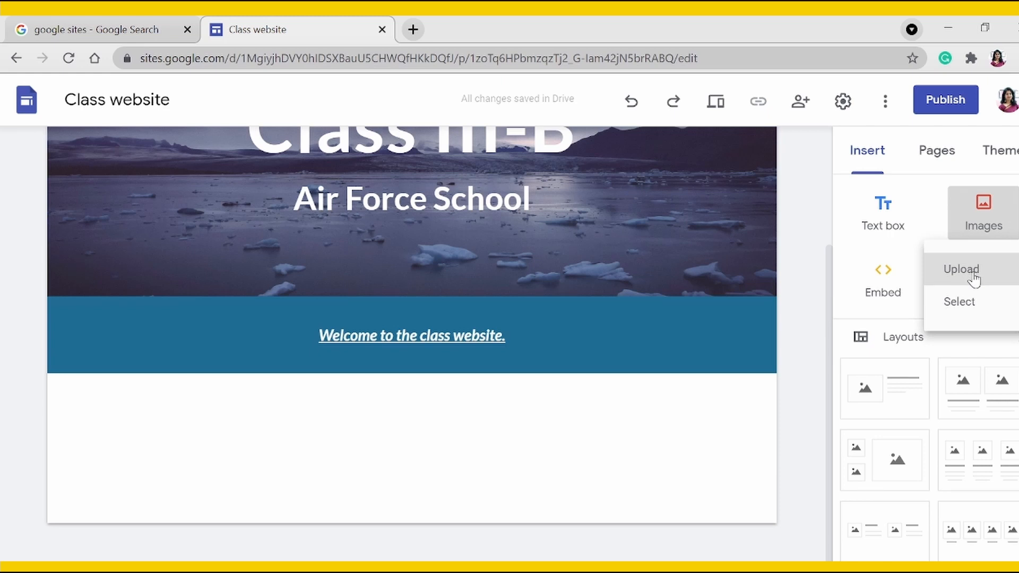
click(961, 304)
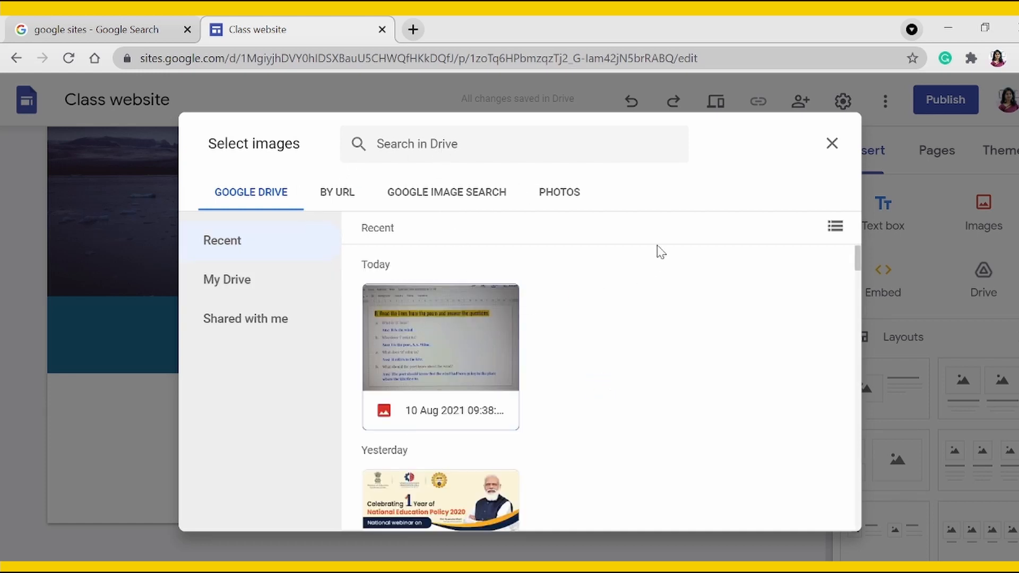
scroll(546, 318, down, 3)
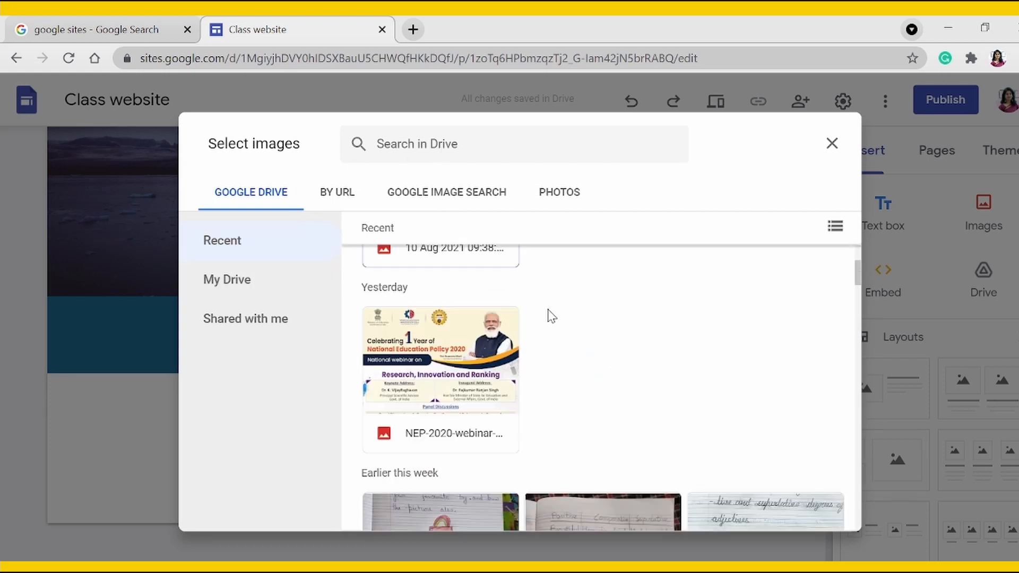
scroll(550, 316, down, 2)
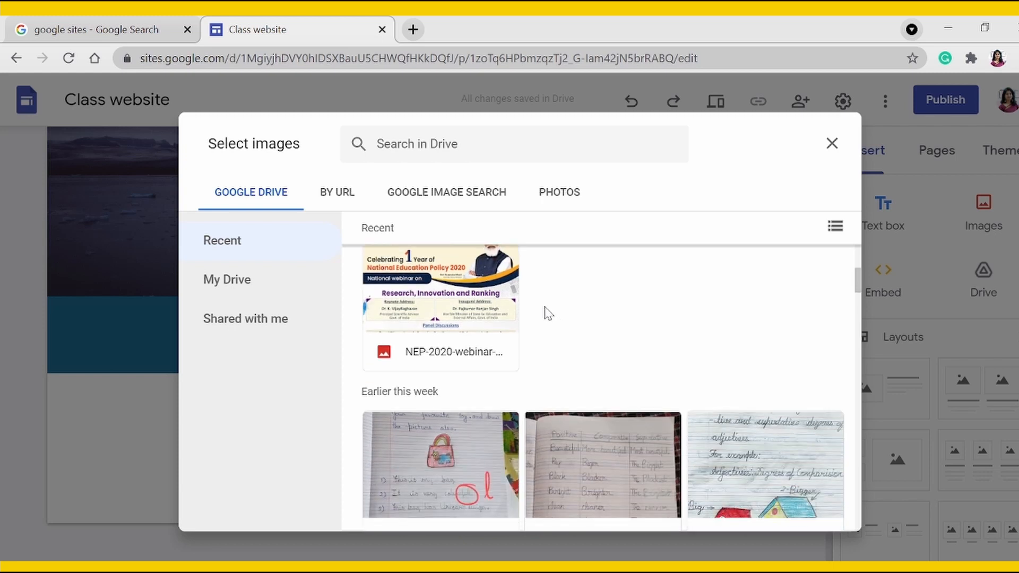
scroll(546, 310, down, 5)
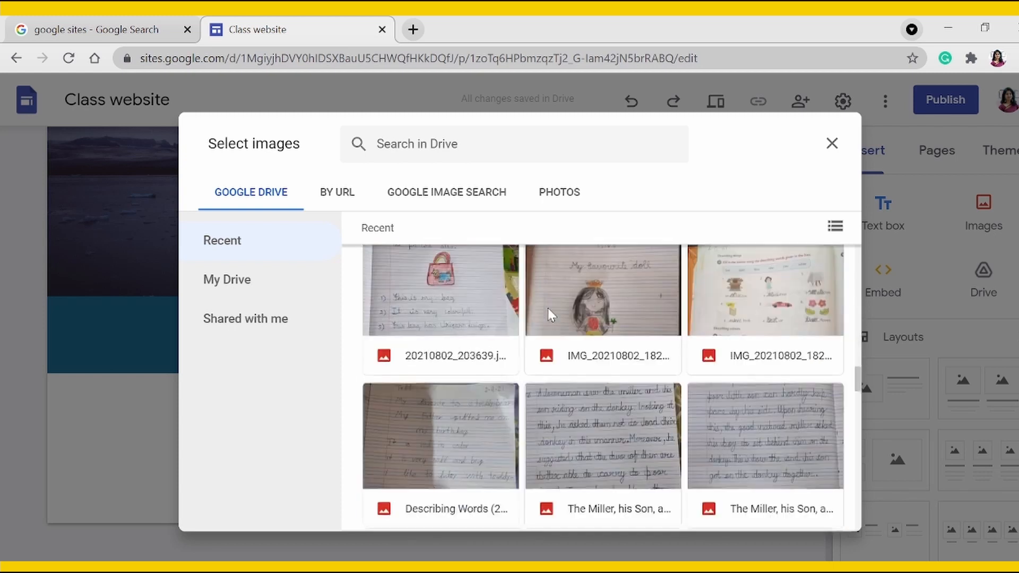
scroll(547, 308, down, 10)
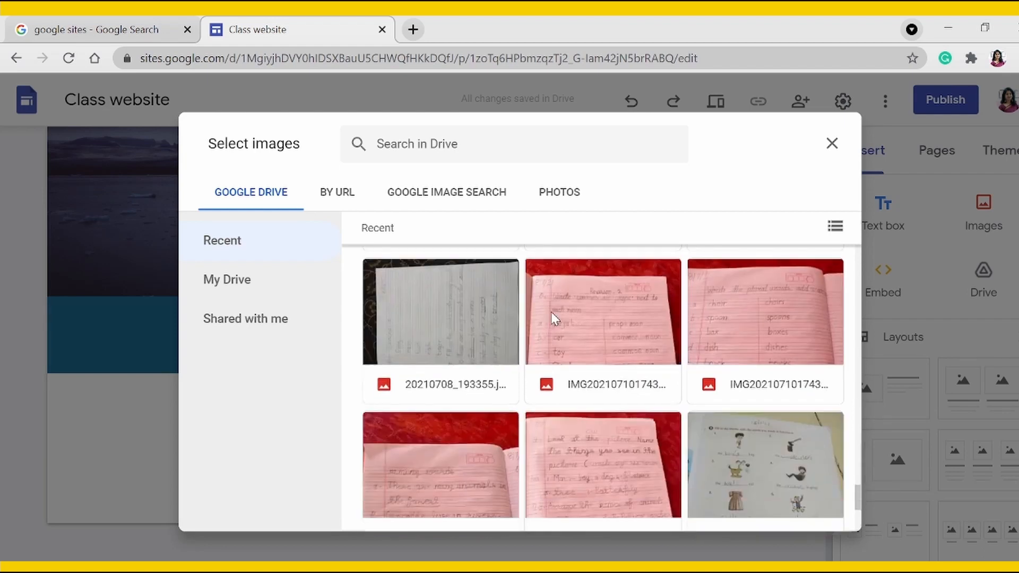
scroll(551, 311, down, 5)
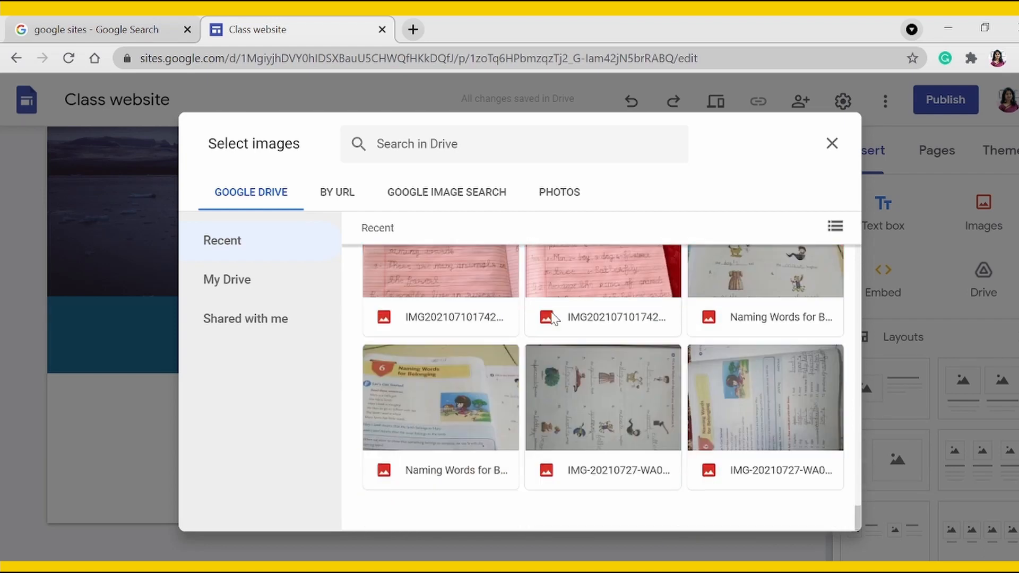
click(832, 146)
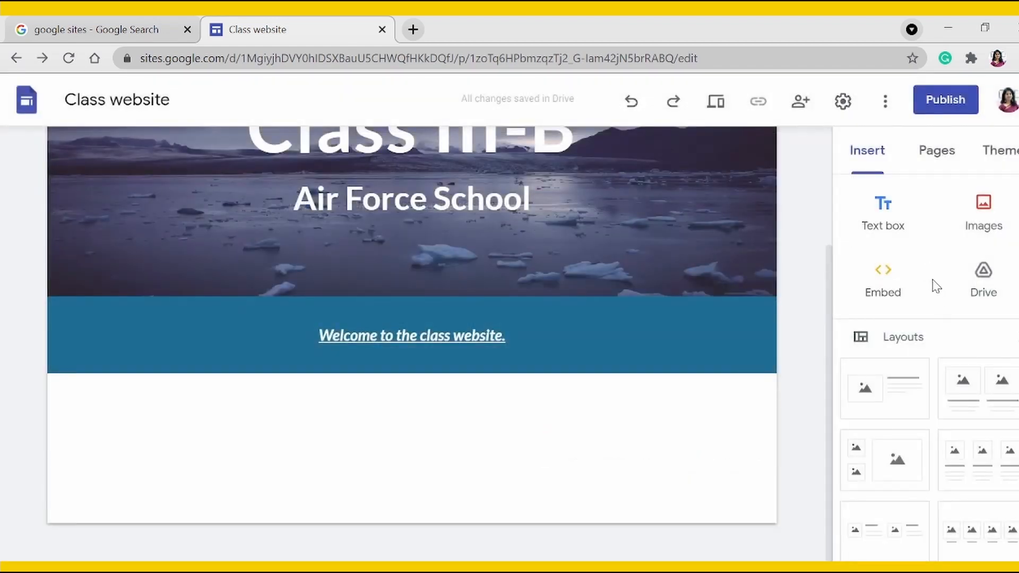
Insert a button named "Revision" below the welcome section, linked to the site's Revision page
scroll(959, 314, down, 3)
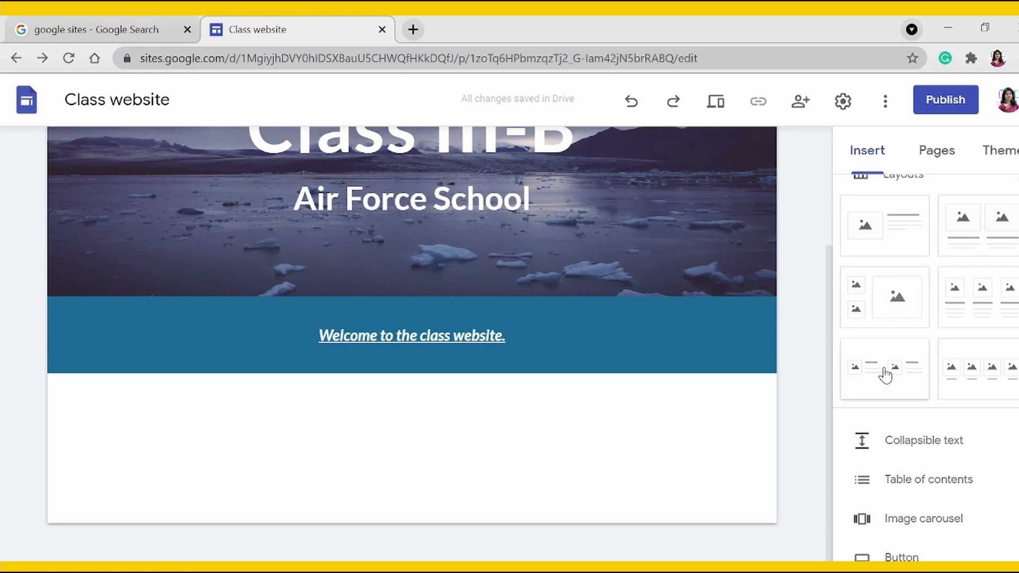
scroll(891, 366, down, 3)
scroll(920, 448, down, 4)
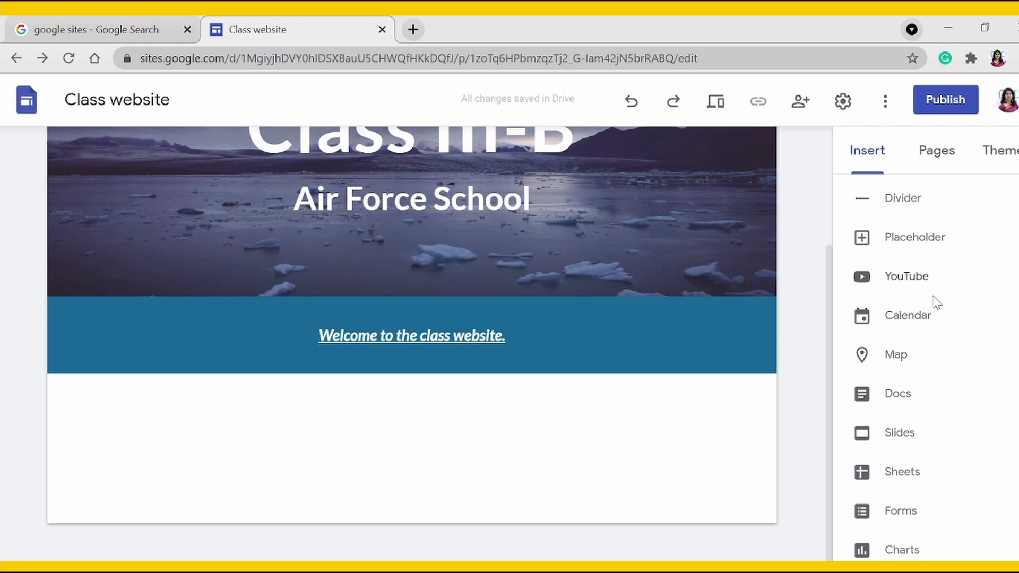
scroll(900, 334, up, 4)
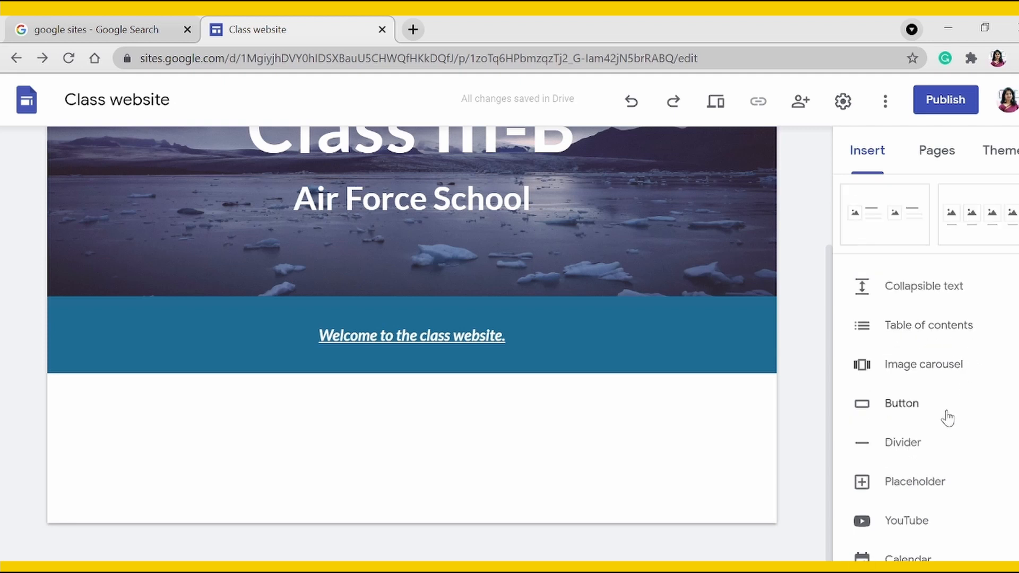
click(890, 406)
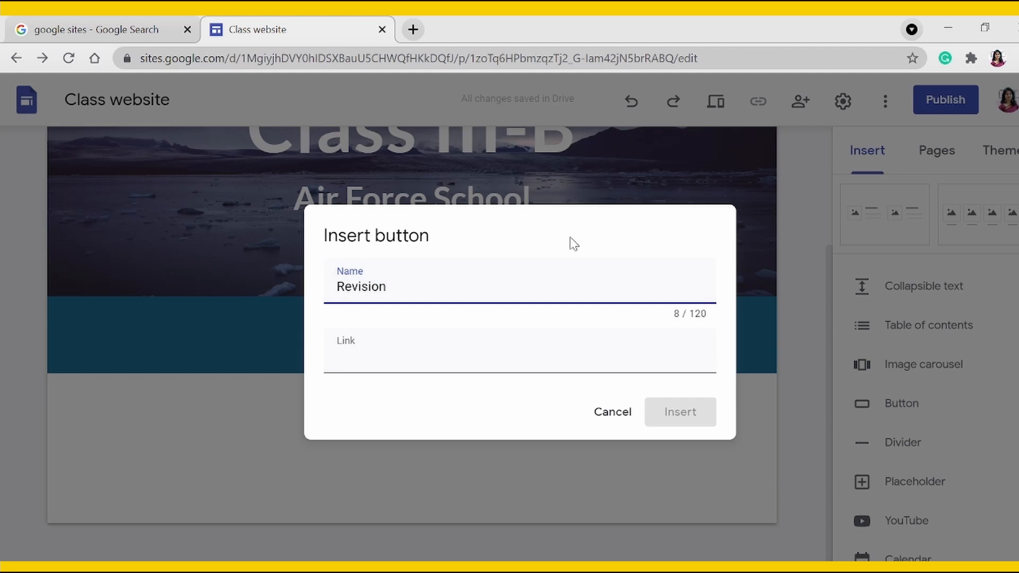
key(Tab)
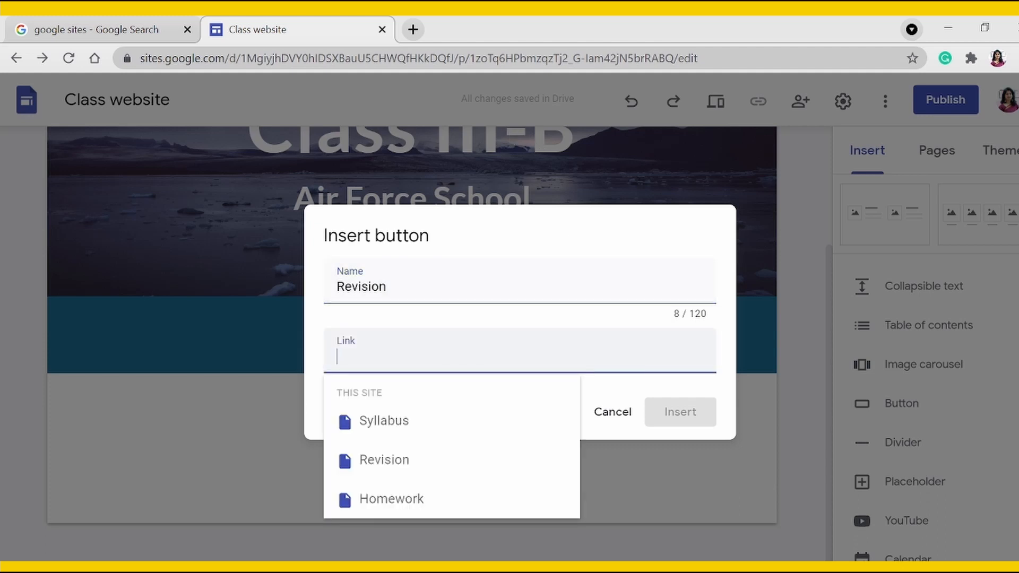
click(396, 462)
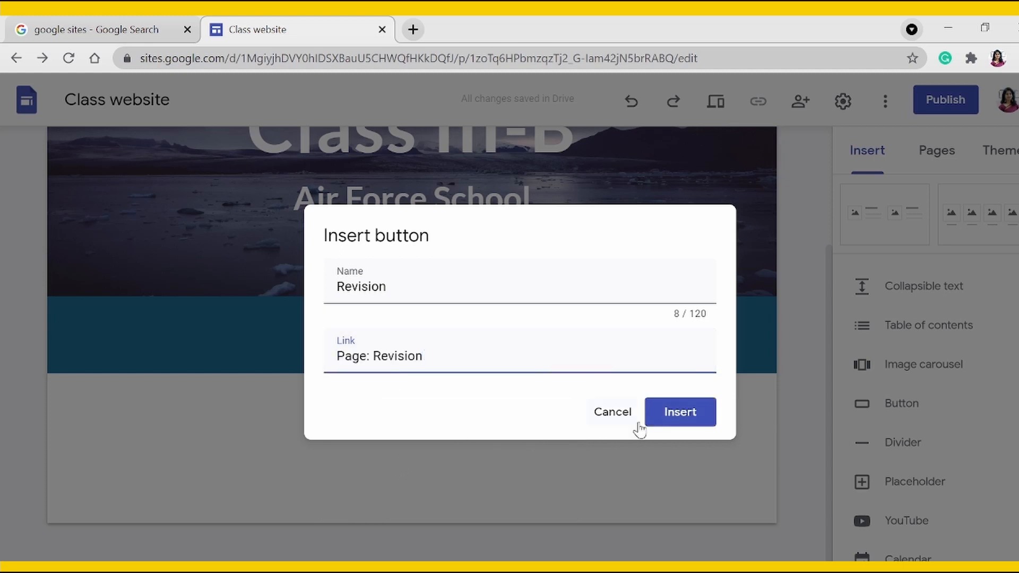
click(677, 417)
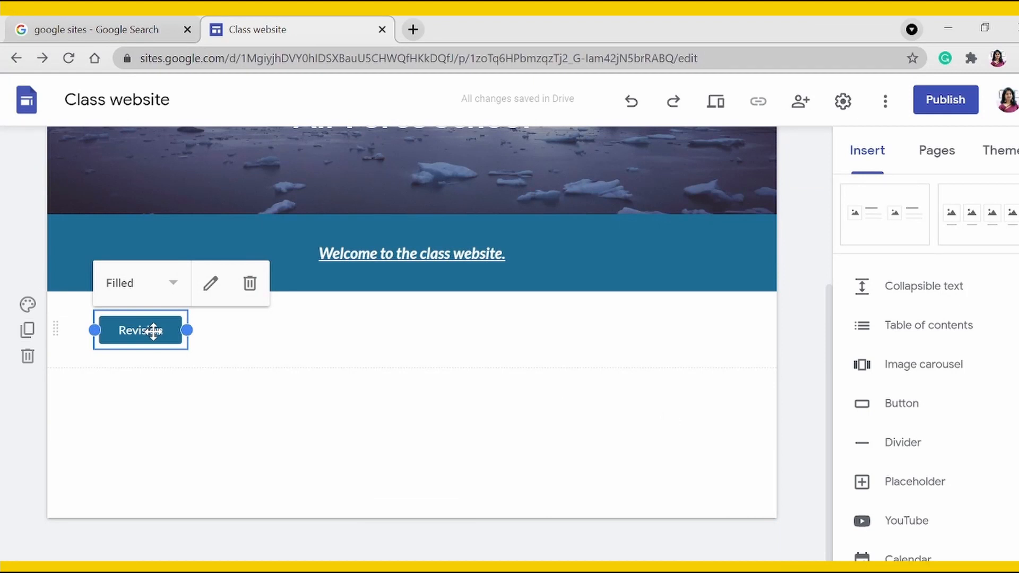
Widen the Revision button to about one third of the content width
drag(187, 330, 236, 332)
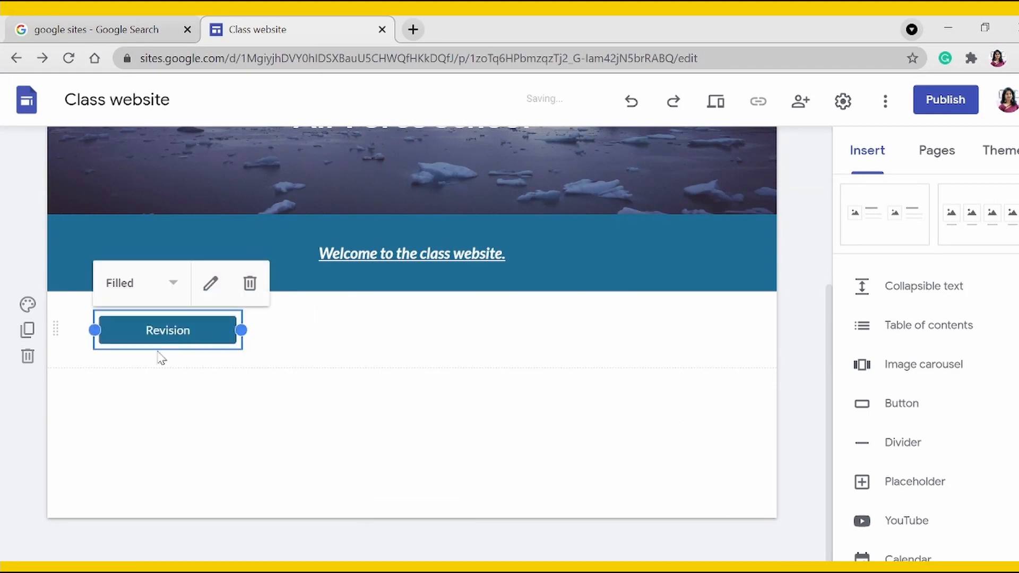
drag(94, 330, 81, 342)
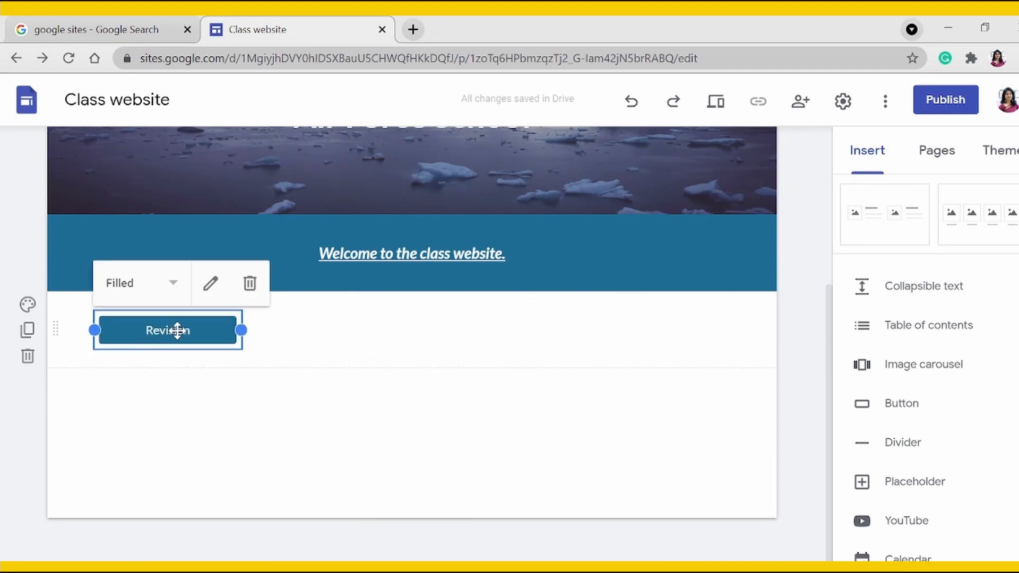
drag(241, 330, 160, 342)
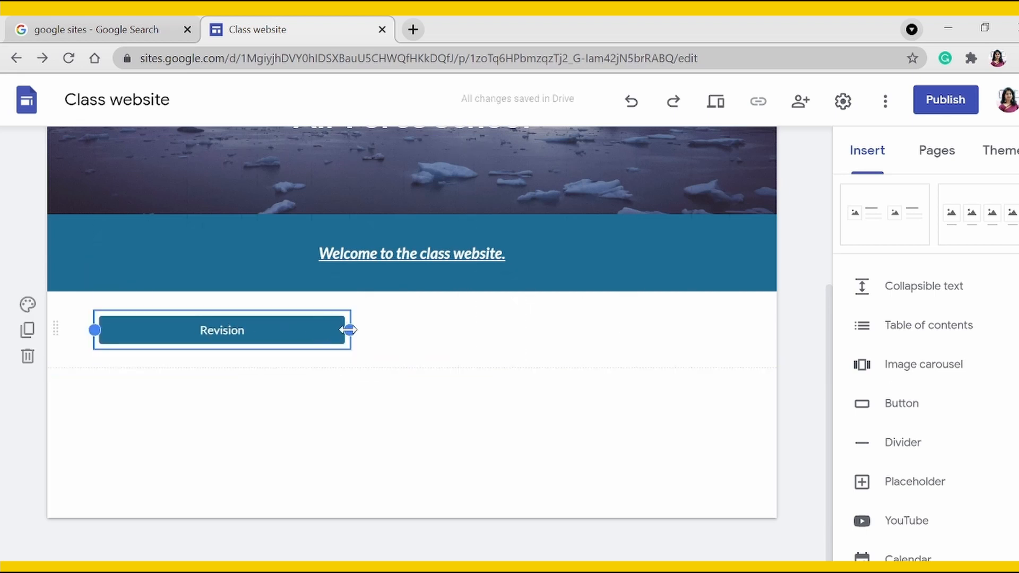
drag(349, 330, 295, 339)
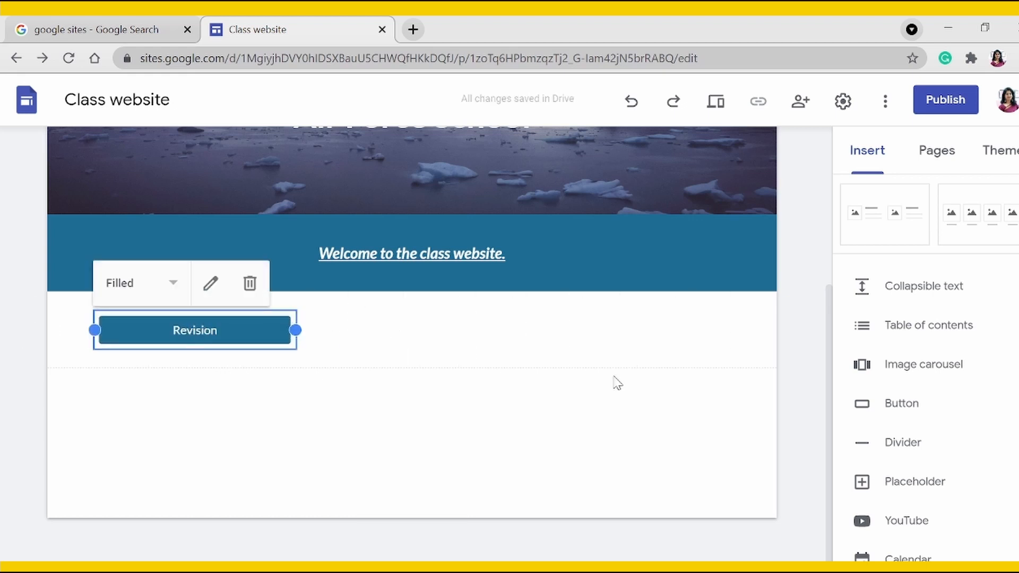
Insert a button named "Syllabus" linked to the site's Syllabus page, placed in the same row beside the Revision button
click(912, 408)
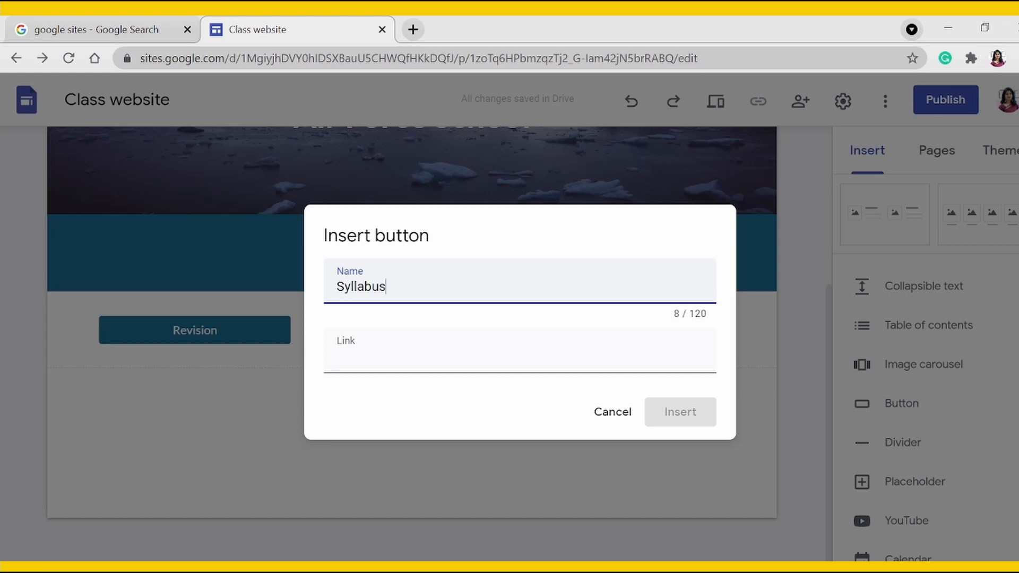
click(371, 355)
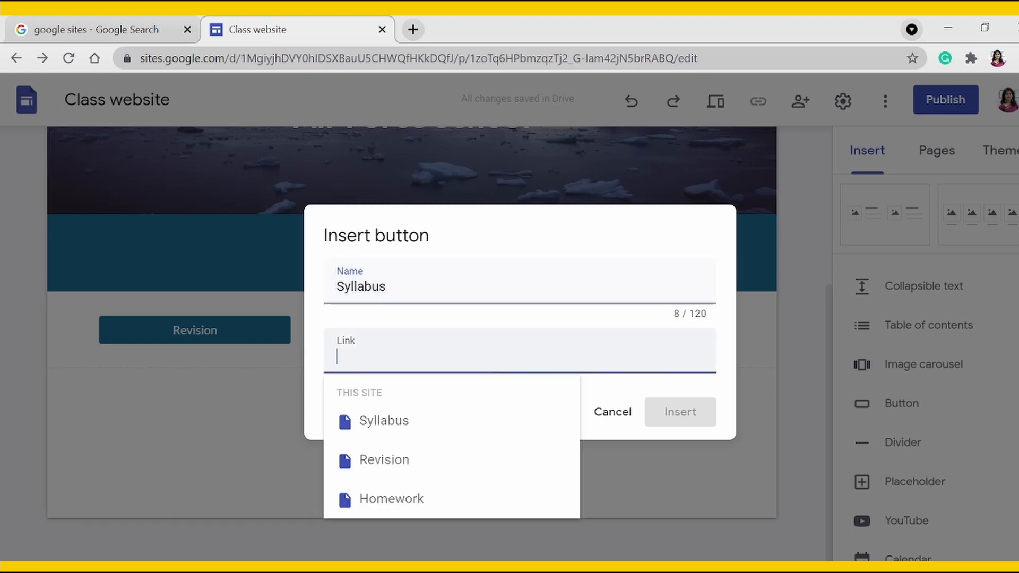
click(404, 422)
click(671, 418)
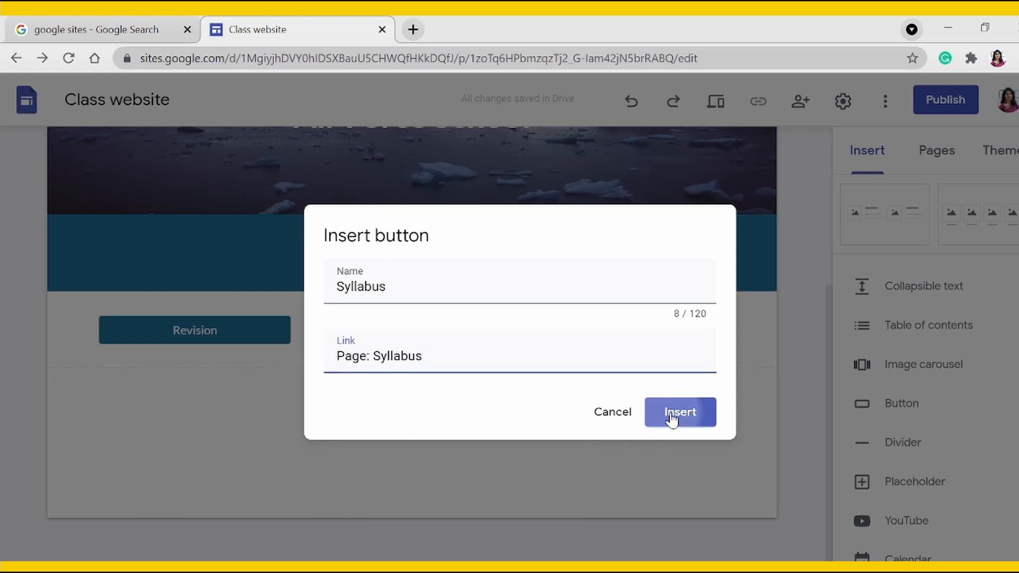
drag(171, 330, 390, 260)
click(386, 330)
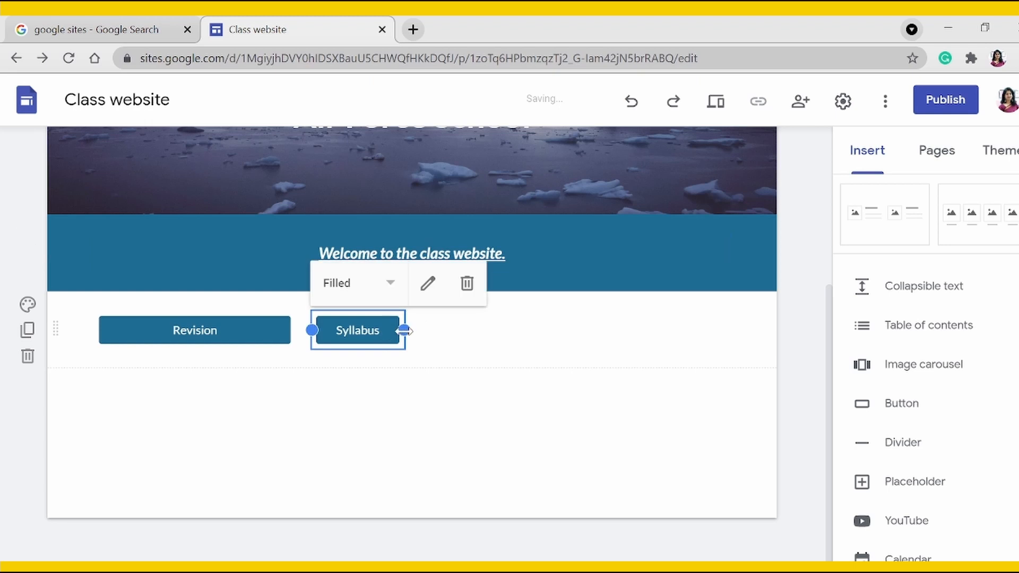
Widen the Syllabus button to match the width of the Revision button
drag(404, 330, 513, 331)
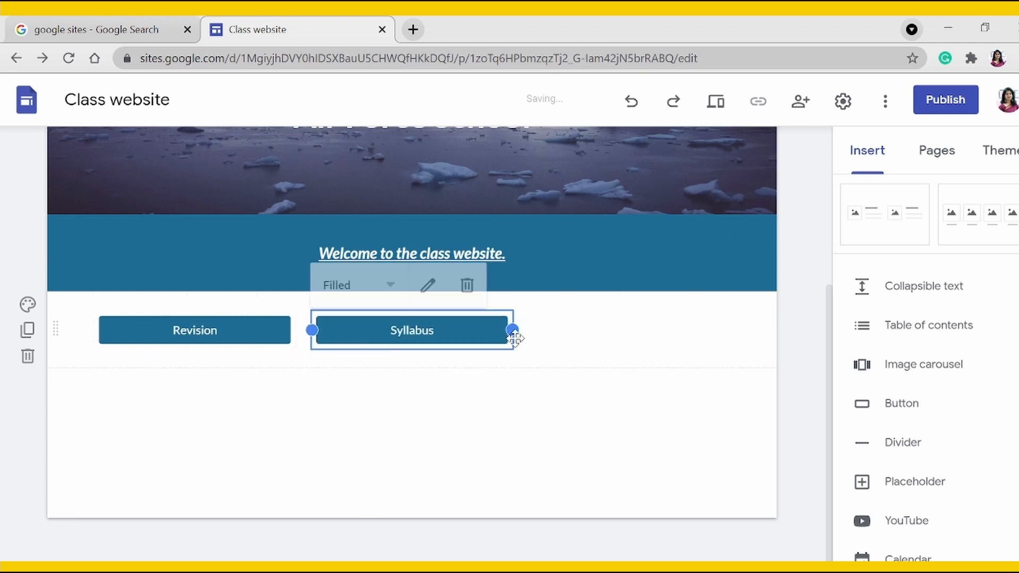
click(563, 336)
click(932, 159)
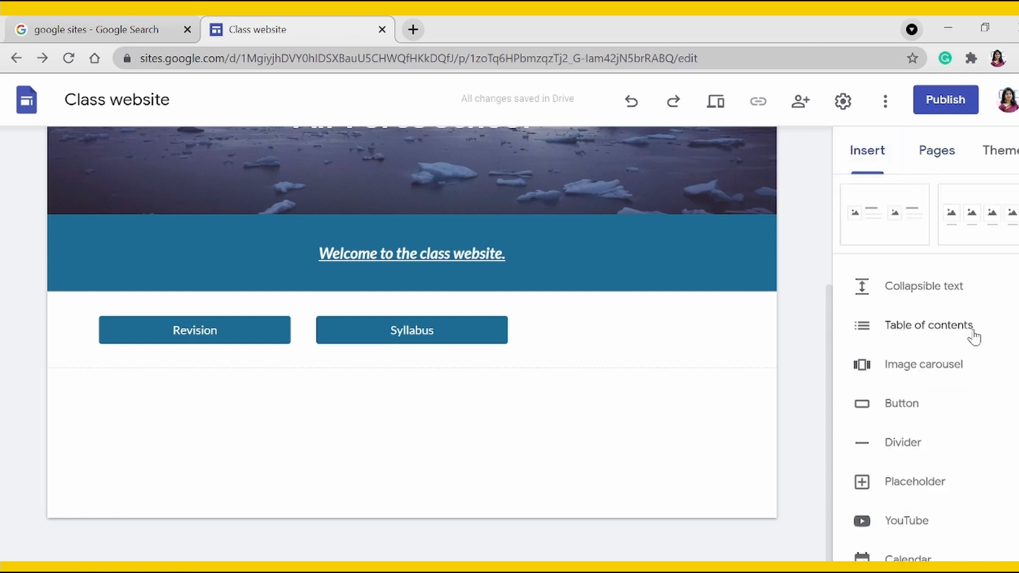
Insert a button named "Homework" linked to the site's Homework page, placed in the same row beside the Syllabus button
scroll(915, 369, down, 5)
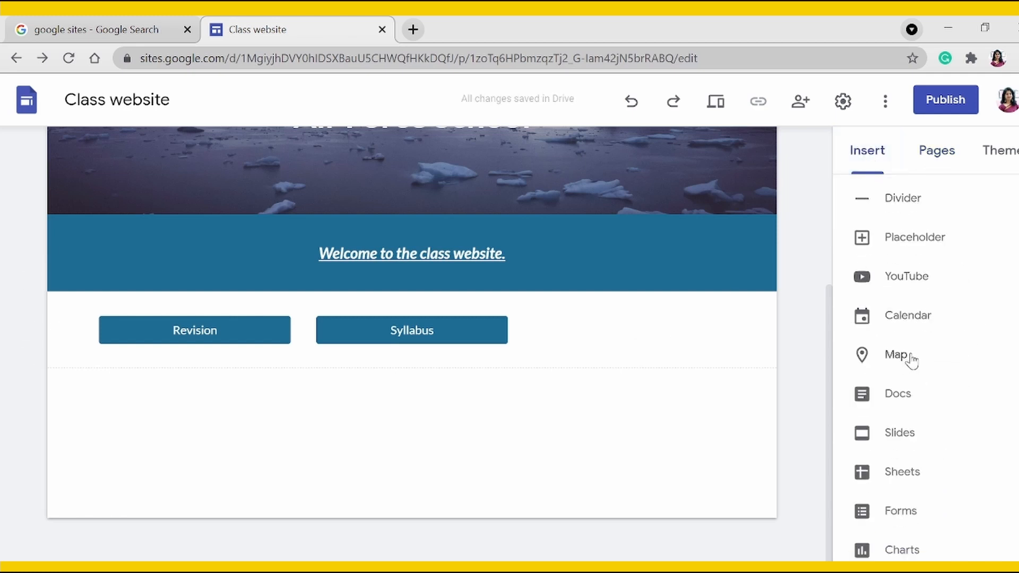
scroll(909, 350, up, 3)
click(904, 325)
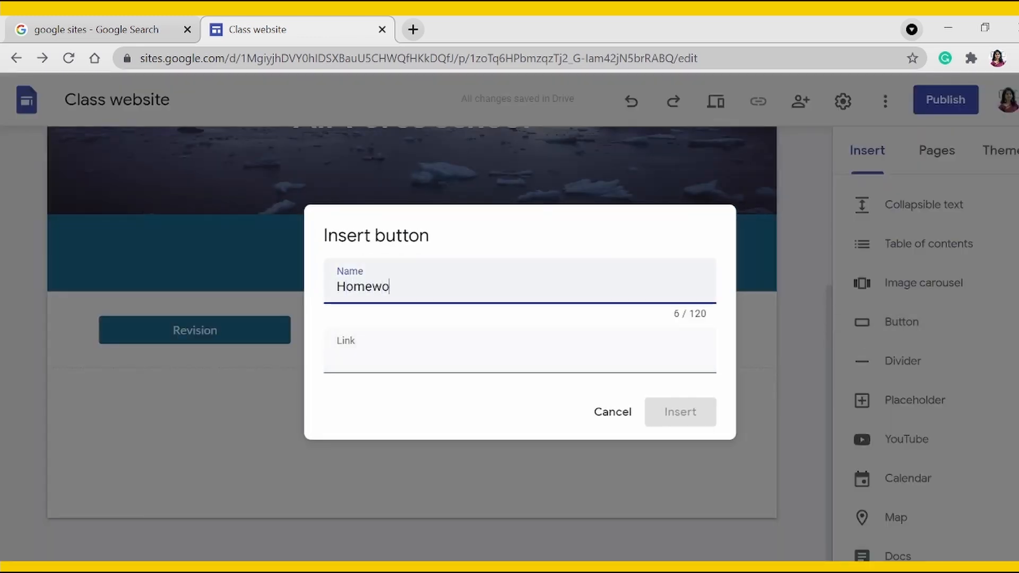
key(Tab)
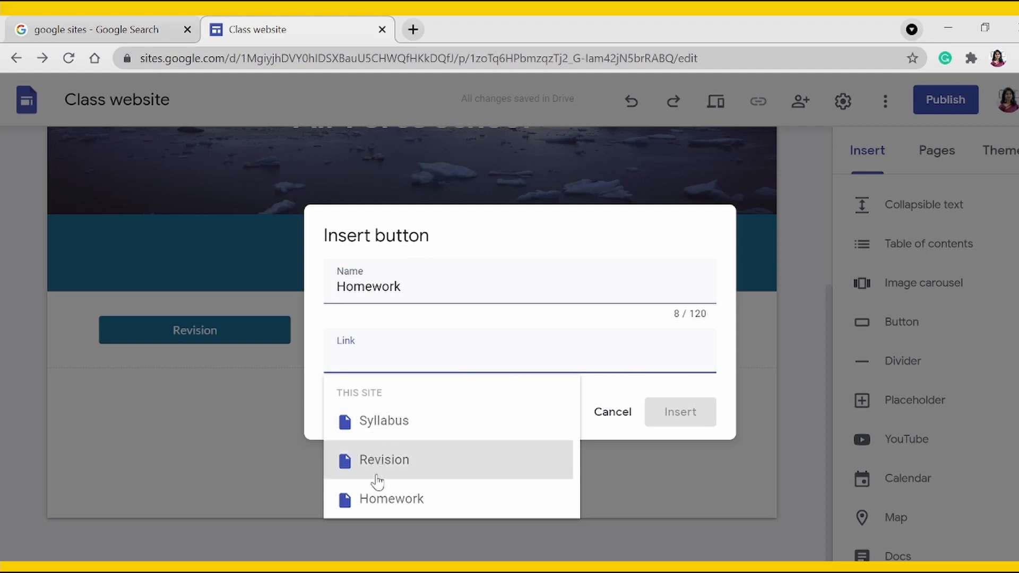
click(391, 486)
click(679, 416)
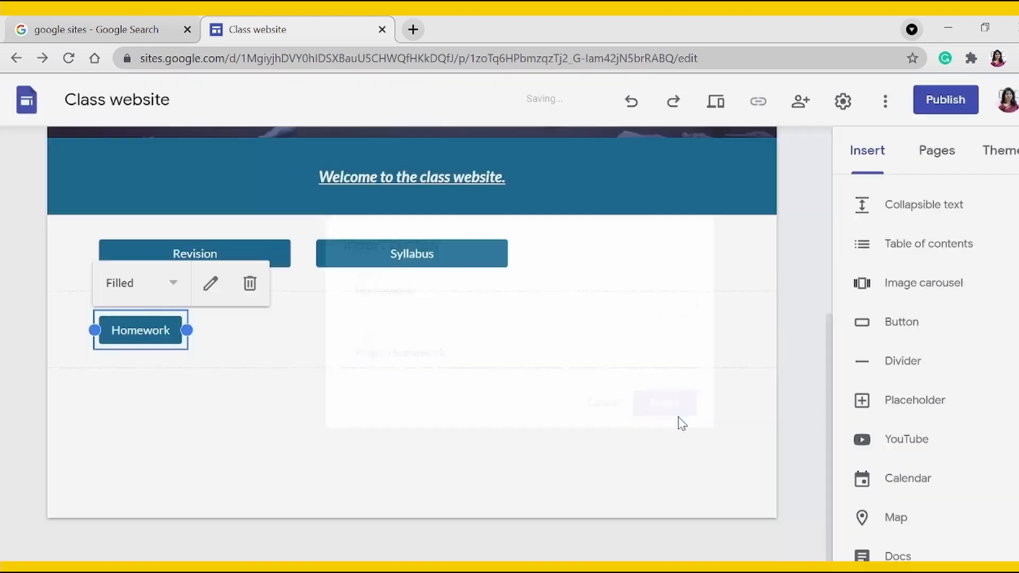
drag(171, 336, 642, 247)
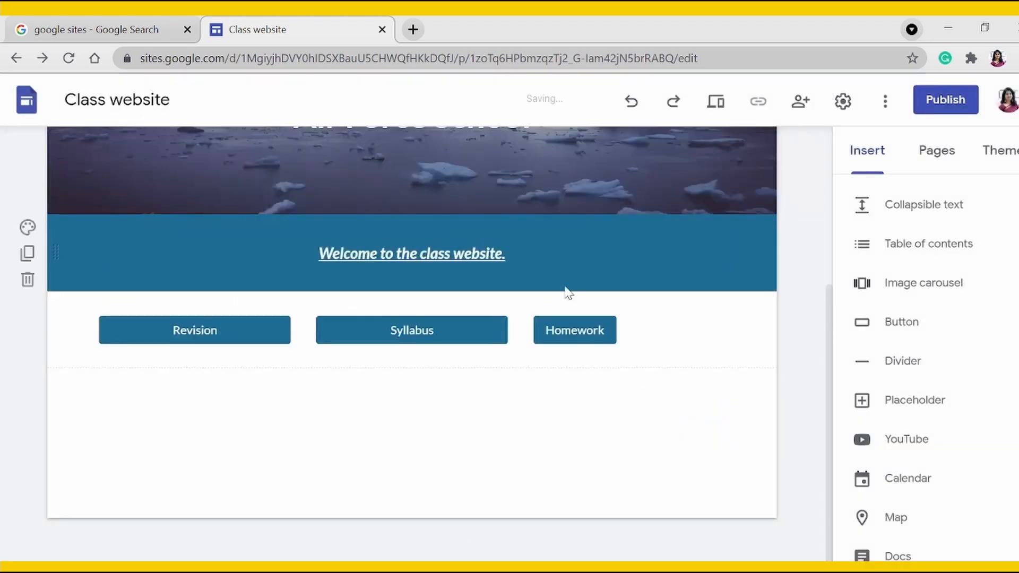
Widen the Homework button to match the other two buttons, and set the button section's background to Emphasis 1
click(602, 325)
drag(628, 332, 730, 339)
click(403, 403)
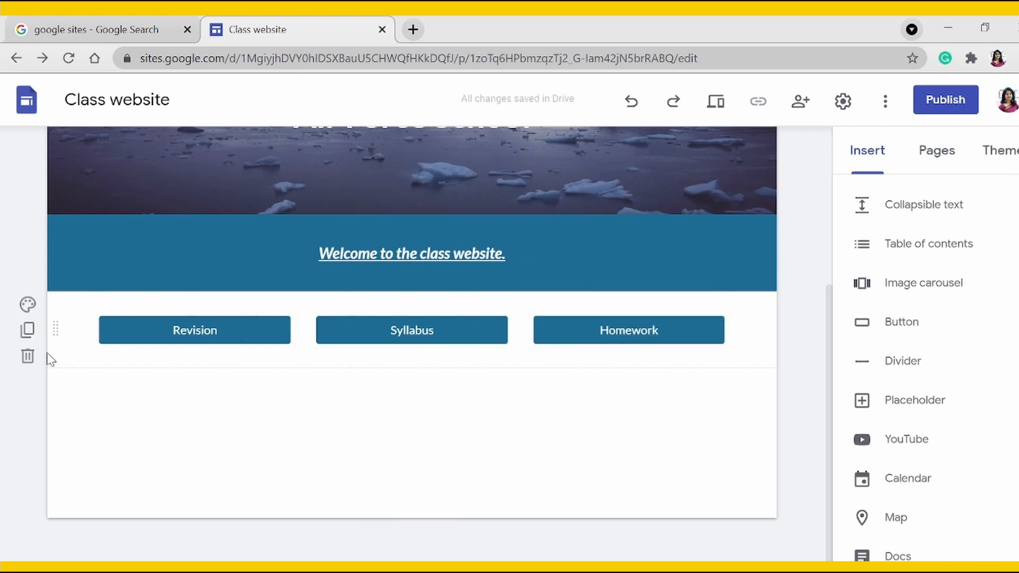
click(28, 304)
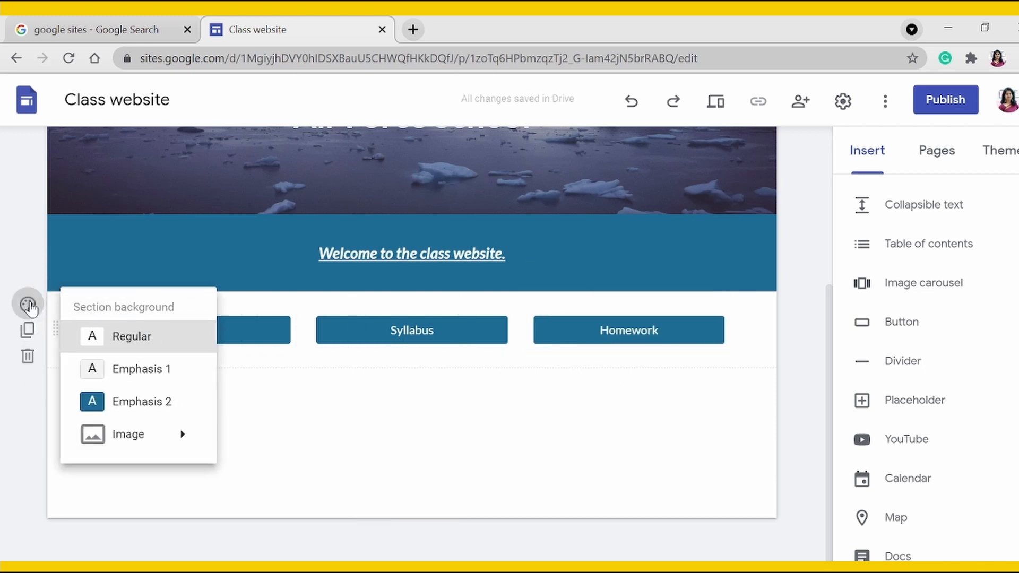
click(96, 369)
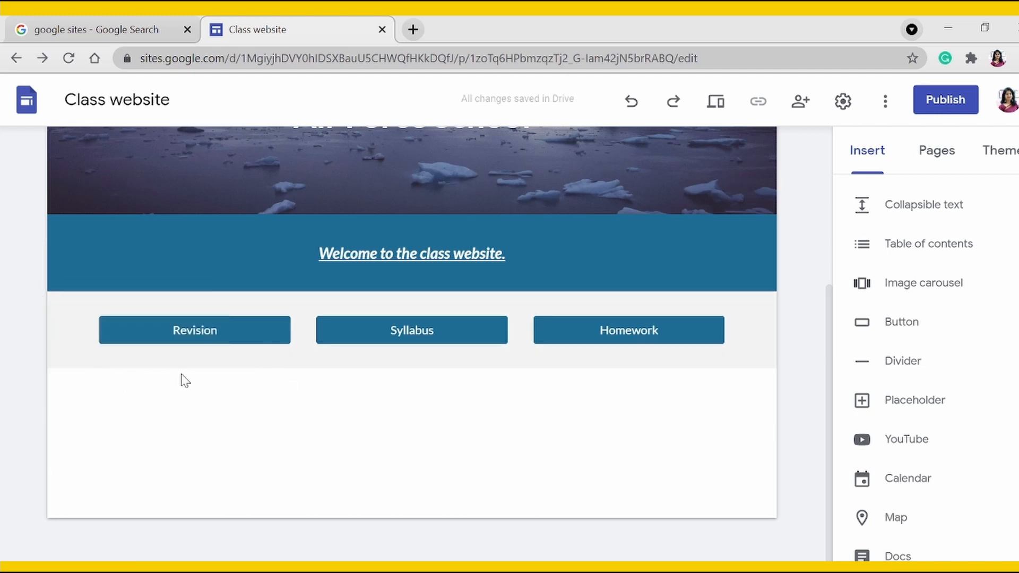
Add a text box reading "YouTube Channel" below the row of buttons
scroll(905, 276, up, 10)
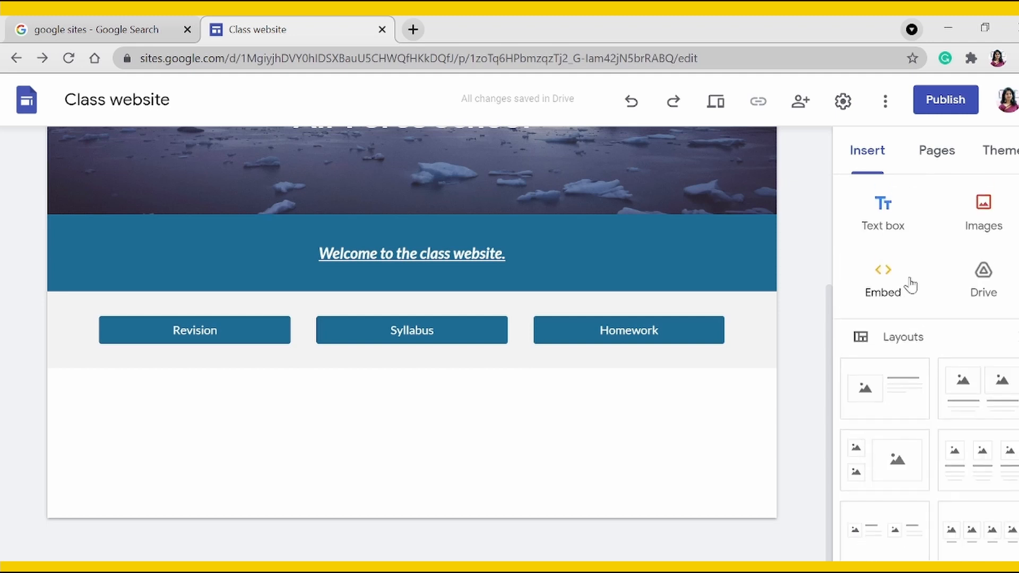
click(898, 229)
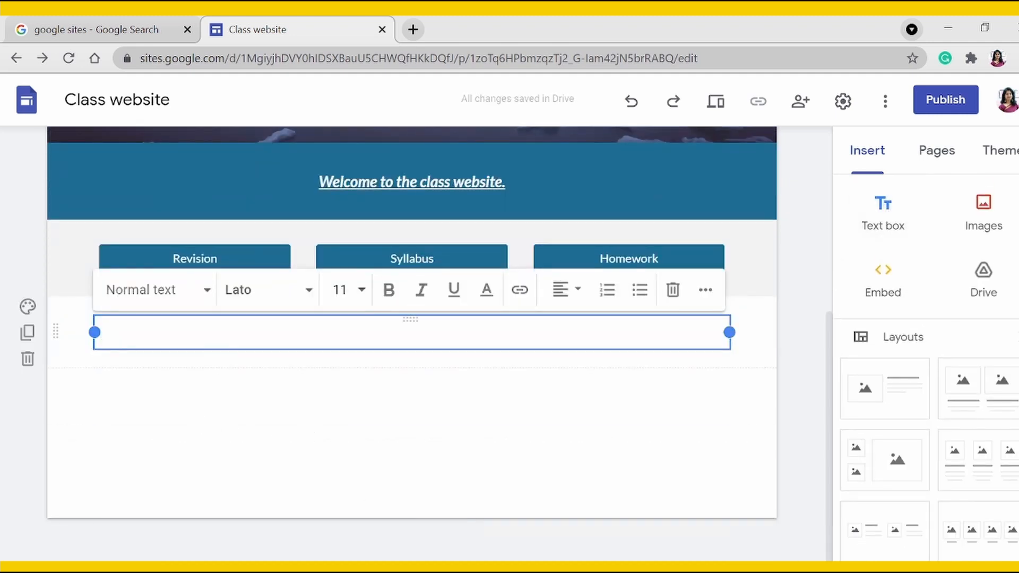
text(YouTube C)
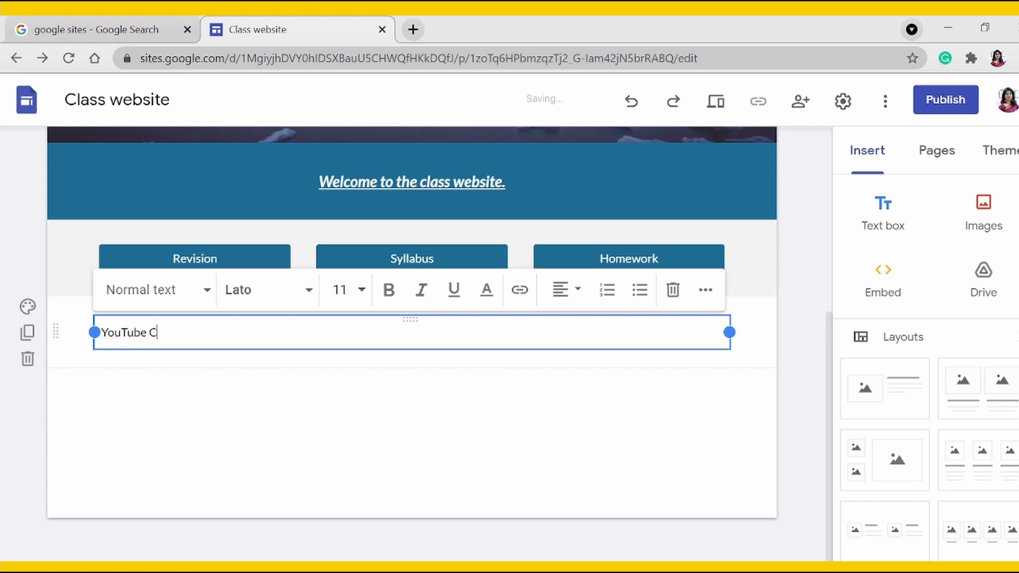
key(BackSpace)
key(BackSpace)
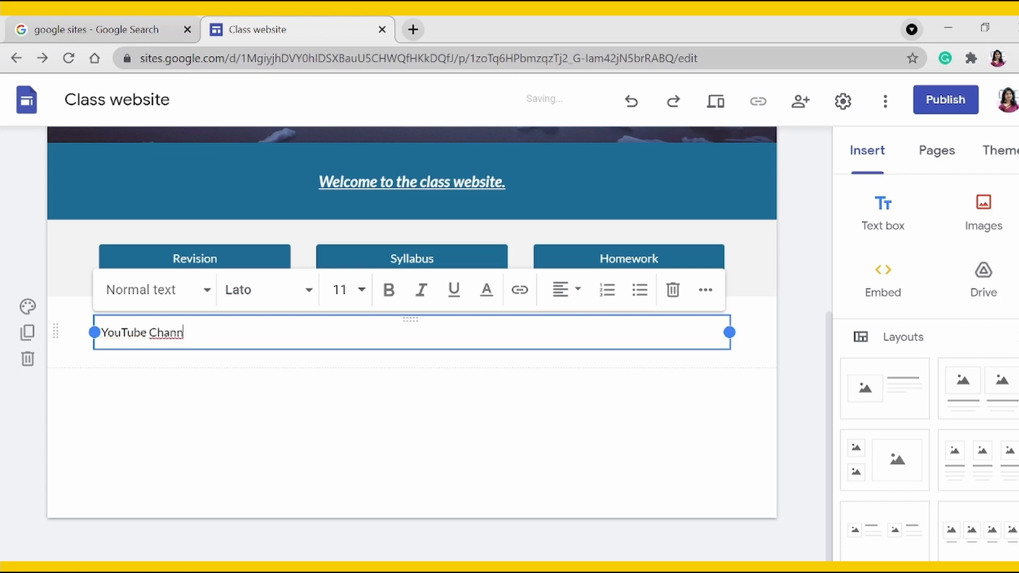
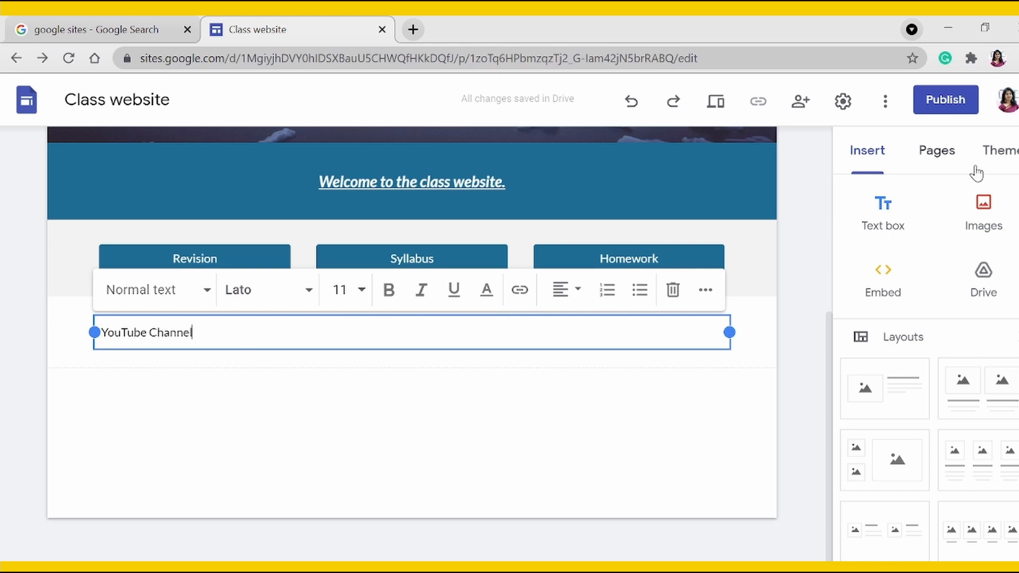
Make the header title on the Syllabus page bold and underlined
scroll(951, 206, down, 10)
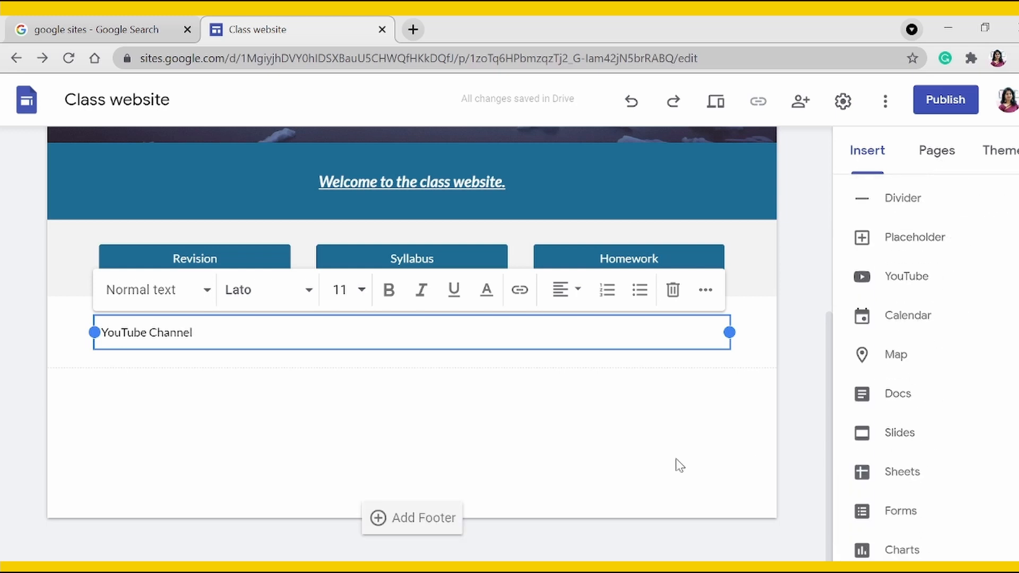
scroll(646, 410, up, 5)
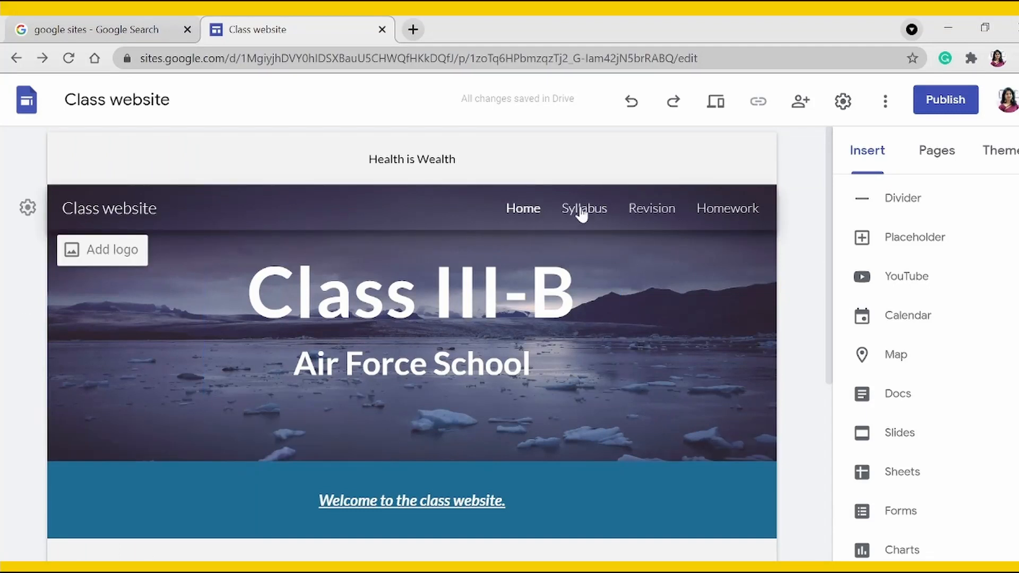
click(597, 209)
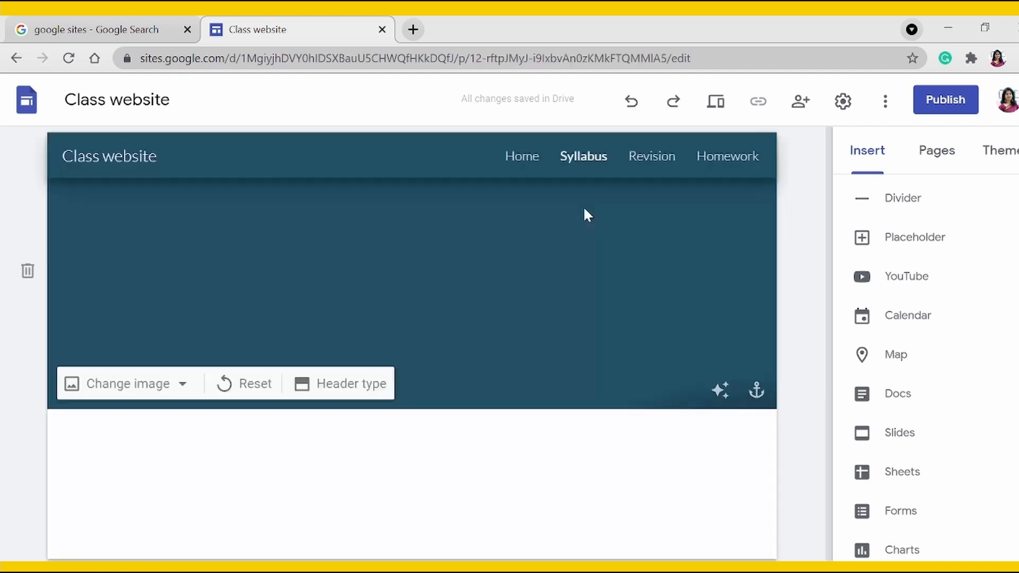
click(521, 274)
double_click(521, 273)
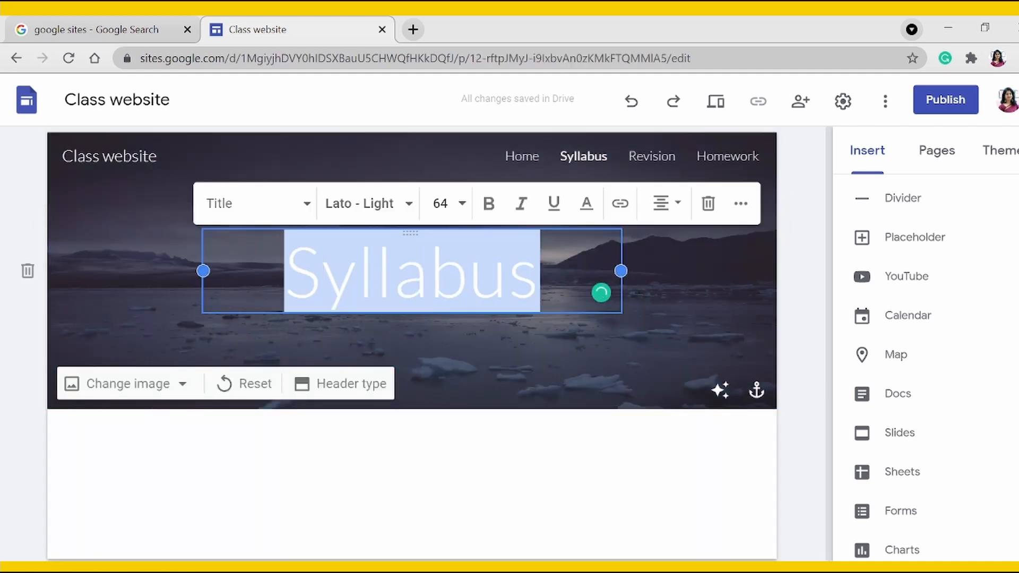
click(488, 204)
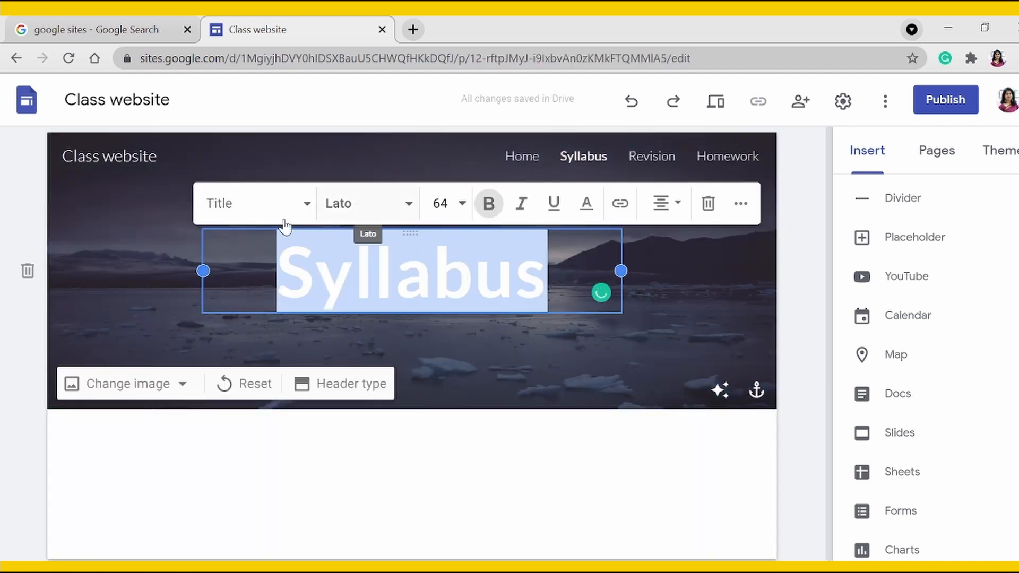
click(553, 203)
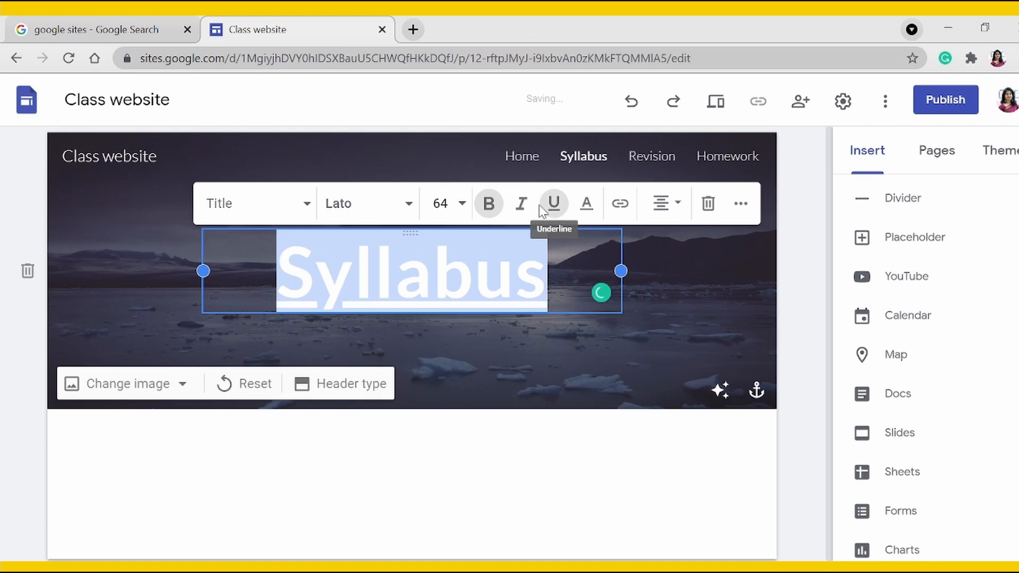
click(633, 434)
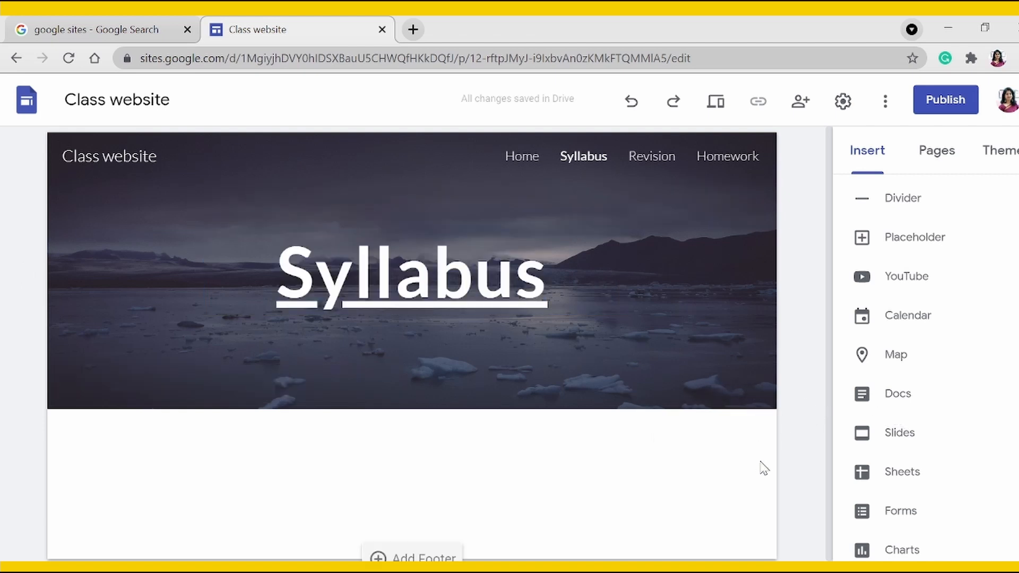
Insert last week's untitled Docs file on adjectives and degrees of comparison below the Syllabus page header
click(892, 397)
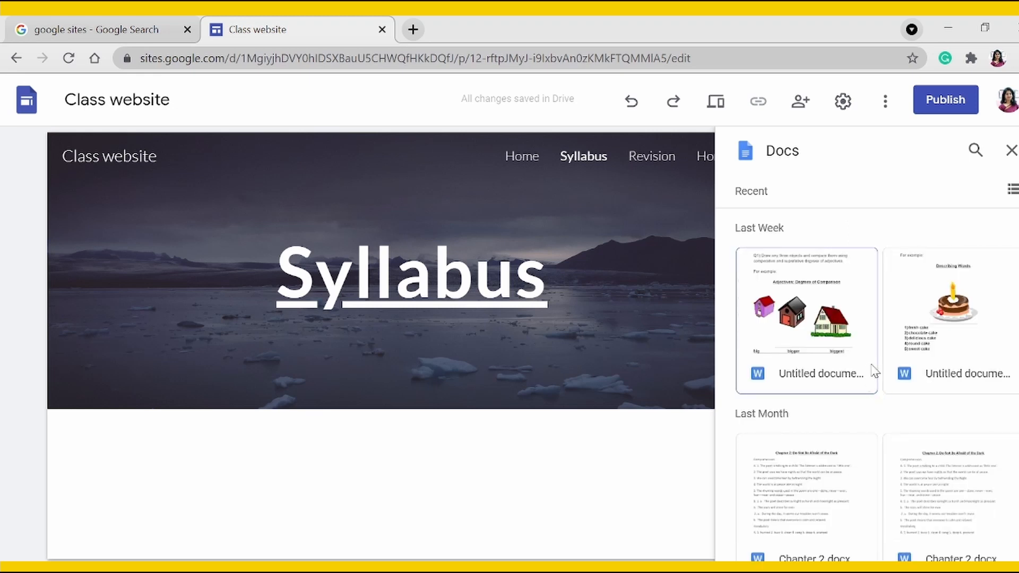
scroll(880, 366, down, 3)
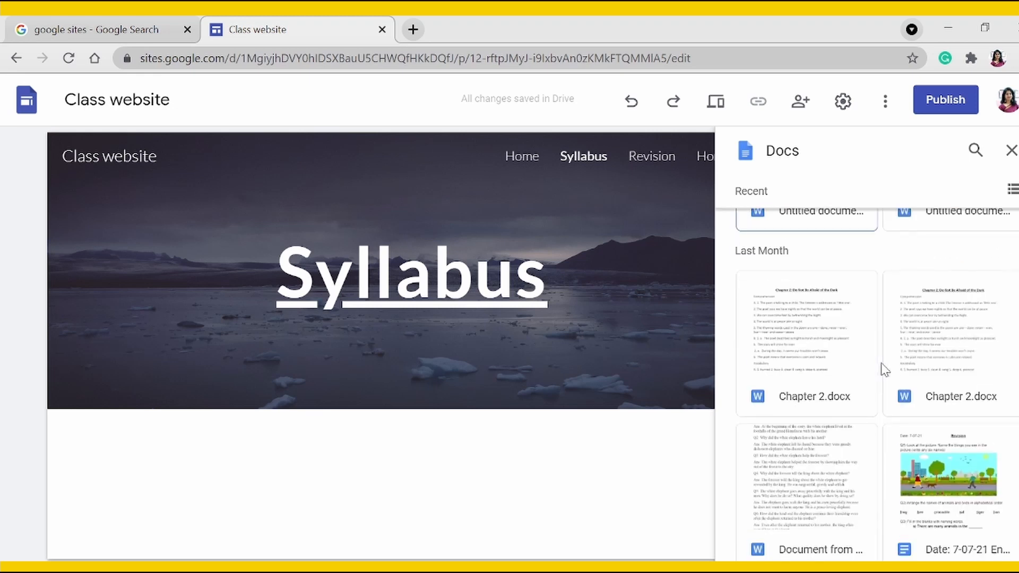
scroll(883, 369, down, 5)
scroll(911, 365, down, 3)
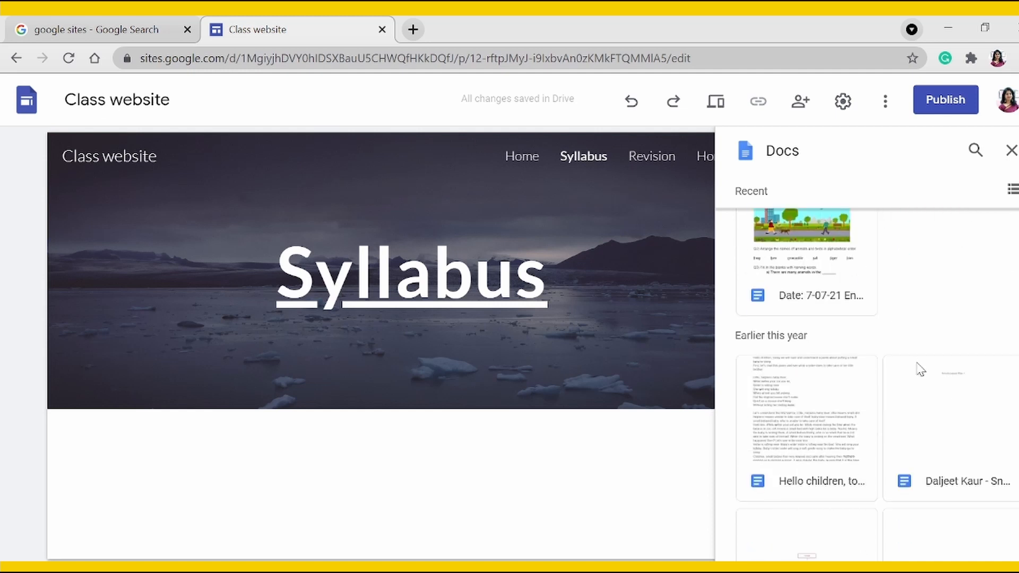
scroll(920, 369, up, 9)
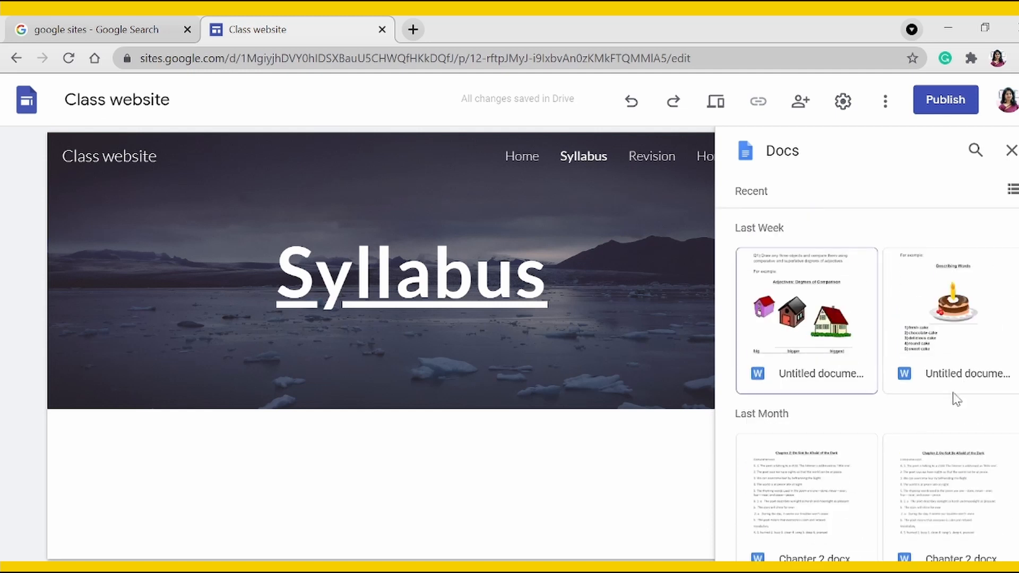
click(830, 323)
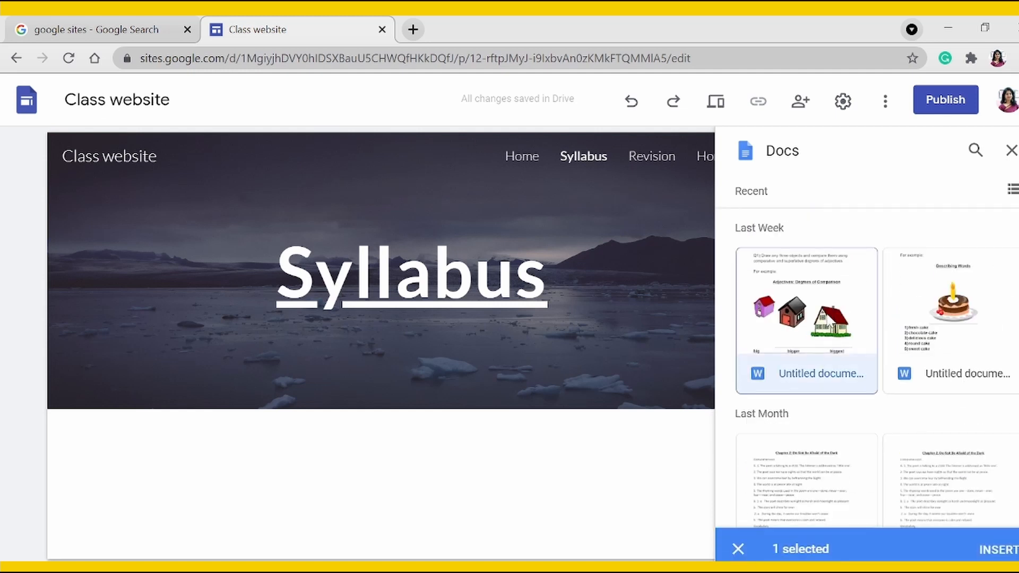
click(999, 550)
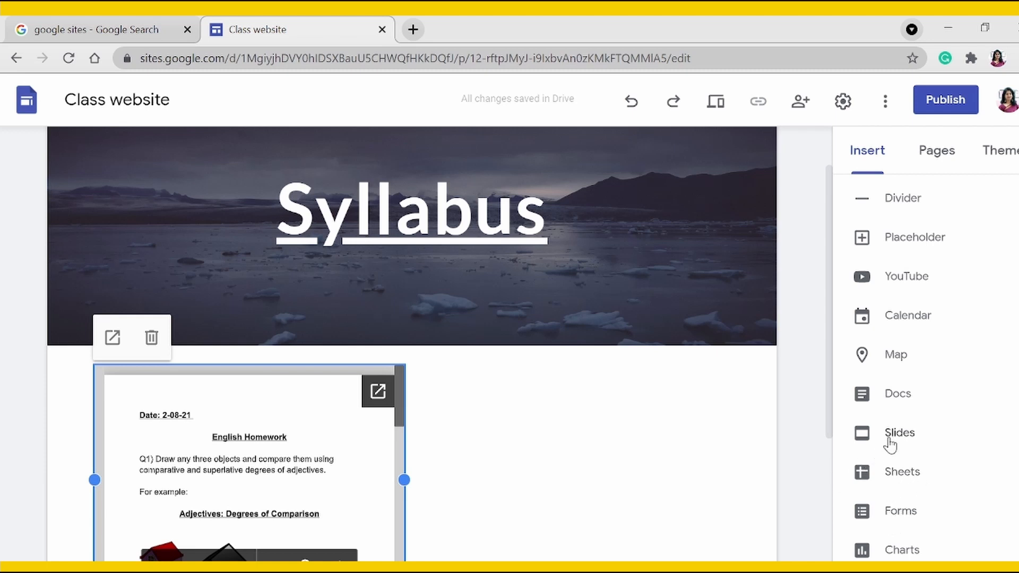
scroll(711, 385, down, 4)
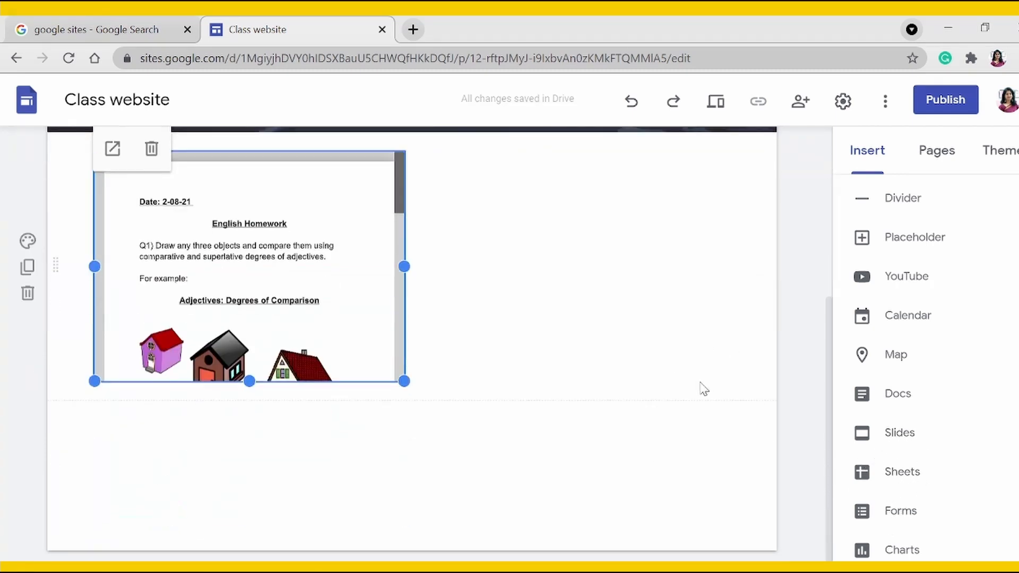
scroll(591, 416, up, 5)
On the Revision page, insert the Docs file starting "Date: 7-07-21" and set its section background to Emphasis 2
click(935, 154)
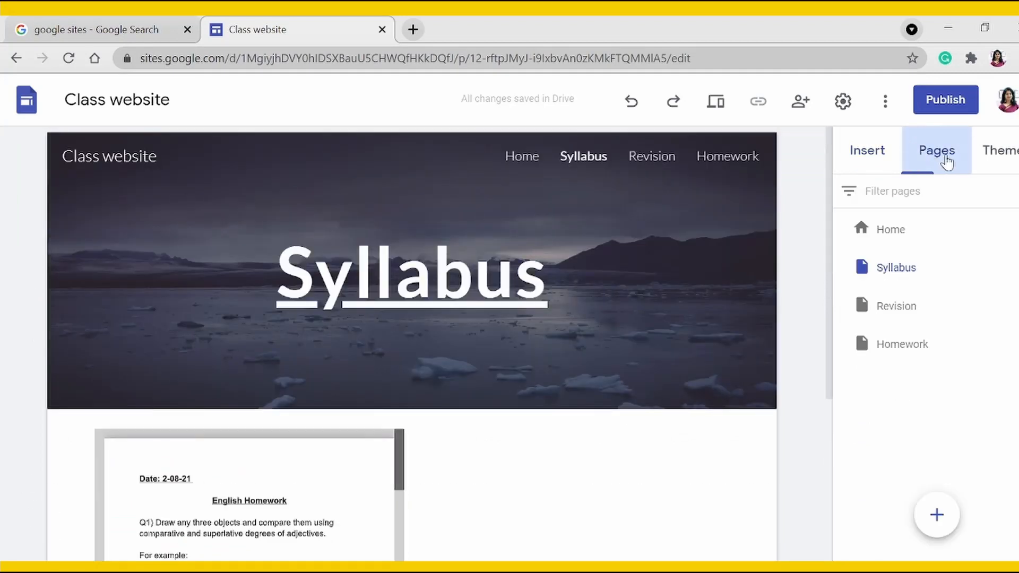
click(896, 312)
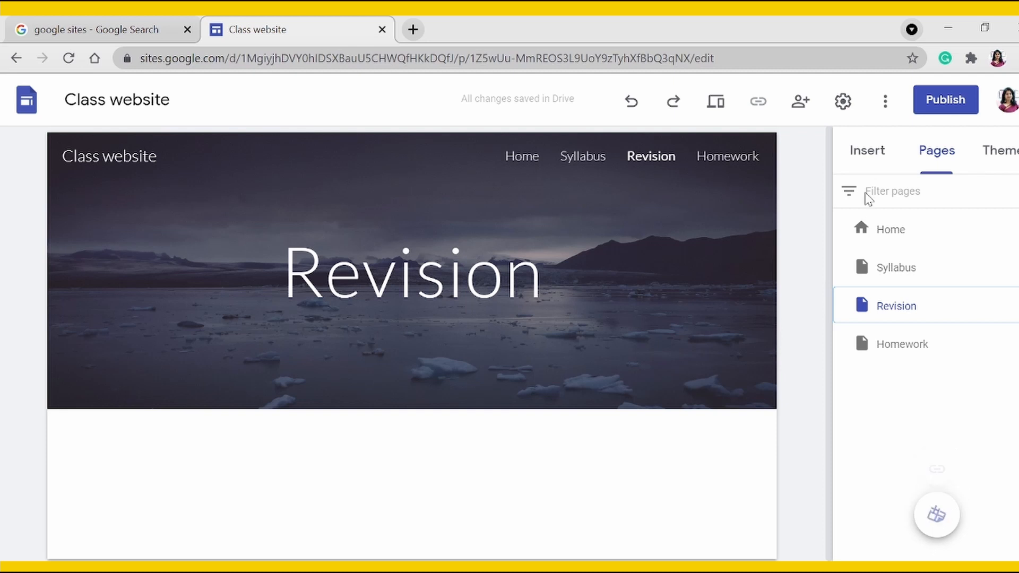
click(868, 151)
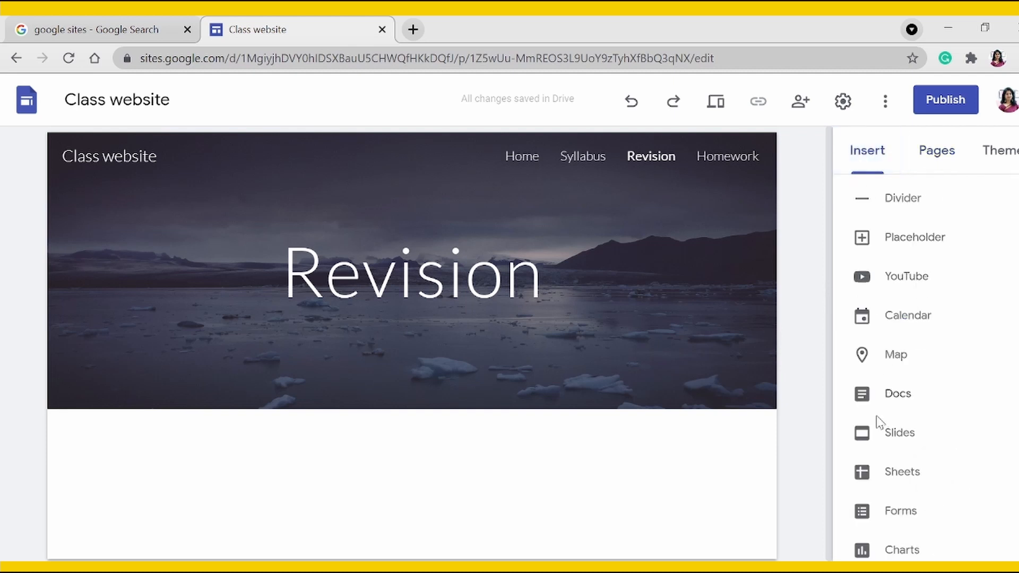
click(907, 397)
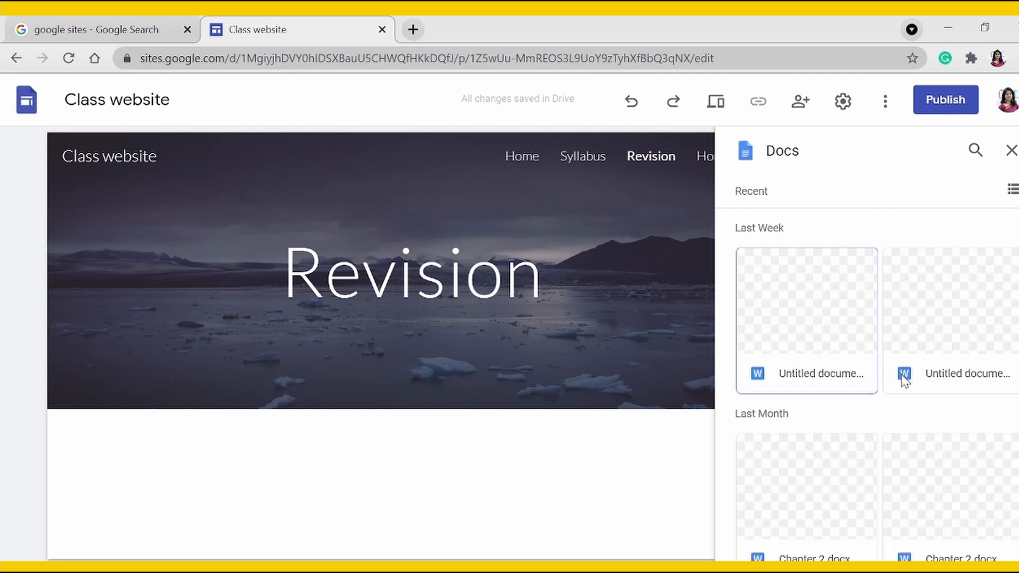
scroll(870, 472, down, 3)
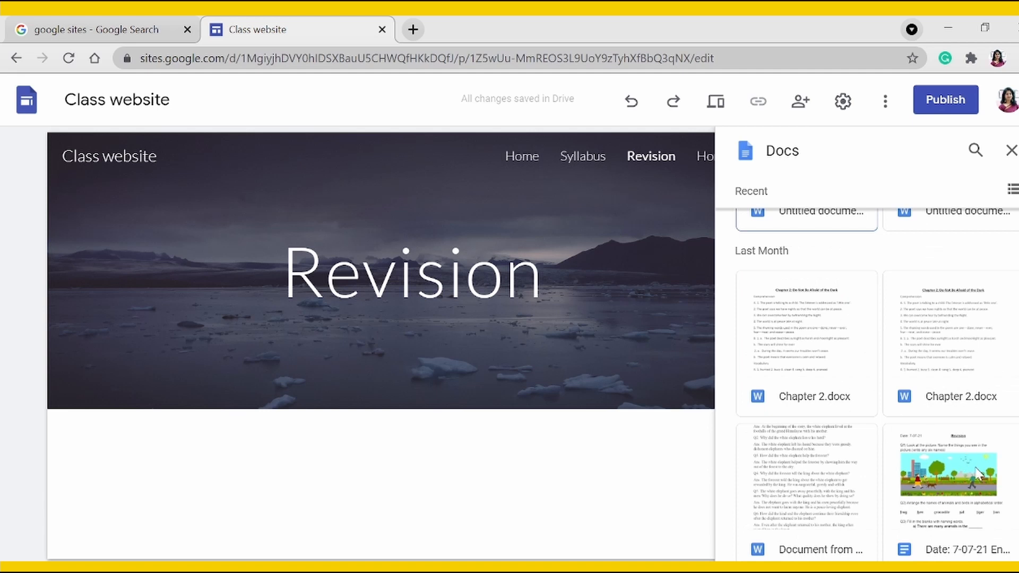
click(978, 472)
click(1010, 552)
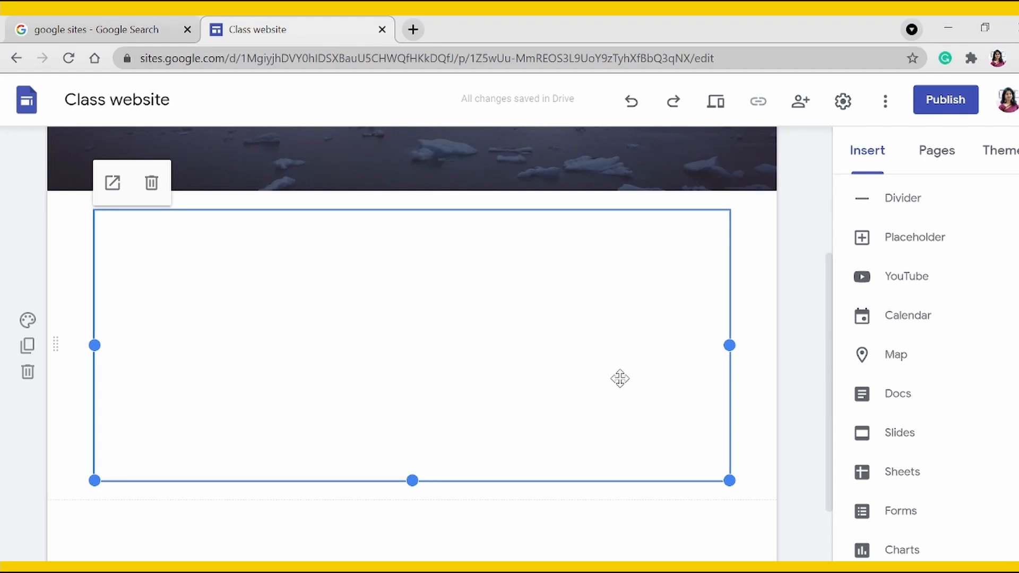
click(28, 320)
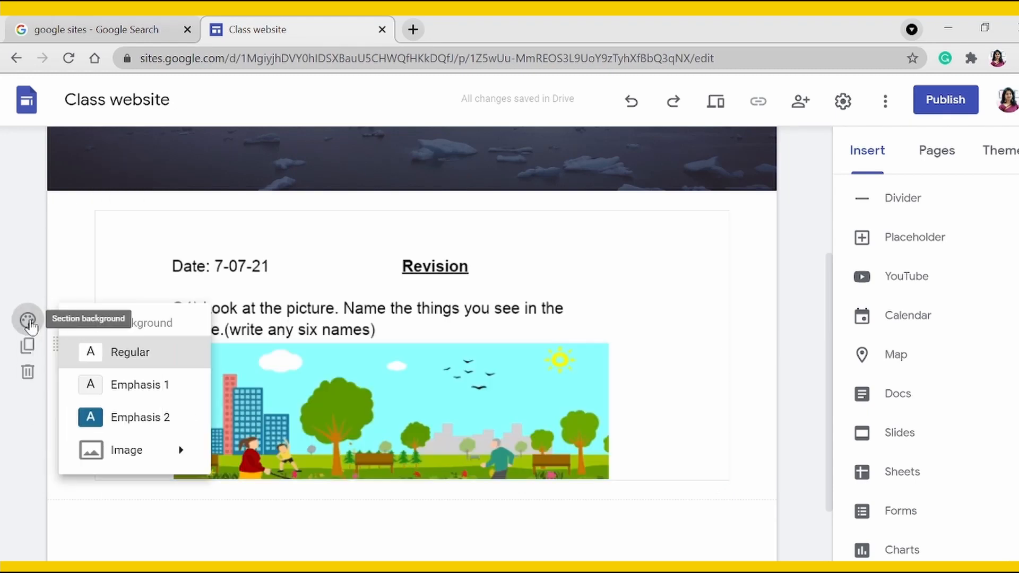
click(109, 417)
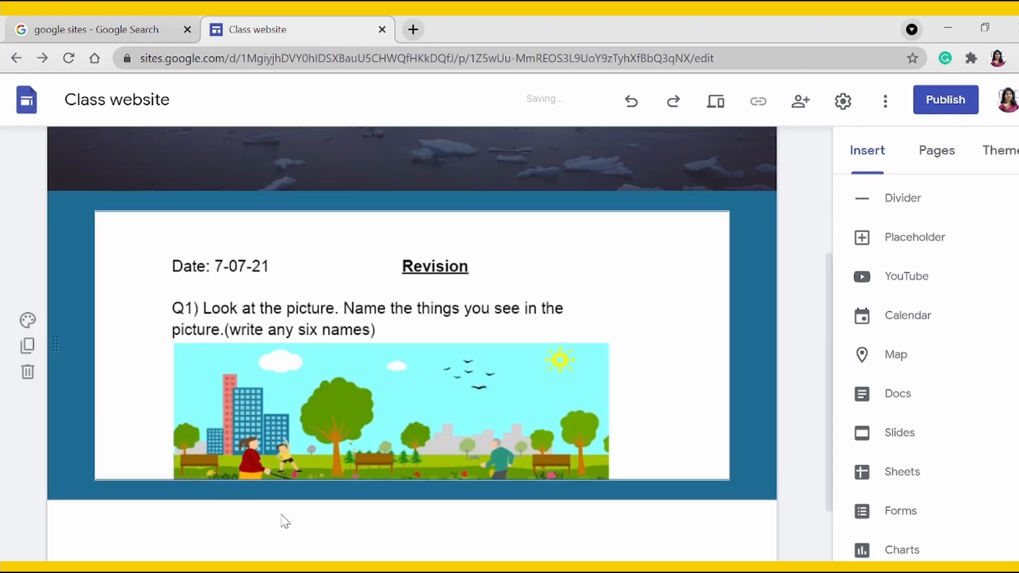
Add a subpage named "Section 1" under the Syllabus page
scroll(417, 489, up, 4)
scroll(416, 477, down, 6)
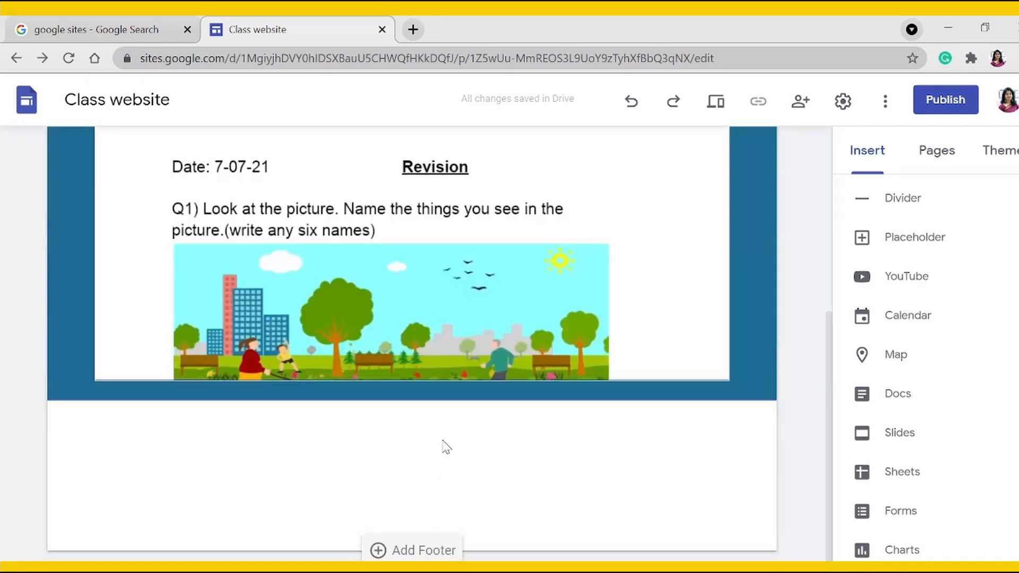
scroll(567, 378, up, 5)
click(942, 156)
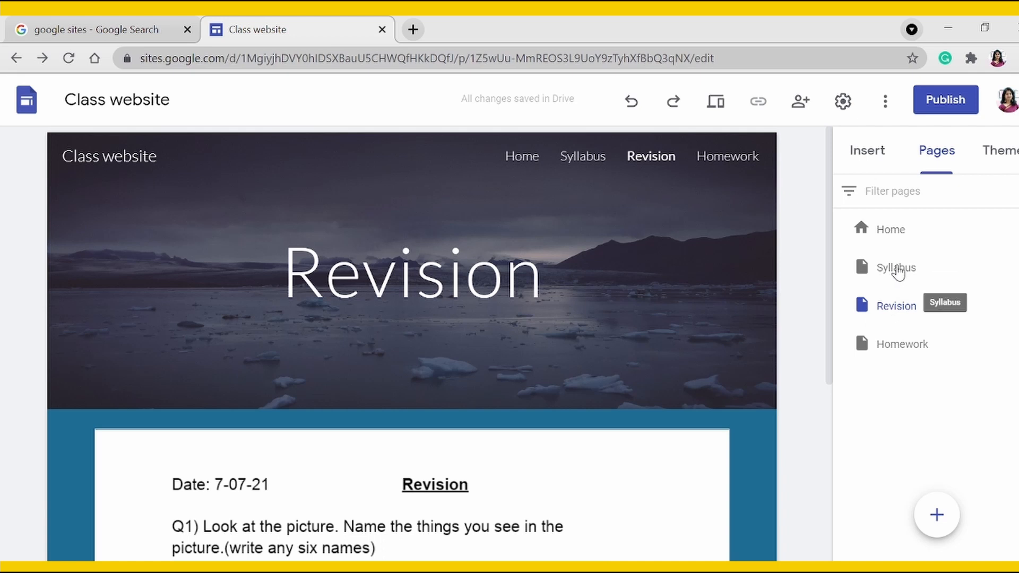
click(897, 270)
click(1004, 266)
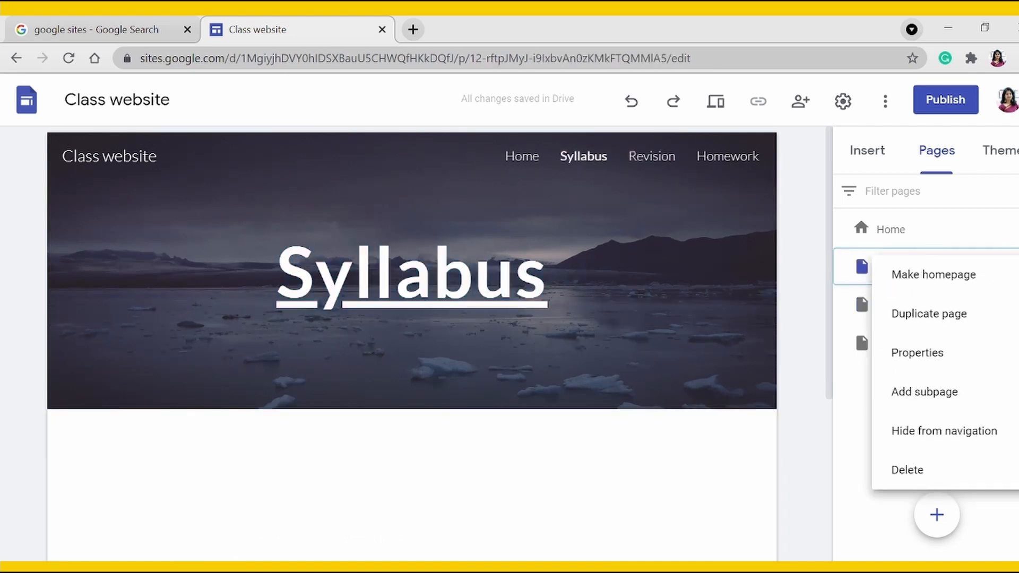
click(942, 402)
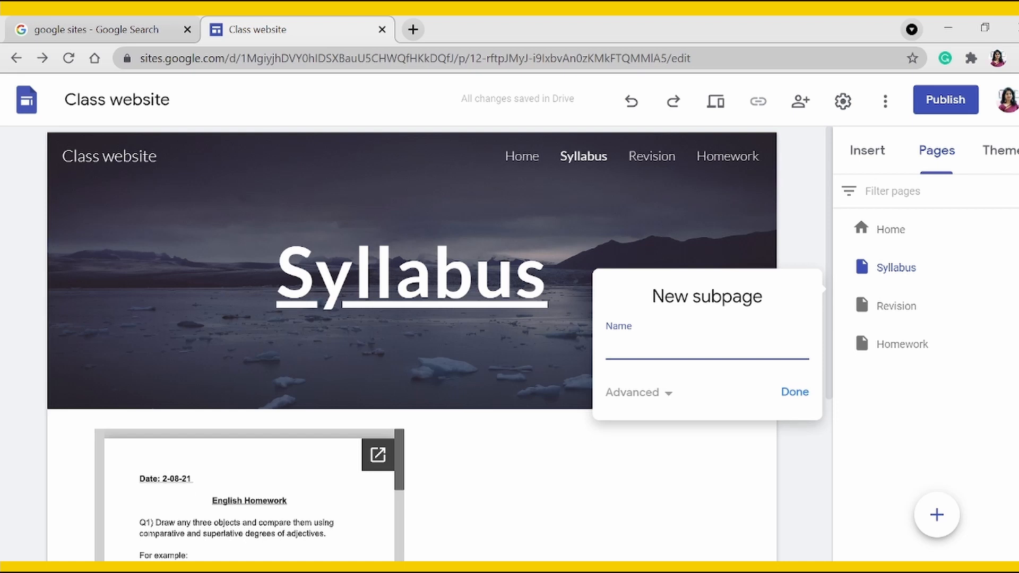
text(Set)
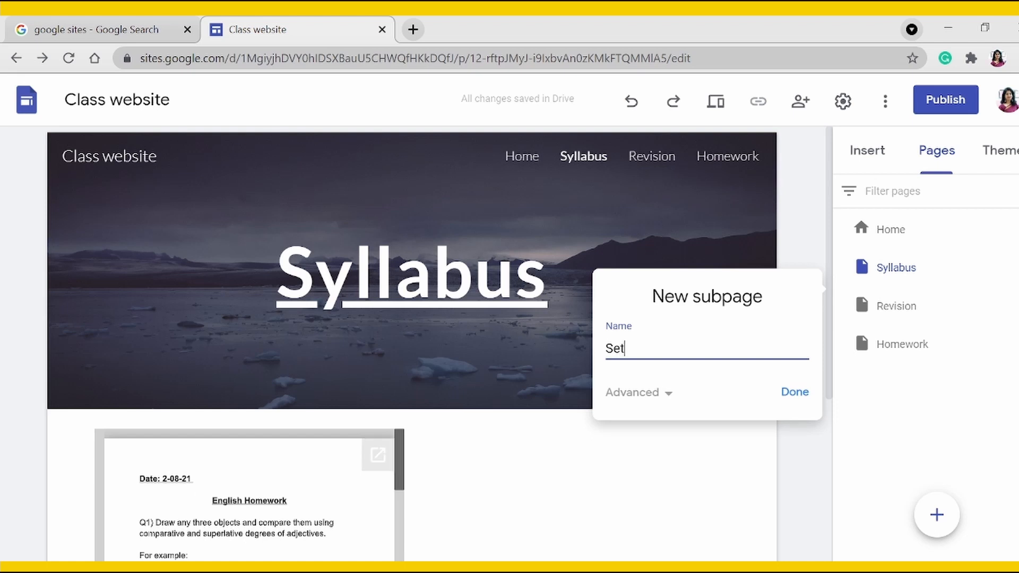
key(BackSpace)
text(ction 1)
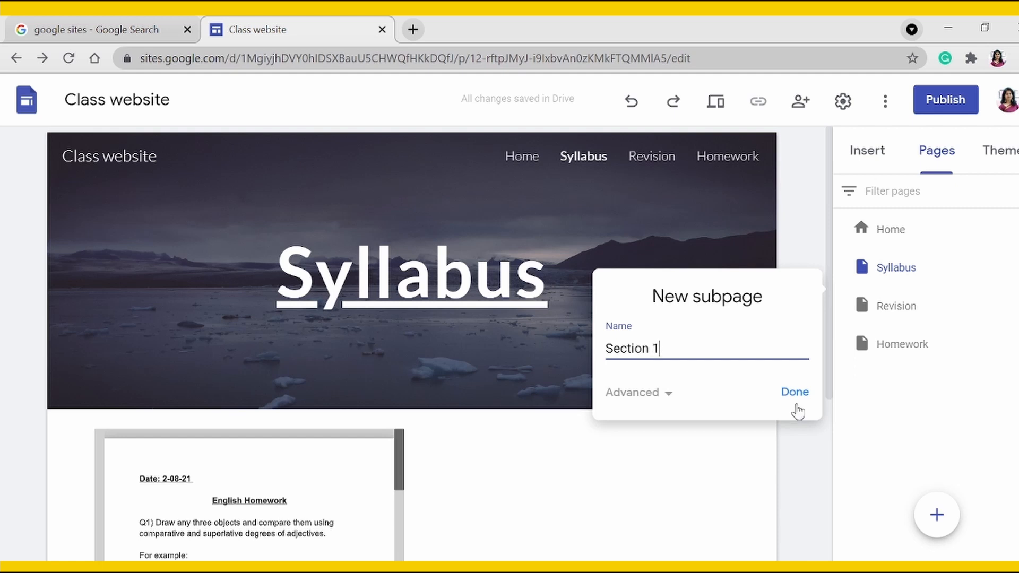
click(796, 407)
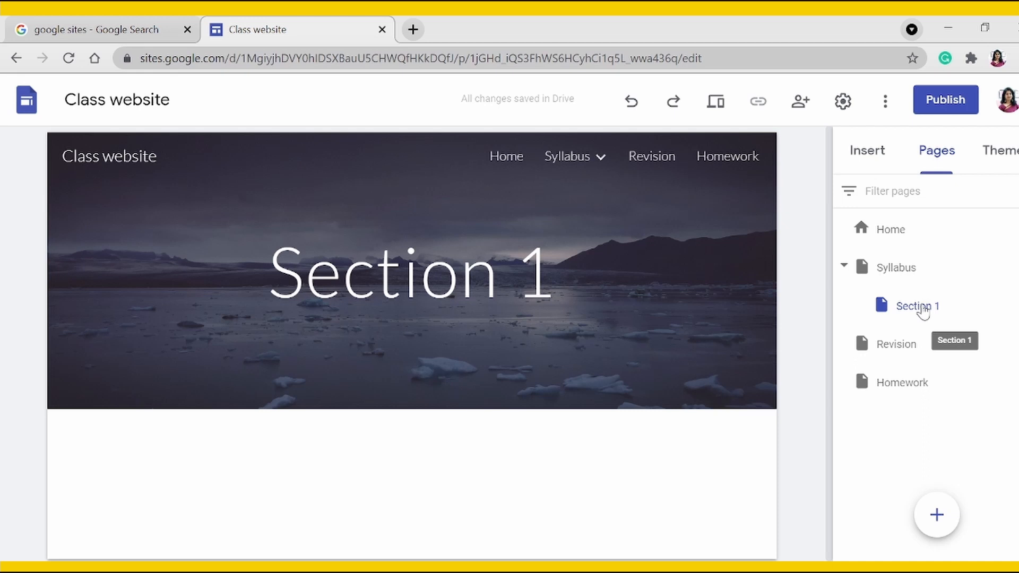
Make the header title on the Section 1 page bold
click(480, 274)
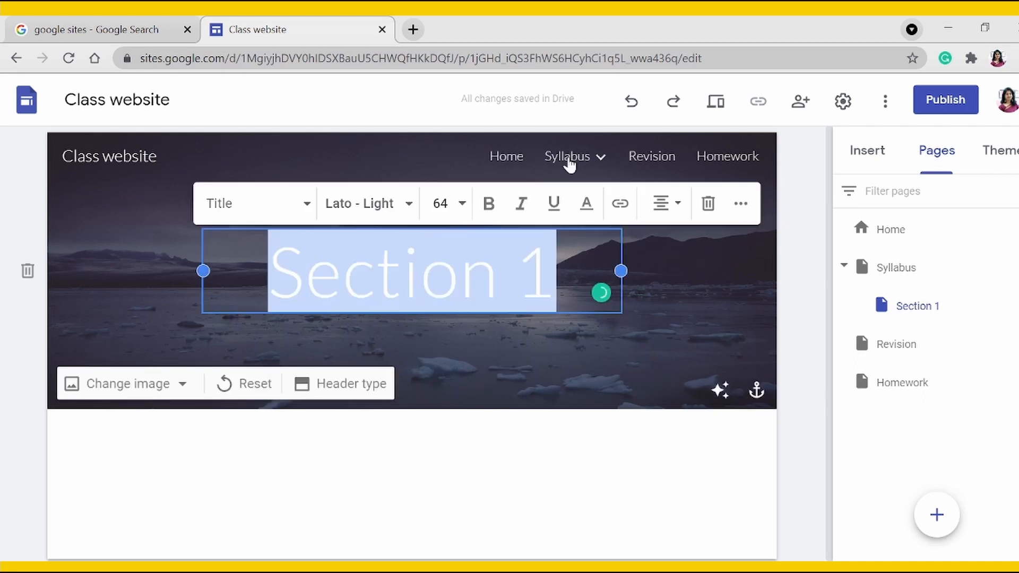
click(489, 204)
click(541, 405)
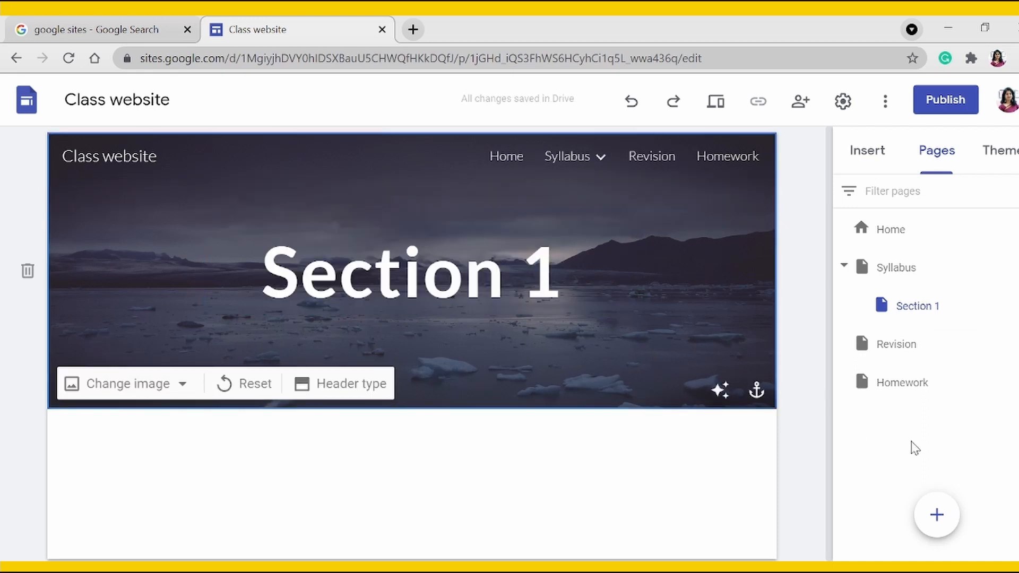
Try the Impression, Level, Diplomat and Aristotle themes on the site
click(999, 152)
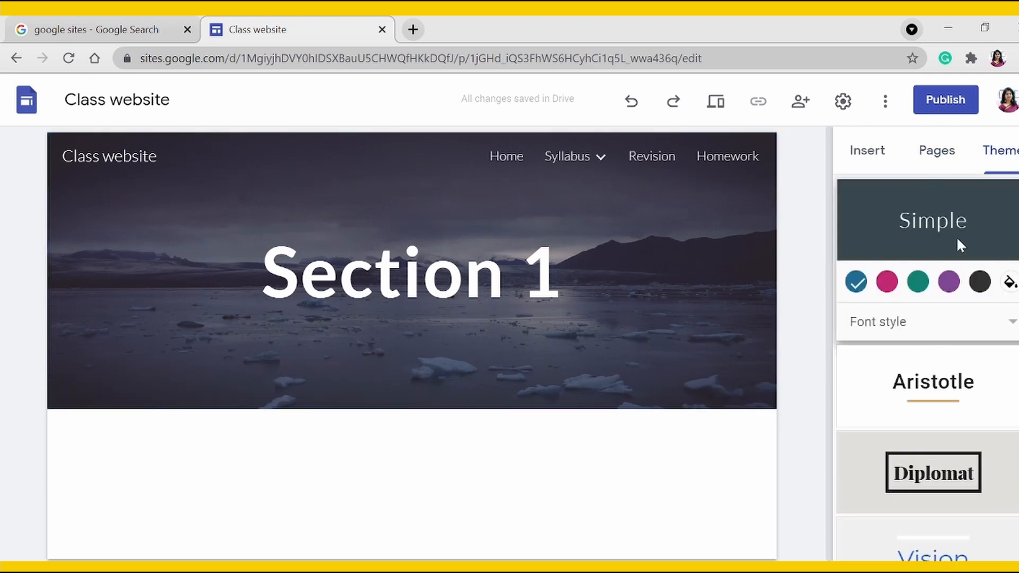
scroll(988, 435, down, 4)
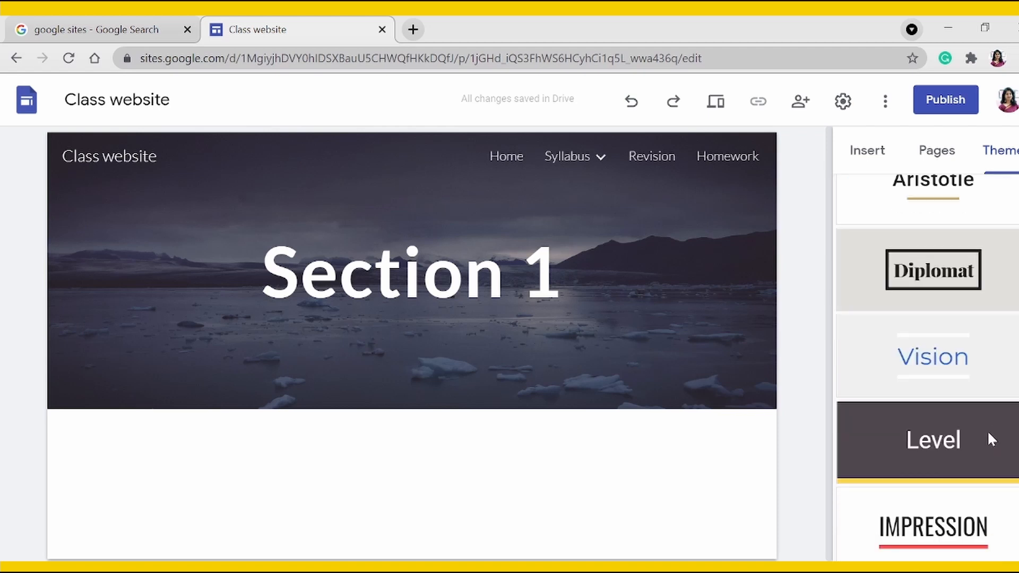
click(950, 527)
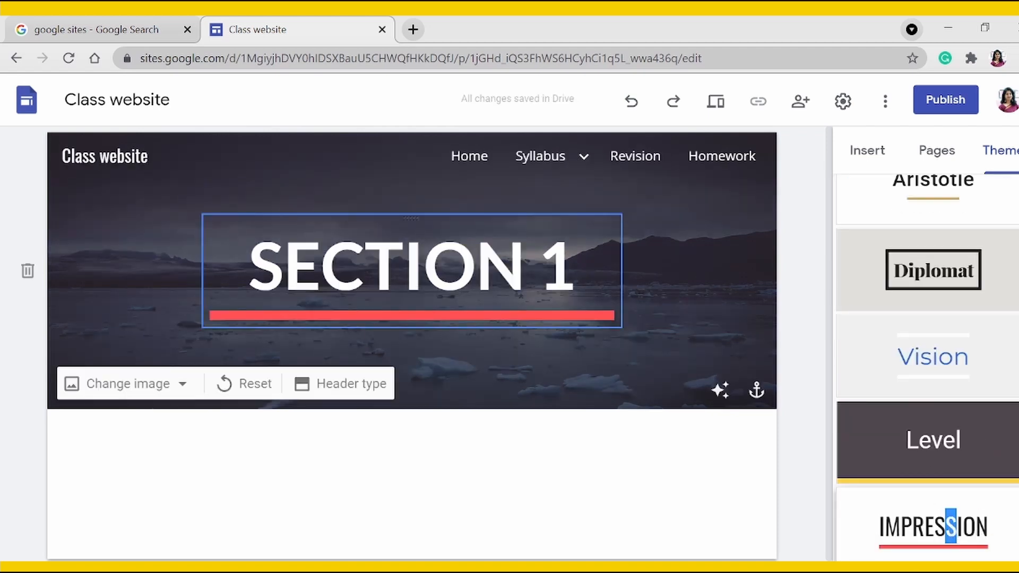
click(911, 415)
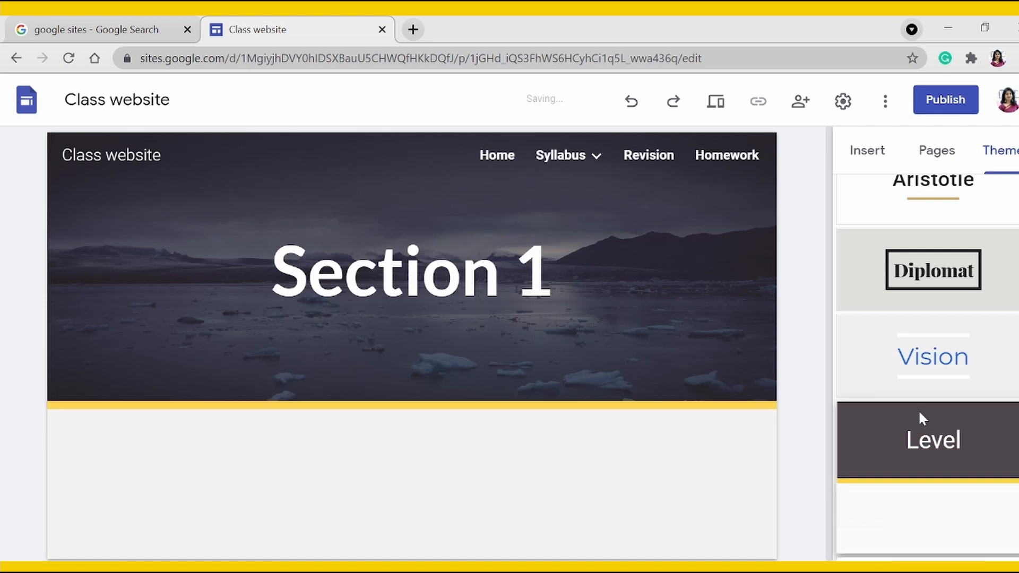
scroll(926, 411, down, 2)
scroll(926, 417, up, 4)
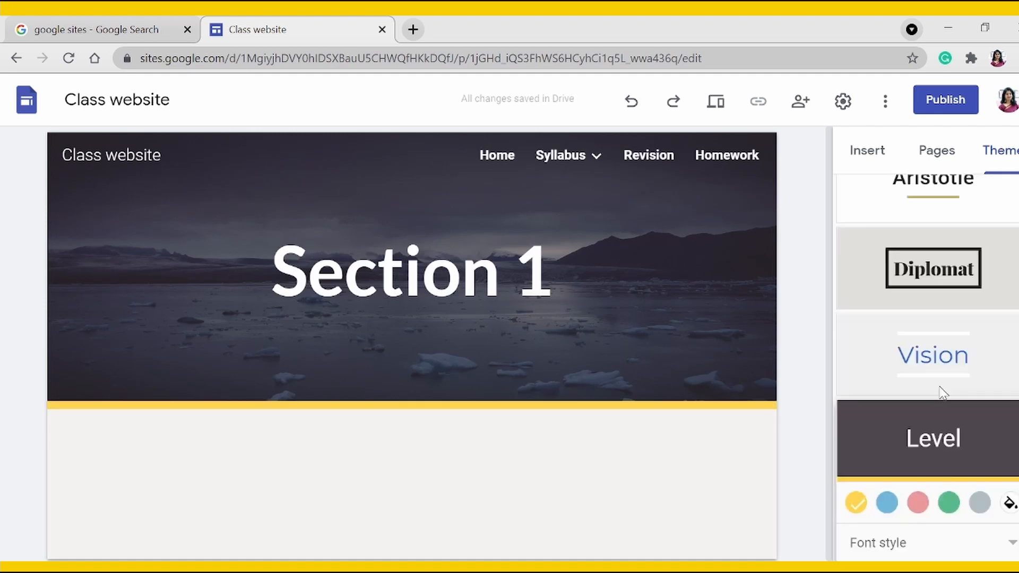
click(943, 395)
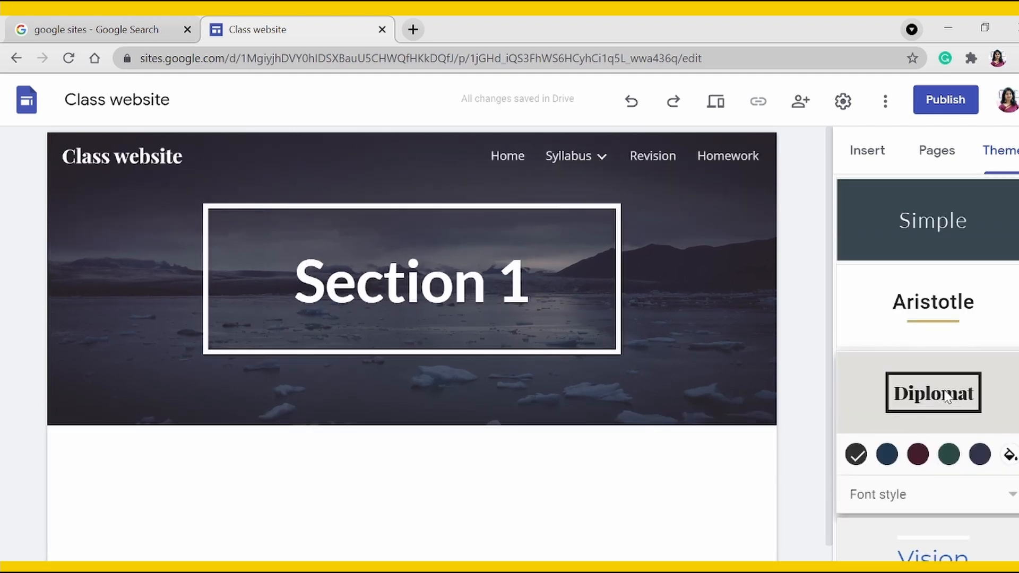
click(961, 329)
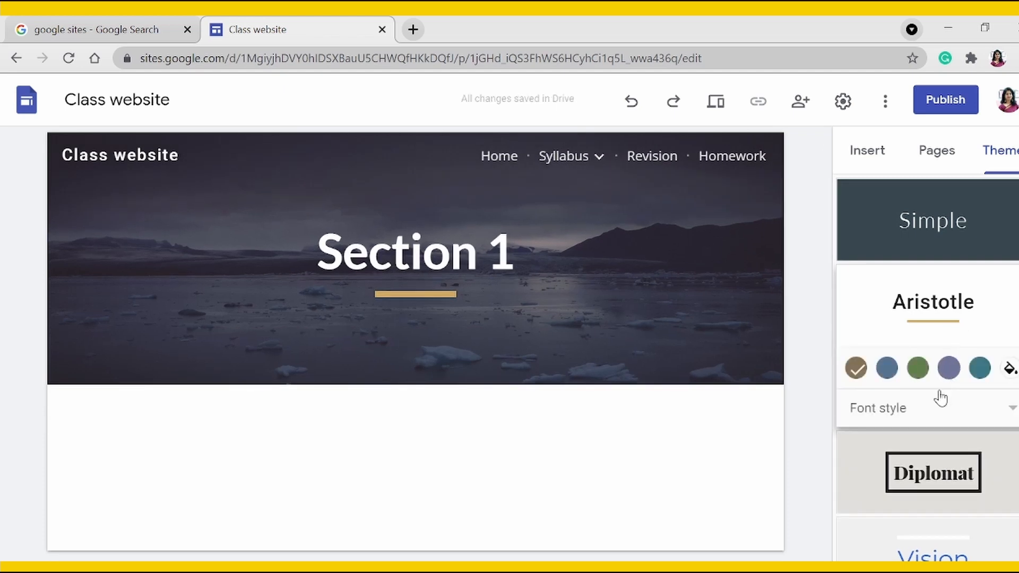
Apply the Impression theme to the site and check how the home page looks with it
scroll(964, 496, down, 4)
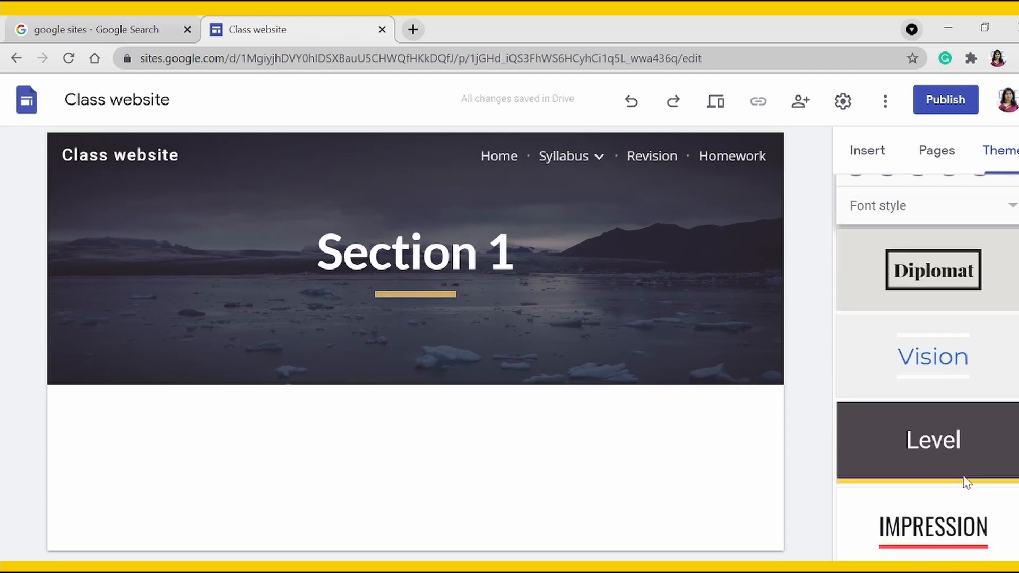
click(945, 547)
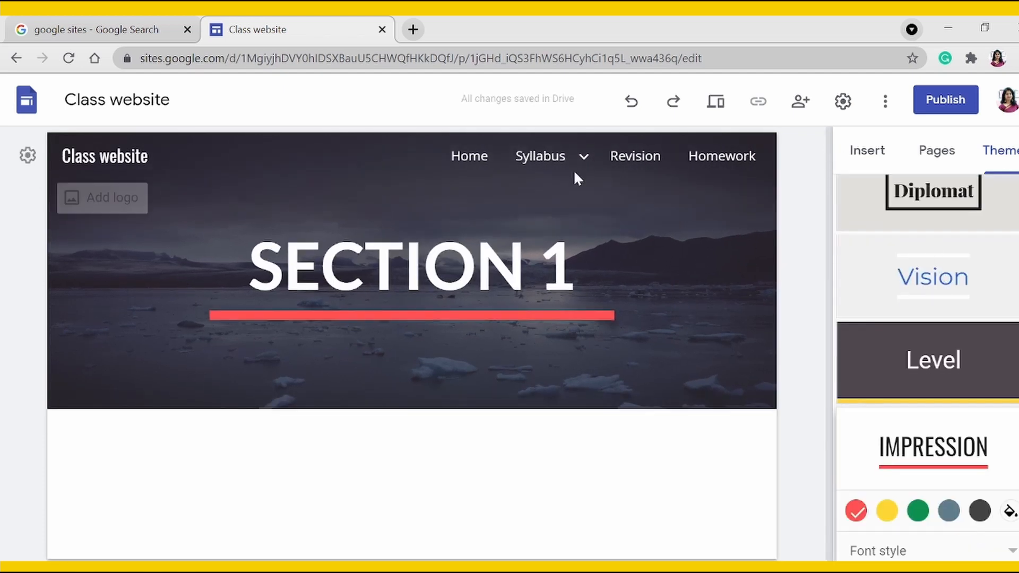
click(480, 158)
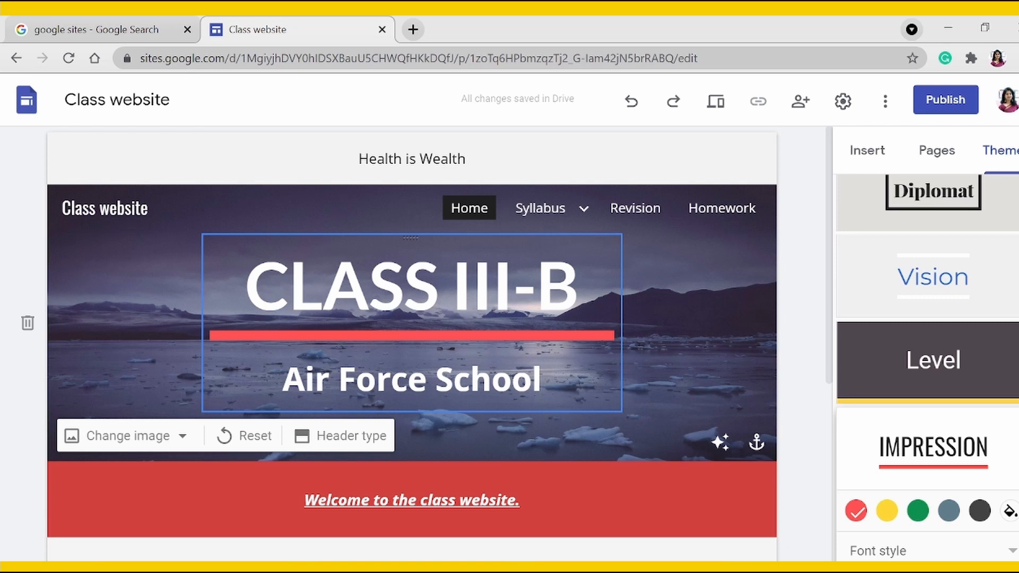
scroll(609, 318, down, 5)
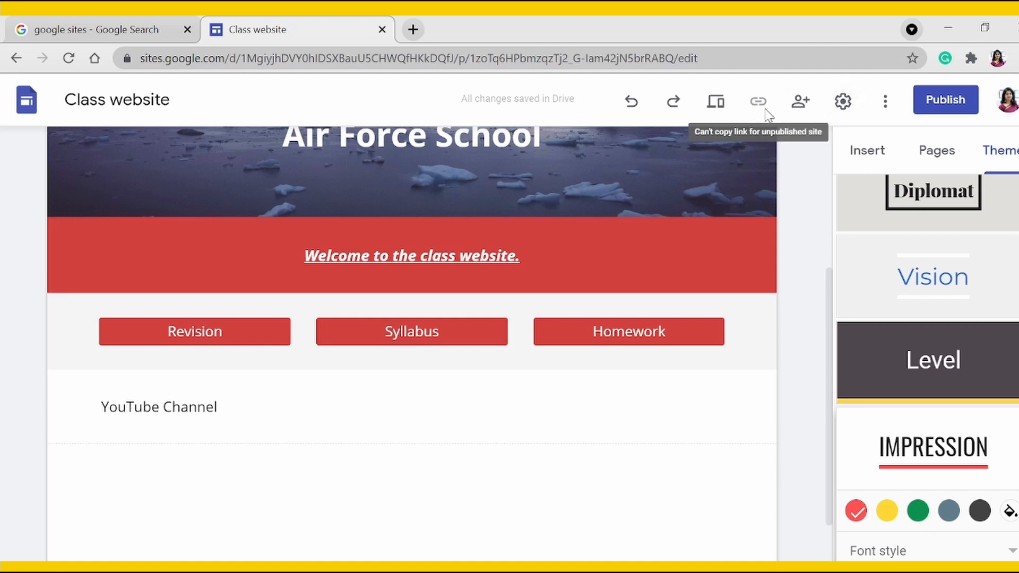
Preview the site's home page in the phone, tablet and large screen layouts
click(718, 103)
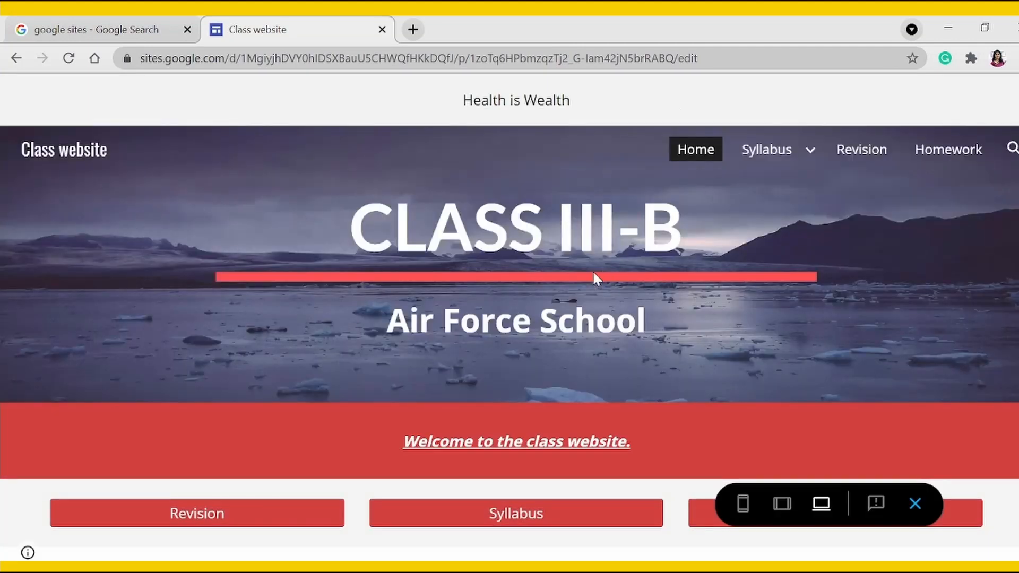
click(742, 512)
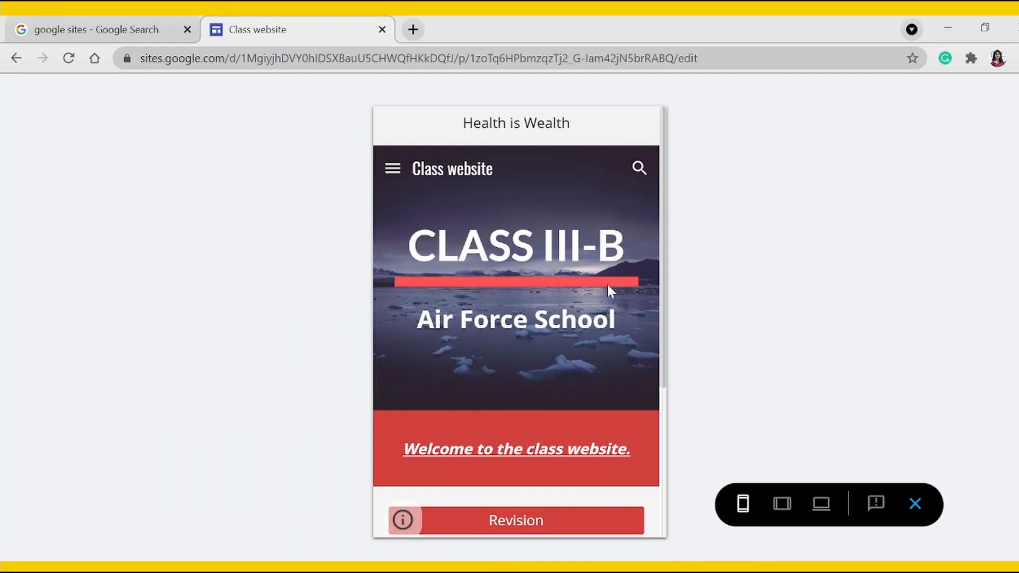
click(782, 504)
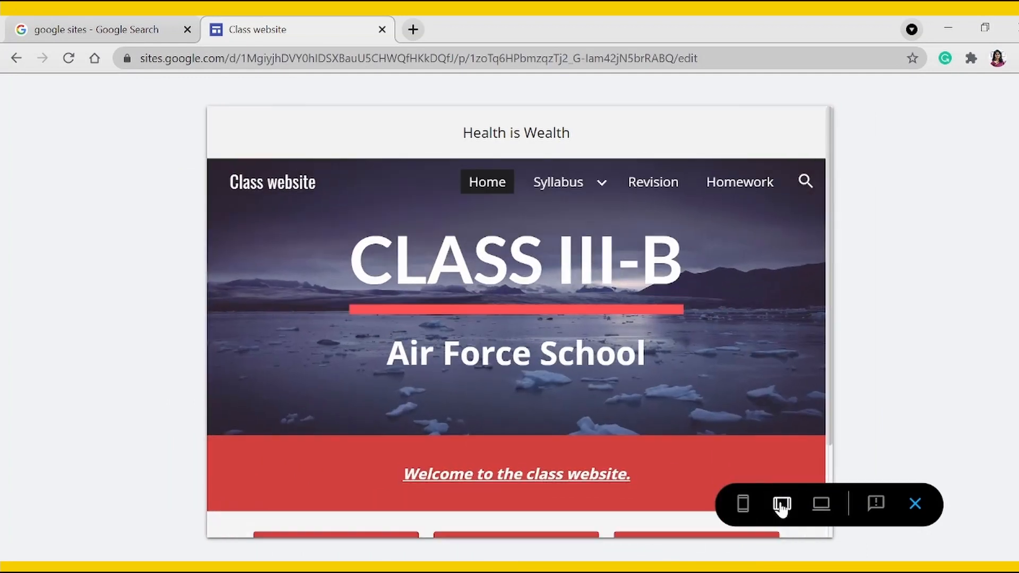
click(821, 504)
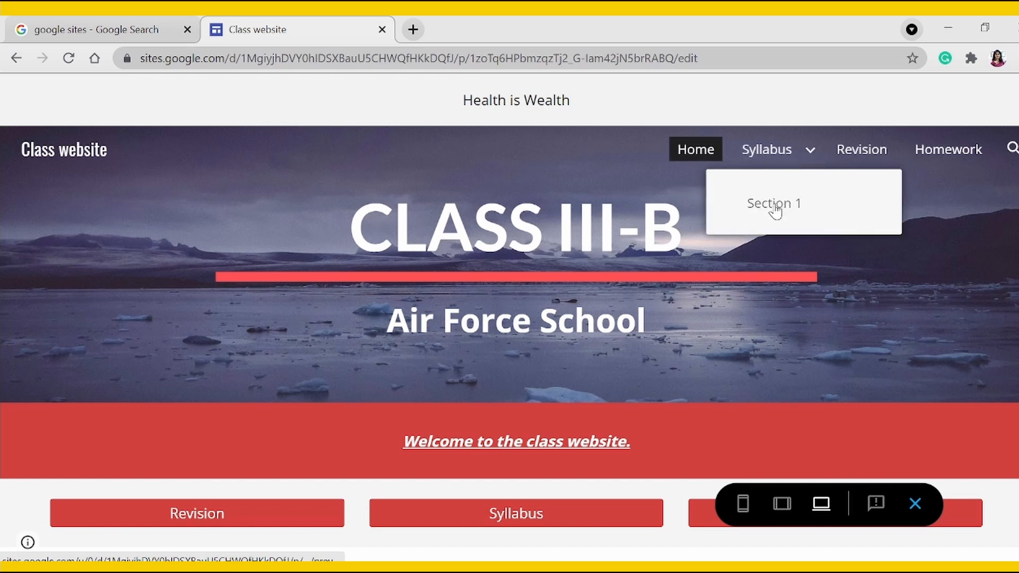
In the preview, test the navigation links to Revision and Home, the home page's Revision button and the Syllabus submenu
click(862, 154)
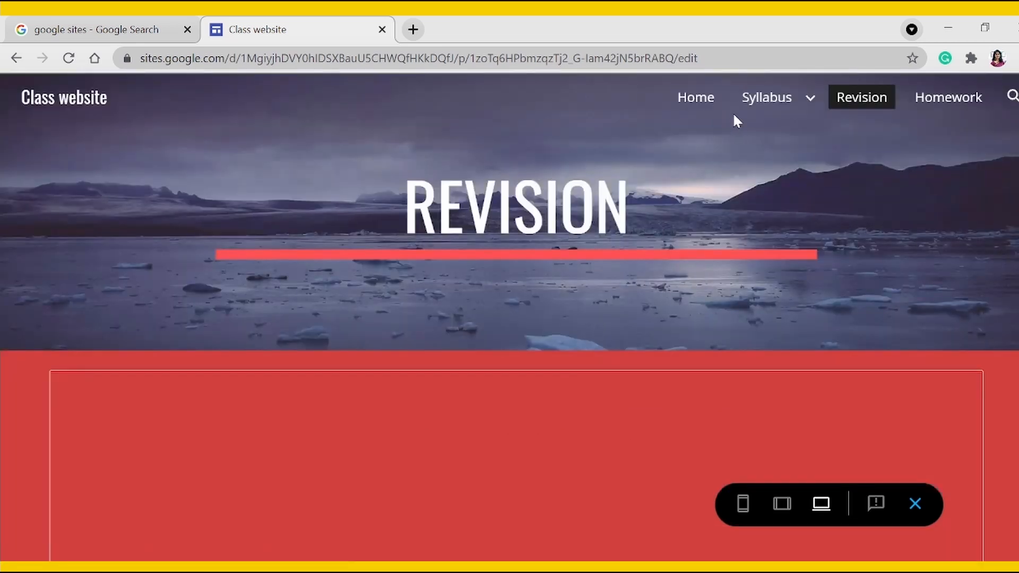
click(696, 98)
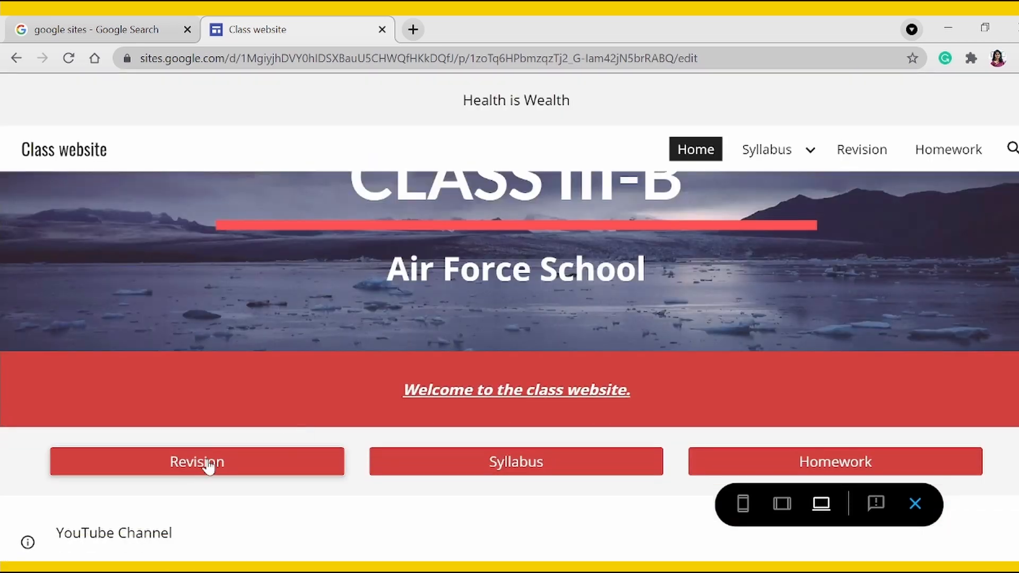
click(208, 466)
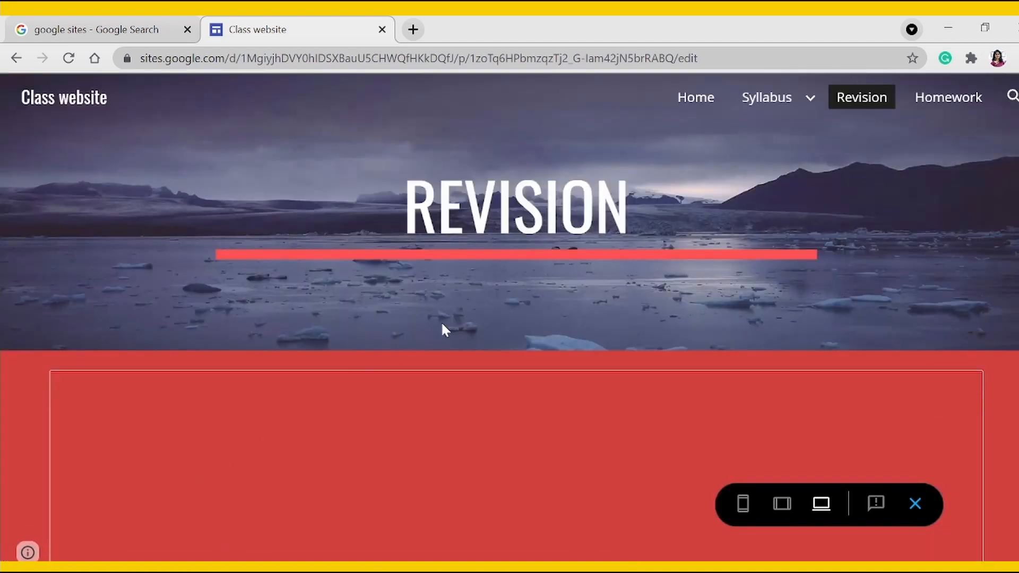
click(807, 99)
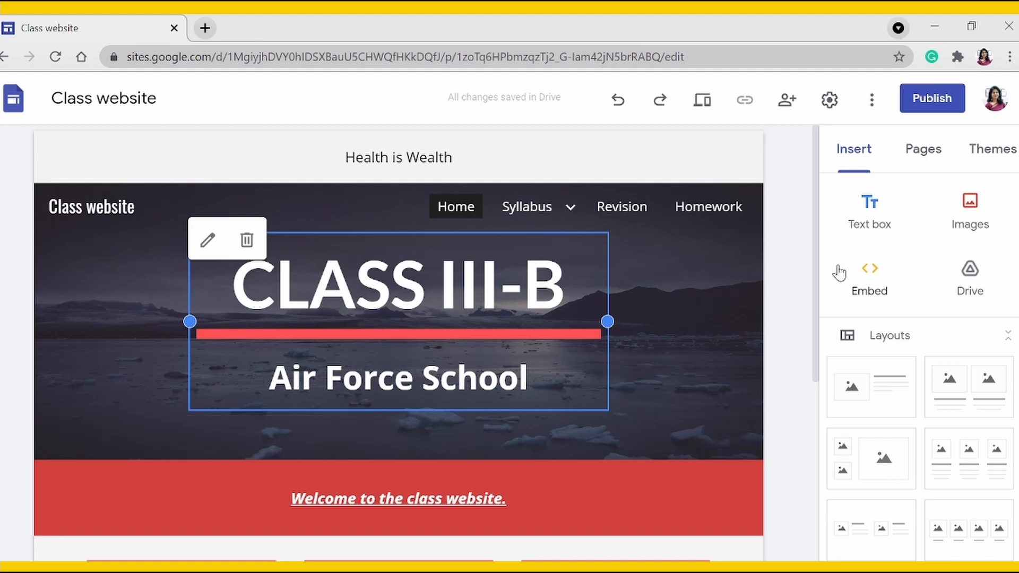
Publish the site at the web address "class-website-afscn", requesting that public search engines not display it
click(943, 103)
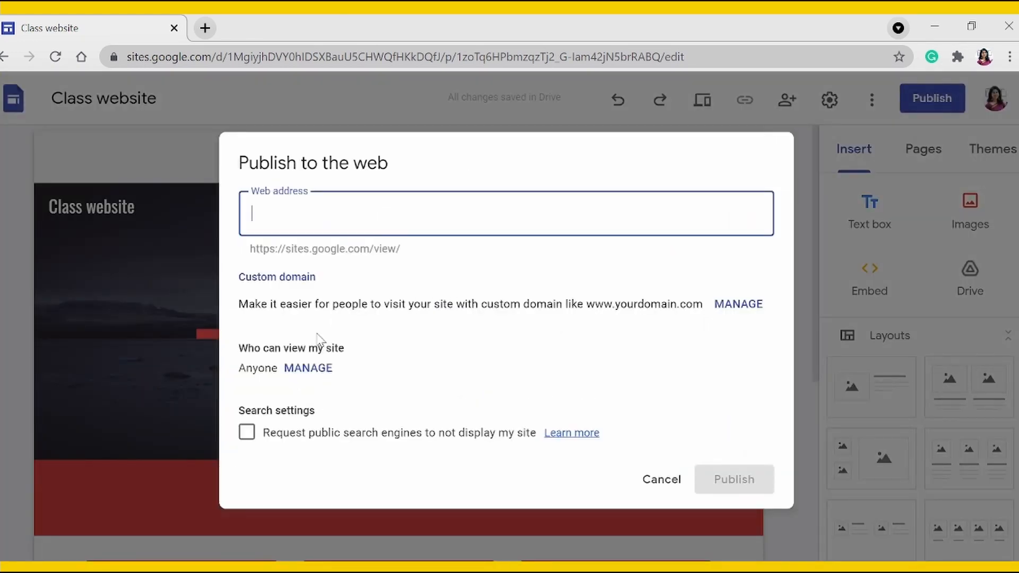
click(247, 434)
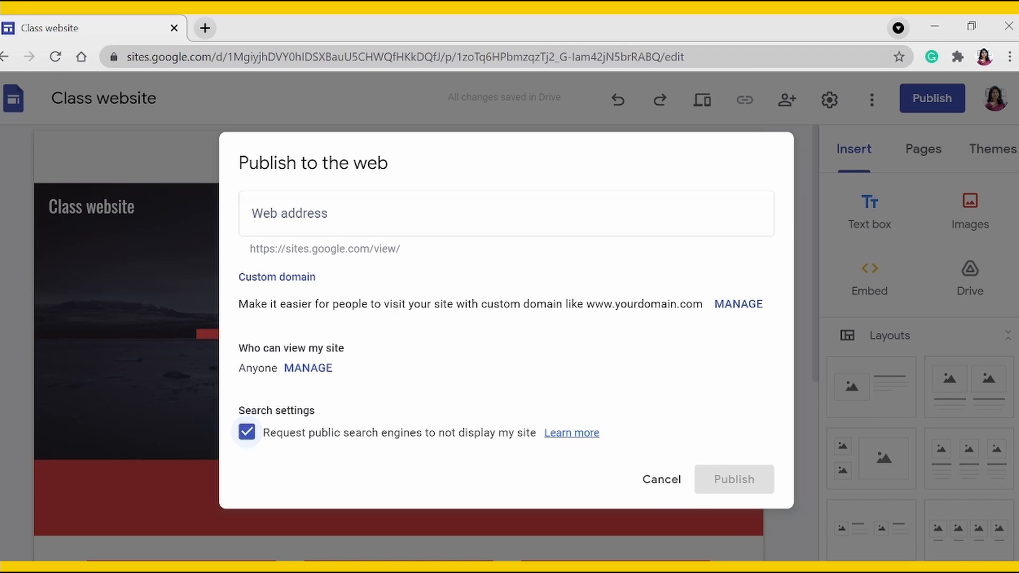
click(329, 214)
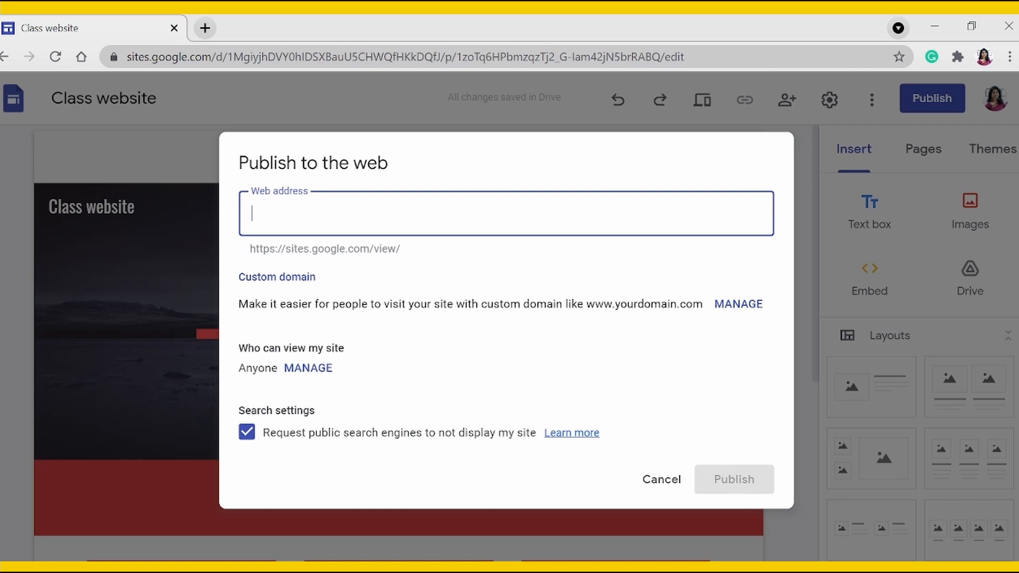
text(class-webise)
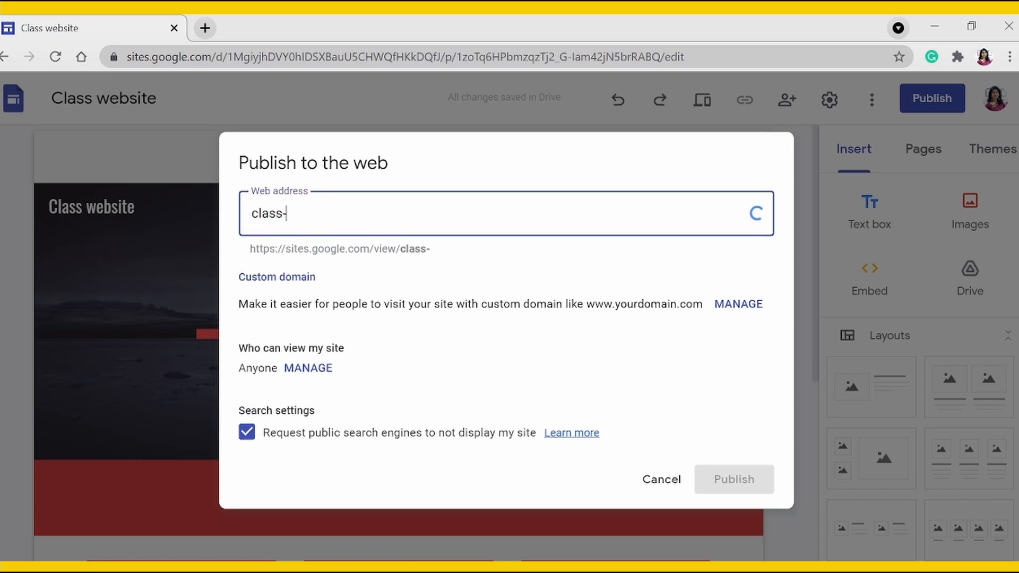
key(BackSpace)
key(BackSpace)
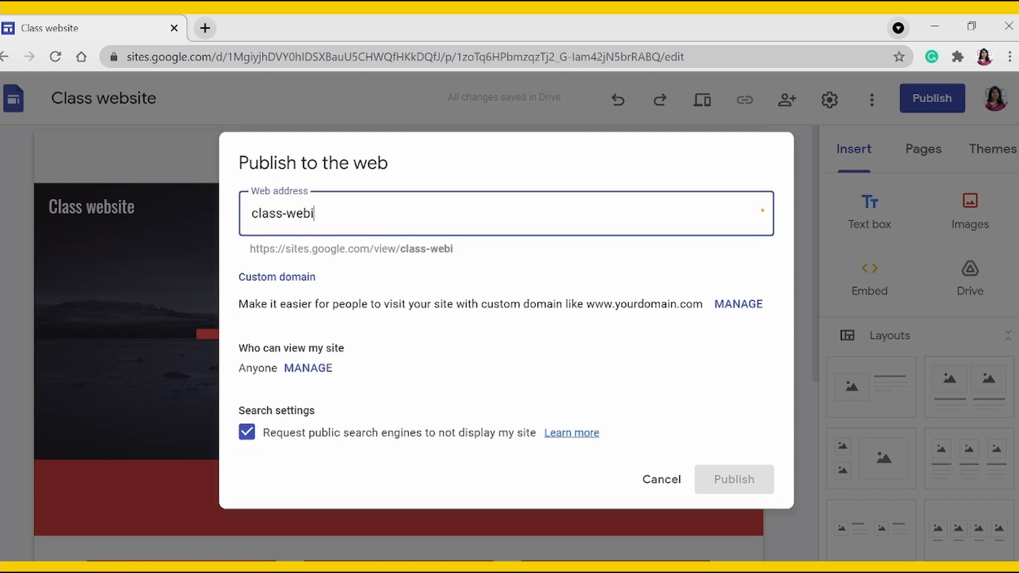
key(BackSpace)
text(site-afscn)
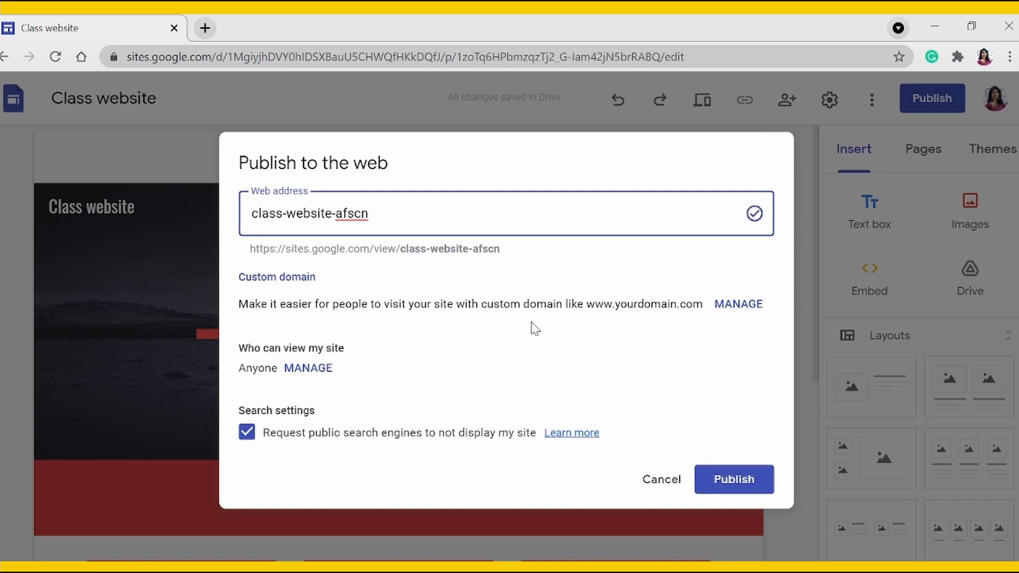
click(738, 478)
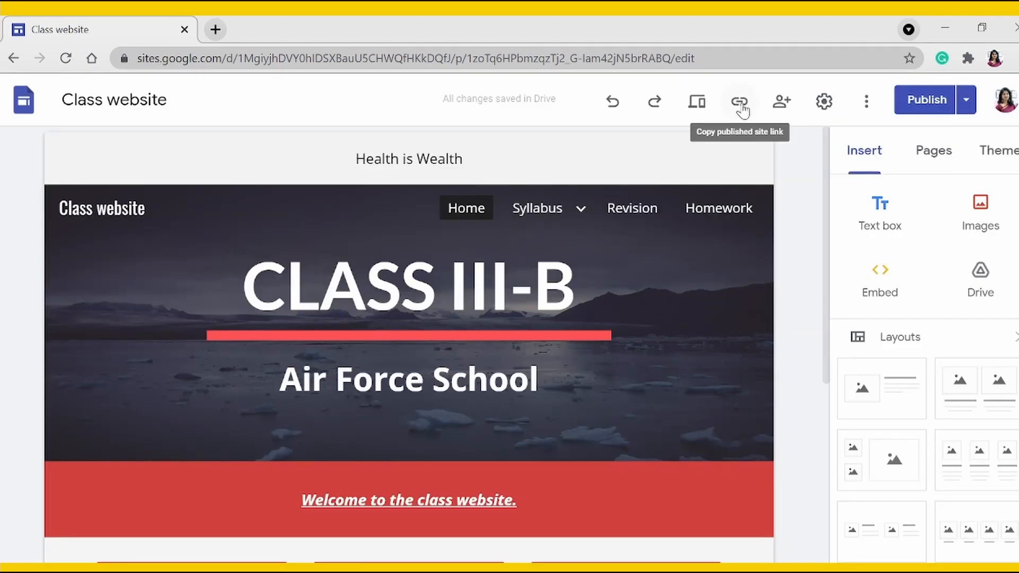
Copy the published site link to the clipboard and dismiss the notification
click(739, 102)
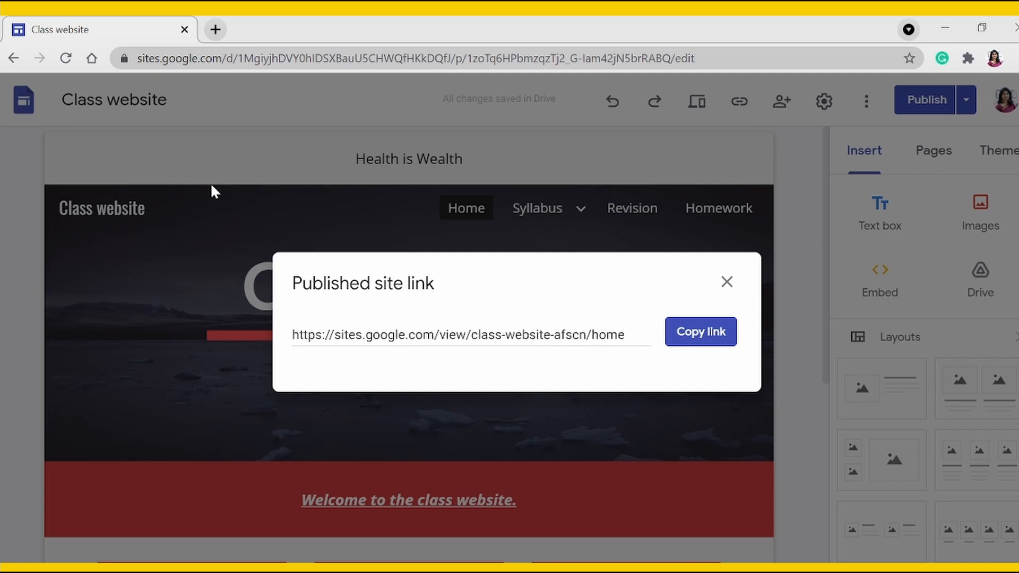
click(690, 333)
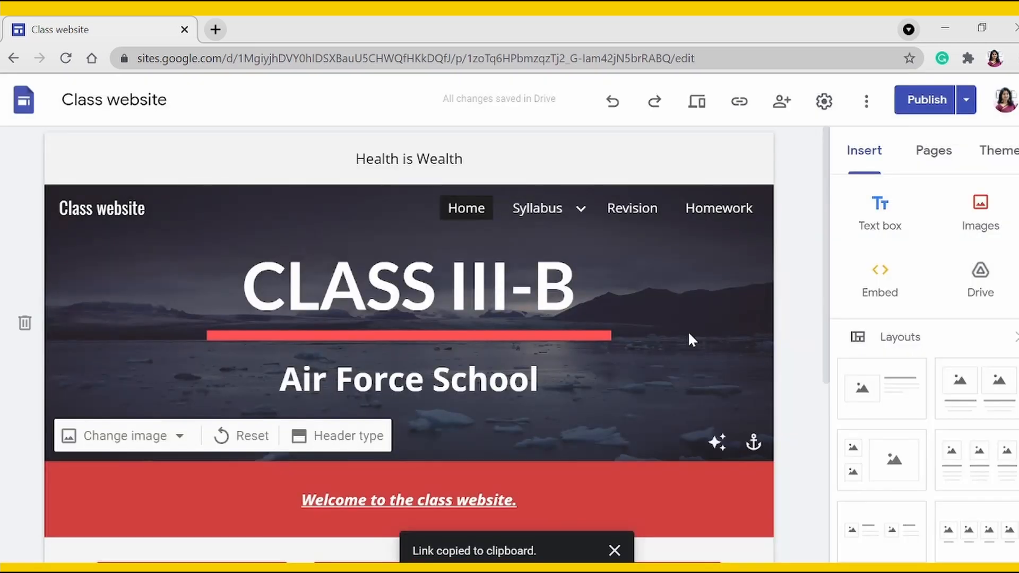
click(614, 550)
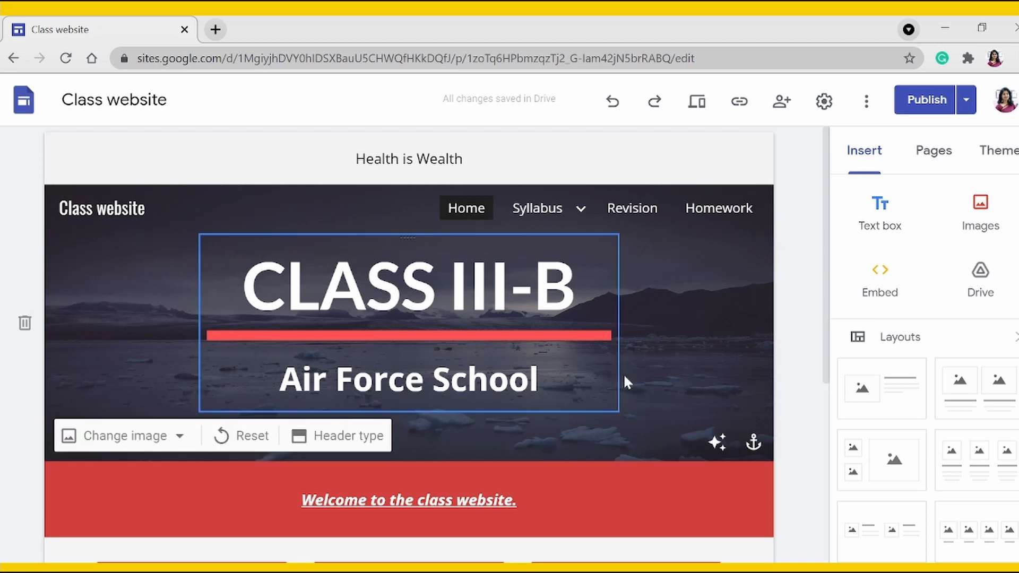
scroll(749, 340, down, 5)
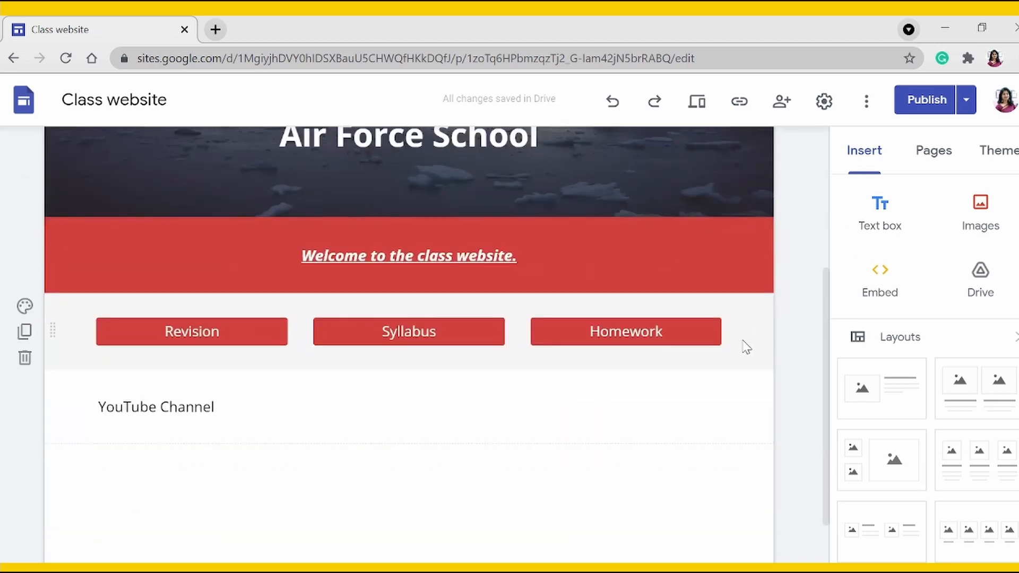
scroll(617, 409, up, 5)
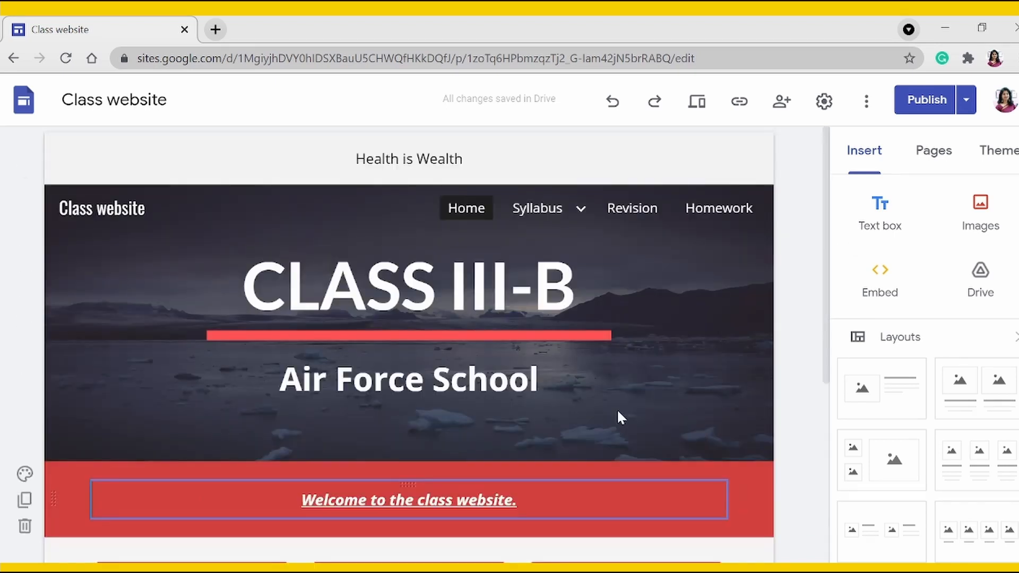